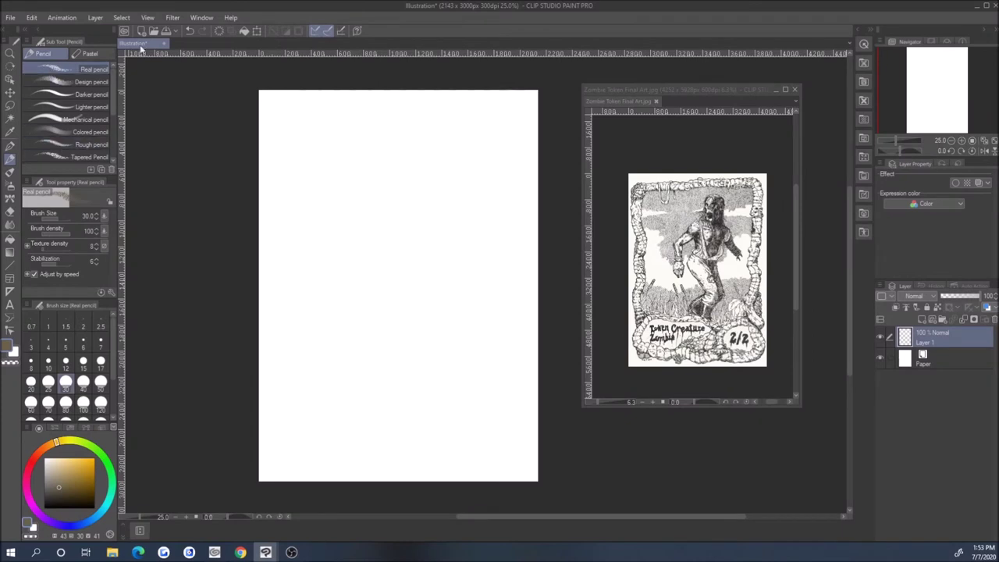
Step: Rough in the figure's head, torso, arms and thighs in black with the Real pencil, starting at brush size 40
click(44, 507)
key(bracketleft)
key(bracketleft)
key(bracketright)
key(bracketright)
key(bracketright)
mouse_move(416, 151)
mouse_down()
mouse_move(389, 129)
mouse_move(384, 138)
mouse_up()
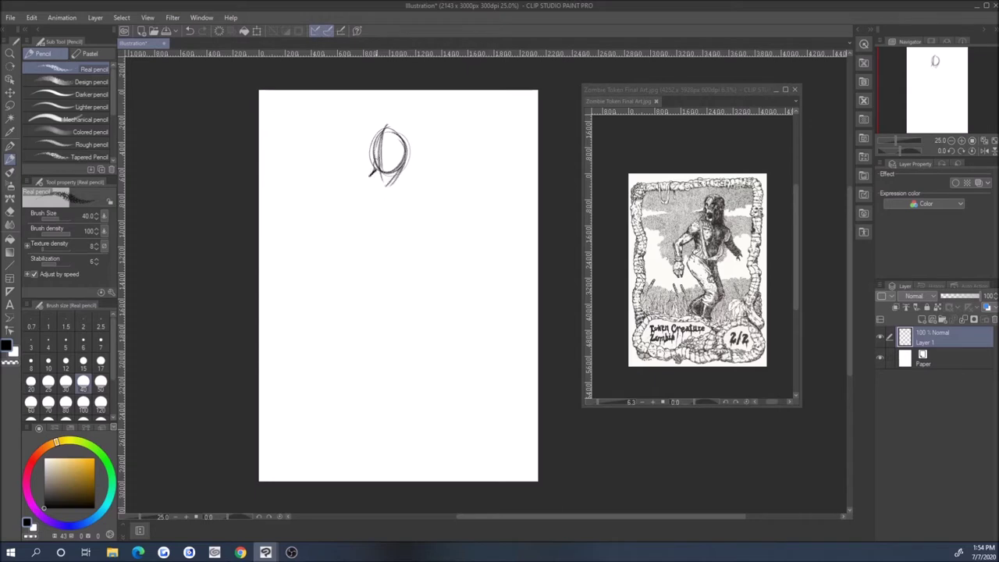
drag(341, 203, 367, 178)
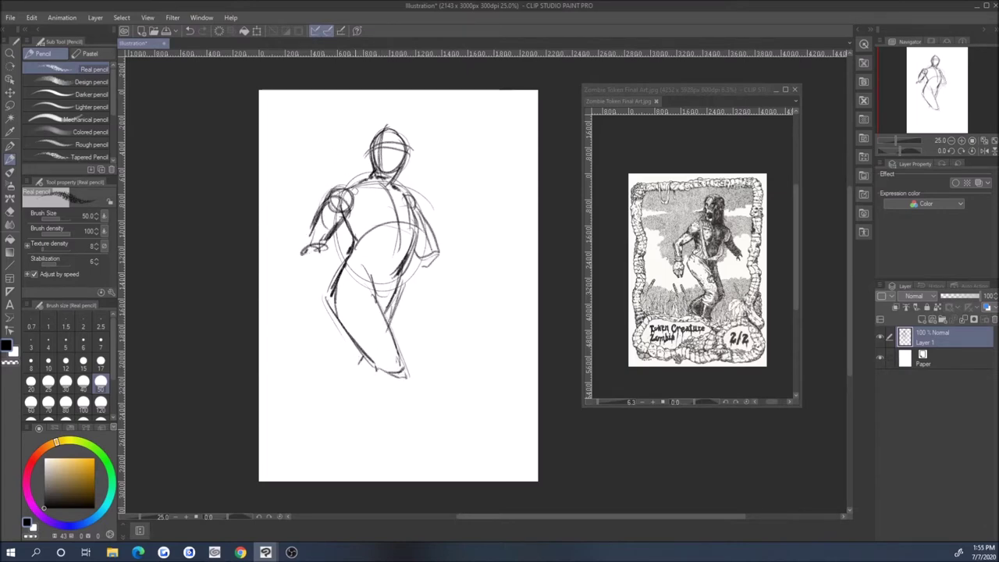
Step: Erase the lowered forearm and resketch it as an open hand reaching toward the viewer
key(e)
drag(307, 257, 321, 223)
key(p)
mouse_move(355, 191)
mouse_down()
mouse_move(320, 219)
mouse_move(324, 242)
mouse_move(385, 200)
mouse_move(292, 241)
mouse_up()
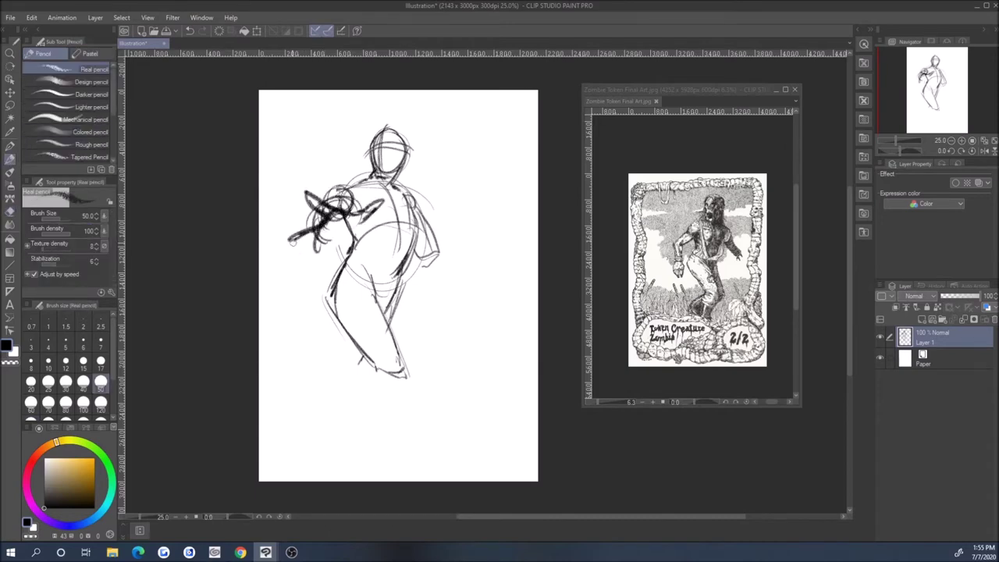
Step: Sketch the figure's lower legs and move the whole sketch toward the right side of the page
drag(412, 373, 366, 435)
drag(339, 327, 327, 406)
click(10, 124)
drag(306, 191, 352, 183)
key(p)
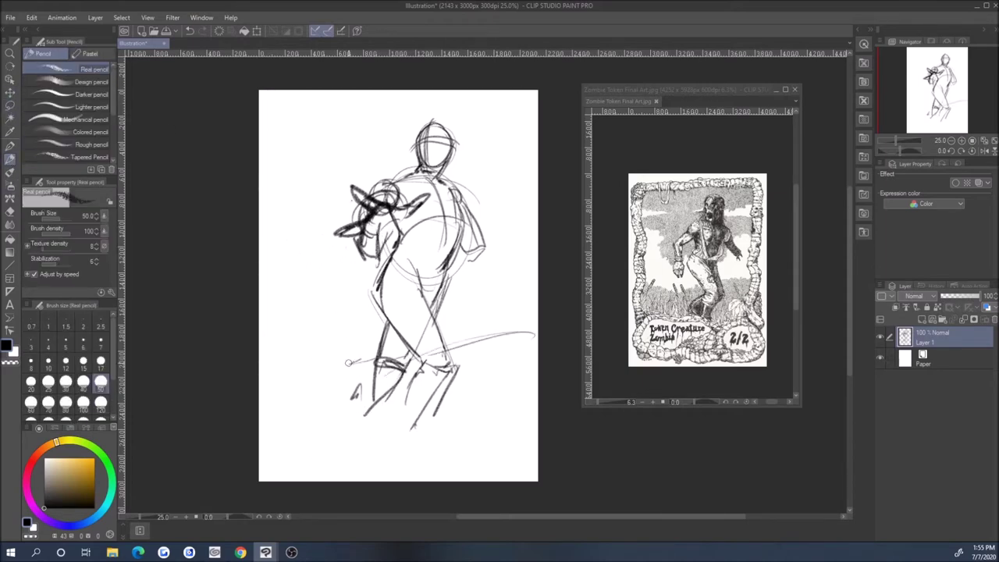
Step: Sketch long curved background shapes around the figure and loose ground lines around and below the feet
key(alt+Tab)
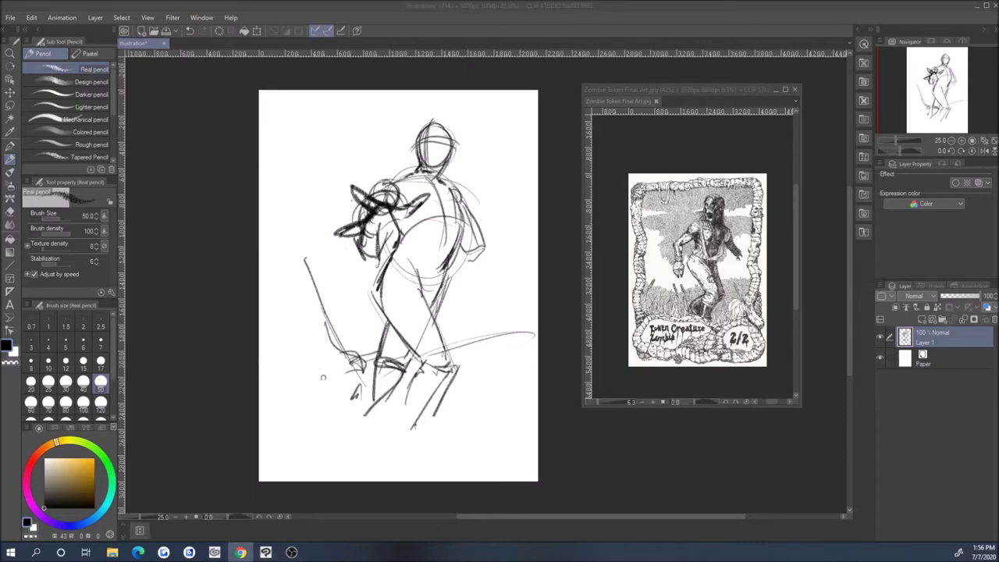
key(alt+Tab)
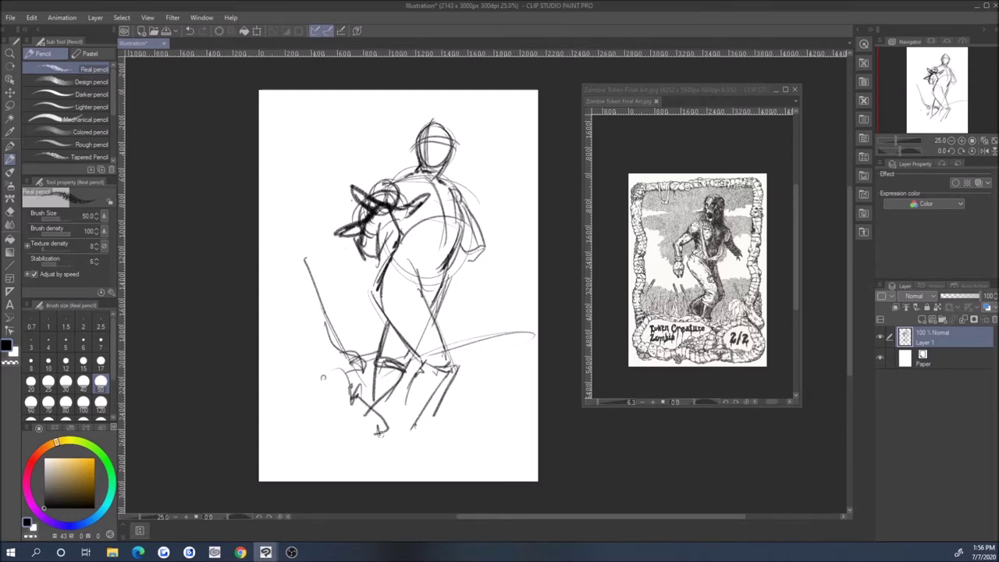
mouse_move(308, 231)
mouse_down()
mouse_move(368, 93)
mouse_move(264, 286)
mouse_move(346, 375)
mouse_move(514, 110)
mouse_move(535, 338)
mouse_up()
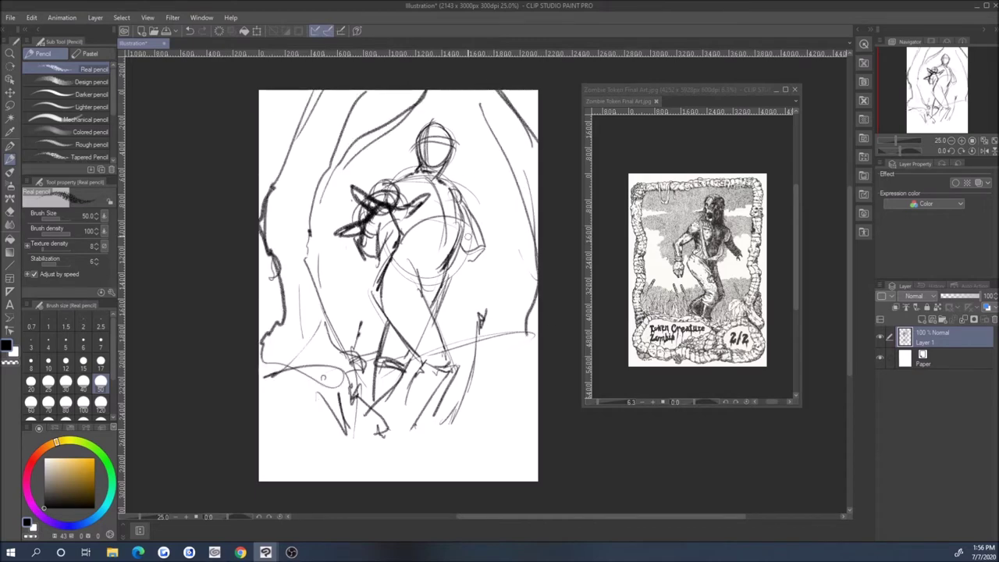
drag(500, 109, 515, 312)
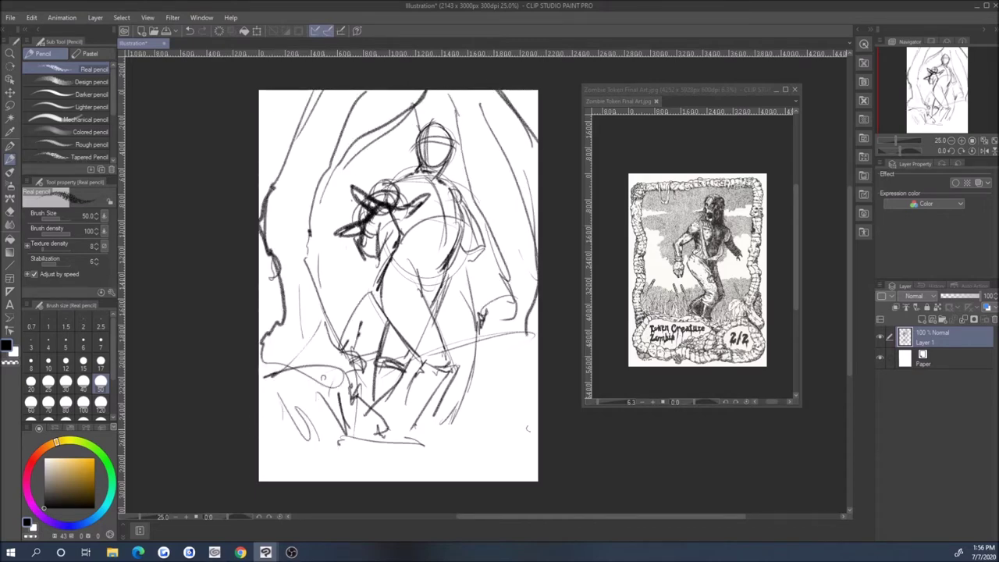
drag(489, 439, 538, 416)
drag(455, 439, 351, 451)
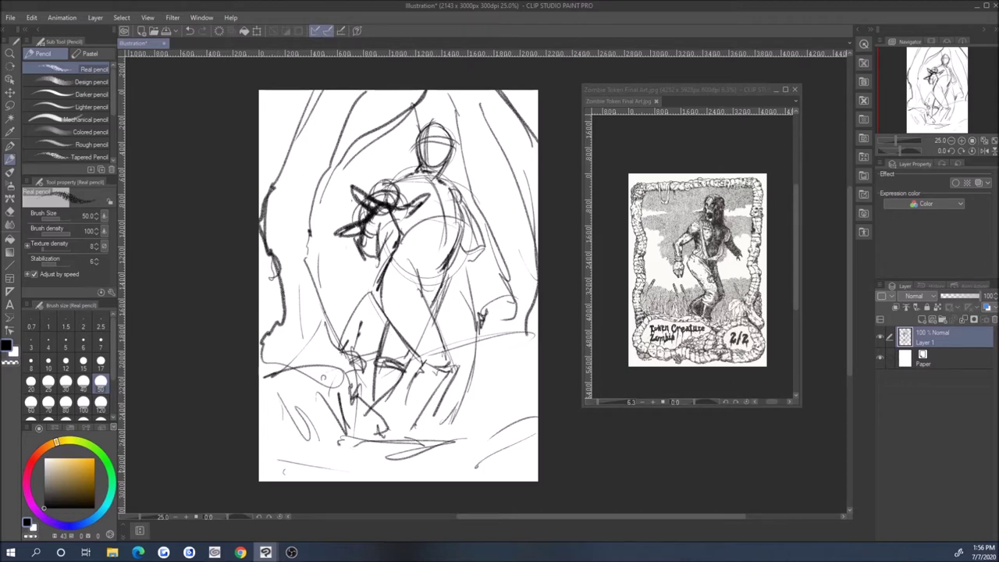
Step: Lower Layer 1's opacity to 29% and flip the canvas view horizontally
drag(973, 297, 953, 298)
click(143, 20)
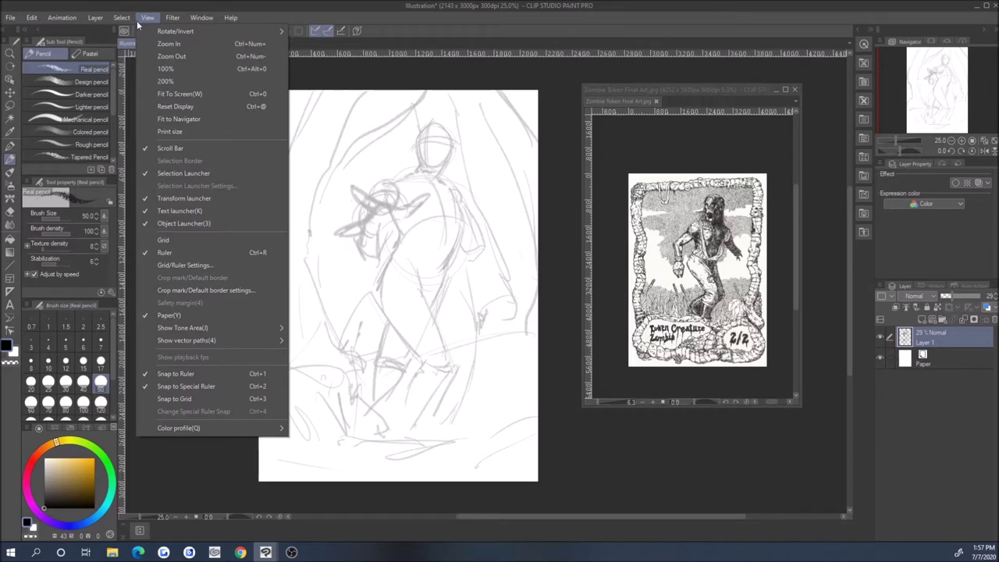
mouse_move(235, 31)
click(336, 103)
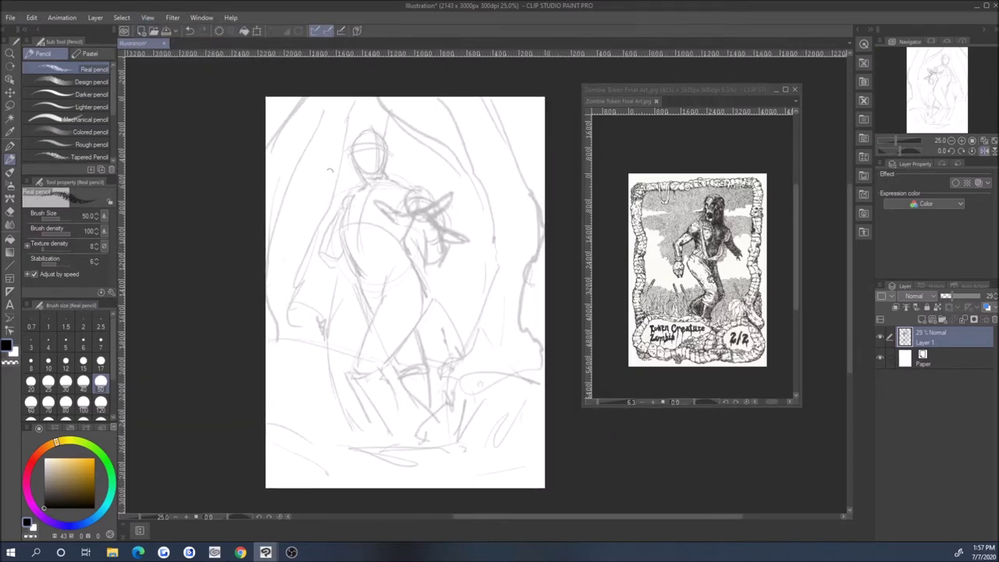
Step: Add a new layer above the faded sketch and set the pencil's brush size to 17
click(926, 321)
scroll(367, 148, up, 2)
key(bracketleft)
key(bracketleft)
key(bracketleft)
key(bracketleft)
key(bracketleft)
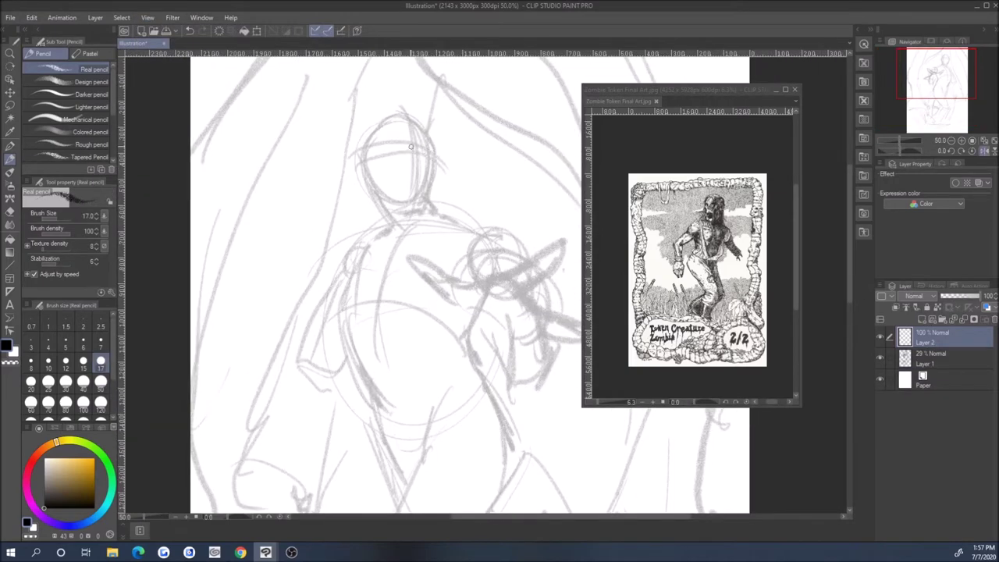
drag(382, 150, 400, 145)
key(ctrl+z)
mouse_move(311, 191)
mouse_down()
mouse_move(371, 148)
mouse_move(403, 141)
mouse_move(376, 162)
mouse_move(420, 159)
mouse_move(404, 147)
mouse_move(415, 179)
mouse_up()
key(ctrl+z)
Step: Draw the eyes, nose, cheek lines and mouth on the new layer with the Design pencil, adjusting its brush size around 15
key(bracketleft)
key(bracketleft)
key(bracketleft)
key(bracketleft)
key(bracketright)
key(bracketright)
key(bracketleft)
key(bracketleft)
key(bracketright)
key(bracketleft)
key(bracketleft)
key(bracketleft)
key(bracketright)
key(bracketright)
key(bracketright)
key(bracketright)
key(bracketleft)
key(bracketleft)
key(bracketright)
key(bracketright)
key(bracketleft)
mouse_move(422, 157)
mouse_down()
mouse_move(420, 200)
mouse_move(430, 142)
mouse_up()
key(bracketleft)
key(bracketright)
key(bracketleft)
key(bracketright)
key(bracketright)
key(bracketright)
key(bracketleft)
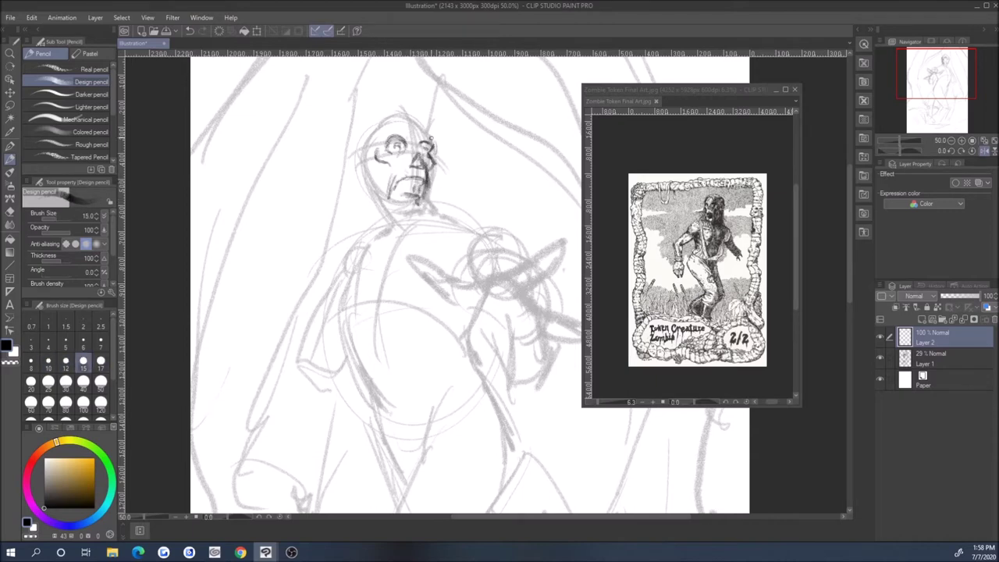
Step: Detail the eye sockets and ear at brush size 12 and draw the jaw and chin line
key(bracketleft)
key(bracketleft)
key(bracketleft)
key(bracketleft)
key(bracketleft)
key(bracketleft)
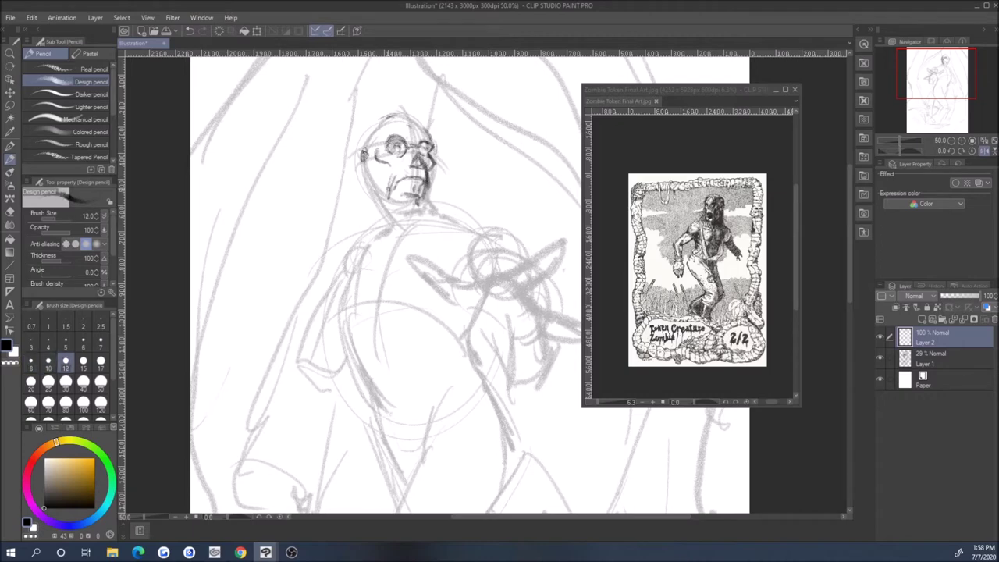
mouse_move(404, 211)
mouse_down()
mouse_move(381, 209)
mouse_move(366, 160)
mouse_move(387, 220)
mouse_up()
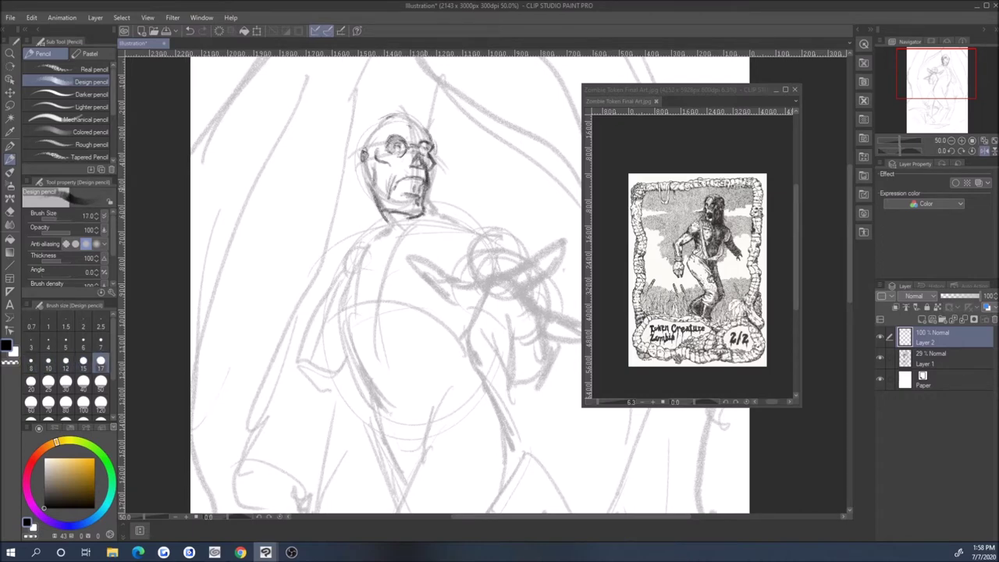
Step: Outline the skull and sides of the neck, and darken the eye, nose and mouth details
key(bracketleft)
drag(367, 153, 383, 218)
drag(441, 149, 434, 214)
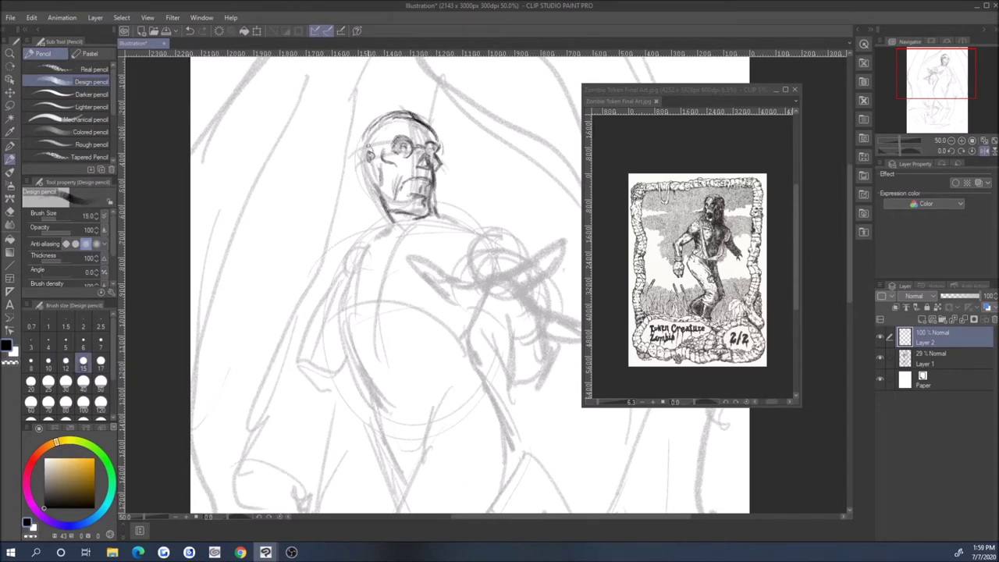
drag(361, 144, 389, 220)
mouse_move(374, 114)
mouse_down()
mouse_move(394, 148)
mouse_move(436, 151)
mouse_move(408, 156)
mouse_up()
drag(425, 149, 431, 190)
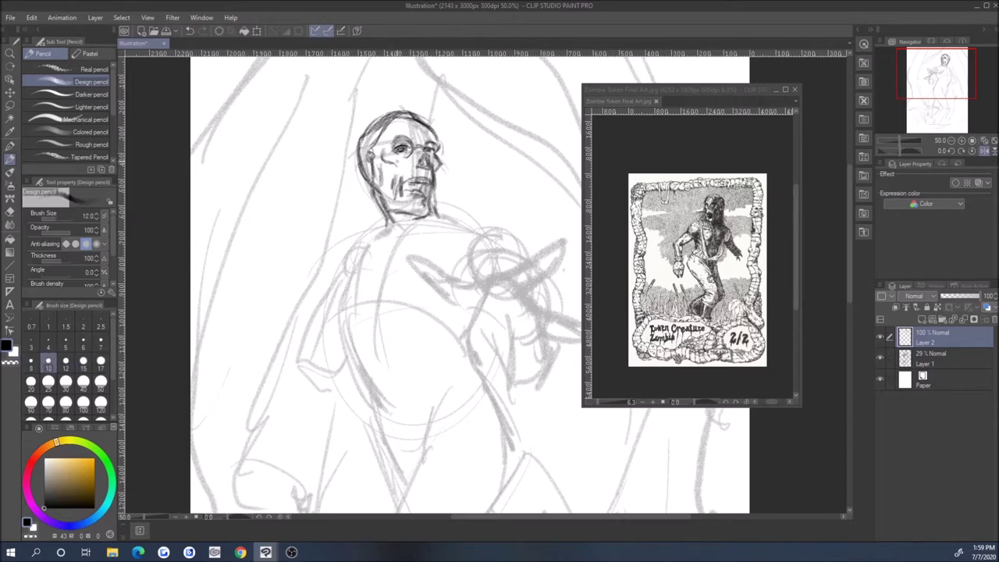
Step: Outline the reaching hand's two spread upper digits and its first bent finger over the rough sketch
drag(406, 297, 335, 250)
mouse_move(461, 220)
mouse_down()
mouse_move(509, 191)
mouse_move(486, 225)
mouse_up()
key(bracketleft)
key(bracketleft)
key(bracketleft)
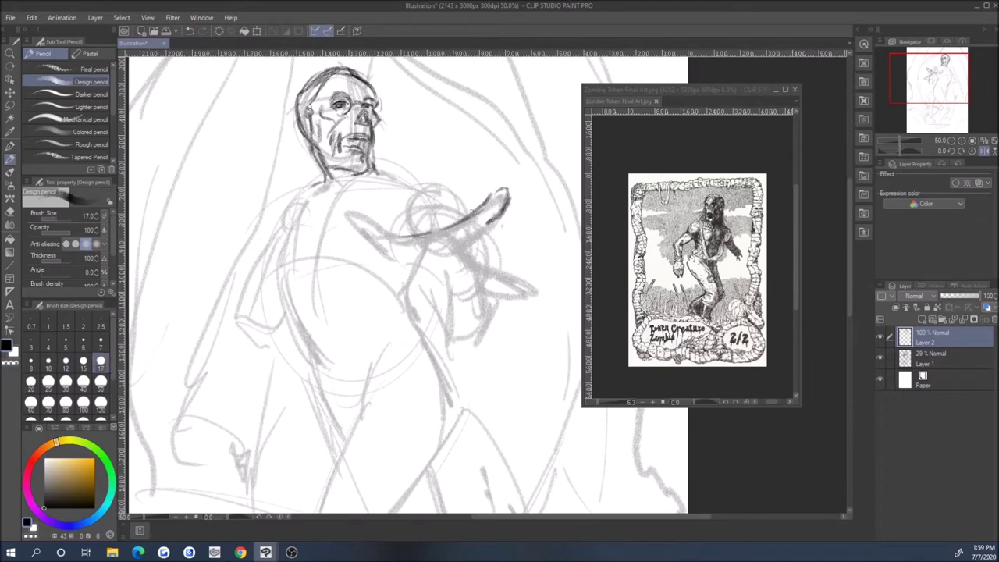
mouse_move(343, 200)
mouse_down()
mouse_move(377, 243)
mouse_move(413, 269)
mouse_up()
mouse_move(462, 244)
mouse_down()
mouse_move(514, 306)
mouse_move(492, 297)
mouse_move(466, 252)
mouse_move(452, 302)
mouse_up()
Step: Adjust the brush size and outline the curled finger and lower palm edge of the reaching hand
key(bracketleft)
key(bracketleft)
key(bracketleft)
key(bracketright)
key(bracketright)
key(bracketright)
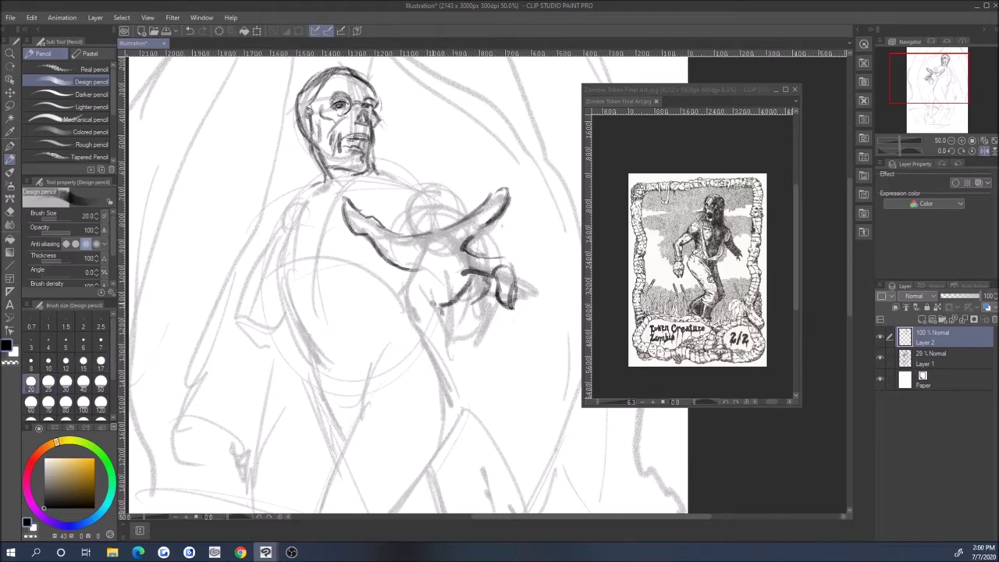
key(bracketleft)
key(bracketright)
key(bracketright)
mouse_move(437, 315)
mouse_down()
mouse_move(454, 297)
mouse_move(488, 303)
mouse_up()
Step: Draw the neck-to-shoulder slopes on both sides and the rounded shoulder behind the reaching hand
key(bracketleft)
key(bracketleft)
key(bracketleft)
key(bracketright)
key(bracketright)
key(bracketleft)
drag(372, 163, 409, 184)
drag(324, 178, 306, 192)
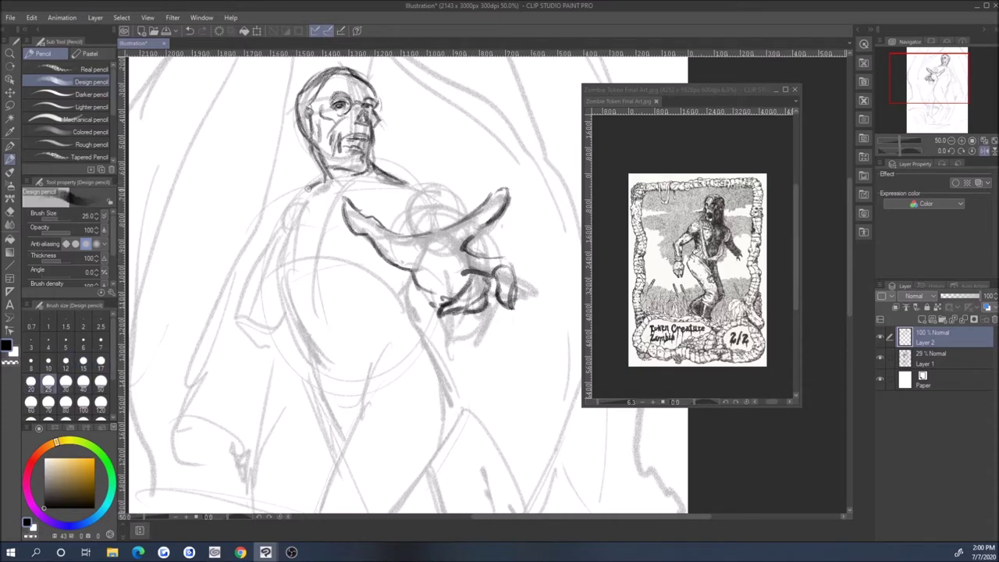
mouse_move(419, 188)
mouse_down()
mouse_move(453, 195)
mouse_move(506, 181)
mouse_up()
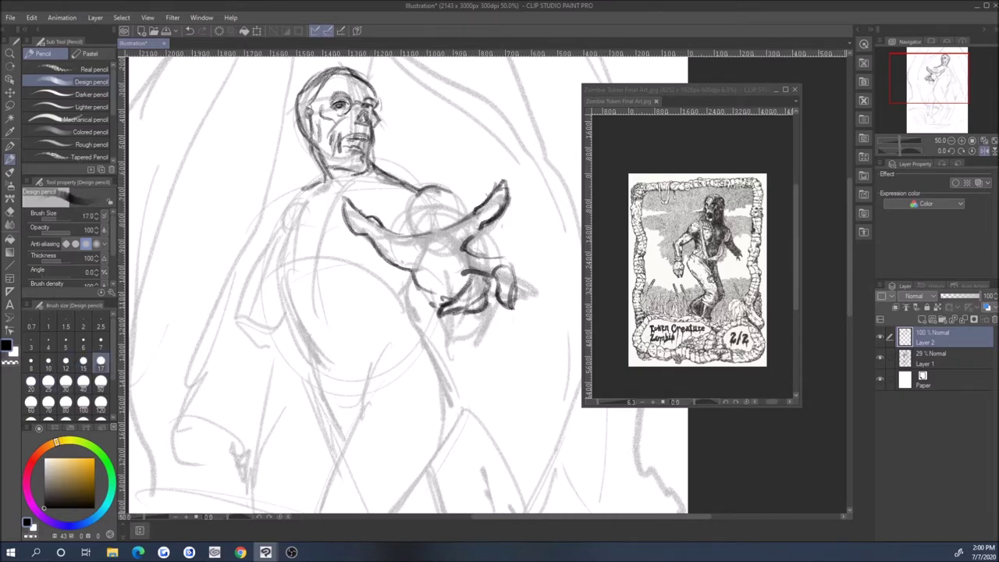
Step: Draw the reaching hand's lowest finger and the heel of the palm with a thicker line
key(bracketleft)
key(bracketright)
key(bracketright)
key(bracketright)
drag(461, 326, 439, 340)
drag(422, 289, 445, 342)
drag(486, 309, 473, 348)
drag(414, 273, 406, 292)
key(bracketleft)
Step: Outline the far shoulder, the side of the torso and the hip below the reaching hand
scroll(406, 281, up, 2)
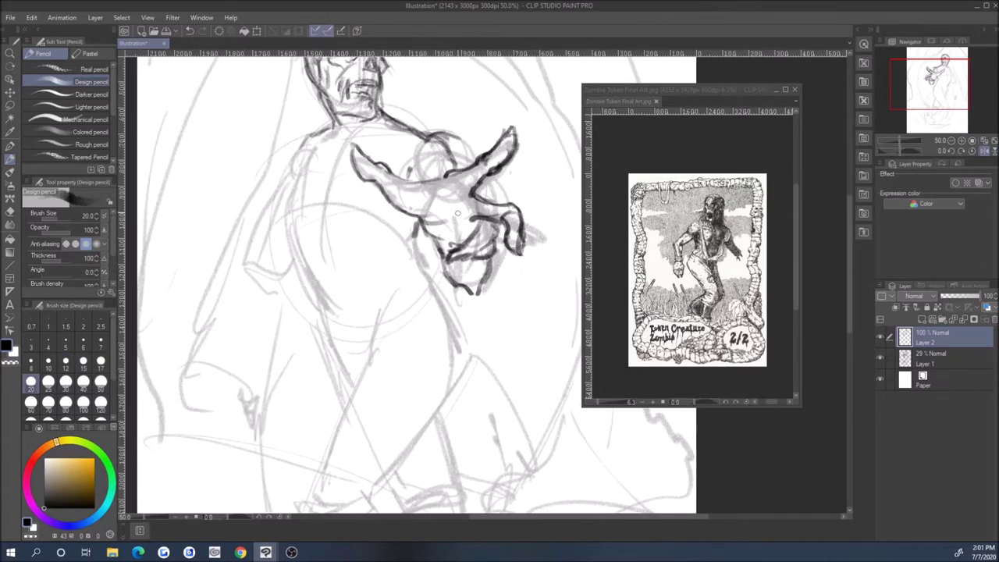
drag(271, 265, 285, 251)
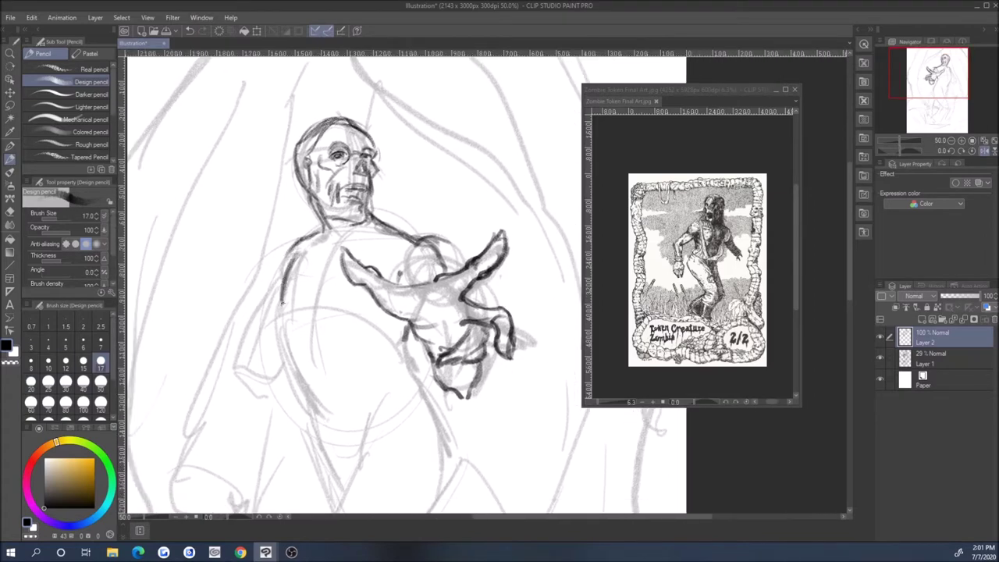
key(bracketright)
drag(289, 322, 308, 395)
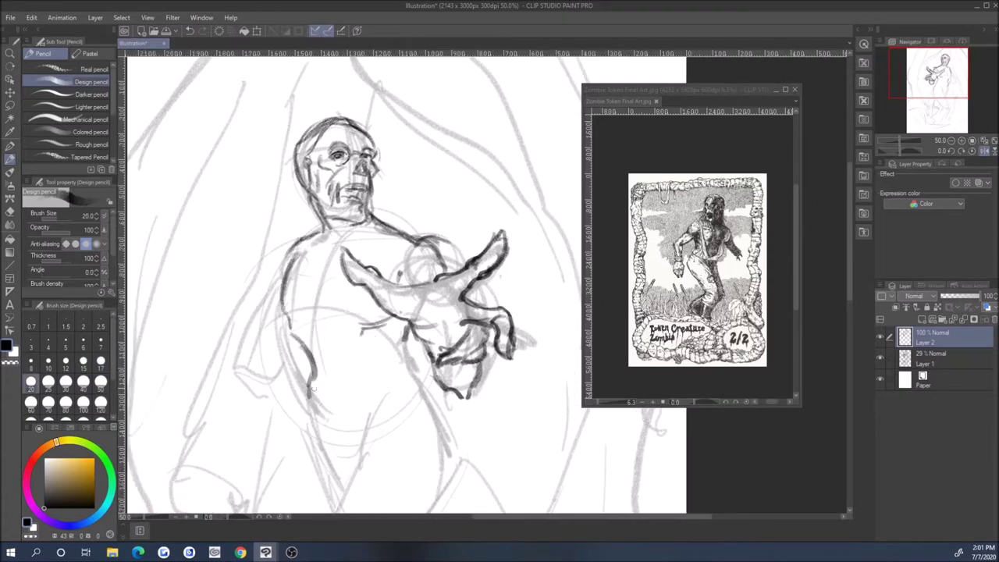
drag(425, 394, 447, 455)
Step: Extend the hip contour and add short chest and abdomen lines with a smaller brush
drag(437, 351, 437, 141)
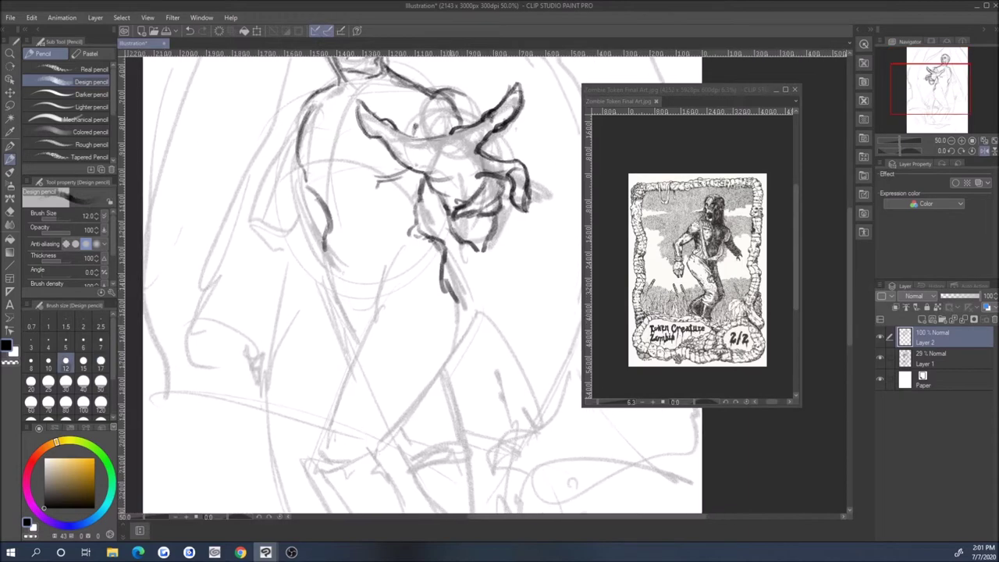
drag(456, 285, 441, 340)
drag(438, 195, 459, 319)
key(bracketleft)
drag(387, 346, 402, 368)
mouse_move(352, 252)
mouse_down()
mouse_move(414, 270)
mouse_move(404, 301)
mouse_up()
key(bracketleft)
Step: Outline the far arm hanging behind the torso and continue the outer thigh contour below the hip
mouse_move(338, 177)
mouse_down()
mouse_move(297, 252)
mouse_move(304, 290)
mouse_move(278, 271)
mouse_up()
mouse_move(437, 351)
mouse_down()
mouse_move(438, 274)
mouse_move(437, 391)
mouse_move(453, 422)
mouse_up()
key(bracketleft)
key(bracketright)
key(bracketright)
key(bracketright)
drag(458, 242, 367, 248)
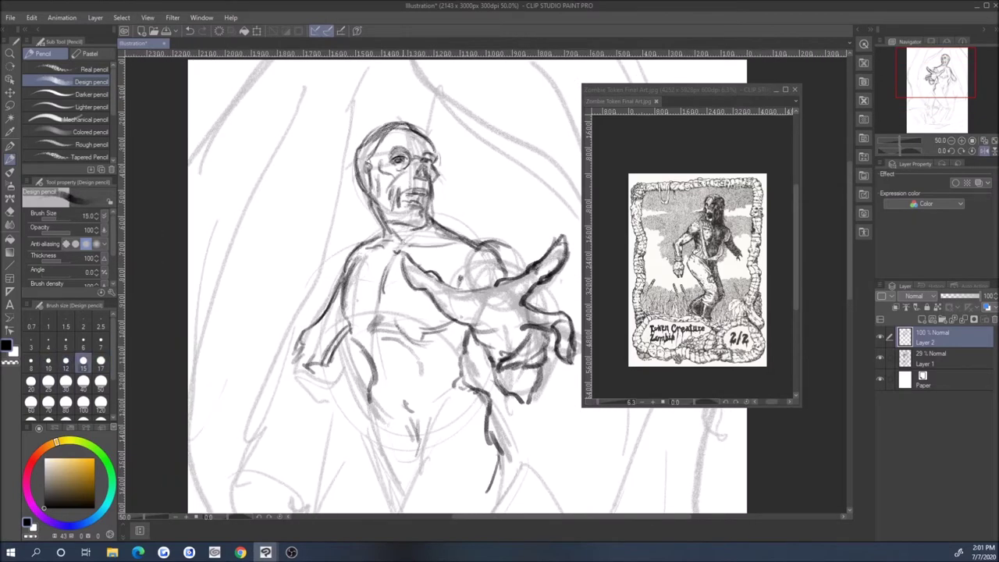
Step: Draw the collarbone and groin lines and outline the thighs down toward the knee
drag(422, 229, 409, 244)
drag(437, 352, 417, 218)
drag(364, 272, 349, 360)
drag(373, 324, 351, 365)
drag(479, 323, 417, 429)
drag(406, 313, 360, 431)
drag(448, 331, 420, 368)
drag(421, 417, 392, 450)
Step: Add short muscle-contour strokes on the torso and thigh at brush size 10
key(bracketleft)
key(bracketleft)
drag(424, 259, 404, 298)
drag(379, 334, 356, 381)
key(bracketleft)
drag(452, 263, 431, 276)
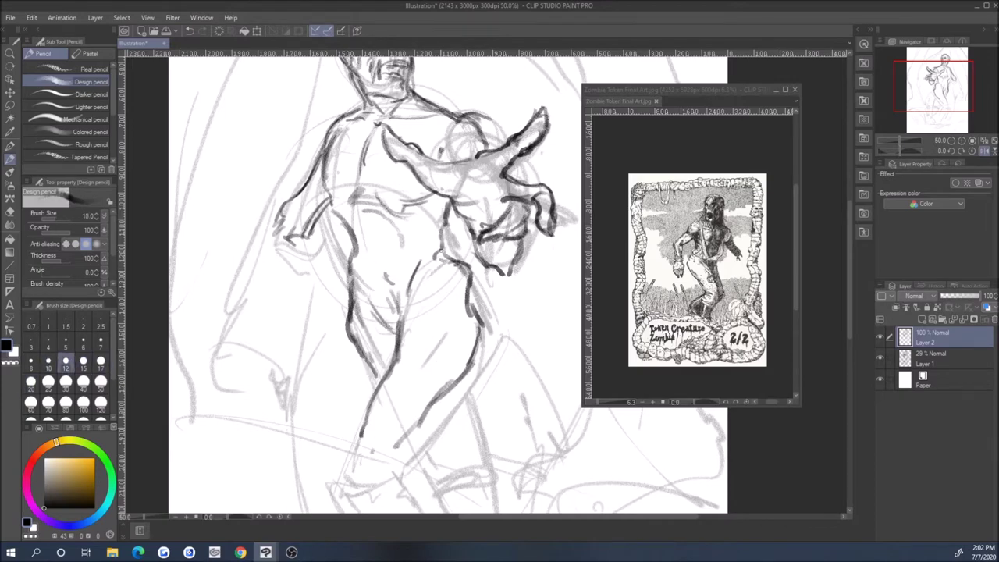
Step: Outline the front leg's knee and both sides of its calf over the rough sketch
scroll(388, 304, down, 1)
scroll(398, 418, down, 5)
drag(356, 264, 350, 327)
drag(383, 283, 381, 316)
key(bracketleft)
mouse_move(385, 288)
mouse_down()
mouse_move(428, 364)
mouse_move(428, 428)
mouse_up()
drag(353, 320, 403, 431)
scroll(430, 281, up, 8)
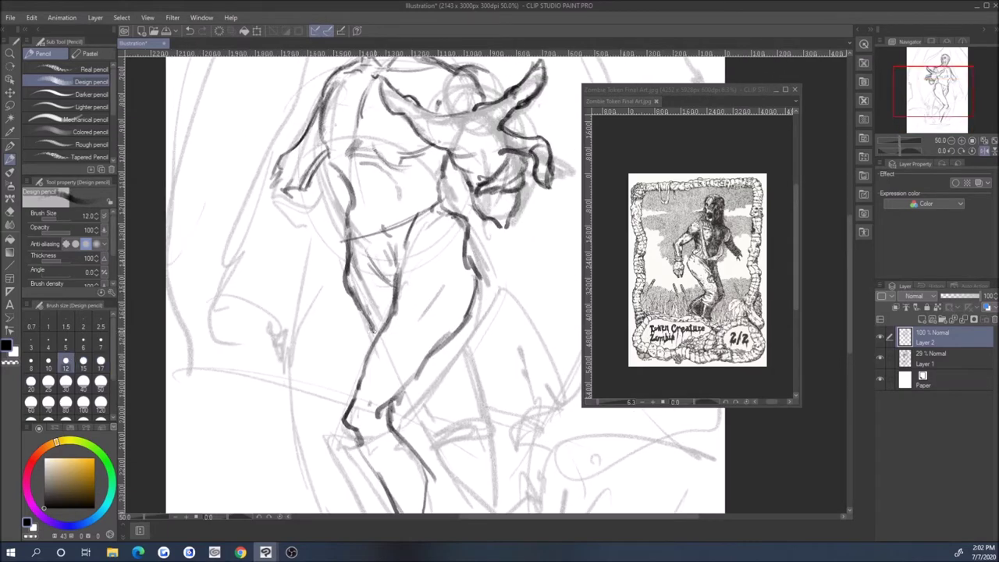
Step: Outline the rear leg's thigh and knee where they emerge behind the front thigh
scroll(430, 281, down, 6)
key(bracketleft)
key(bracketleft)
drag(450, 291, 416, 367)
drag(456, 297, 426, 386)
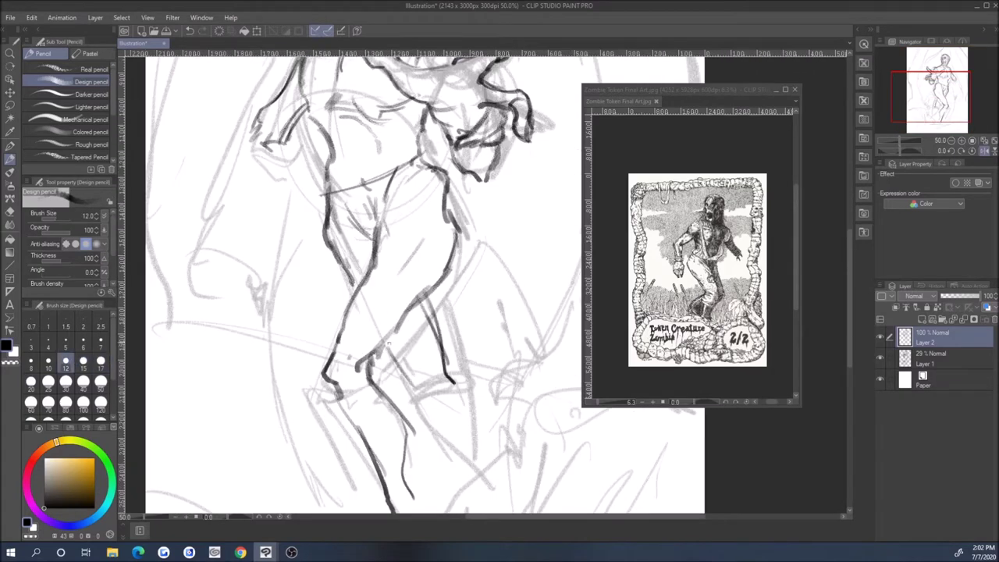
drag(430, 342, 387, 405)
Step: Outline the rear leg's calf and the front foot over the rough sketch with a larger brush
scroll(430, 281, up, 5)
scroll(429, 281, down, 2)
scroll(430, 281, up, 1)
key(bracketright)
key(bracketright)
key(bracketright)
mouse_move(367, 284)
mouse_down()
mouse_move(408, 341)
mouse_move(398, 376)
mouse_up()
mouse_move(333, 376)
mouse_down()
mouse_move(335, 398)
mouse_move(369, 404)
mouse_up()
Step: Sketch long diagonal ground and grass strokes around and behind the figure's lower legs and feet
drag(251, 266, 352, 406)
drag(264, 359, 353, 407)
mouse_move(278, 406)
mouse_down()
mouse_move(306, 393)
mouse_move(302, 407)
mouse_move(316, 414)
mouse_up()
key(bracketleft)
key(bracketright)
key(bracketright)
key(bracketright)
drag(359, 332, 343, 392)
drag(418, 340, 400, 364)
drag(455, 337, 412, 384)
drag(410, 346, 367, 408)
mouse_move(205, 277)
mouse_down()
mouse_move(239, 355)
mouse_move(249, 344)
mouse_move(268, 374)
mouse_up()
Step: Lasso the head, transform it slightly into a better position on the neck, and return to the Design pencil
key(m)
drag(390, 63, 417, 68)
key(ctrl+t)
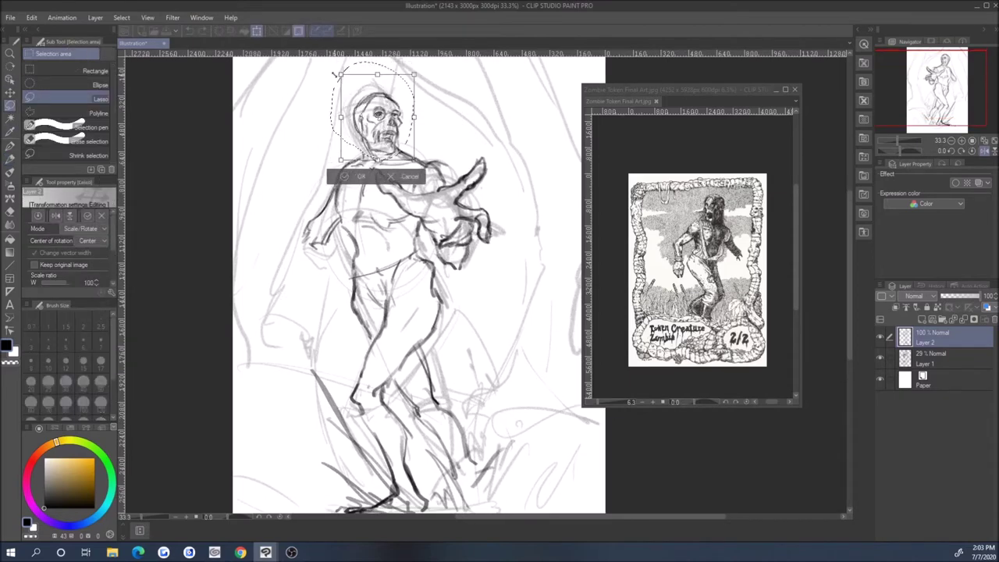
key(Return)
key(ctrl+d)
click(10, 159)
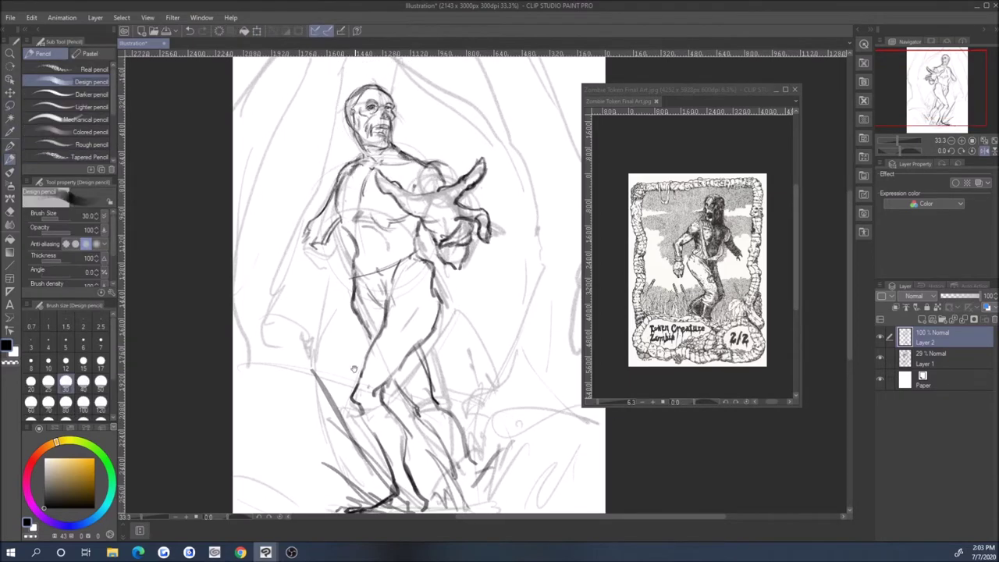
Step: Mirror the canvas view horizontally and add contour strokes to the torso and leg at brush size 17
click(147, 18)
mouse_move(176, 31)
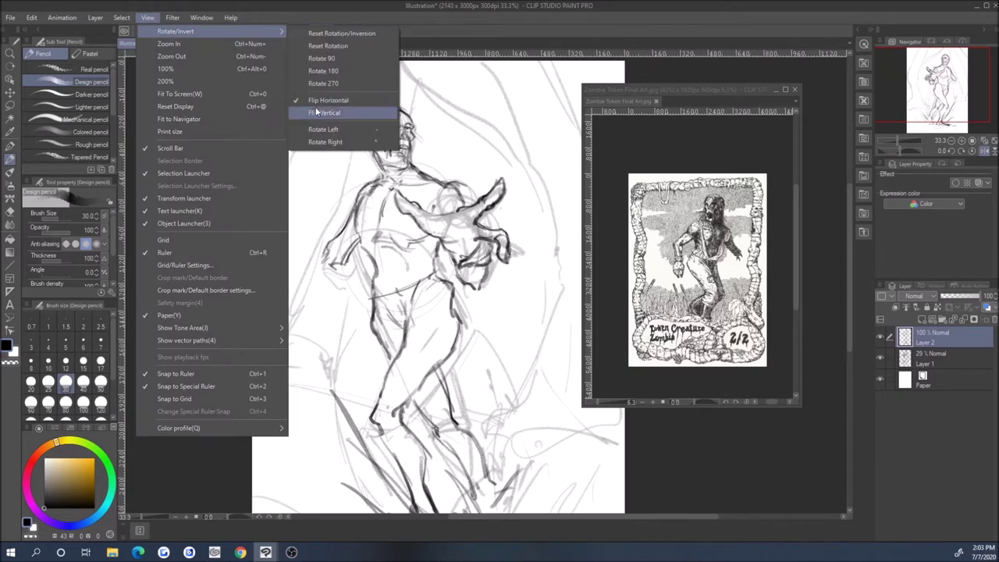
click(326, 70)
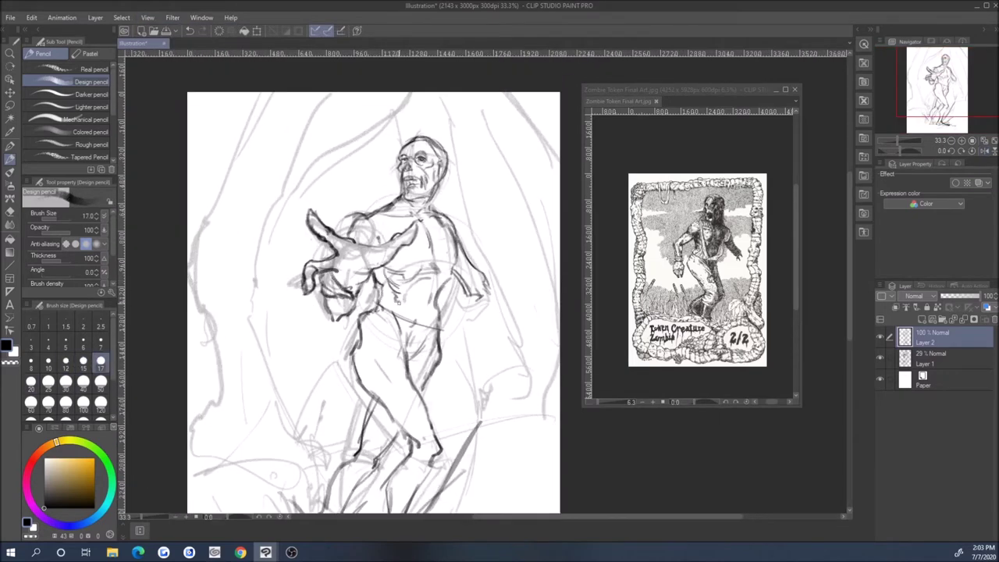
drag(390, 406, 363, 431)
drag(402, 191, 430, 209)
mouse_move(449, 259)
mouse_down()
mouse_move(402, 290)
mouse_move(433, 296)
mouse_up()
drag(391, 333, 392, 313)
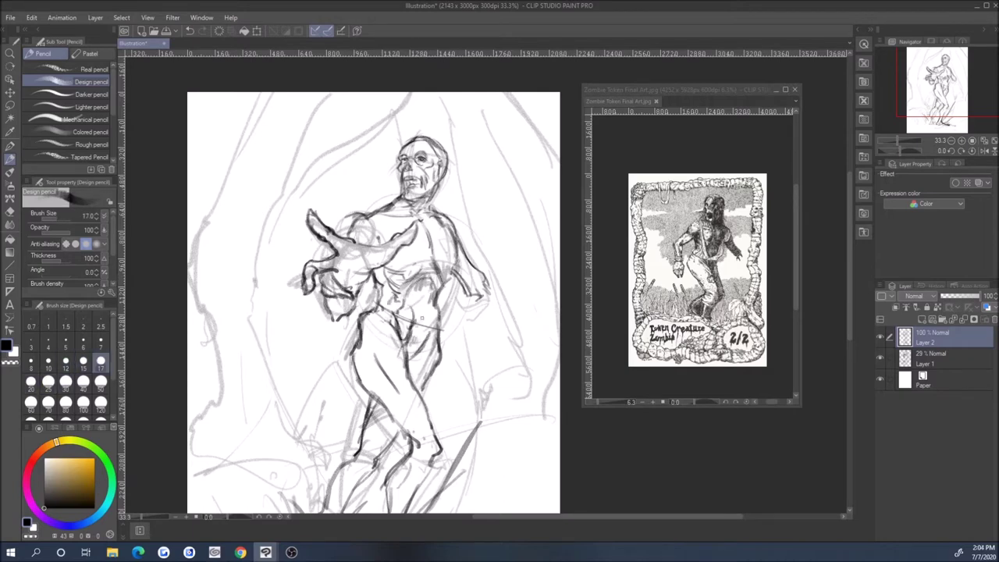
Step: Add shading and contour strokes down both thighs and legs, and refine the shoulder and the hanging hand
drag(422, 356, 426, 394)
drag(396, 320, 358, 427)
drag(380, 337, 384, 329)
drag(387, 408, 356, 455)
drag(419, 351, 389, 407)
drag(387, 353, 355, 453)
drag(453, 207, 454, 201)
drag(490, 287, 479, 315)
mouse_move(294, 145)
mouse_down()
mouse_move(295, 46)
mouse_move(335, 95)
mouse_up()
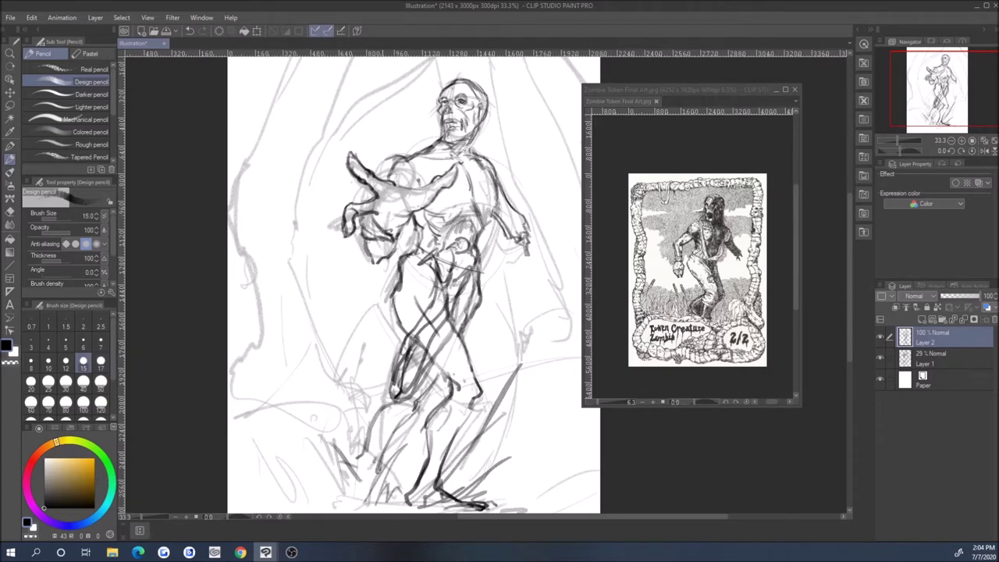
Step: Lasso the reaching hand, transform it slightly smaller toward the body, and return to the Design pencil
key(m)
mouse_move(355, 154)
mouse_down()
mouse_move(367, 150)
mouse_move(353, 155)
mouse_up()
key(ctrl+t)
key(Return)
key(p)
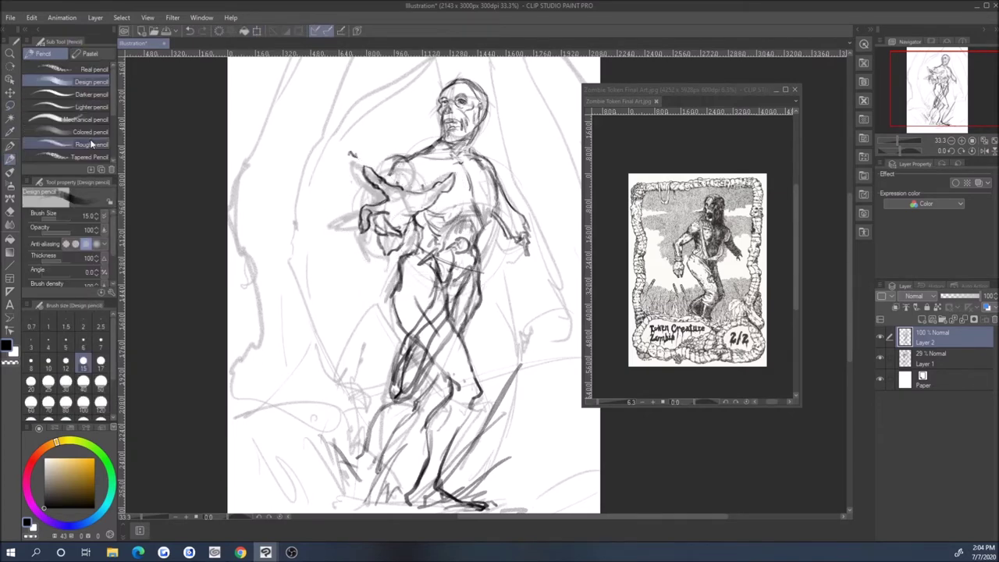
Step: Sketch long tree trunk contours beside the figure on the reaching hand's side at brush size 25
scroll(334, 327, down, 2)
drag(335, 326, 367, 364)
drag(289, 176, 327, 306)
drag(280, 129, 308, 335)
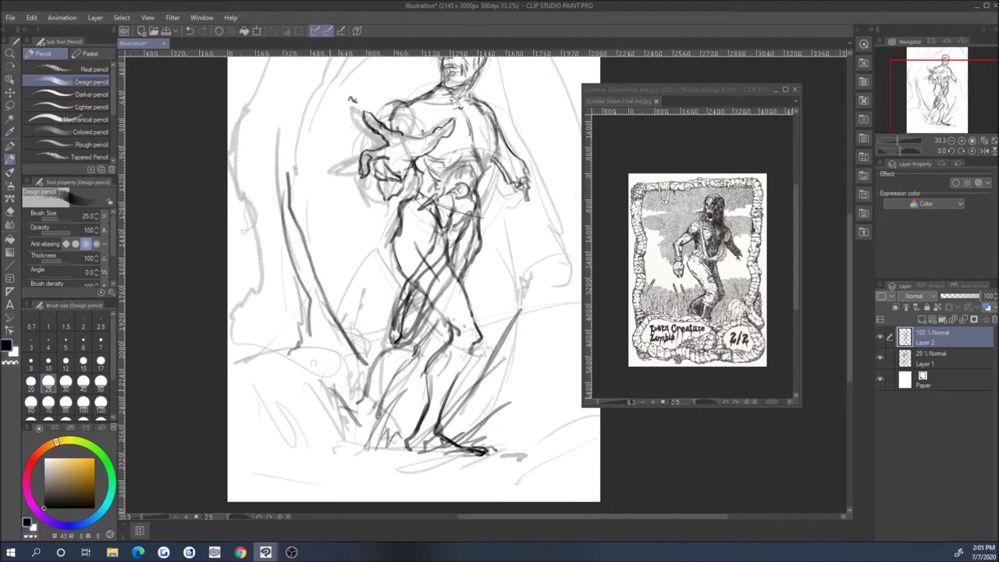
Step: Sketch root lines and loose horizontal ground strokes beneath and beside the feet
drag(258, 305, 297, 406)
drag(313, 449, 375, 465)
drag(269, 437, 363, 461)
mouse_move(398, 453)
mouse_down()
mouse_move(317, 467)
mouse_move(331, 476)
mouse_up()
drag(435, 453, 581, 464)
drag(281, 472, 565, 461)
Step: Draw the upper trunk and the thick branch arching toward the head at brush size 40
scroll(351, 312, up, 2)
scroll(351, 313, right, 2)
click(83, 381)
drag(268, 281, 309, 344)
drag(275, 130, 234, 303)
drag(382, 59, 273, 133)
drag(367, 62, 231, 219)
Step: Return to Layer 2 and sketch the outer tree's trunk edges and bark strokes beside the arching tree
click(937, 380)
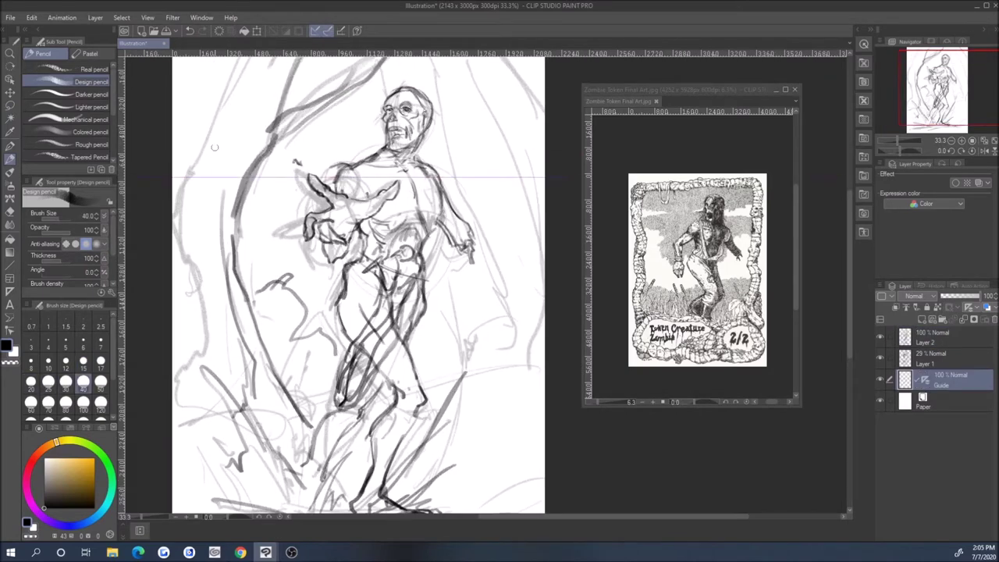
click(66, 381)
scroll(351, 312, up, 3)
click(933, 337)
mouse_move(274, 148)
mouse_down()
mouse_move(201, 303)
mouse_move(197, 367)
mouse_up()
scroll(351, 312, down, 3)
scroll(352, 312, up, 3)
click(30, 381)
drag(316, 191, 396, 136)
mouse_move(195, 161)
mouse_down()
mouse_move(249, 220)
mouse_move(191, 269)
mouse_up()
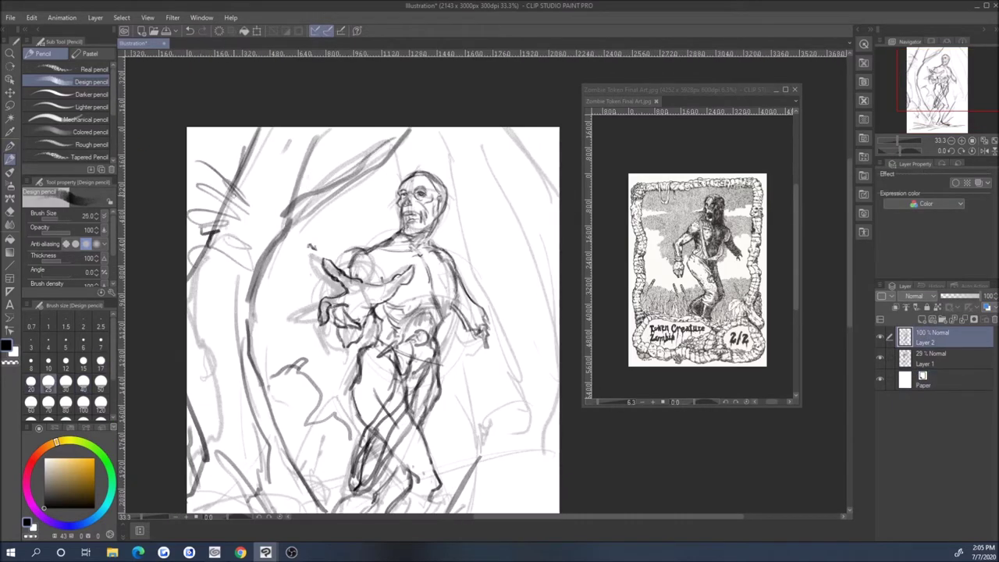
drag(189, 203, 251, 183)
Step: Sketch the tree trunk, roots and undergrowth behind the figure's hanging arm
scroll(351, 312, down, 3)
drag(453, 191, 415, 410)
drag(473, 322, 431, 386)
drag(525, 358, 417, 400)
click(101, 362)
click(30, 381)
drag(297, 277, 246, 348)
drag(449, 291, 414, 317)
drag(511, 138, 466, 298)
scroll(351, 313, up, 3)
drag(421, 117, 476, 212)
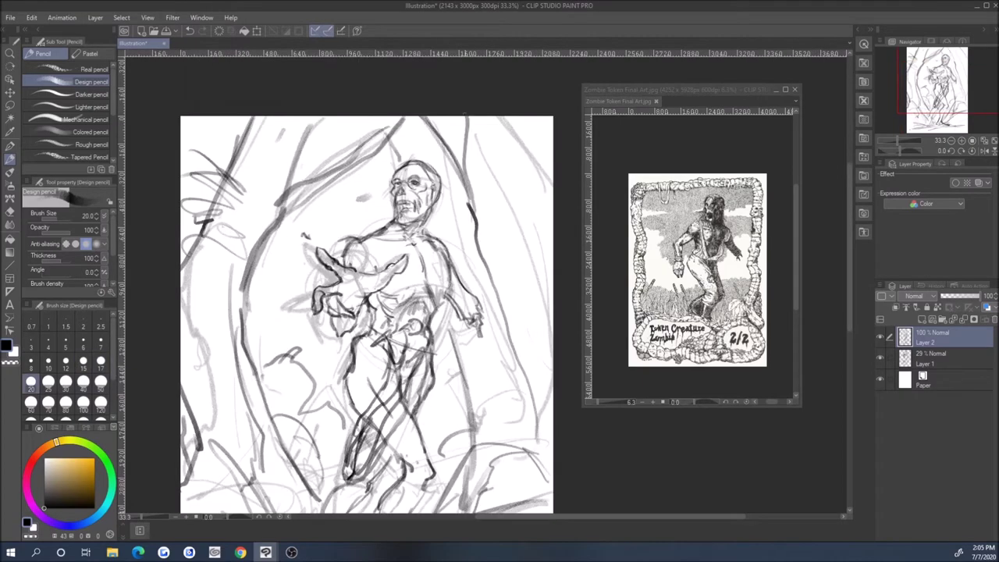
Step: Add long vertical strokes for distant trees on both sides of the figure, using brush size 40 beside the head
drag(547, 156, 507, 265)
drag(507, 156, 511, 343)
mouse_move(297, 195)
mouse_down()
mouse_move(277, 379)
mouse_move(289, 374)
mouse_up()
drag(215, 117, 195, 194)
click(82, 381)
drag(367, 157, 359, 232)
Step: Add broad diagonal undergrowth strokes in the lower corners on both sides of the figure
scroll(351, 313, down, 3)
drag(532, 355, 468, 375)
drag(500, 269, 445, 387)
drag(539, 255, 422, 390)
drag(257, 287, 172, 410)
drag(220, 269, 168, 406)
Step: Lower the opacity of Layer 2 to 36% and Layer 1 to 17%
click(100, 362)
scroll(319, 358, up, 3)
scroll(319, 358, down, 2)
mouse_move(968, 296)
mouse_down()
mouse_move(949, 297)
mouse_move(972, 296)
mouse_move(960, 296)
mouse_up()
click(925, 361)
scroll(500, 234, up, 1)
Step: Create a new layer above the sketches and set the G-pen to brush size 7 for inking the head
key(p)
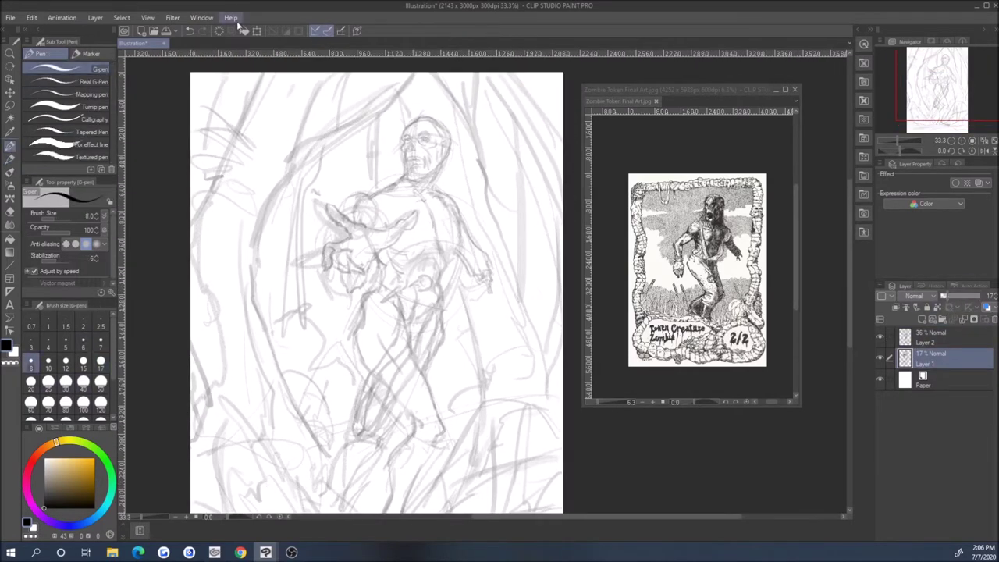
key(ctrl+shift+n)
key(ctrl+plus)
key(ctrl+plus)
key(bracketleft)
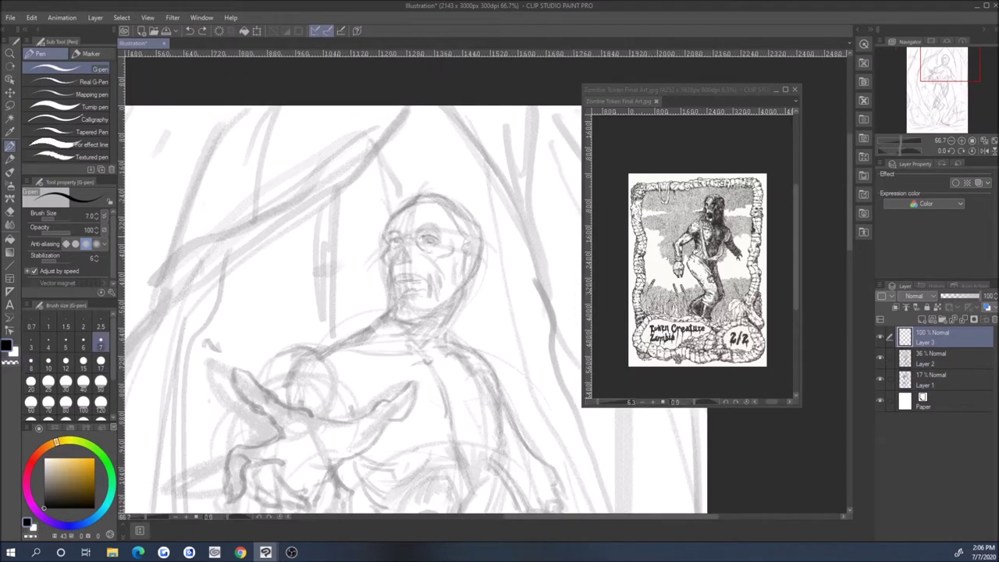
Step: Try inking the dark eye socket with the G-pen at brush size 8
mouse_move(420, 235)
mouse_down()
mouse_move(431, 242)
mouse_move(403, 240)
mouse_up()
key(bracketright)
key(bracketleft)
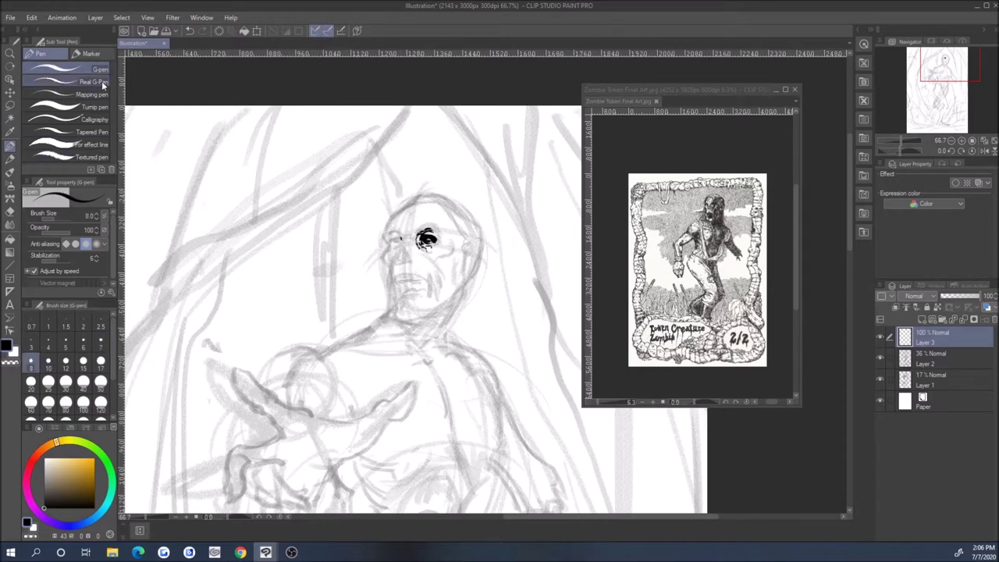
Step: Try a test stroke beside the head with an ink brush, and undo it along with the inked eye
key(b)
click(36, 67)
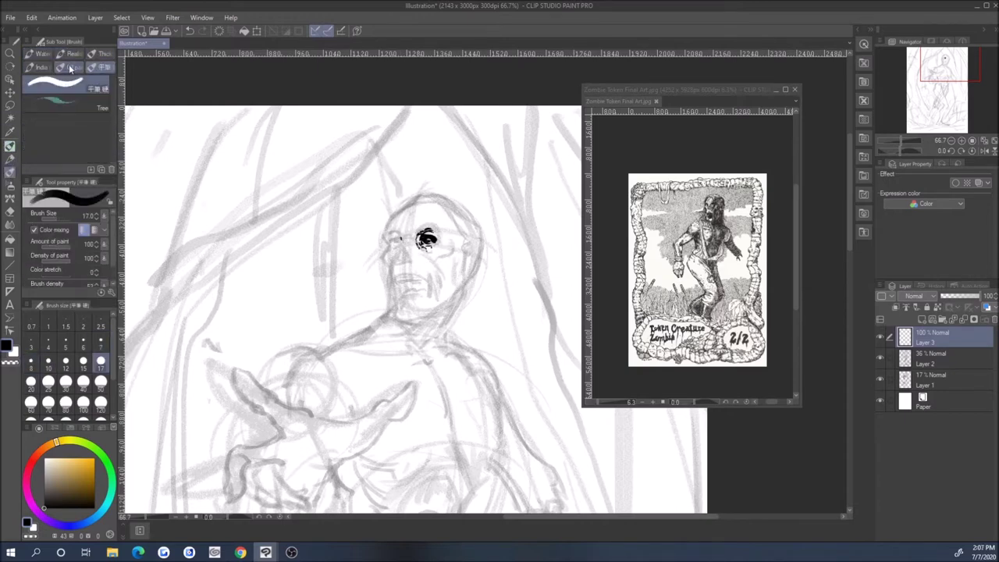
click(54, 88)
drag(242, 286, 296, 186)
key(ctrl+z)
key(e)
key(ctrl+z)
Step: Try test strokes with the ツヤベタ and Alex's Inks - 2:2 brushes and undo them
click(9, 174)
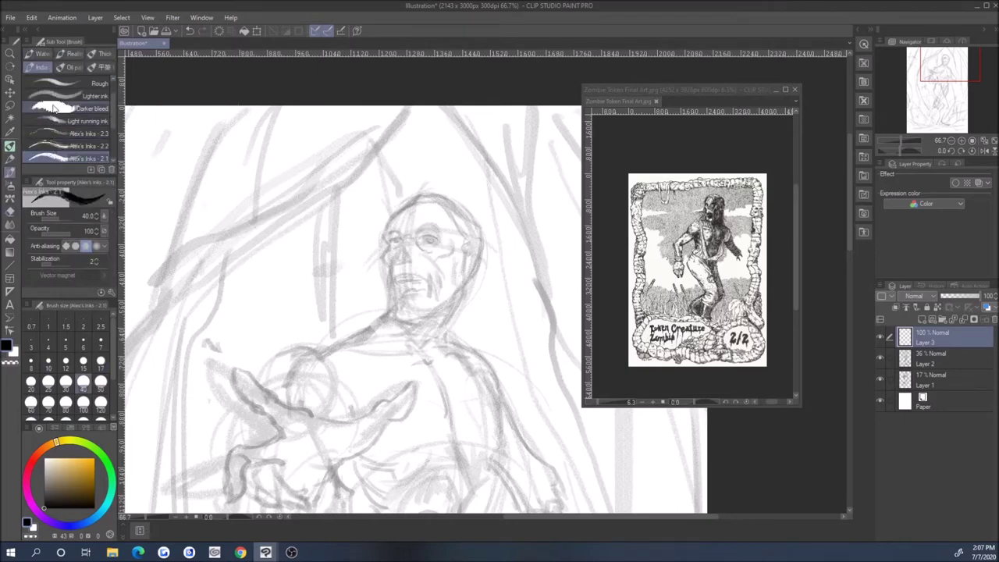
click(66, 158)
drag(246, 174, 189, 279)
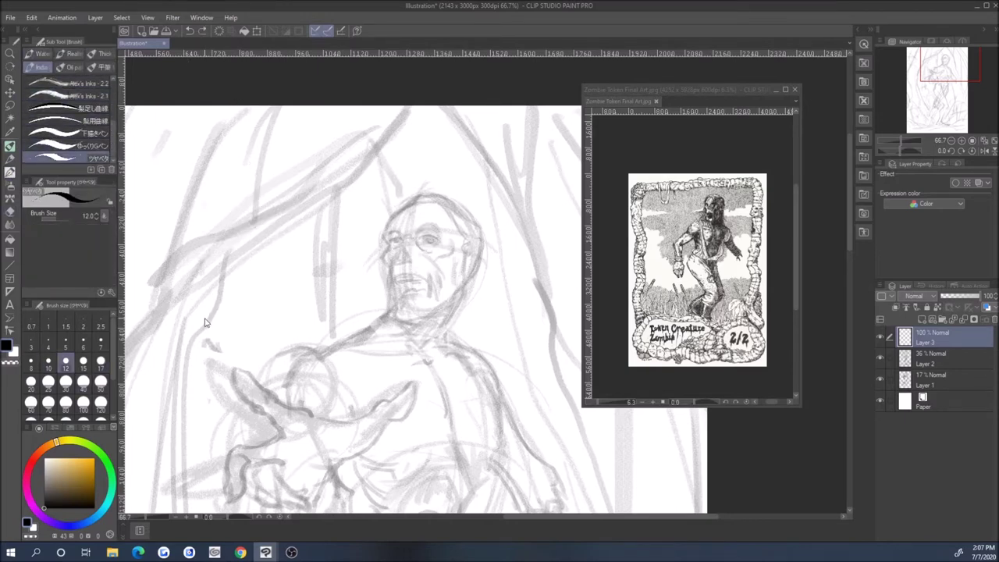
key(ctrl+z)
click(67, 83)
drag(250, 133, 212, 223)
key(ctrl+z)
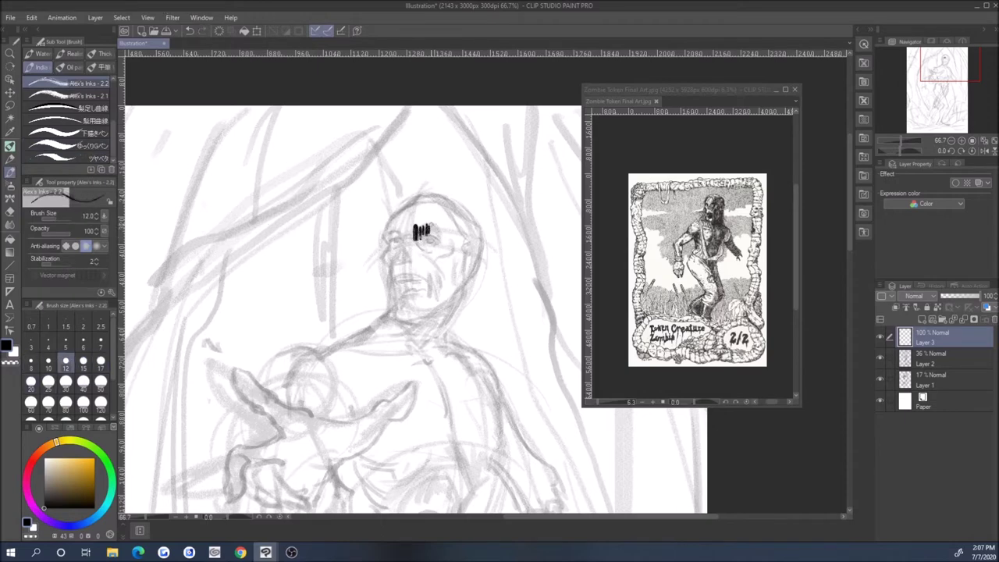
Step: Try a stroke over the eye with the Textured brush from the realistic watercolor group and undo it
key(e)
click(9, 172)
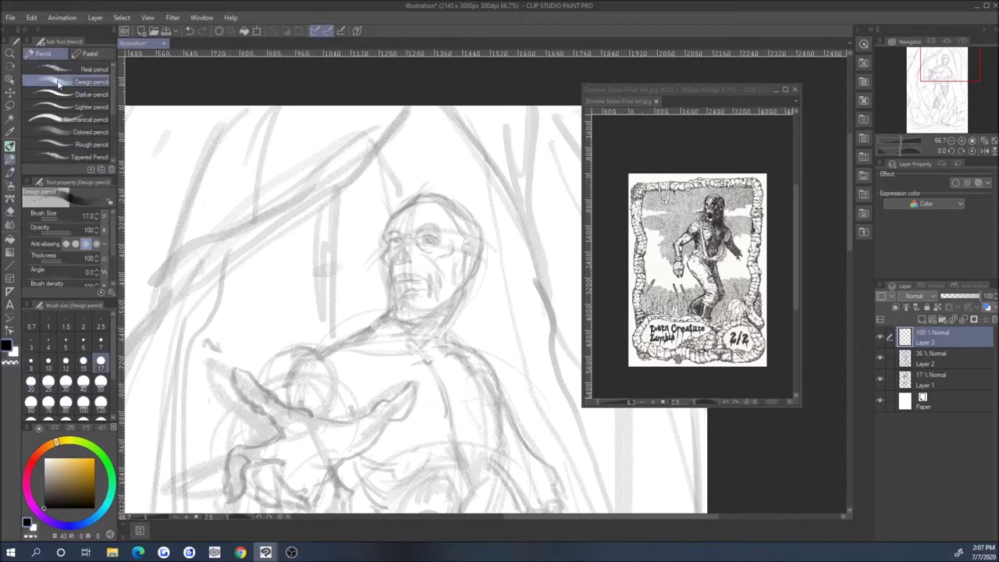
click(56, 58)
click(72, 53)
click(70, 83)
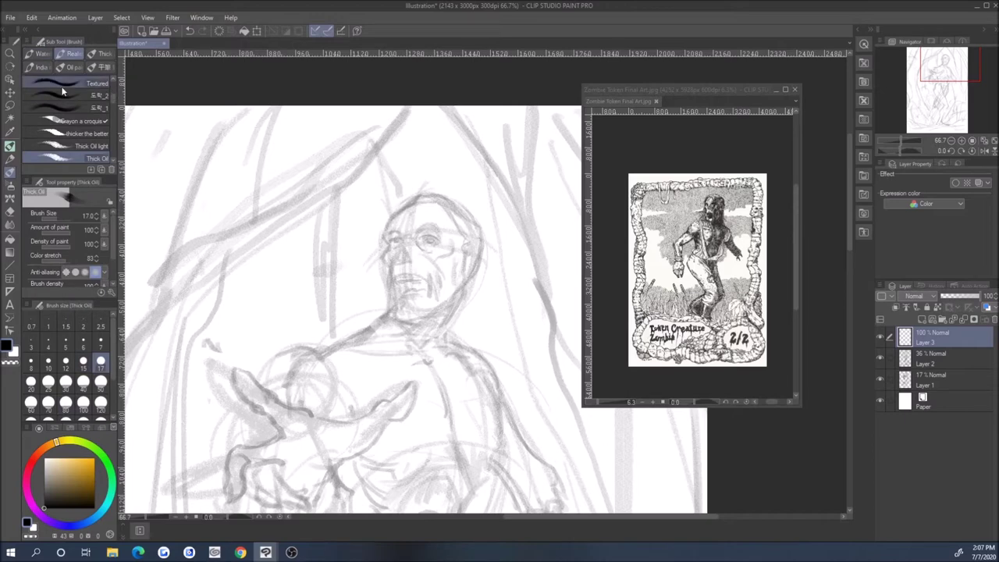
drag(415, 234, 439, 233)
scroll(62, 118, up, 3)
key(ctrl+z)
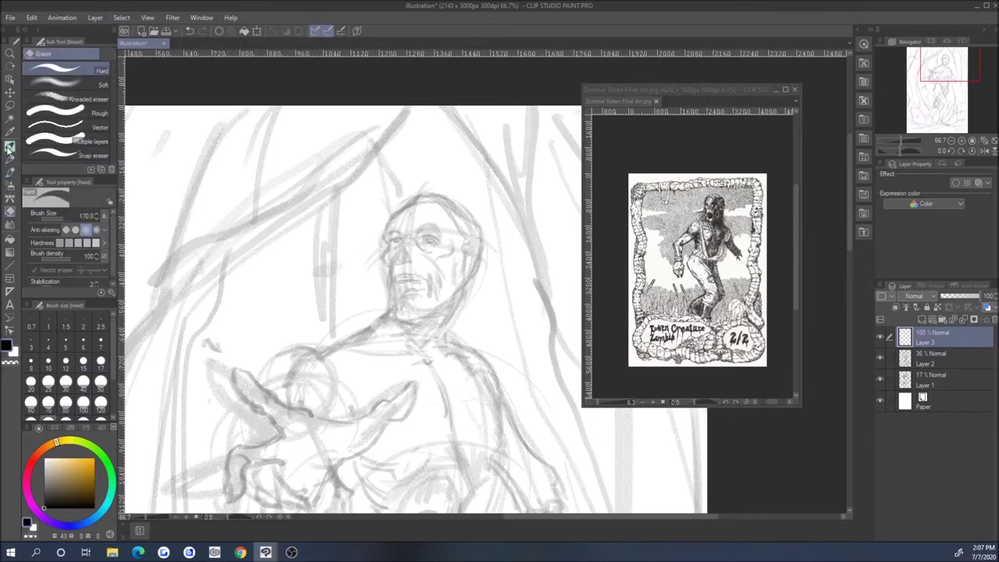
Step: Try a test stroke beside the head with a brush further down the watercolor set and undo it
click(47, 134)
scroll(78, 117, down, 5)
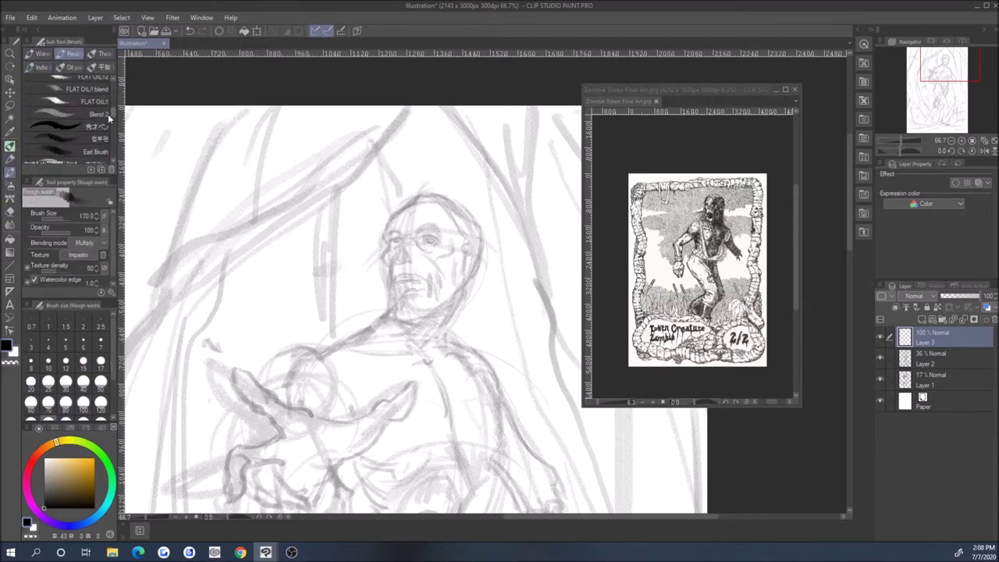
click(78, 154)
drag(280, 247, 306, 205)
key(ctrl+z)
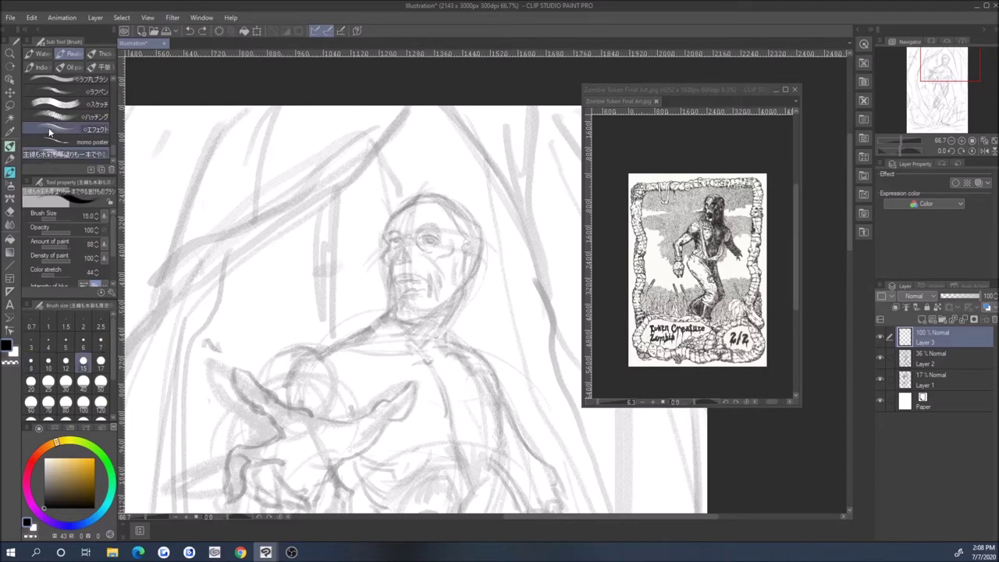
Step: Try the momo poster brush beside the head, set brush size 10, and undo the test strokes
click(79, 141)
mouse_move(297, 247)
mouse_down()
mouse_move(327, 212)
mouse_move(315, 275)
mouse_up()
click(48, 363)
key(ctrl+z)
key(ctrl+z)
key(ctrl+z)
Step: Try one more brush with a stroke beside the head, undo it, and switch to the pen tool's marker brushes
scroll(63, 117, up, 1)
scroll(62, 117, down, 2)
click(70, 146)
drag(289, 183, 301, 211)
key(ctrl+z)
key(p)
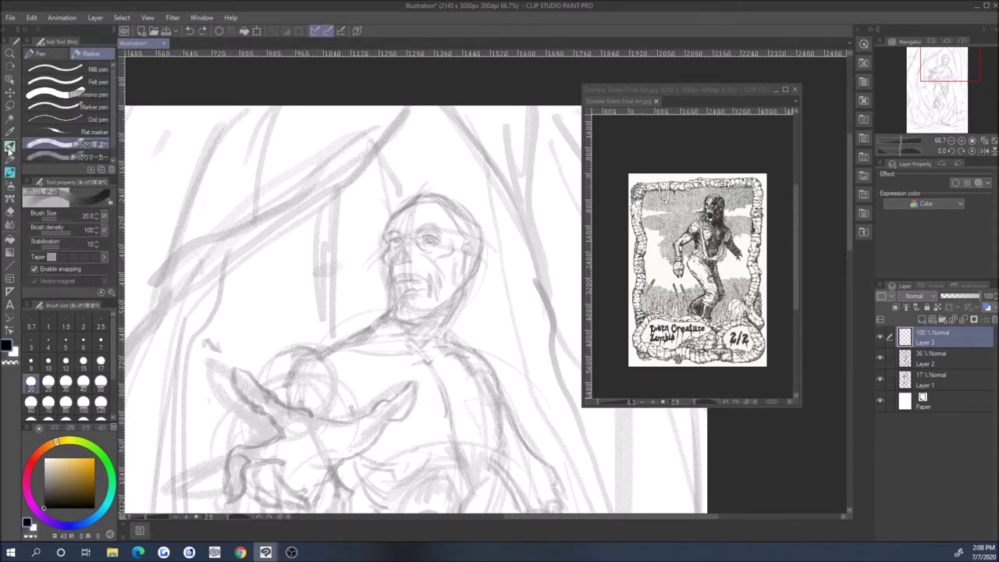
Step: Try several brushes from the pen set, including the Turnip pen, beside the head and undo the test strokes
click(78, 145)
key(ctrl+z)
mouse_move(268, 194)
mouse_down()
mouse_move(234, 281)
mouse_move(262, 170)
mouse_move(306, 223)
mouse_up()
click(62, 132)
key(ctrl+z)
click(63, 119)
key(ctrl+z)
click(64, 107)
drag(258, 192, 305, 281)
key(ctrl+z)
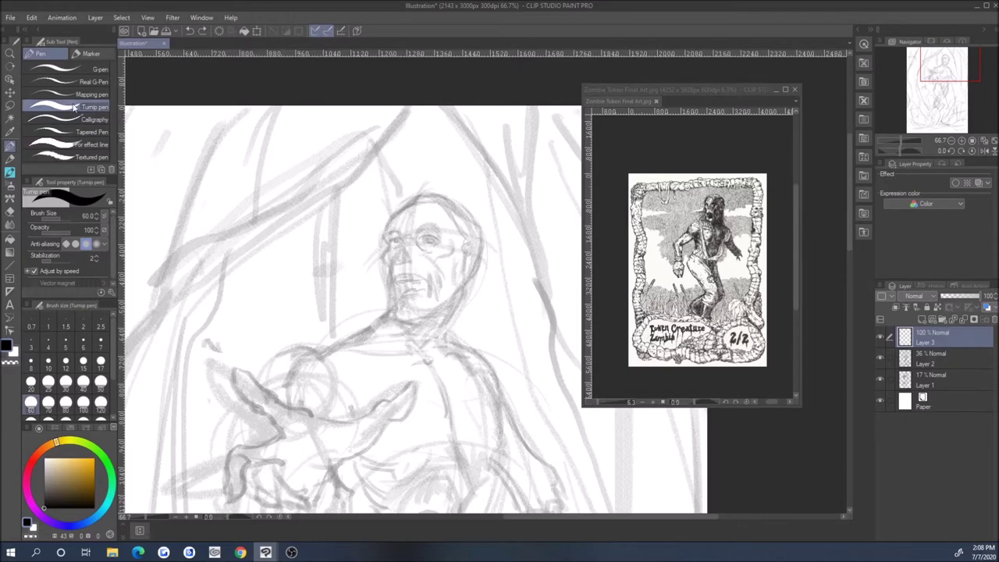
Step: Choose the Mapping pen, undo a test stroke beside the head, and set the brush size to 8
click(62, 95)
drag(273, 203, 262, 253)
key(ctrl+z)
drag(454, 137, 433, 74)
click(30, 362)
key(bracketleft)
key(bracketright)
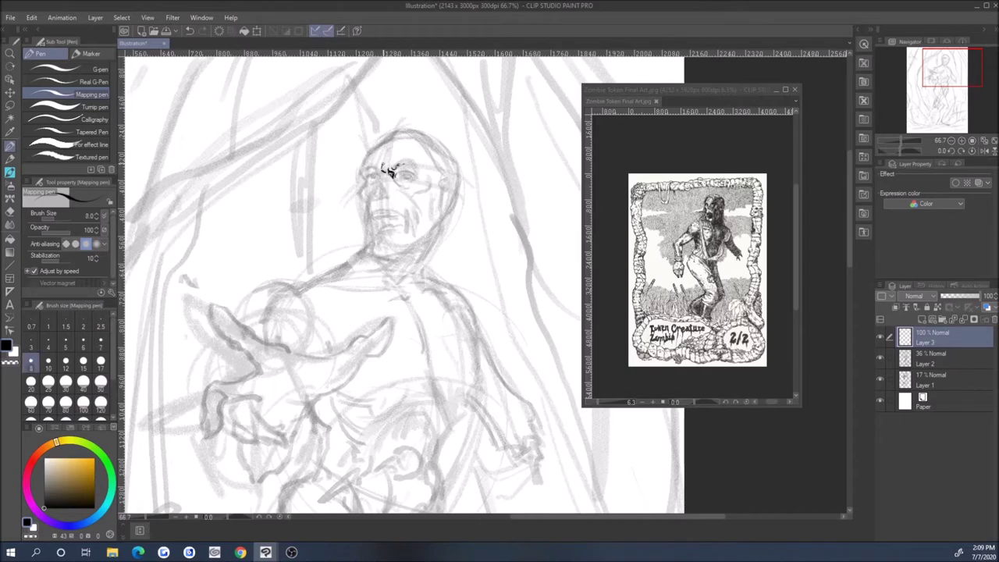
Step: Ink the zombie's dark eye sockets, hollow nose and cheekbone shadows, varying the brush size between 7 and 10
mouse_move(388, 172)
mouse_down()
mouse_move(414, 186)
mouse_move(408, 172)
mouse_move(418, 169)
mouse_move(378, 167)
mouse_move(386, 195)
mouse_move(362, 175)
mouse_move(370, 201)
mouse_up()
key(bracketright)
click(101, 342)
click(31, 362)
click(100, 344)
click(30, 361)
click(48, 367)
drag(424, 187, 419, 200)
click(30, 362)
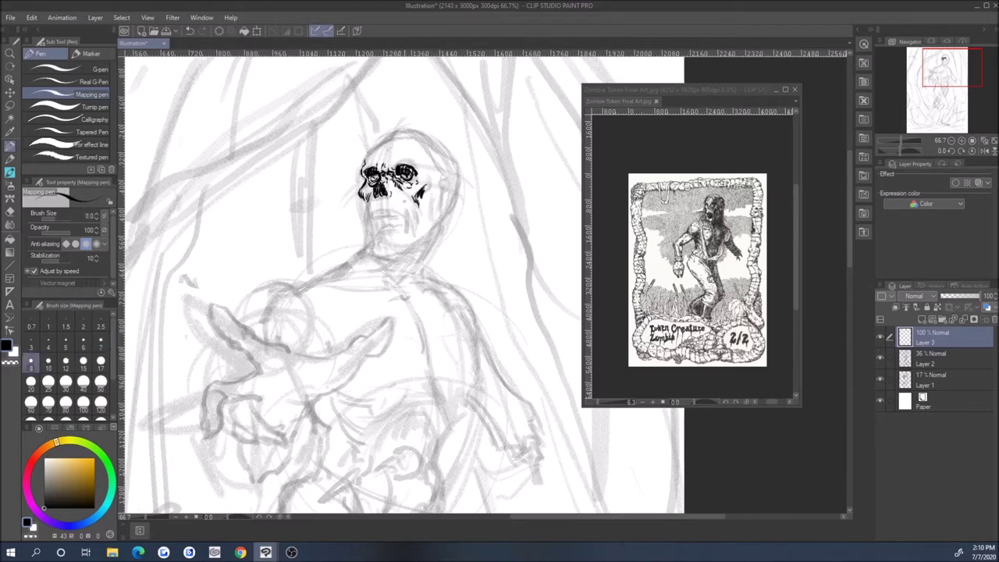
Step: Ink the edge of the brow and the line below the nose, varying the Mapping pen size
click(48, 363)
click(101, 340)
key(bracketright)
key(bracketright)
key(bracketright)
key(bracketright)
key(bracketright)
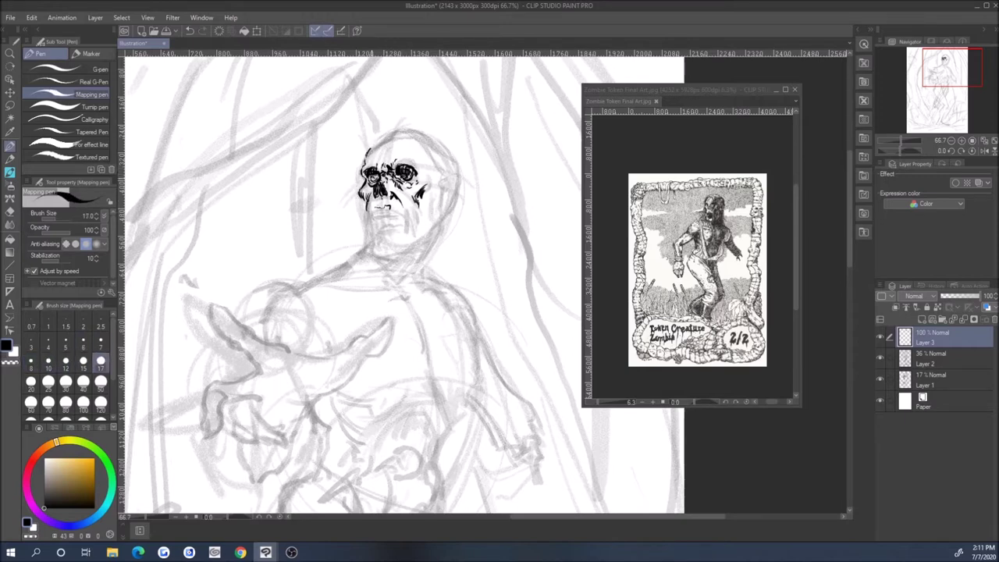
key(e)
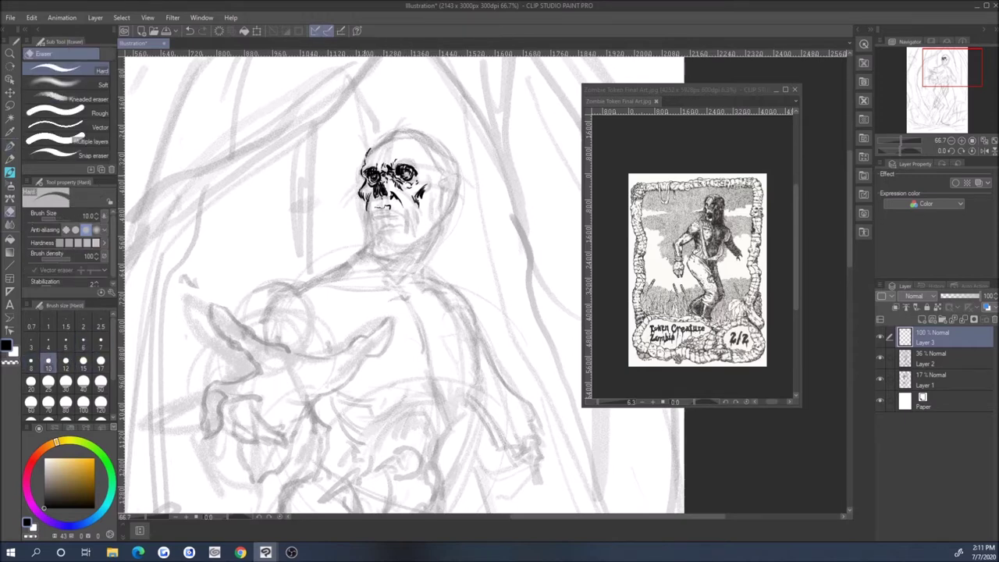
key(p)
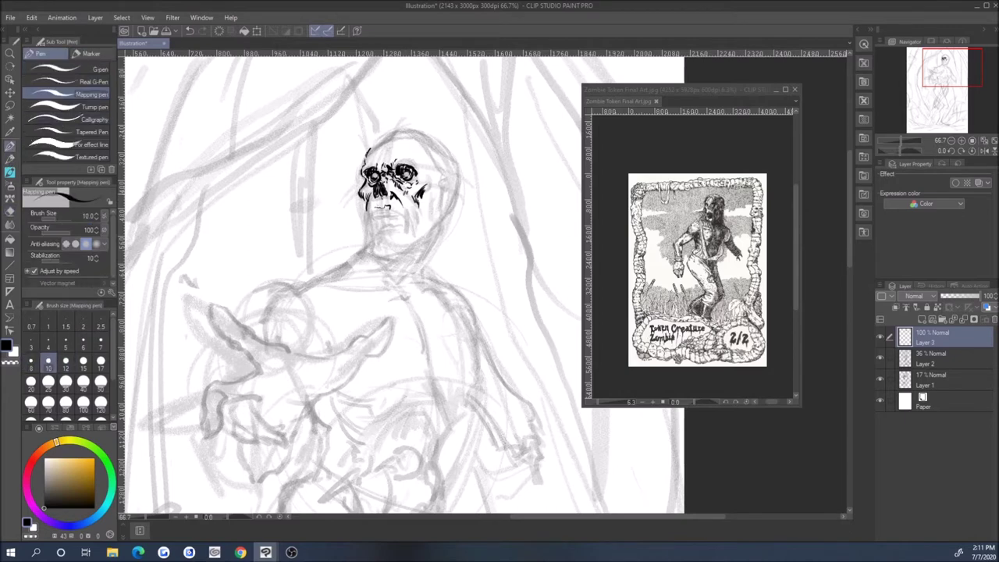
Step: Ink the zombie's gaping mouth with bared teeth and dark gaps, varying the brush size for thin and thick lines
key(bracketright)
key(bracketleft)
key(bracketleft)
key(bracketleft)
mouse_move(370, 209)
mouse_down()
mouse_move(412, 221)
mouse_move(418, 234)
mouse_move(386, 215)
mouse_move(370, 228)
mouse_up()
key(bracketright)
key(bracketright)
key(bracketleft)
key(bracketleft)
key(bracketright)
key(bracketright)
key(bracketleft)
key(bracketleft)
mouse_move(370, 217)
mouse_down()
mouse_move(374, 229)
mouse_move(396, 230)
mouse_up()
key(bracketright)
drag(401, 214, 403, 227)
Step: Ink the forehead wrinkles and temple lines with a finer Mapping pen size
key(bracketleft)
key(bracketleft)
key(bracketleft)
mouse_move(420, 152)
mouse_down()
mouse_move(423, 179)
mouse_move(404, 151)
mouse_up()
key(bracketright)
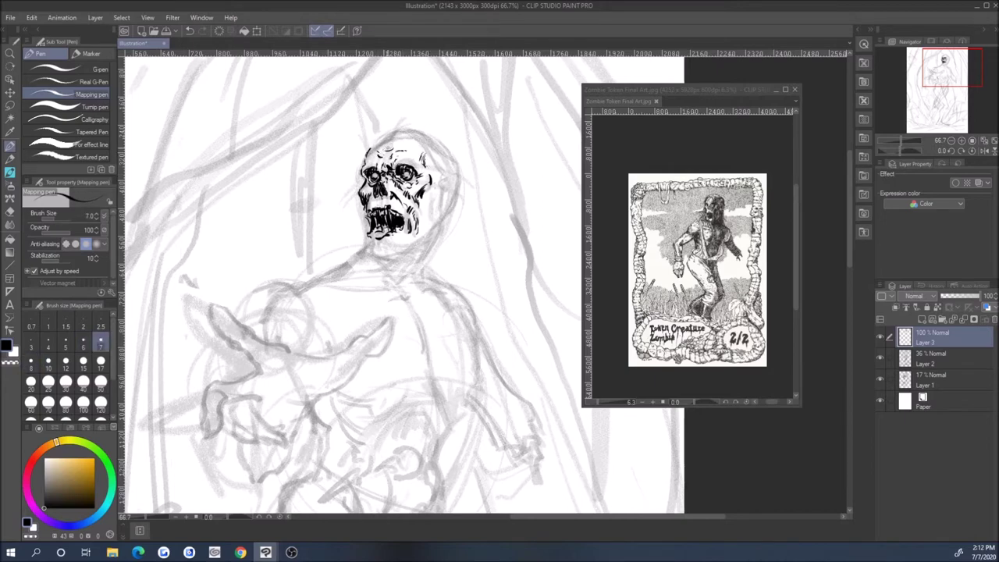
Step: Ink the chin, the jawline and the ear, adding short shading strokes along the side of the face
key(bracketright)
key(bracketright)
key(bracketright)
key(bracketleft)
key(bracketleft)
key(bracketleft)
key(bracketright)
key(bracketright)
key(bracketright)
mouse_move(375, 250)
mouse_down()
mouse_move(400, 256)
mouse_move(434, 232)
mouse_move(403, 232)
mouse_move(420, 246)
mouse_up()
key(bracketleft)
key(bracketleft)
mouse_move(443, 195)
mouse_down()
mouse_move(460, 172)
mouse_move(450, 184)
mouse_move(465, 186)
mouse_move(450, 195)
mouse_move(428, 253)
mouse_up()
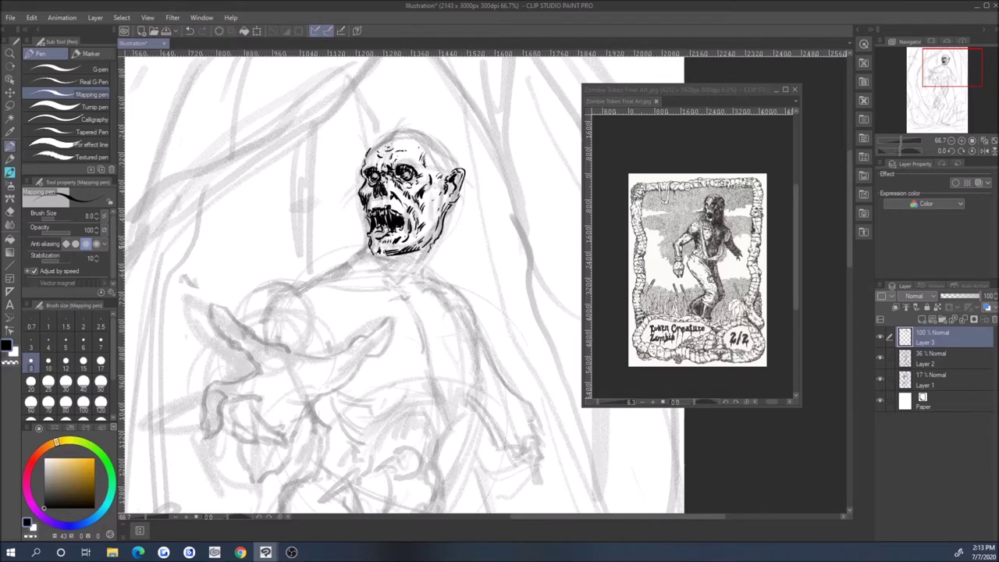
Step: Ink tousled hair tufts along the front hairline and at the side of the forehead
key(bracketright)
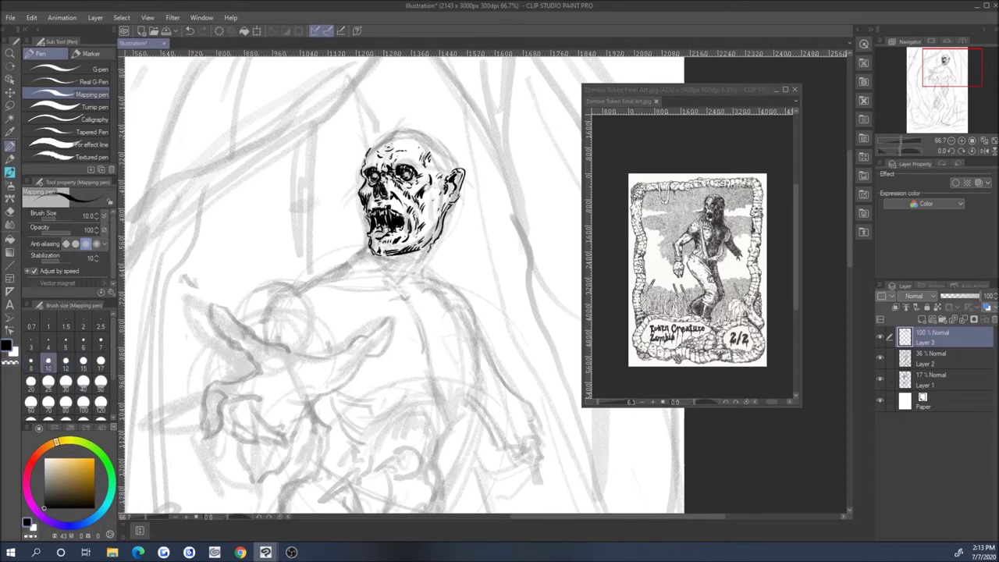
key(bracketright)
key(bracketright)
mouse_move(403, 129)
mouse_down()
mouse_move(376, 123)
mouse_move(367, 147)
mouse_up()
key(bracketleft)
key(bracketleft)
drag(409, 121, 397, 129)
key(bracketright)
drag(458, 142, 452, 160)
drag(406, 132, 394, 145)
mouse_move(402, 134)
mouse_down()
mouse_move(378, 156)
mouse_move(372, 148)
mouse_up()
drag(376, 142, 356, 151)
Step: Ink the hair over the crown and back of the head with loose, uneven strands
key(bracketleft)
mouse_move(435, 119)
mouse_down()
mouse_move(454, 146)
mouse_move(407, 146)
mouse_move(426, 156)
mouse_up()
key(bracketright)
drag(445, 153, 432, 167)
key(bracketleft)
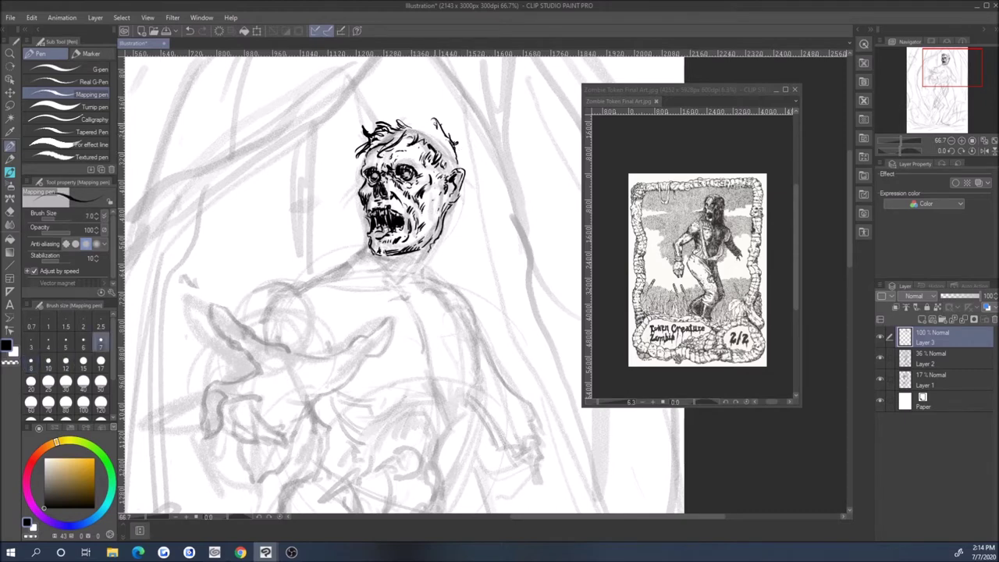
key(bracketright)
key(bracketright)
key(bracketright)
drag(426, 114, 379, 141)
mouse_move(449, 149)
mouse_down()
mouse_move(443, 173)
mouse_move(431, 156)
mouse_move(442, 142)
mouse_up()
Step: Ink the side of the neck with heavy black shadow beneath the jaw
drag(447, 209, 418, 283)
key(bracketright)
key(bracketright)
key(bracketleft)
key(bracketleft)
key(bracketleft)
key(bracketleft)
key(bracketright)
key(bracketright)
key(bracketright)
Step: Ink the base of the neck and the start of the shoulder line, varying the brush size
mouse_move(394, 250)
mouse_down()
mouse_move(417, 259)
mouse_move(413, 275)
mouse_move(400, 259)
mouse_move(428, 256)
mouse_move(410, 264)
mouse_move(372, 255)
mouse_move(373, 283)
mouse_move(349, 272)
mouse_move(423, 284)
mouse_up()
key(bracketright)
key(bracketleft)
key(bracketleft)
key(bracketleft)
key(bracketleft)
key(bracketright)
key(bracketright)
key(bracketleft)
key(bracketleft)
key(bracketright)
key(bracketright)
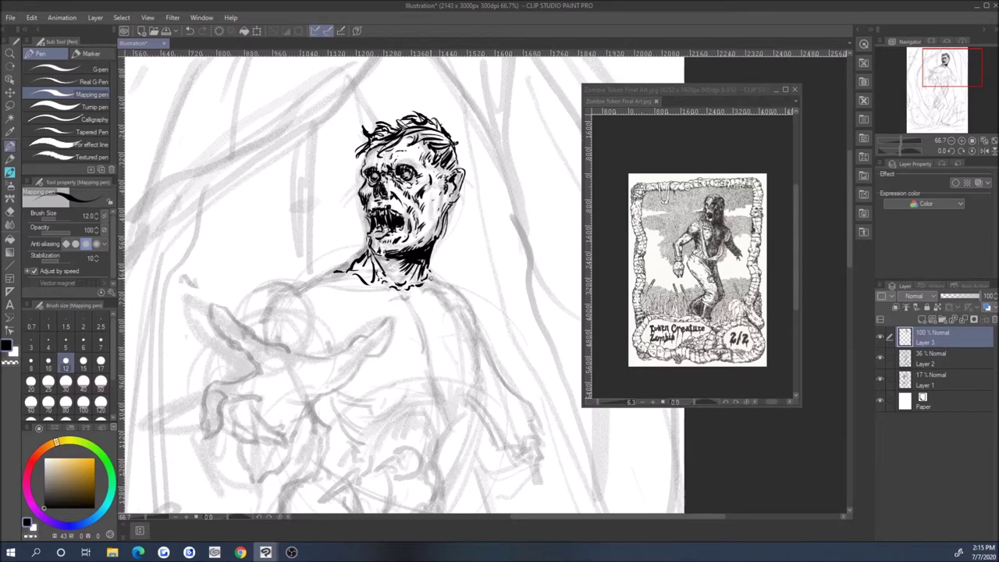
Step: Add ink strokes at the top of the chest, just below the base of the neck
key(ctrl+minus)
key(ctrl+minus)
key(ctrl+plus)
key(ctrl+plus)
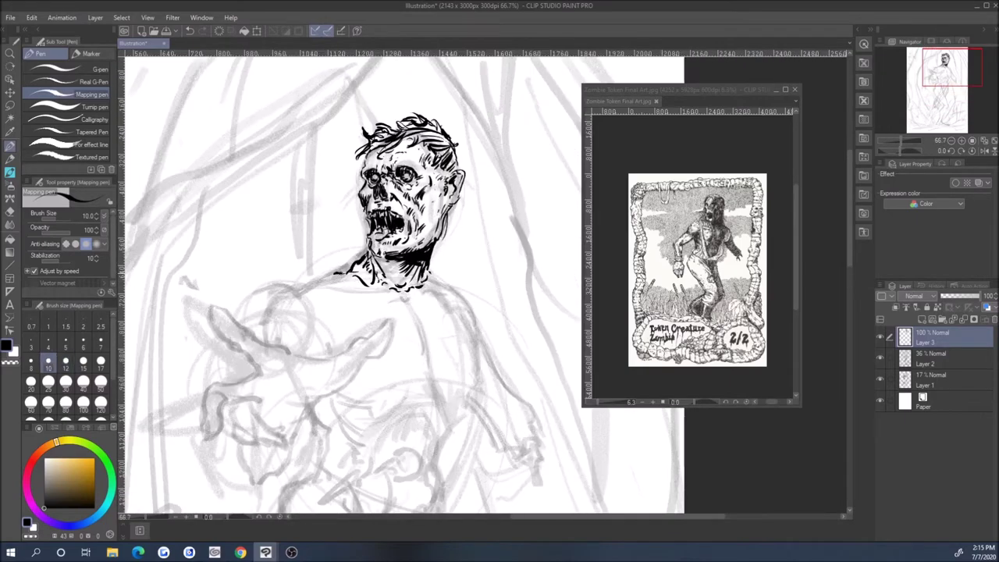
drag(409, 301, 412, 314)
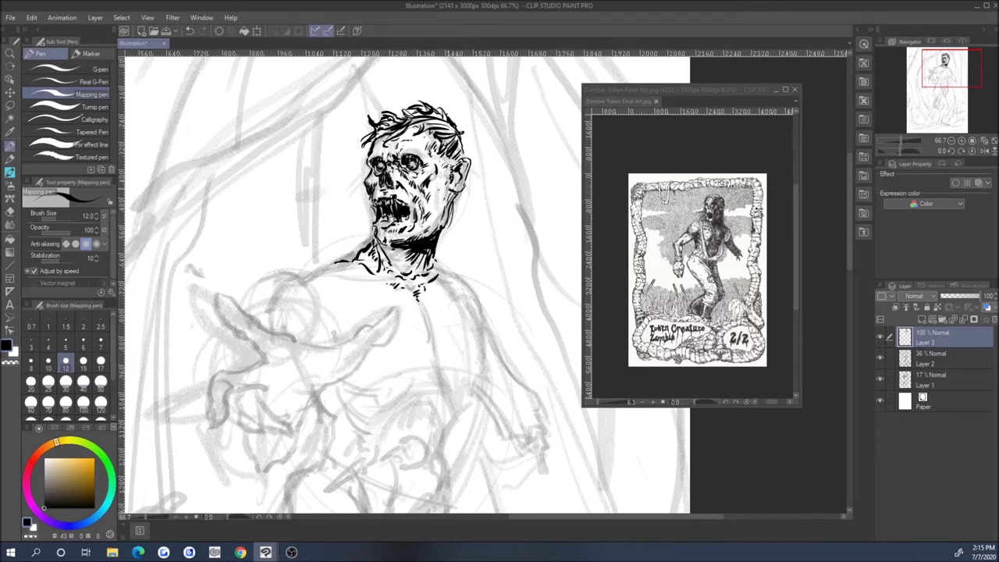
Step: Thicken the hair above the forehead and ear with extra ink strands
key(bracketleft)
drag(408, 140, 454, 139)
drag(454, 142, 462, 131)
Step: Ink the shoulder line and collarbone on the side of the outstretched arm with small creases
key(bracketleft)
mouse_move(357, 265)
mouse_down()
mouse_move(341, 276)
mouse_move(322, 267)
mouse_up()
key(bracketleft)
key(bracketright)
drag(388, 273, 364, 291)
key(bracketleft)
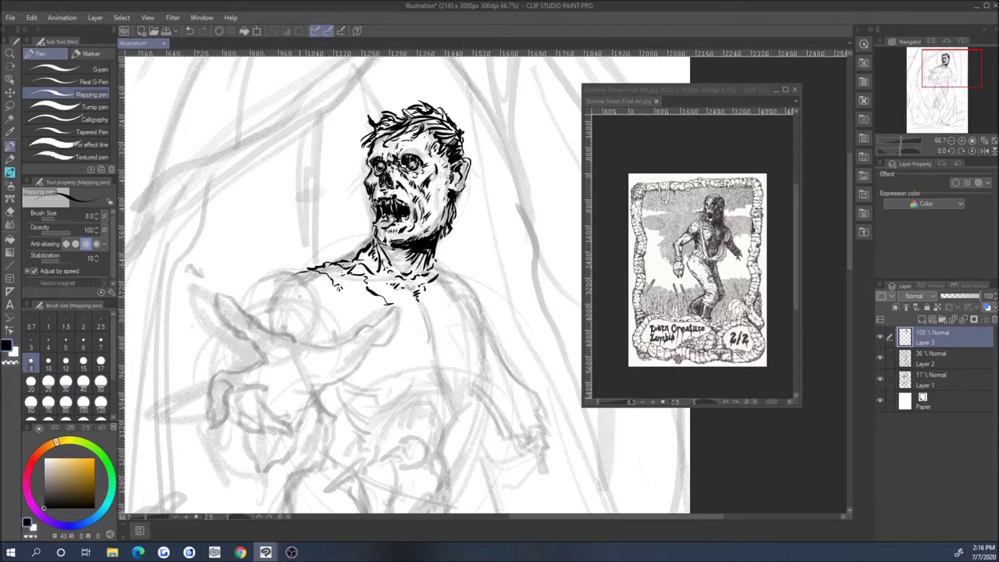
Step: Ink the upper contour of the outstretched forearm, following the sketch
key(bracketright)
key(bracketright)
scroll(356, 166, down, 5)
key(bracketleft)
key(bracketright)
key(bracketright)
key(bracketleft)
key(bracketleft)
key(bracketright)
key(bracketright)
drag(300, 203, 350, 204)
Step: Ink the lower contour of the outstretched arm from the wrist back toward the chest
key(bracketleft)
key(bracketleft)
key(bracketright)
key(bracketright)
key(bracketleft)
key(bracketleft)
key(bracketright)
key(bracketright)
key(bracketright)
key(bracketleft)
key(bracketleft)
key(bracketright)
drag(347, 205, 407, 164)
Step: Add short ink marks at the wrist and at the bend of the outstretched arm using brush size 8
key(bracketleft)
key(bracketleft)
key(bracketright)
mouse_move(333, 248)
mouse_down()
mouse_move(370, 216)
mouse_move(342, 245)
mouse_up()
key(bracketleft)
drag(391, 273, 426, 314)
drag(350, 290, 362, 287)
drag(395, 245, 401, 233)
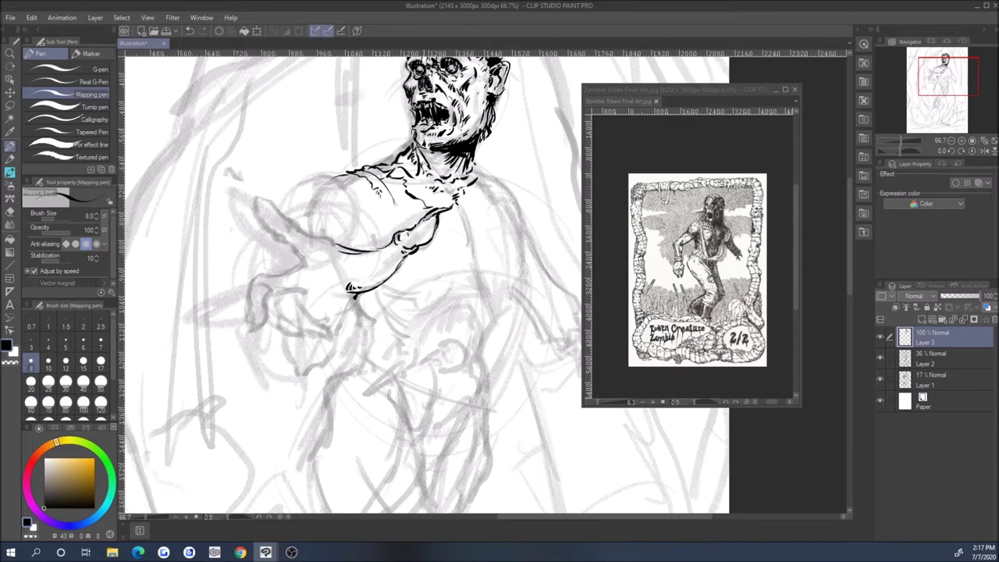
drag(246, 212, 289, 259)
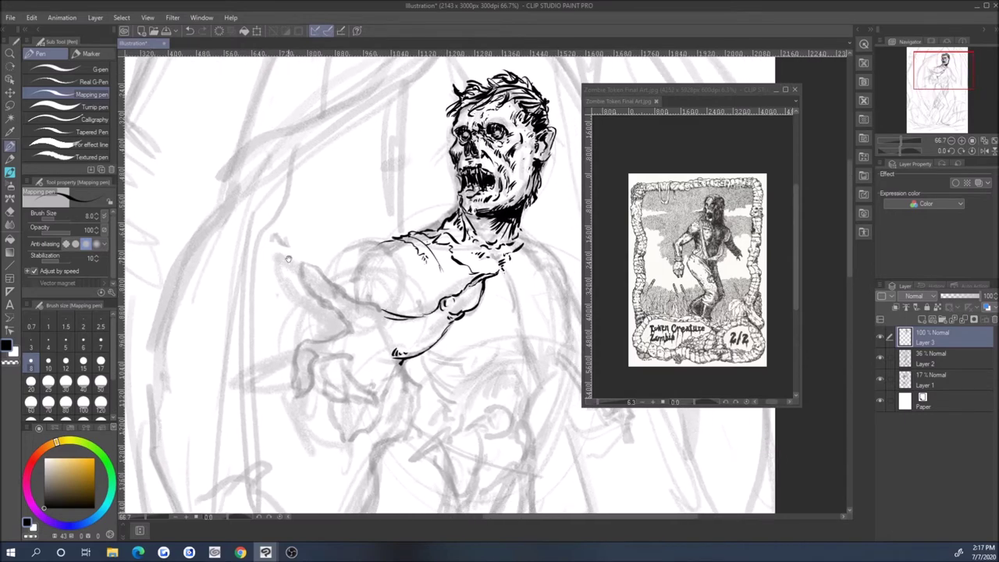
Step: Erase the inked outstretched arm and shoulder creases, keeping the zombie's head and neck
key(e)
mouse_move(453, 309)
mouse_down()
mouse_move(402, 238)
mouse_move(414, 355)
mouse_up()
key(p)
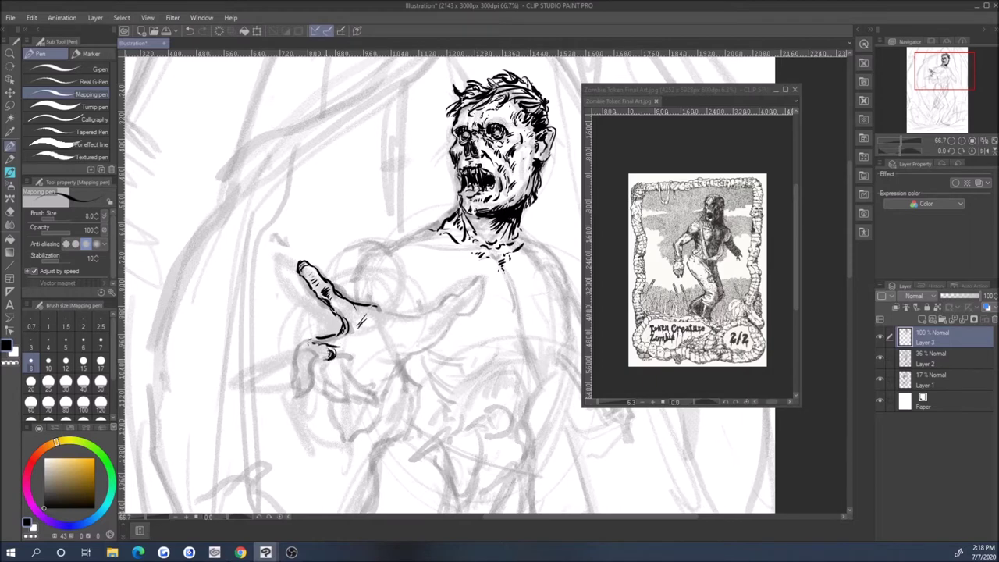
key(e)
drag(308, 269, 328, 355)
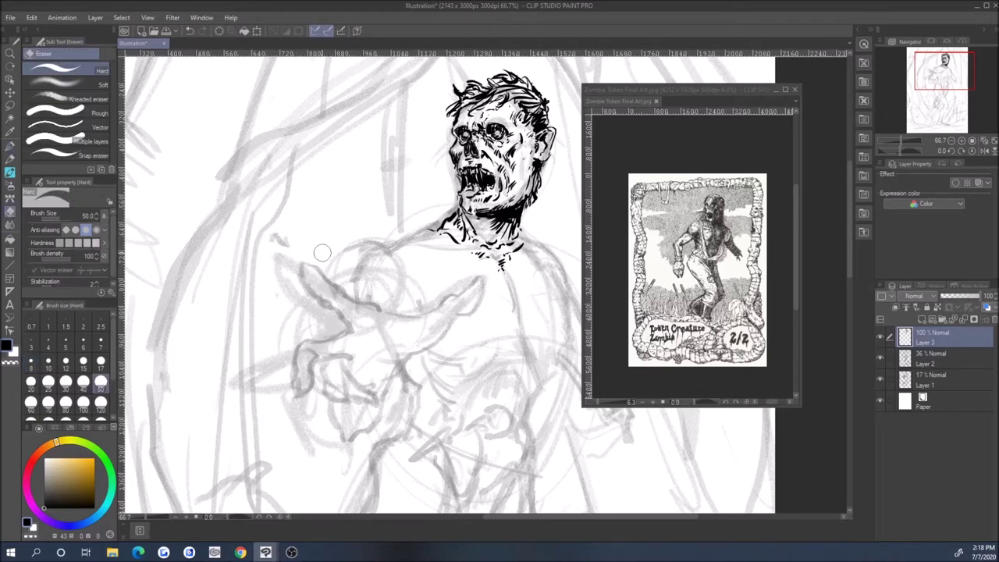
Step: Try inking an open reaching hand over the sketch, with foreshortened fingers, thumb and palm creases
key(p)
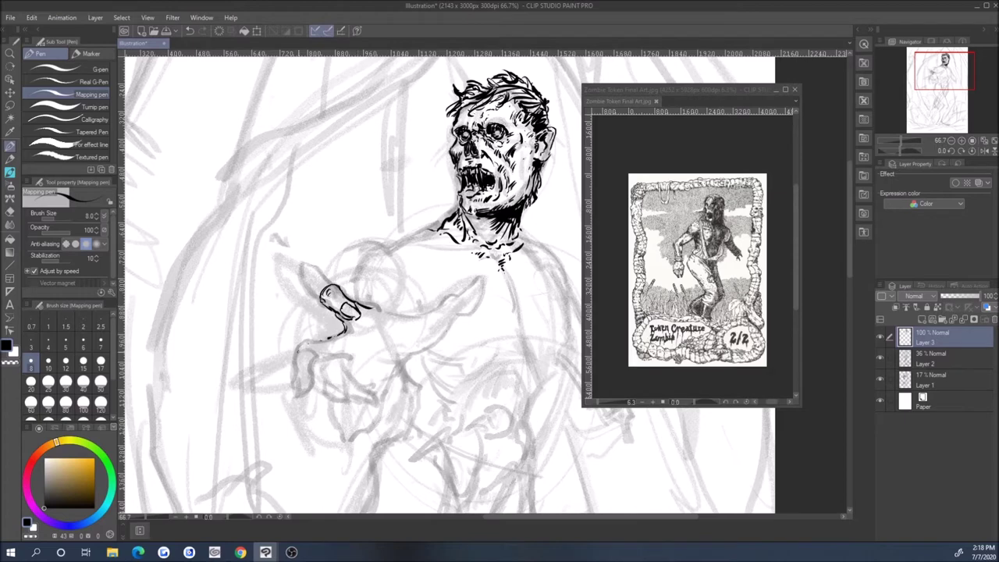
drag(336, 344, 304, 356)
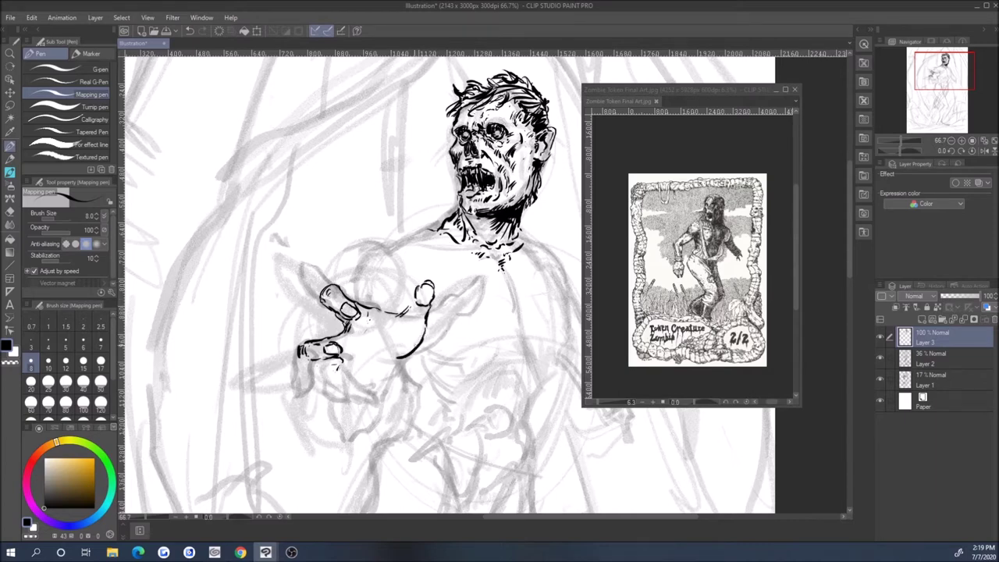
drag(415, 301, 407, 316)
drag(410, 304, 386, 320)
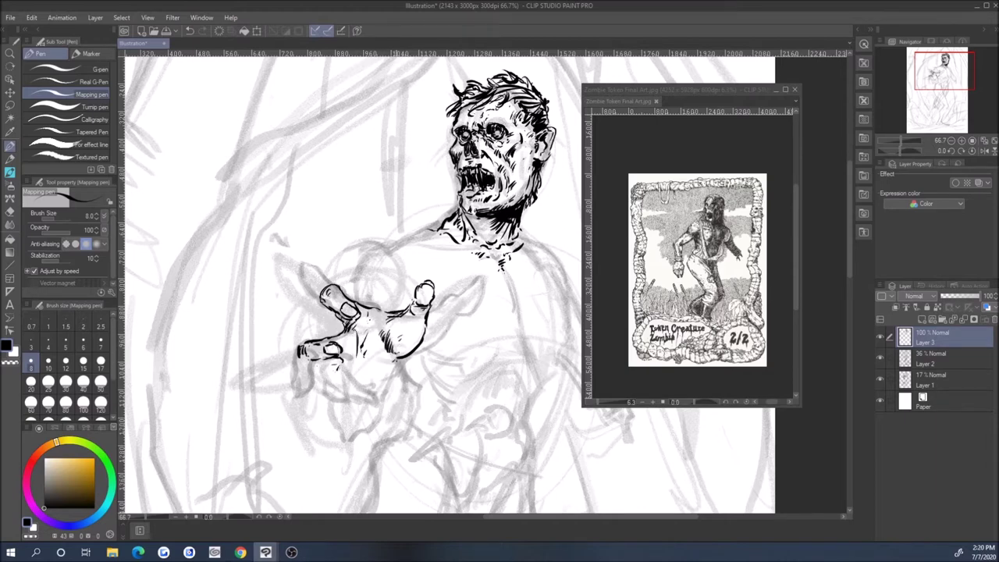
drag(344, 373, 353, 381)
drag(336, 401, 352, 407)
Step: Lasso the lower fingers and the finger above them in turn, transform each to adjust its placement, and deselect
key(m)
mouse_move(320, 367)
mouse_down()
mouse_move(343, 413)
mouse_move(362, 368)
mouse_move(336, 382)
mouse_move(321, 370)
mouse_up()
key(ctrl+t)
mouse_move(376, 406)
mouse_down()
mouse_move(369, 410)
mouse_move(375, 390)
mouse_move(369, 396)
mouse_up()
key(Return)
mouse_move(328, 325)
mouse_down()
mouse_move(290, 360)
mouse_move(321, 321)
mouse_move(301, 322)
mouse_up()
key(ctrl+t)
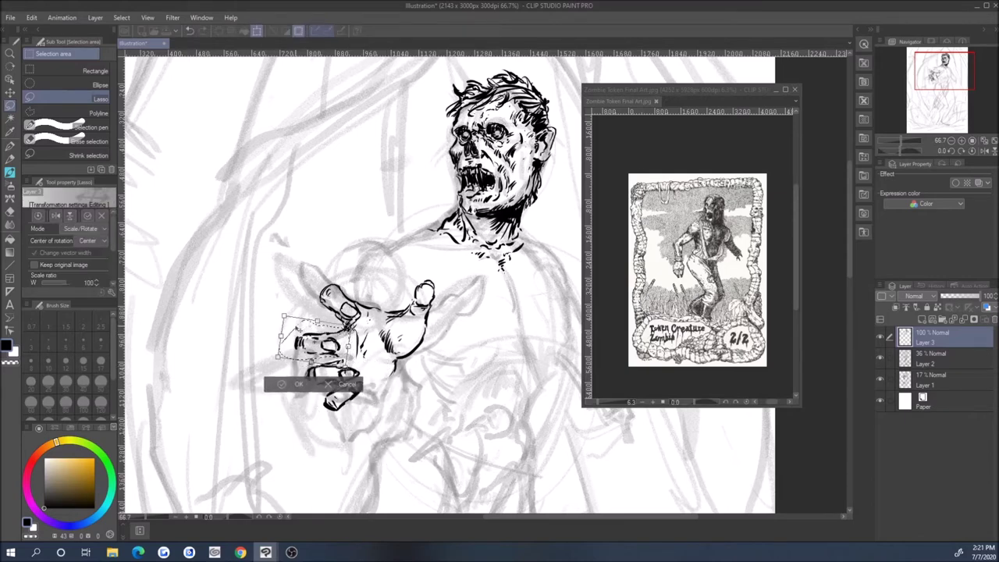
key(Return)
key(ctrl+d)
key(p)
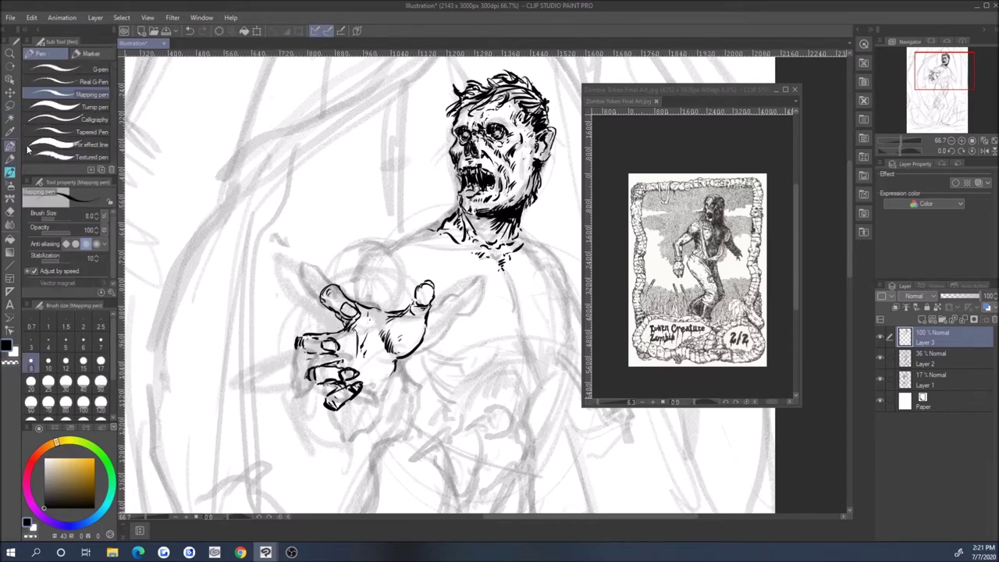
Step: Add contour and crease strokes to the inked palm, wrist edge and thumb base with the Mapping pen
mouse_move(365, 383)
mouse_down()
mouse_move(390, 376)
mouse_move(356, 373)
mouse_up()
mouse_move(373, 361)
mouse_down()
mouse_move(392, 357)
mouse_move(389, 375)
mouse_up()
drag(428, 307, 415, 318)
key(ctrl+0)
key(ctrl+plus)
key(ctrl+plus)
key(ctrl+plus)
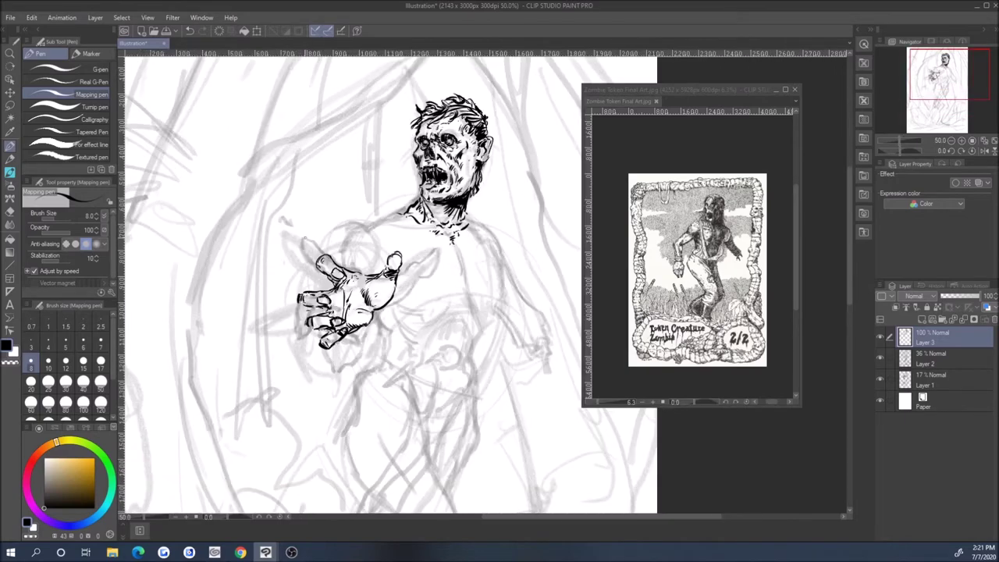
Step: Erase the whole inked hand from the inking layer, exposing the pencil sketch beneath
drag(288, 266, 305, 227)
click(10, 212)
mouse_move(337, 295)
mouse_down()
mouse_move(360, 240)
mouse_move(414, 222)
mouse_up()
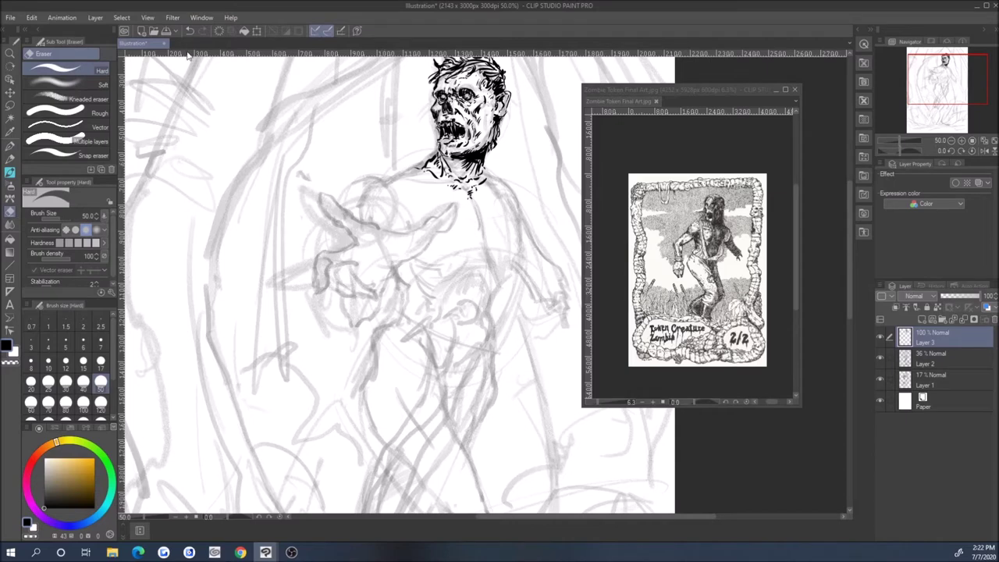
key(alt+Tab)
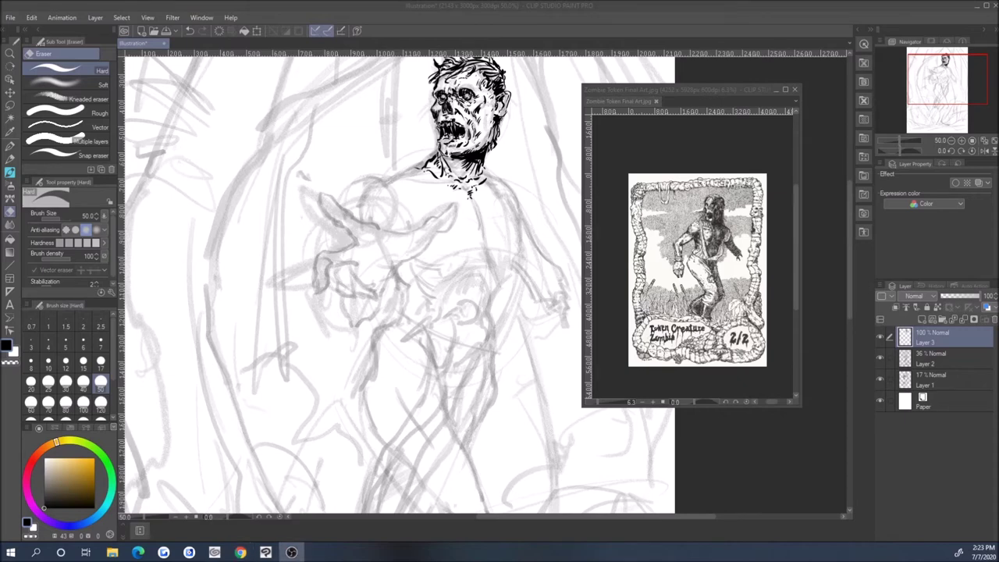
click(354, 218)
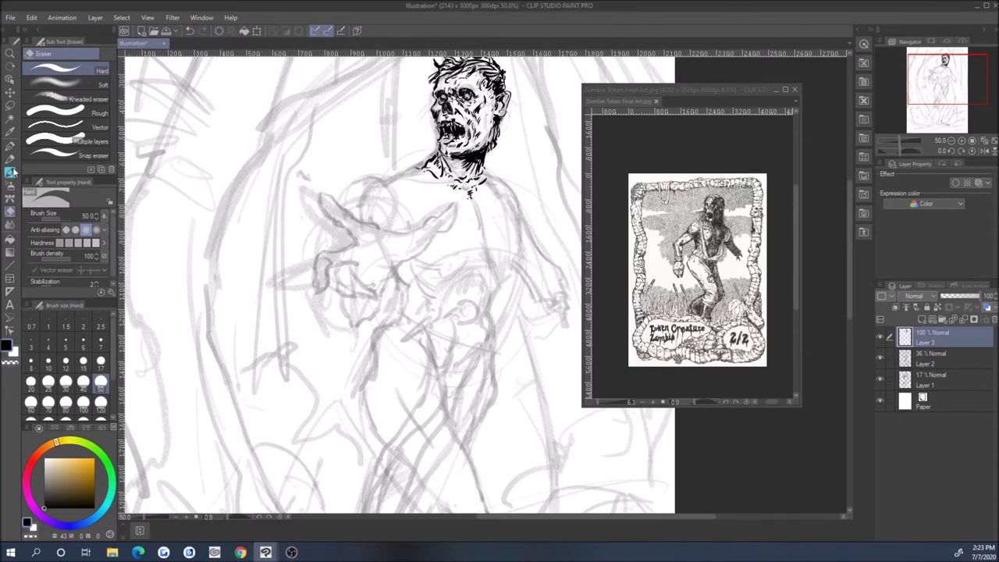
key(p)
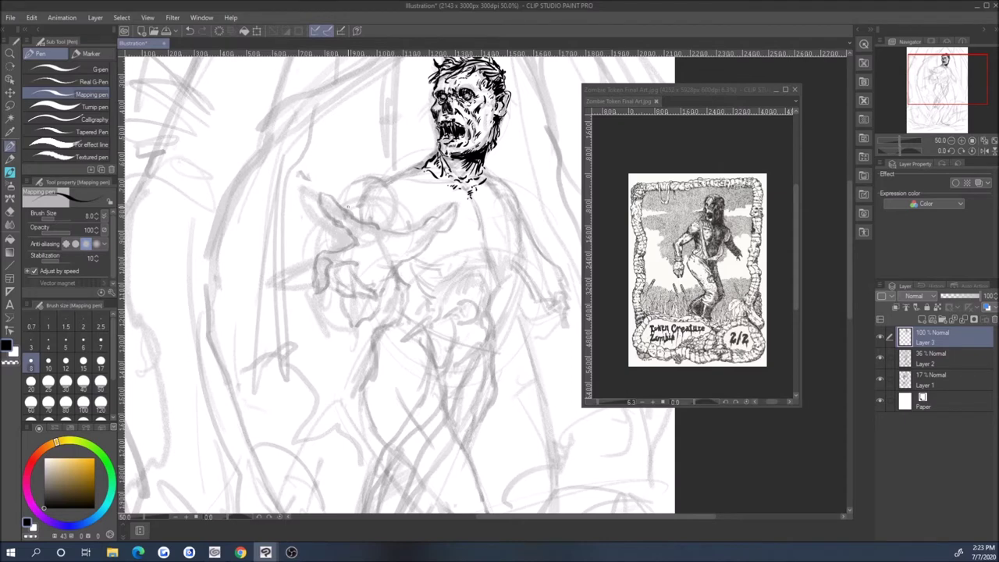
Step: Erase the old sketched fingers and palm of the reaching hand on Layer 2
click(943, 360)
key(p)
drag(347, 207, 329, 196)
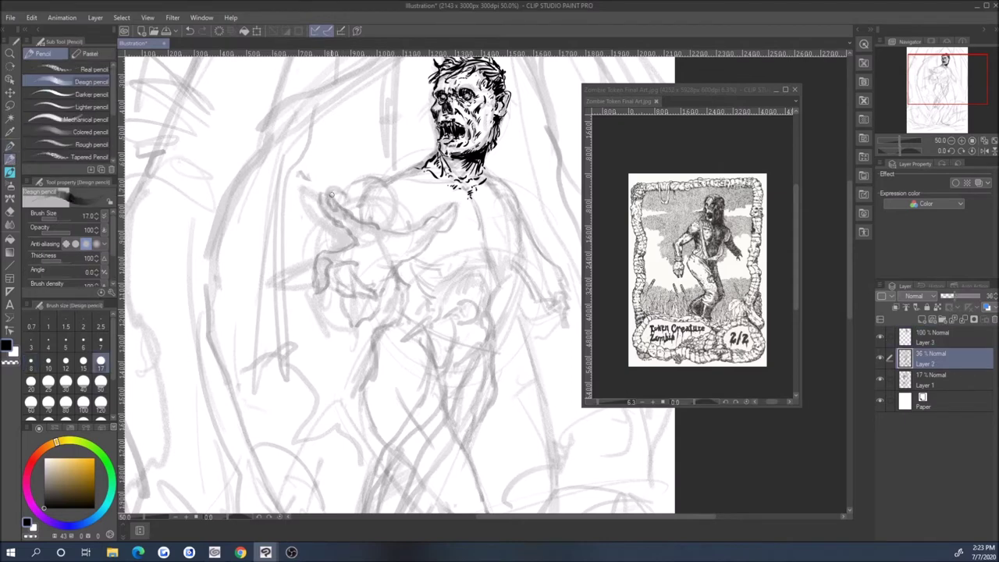
key(e)
key(ctrl+z)
key(ctrl+z)
key(ctrl+z)
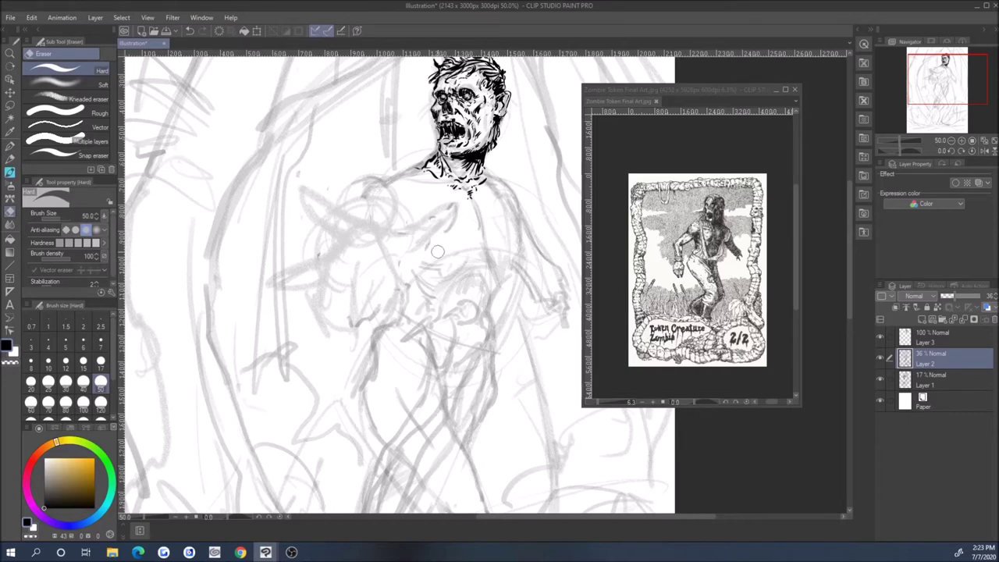
Step: Sketch a new reaching hand on Layer 2 with the Design pencil, with a raised index finger and curled fingers
click(10, 158)
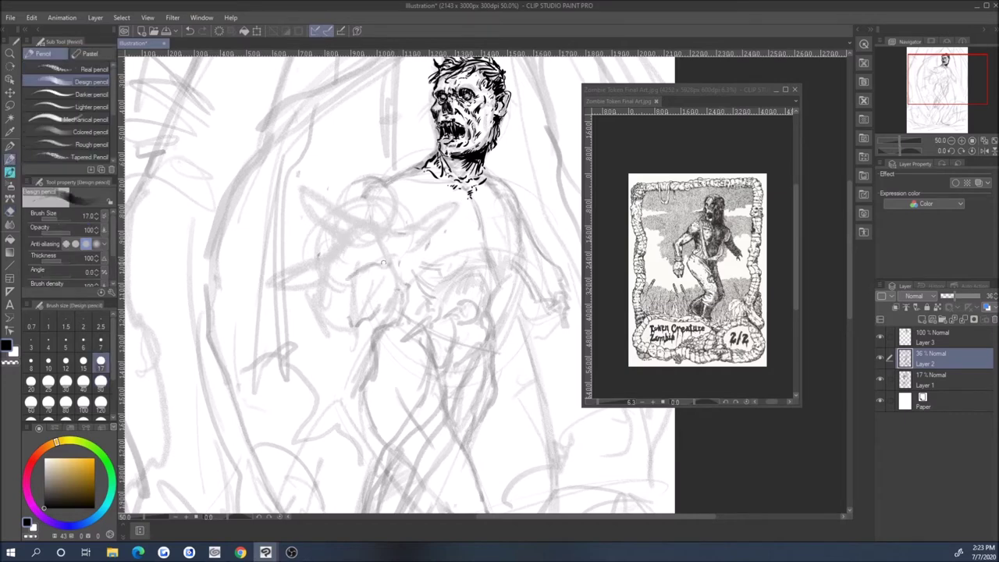
drag(378, 217, 385, 176)
mouse_move(386, 234)
mouse_down()
mouse_move(383, 154)
mouse_move(383, 211)
mouse_move(353, 205)
mouse_move(351, 248)
mouse_move(321, 205)
mouse_move(337, 247)
mouse_up()
mouse_move(353, 194)
mouse_down()
mouse_move(330, 234)
mouse_move(300, 249)
mouse_move(288, 276)
mouse_up()
mouse_move(315, 235)
mouse_down()
mouse_move(327, 260)
mouse_move(315, 270)
mouse_move(381, 258)
mouse_up()
Step: Lasso the newly sketched fingers, transform them into position, and deselect
click(9, 104)
mouse_move(309, 209)
mouse_down()
mouse_move(287, 258)
mouse_move(349, 173)
mouse_up()
key(ctrl+t)
key(Return)
key(ctrl+d)
key(p)
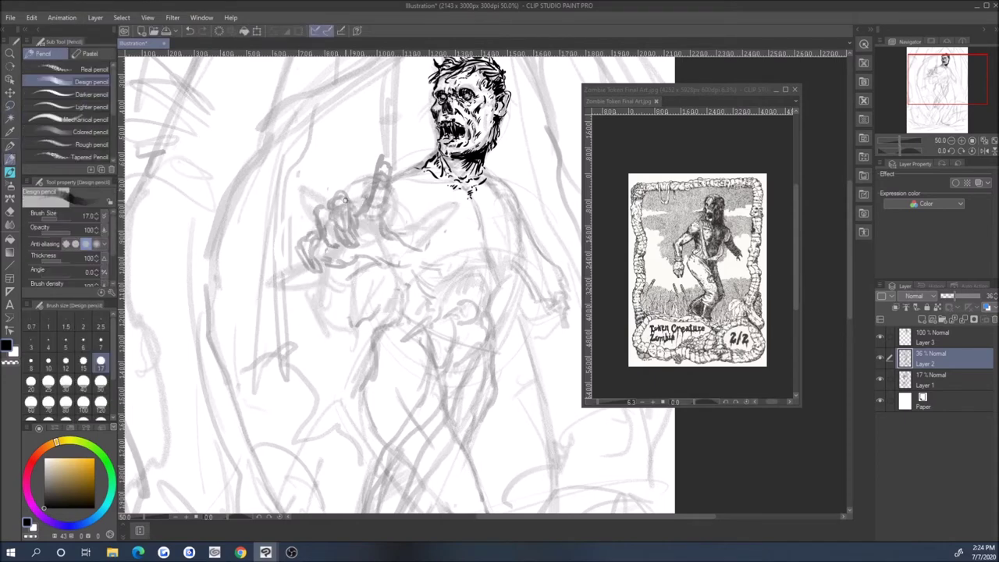
Step: Refine the hand sketch with a thumb line and darker outlines for the curled and raised fingers
mouse_move(385, 253)
mouse_down()
mouse_move(412, 272)
mouse_move(436, 267)
mouse_up()
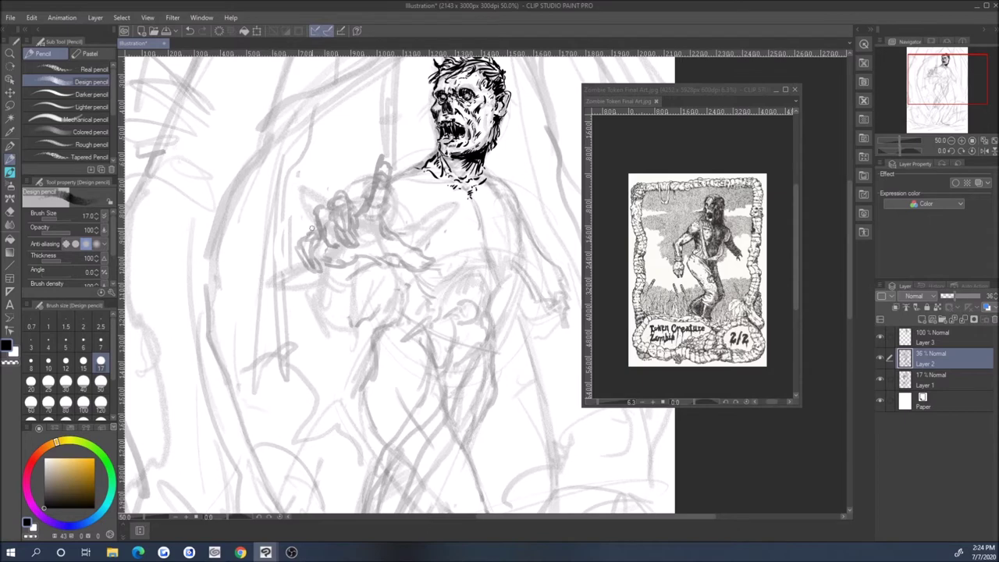
mouse_move(344, 191)
mouse_down()
mouse_move(364, 232)
mouse_move(337, 247)
mouse_move(319, 230)
mouse_up()
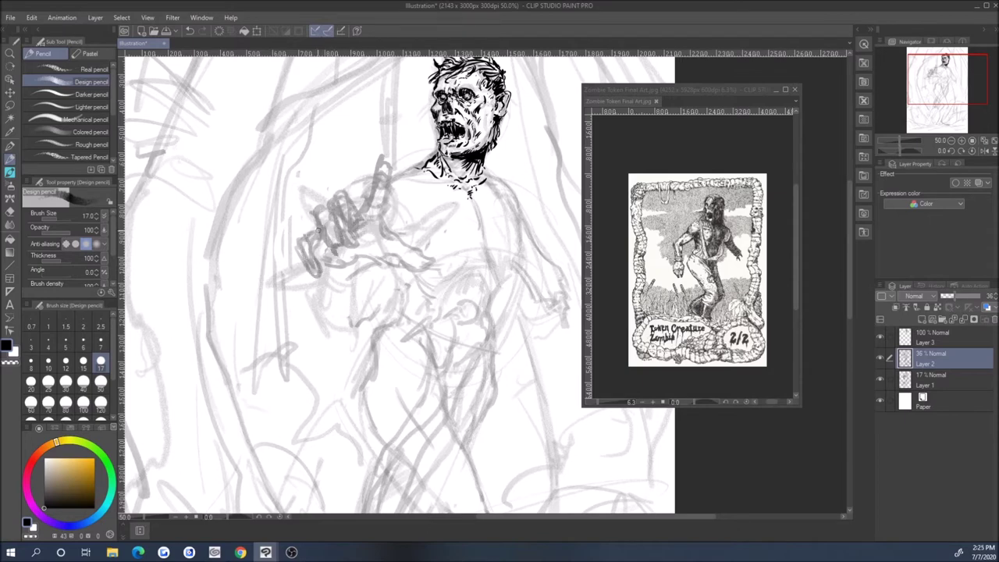
mouse_move(387, 178)
mouse_down()
mouse_move(375, 204)
mouse_move(396, 191)
mouse_up()
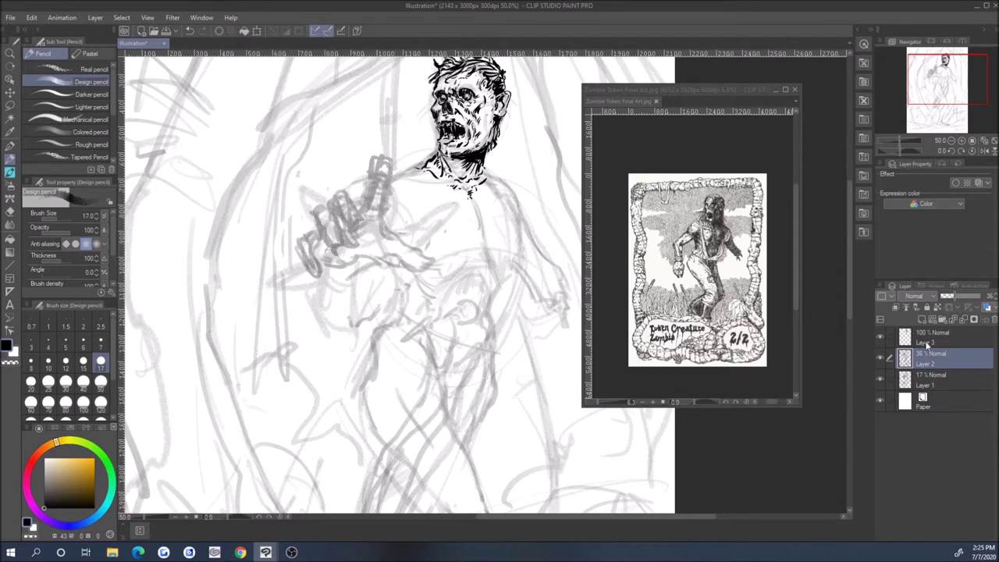
Step: Ink the raised index finger on Layer 3 with the Mapping pen and begin the tip of the middle finger
click(925, 338)
key(p)
mouse_move(371, 164)
mouse_down()
mouse_move(389, 158)
mouse_move(375, 220)
mouse_move(387, 227)
mouse_move(356, 192)
mouse_up()
key(e)
key(p)
scroll(375, 218, up, 1)
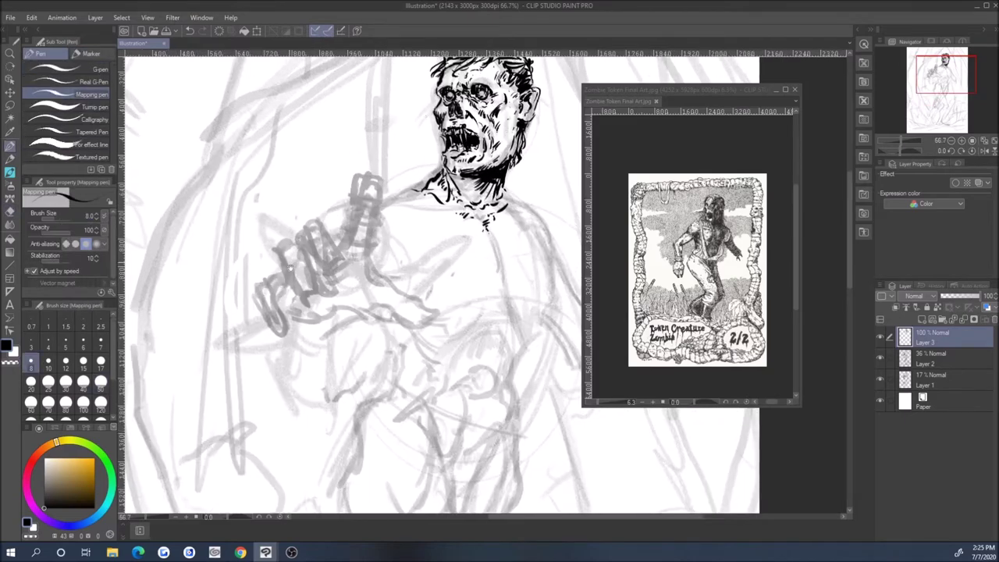
mouse_move(389, 250)
mouse_down()
mouse_move(410, 257)
mouse_move(398, 218)
mouse_up()
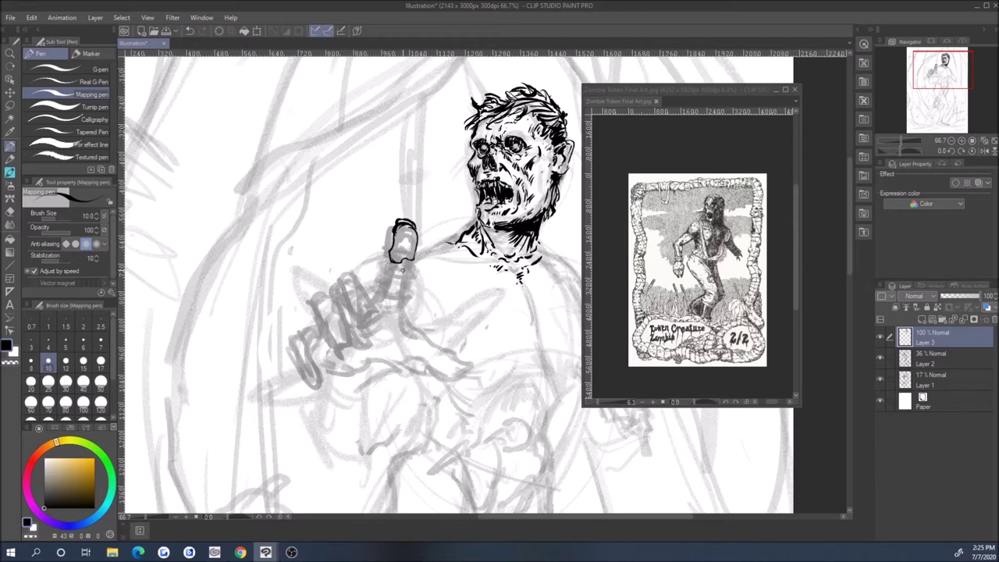
drag(390, 273, 408, 277)
drag(411, 266, 404, 288)
mouse_move(338, 281)
mouse_down()
mouse_move(355, 278)
mouse_move(400, 316)
mouse_up()
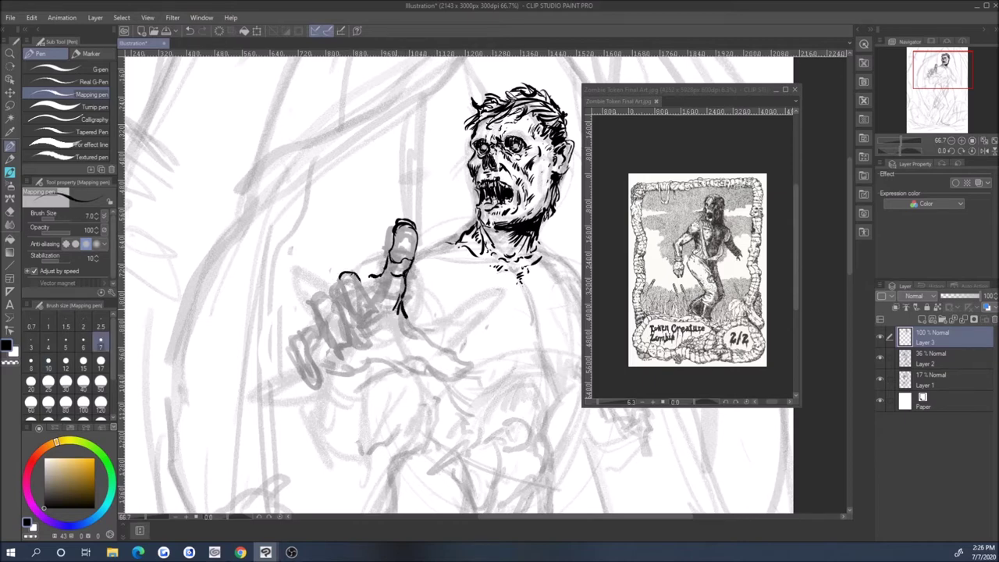
Step: Shade the pad and base of the raised index finger with short strokes and outline the middle fingertip
click(66, 361)
drag(395, 238, 400, 247)
click(84, 360)
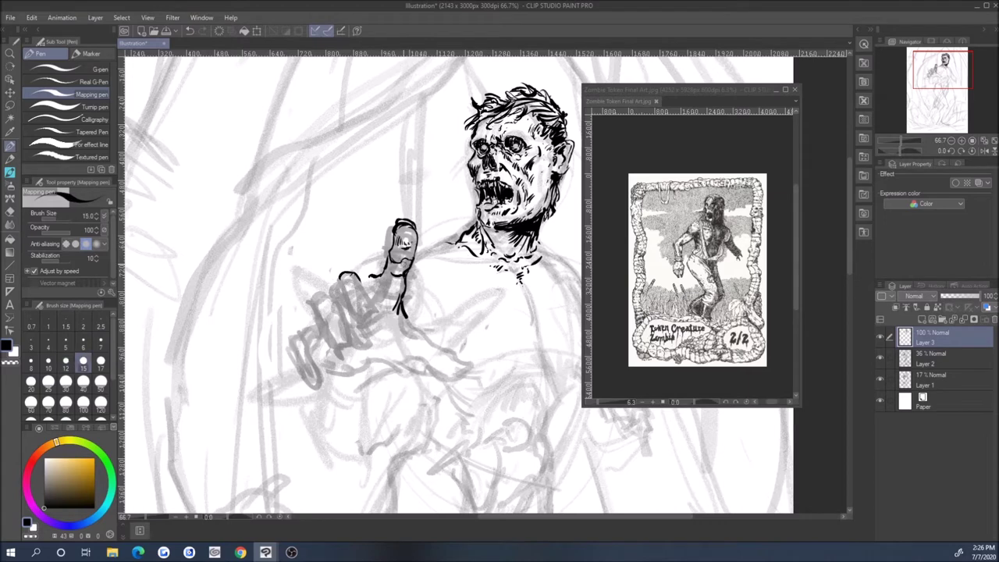
click(48, 361)
drag(402, 278, 392, 300)
drag(340, 280, 348, 295)
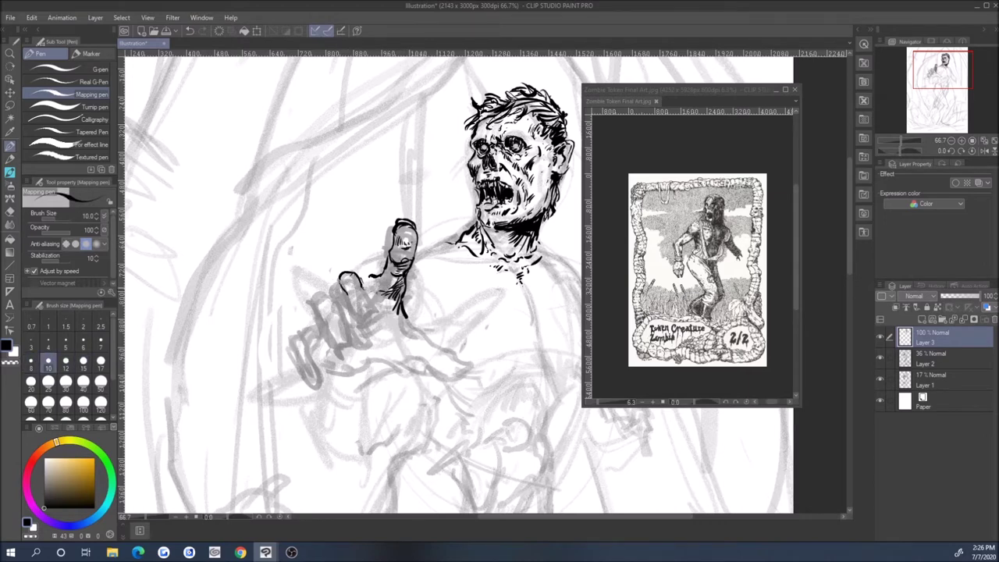
Step: Ink the curled middle finger down to its tip and start the outline of the ring finger
drag(378, 289, 365, 326)
drag(363, 323, 379, 311)
drag(336, 279, 370, 270)
mouse_move(316, 289)
mouse_down()
mouse_move(337, 274)
mouse_move(386, 315)
mouse_up()
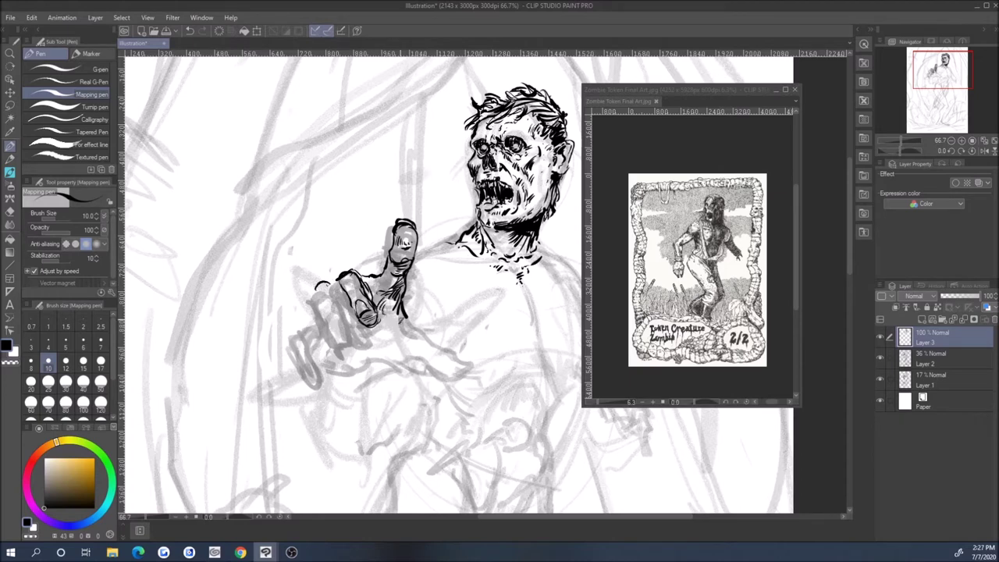
Step: Ink the thumb contour along the palm and hatch the raised index finger with brush size 8
mouse_move(373, 353)
mouse_down()
mouse_move(404, 360)
mouse_move(446, 348)
mouse_move(460, 370)
mouse_move(425, 361)
mouse_move(464, 374)
mouse_up()
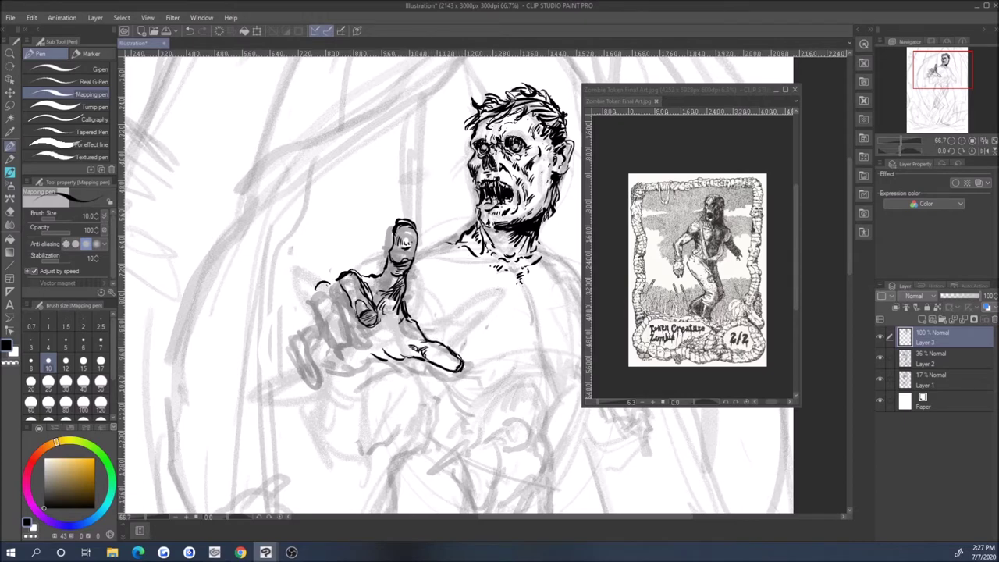
click(31, 361)
drag(399, 239, 412, 261)
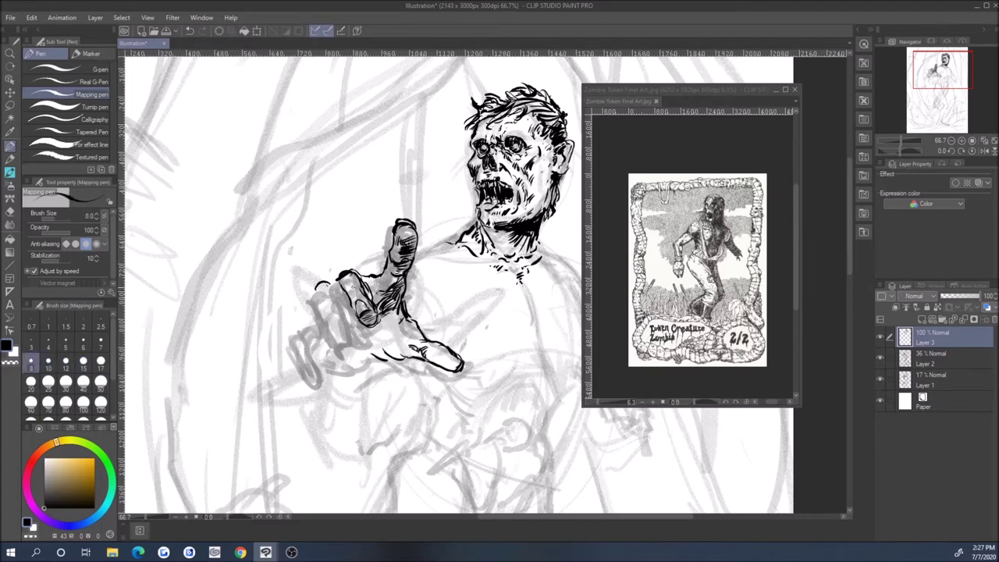
Step: Ink the ring finger and shade the curled fingers and the gap between them, using brush sizes 10, 8 and 7
click(49, 360)
mouse_move(326, 312)
mouse_down()
mouse_move(340, 323)
mouse_move(342, 347)
mouse_move(353, 328)
mouse_move(355, 349)
mouse_up()
mouse_move(344, 297)
mouse_down()
mouse_move(314, 303)
mouse_move(330, 335)
mouse_move(328, 313)
mouse_move(354, 311)
mouse_move(363, 331)
mouse_move(345, 345)
mouse_up()
click(31, 361)
mouse_move(342, 336)
mouse_down()
mouse_move(333, 351)
mouse_move(330, 342)
mouse_up()
click(100, 341)
drag(351, 270, 337, 292)
mouse_move(339, 282)
mouse_down()
mouse_move(320, 292)
mouse_move(320, 328)
mouse_up()
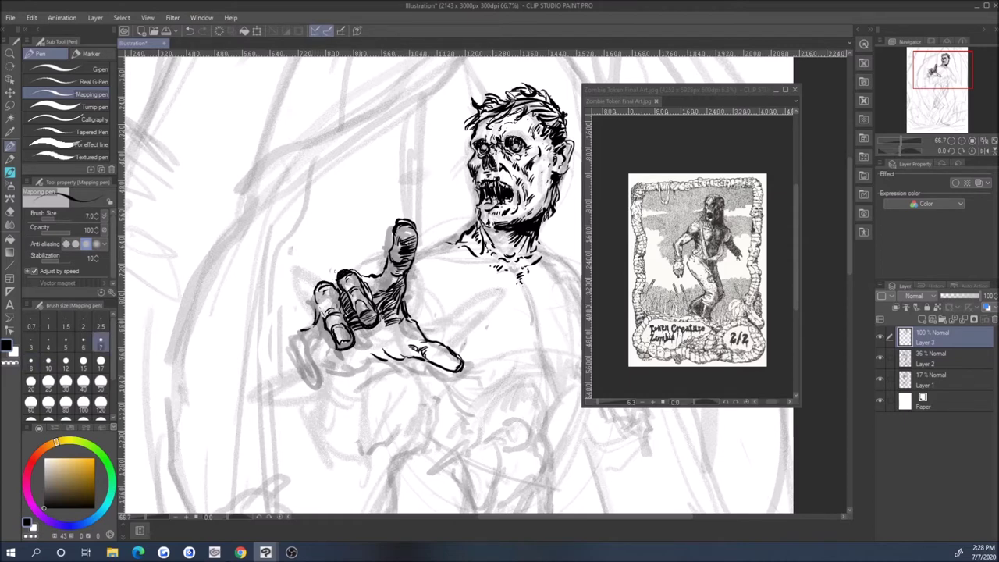
Step: Hatch the palm between the curled fingers and the thumb with brush size 10
click(31, 361)
click(49, 361)
mouse_move(379, 325)
mouse_down()
mouse_move(365, 350)
mouse_move(387, 347)
mouse_up()
click(32, 360)
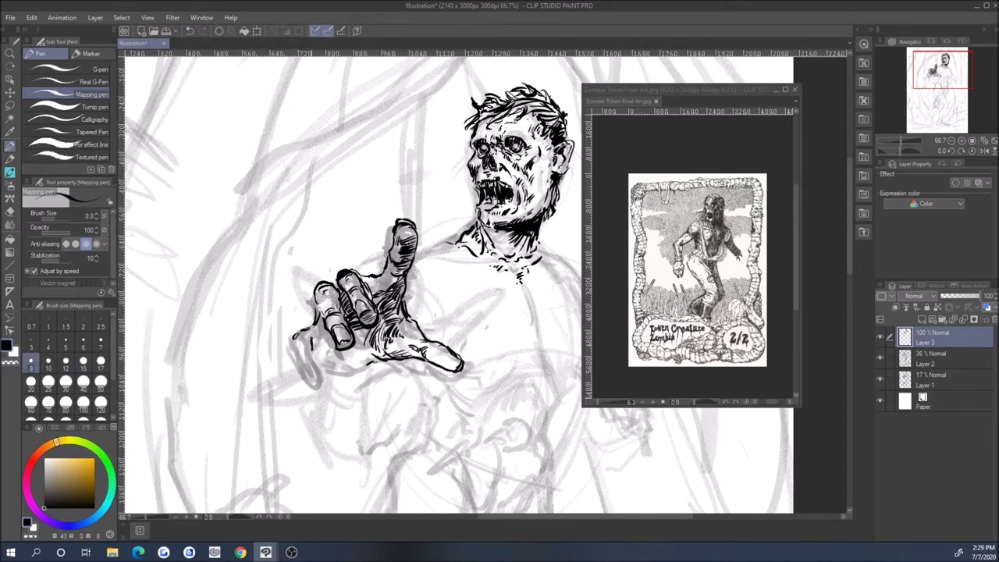
Step: Ink the little finger and lower palm edge, and fill the shadowed palm behind the fingers with dense hatching
drag(296, 359, 316, 382)
mouse_move(318, 348)
mouse_down()
mouse_move(320, 387)
mouse_move(318, 344)
mouse_move(383, 362)
mouse_up()
click(49, 361)
drag(316, 331, 333, 342)
mouse_move(356, 330)
mouse_down()
mouse_move(367, 339)
mouse_move(335, 355)
mouse_move(378, 364)
mouse_up()
click(66, 361)
drag(320, 353, 339, 362)
click(83, 361)
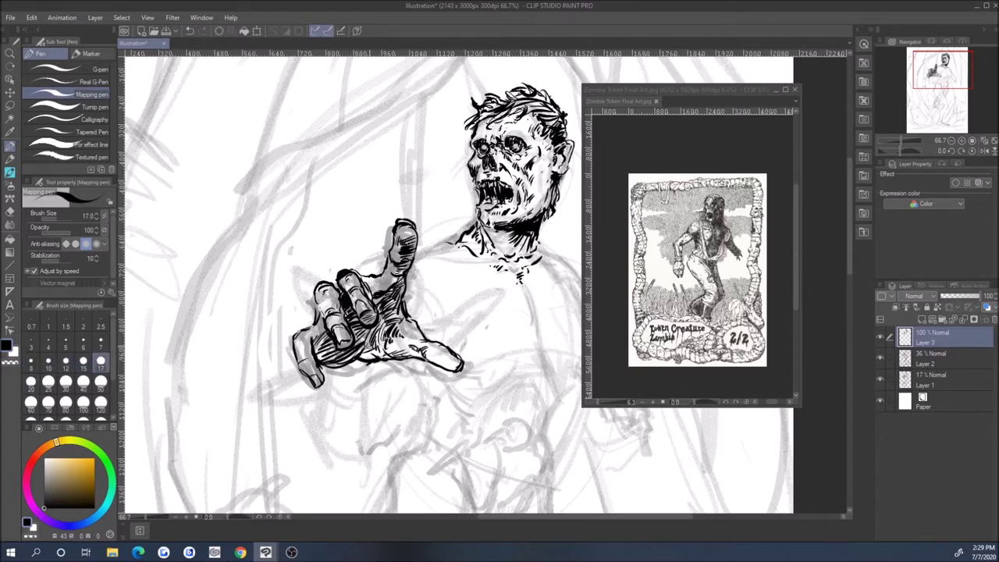
key(bracketleft)
key(bracketleft)
key(bracketleft)
key(bracketleft)
key(bracketleft)
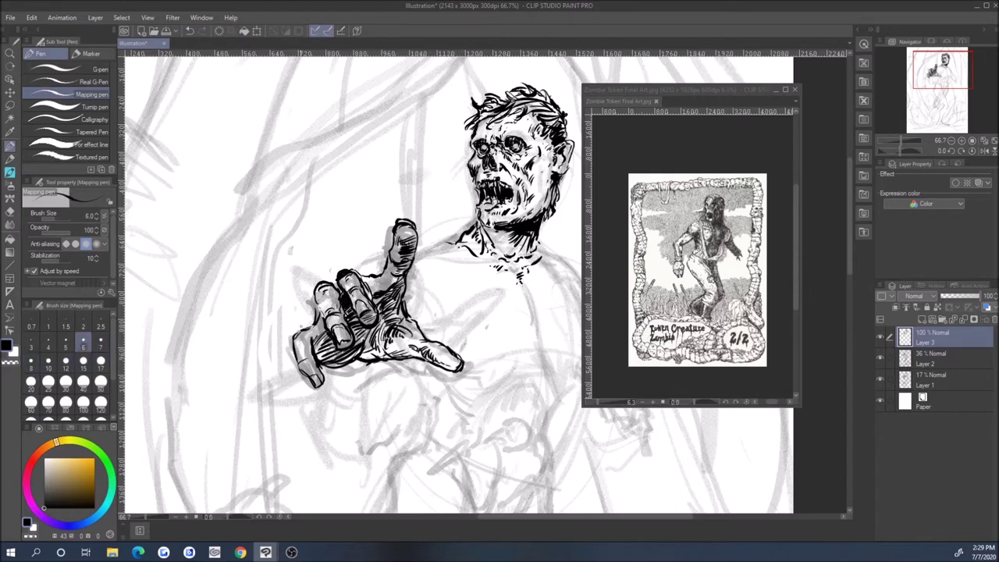
Step: Ink the shoulder and collarbone line between the raised finger and the neck with brush size 12
key(bracketright)
key(bracketright)
scroll(484, 285, down, 2)
scroll(484, 285, up, 1)
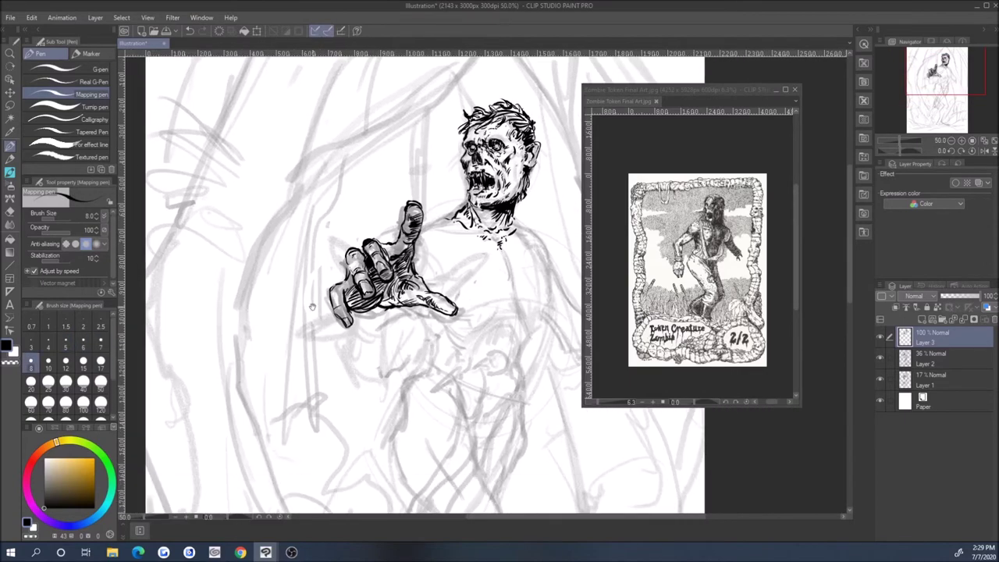
scroll(484, 285, down, 2)
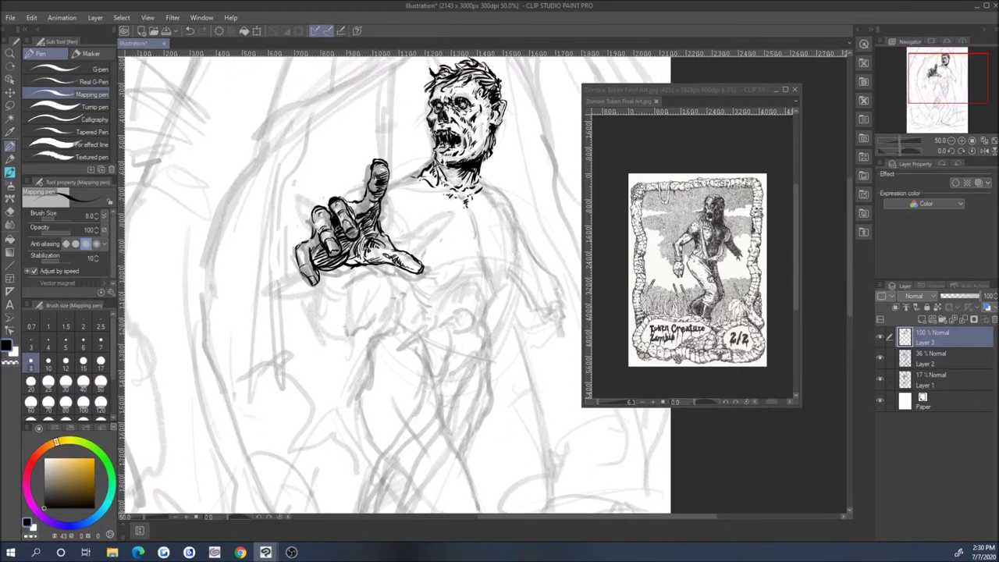
key(bracketright)
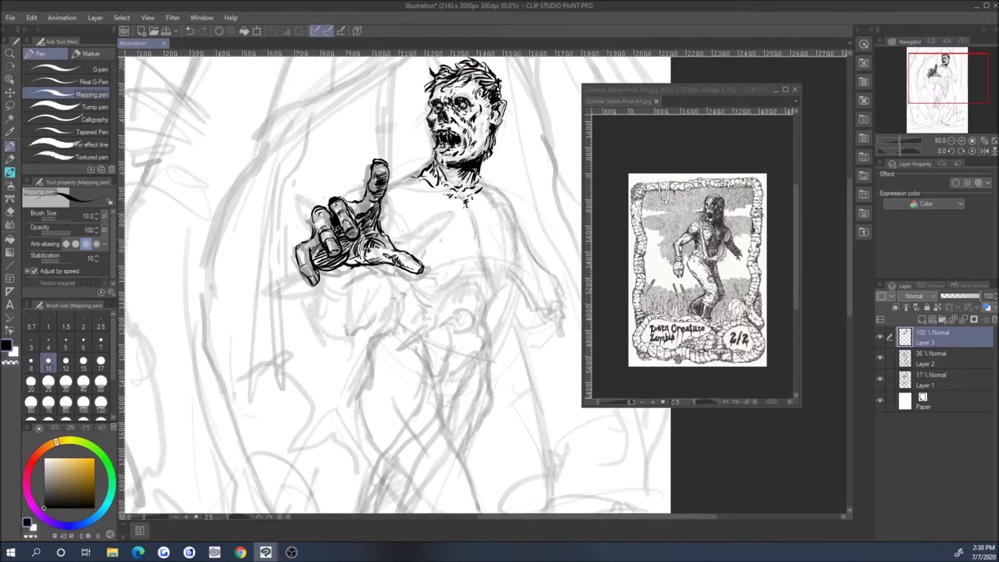
key(bracketright)
drag(401, 182, 439, 200)
Step: Ink the nipple and chest contour marks, and hatch the armpit beside the hand with a smaller brush
key(bracketleft)
key(bracketleft)
drag(395, 232, 402, 235)
mouse_move(419, 235)
mouse_down()
mouse_move(473, 244)
mouse_move(428, 242)
mouse_up()
drag(458, 209, 467, 221)
mouse_move(399, 231)
mouse_down()
mouse_move(410, 241)
mouse_move(404, 245)
mouse_move(398, 225)
mouse_move(390, 235)
mouse_move(380, 214)
mouse_up()
Step: Strengthen the shoulder contour beside the raised index finger with a larger brush size
key(bracketright)
key(bracketright)
key(bracketright)
drag(384, 197, 390, 174)
drag(409, 179, 420, 172)
Step: Add an ink stroke along the outer edge of the little finger and set the brush size to 12
key(bracketleft)
key(bracketleft)
key(bracketleft)
key(bracketright)
drag(304, 242, 296, 254)
key(bracketright)
scroll(395, 281, down, 5)
scroll(394, 281, up, 5)
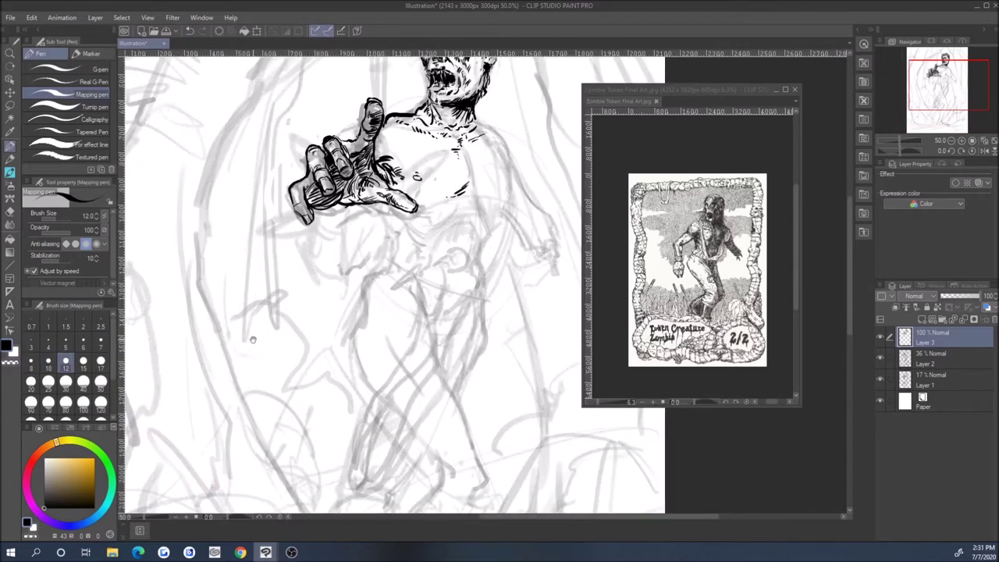
Step: Ink the ragged side of the torso below the reaching hand and the first marks along the lower ribs, varying the brush size
key(bracketleft)
key(bracketright)
mouse_move(372, 266)
mouse_down()
mouse_move(386, 251)
mouse_move(383, 275)
mouse_move(348, 290)
mouse_move(363, 283)
mouse_up()
key(bracketright)
key(bracketleft)
key(bracketleft)
key(bracketright)
key(bracketright)
key(bracketright)
mouse_move(424, 276)
mouse_down()
mouse_move(393, 287)
mouse_move(411, 275)
mouse_up()
Step: Ink short contour marks across the lower chest and add small skin spots with a finer brush
key(bracketleft)
key(bracketleft)
key(bracketleft)
key(bracketleft)
drag(396, 242, 403, 245)
drag(431, 121, 403, 153)
key(bracketleft)
key(bracketleft)
key(bracketright)
key(bracketright)
click(377, 210)
Step: Ink the breastbone line and the contour marks on the side of the chest away from the reaching hand
drag(422, 220, 426, 231)
mouse_move(450, 205)
mouse_down()
mouse_move(461, 234)
mouse_move(447, 278)
mouse_up()
key(bracketleft)
mouse_move(461, 236)
mouse_down()
mouse_move(451, 249)
mouse_move(429, 238)
mouse_up()
key(bracketright)
key(bracketright)
Step: Ink the shoulder stump and the outer side of the torso down to the torn waist, varying the line weight
mouse_move(456, 183)
mouse_down()
mouse_move(439, 197)
mouse_move(464, 209)
mouse_move(461, 224)
mouse_up()
mouse_move(468, 218)
mouse_down()
mouse_move(446, 286)
mouse_move(404, 291)
mouse_move(444, 306)
mouse_up()
key(bracketleft)
key(bracketleft)
key(bracketright)
key(bracketright)
key(bracketright)
key(bracketleft)
key(bracketleft)
key(bracketright)
key(bracketright)
key(bracketleft)
key(bracketleft)
key(bracketright)
Step: Ink the torn lower edge of the torso and the flesh below the thumb with brush size 10
mouse_move(364, 311)
mouse_down()
mouse_move(372, 329)
mouse_move(391, 313)
mouse_move(402, 326)
mouse_up()
mouse_move(345, 267)
mouse_down()
mouse_move(367, 289)
mouse_move(347, 303)
mouse_move(355, 298)
mouse_up()
key(bracketleft)
drag(352, 302, 349, 309)
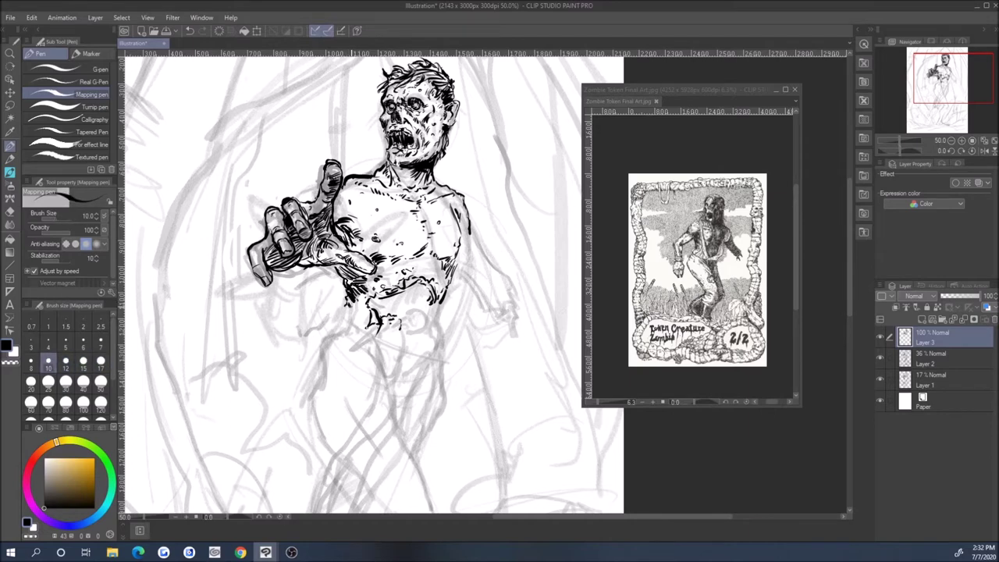
drag(404, 291, 393, 301)
drag(402, 294, 371, 307)
Step: Fill the open cavity under the ribs with black using a larger brush and outline the upper part of the hanging intestine
key(bracketright)
key(bracketright)
key(bracketright)
mouse_move(410, 287)
mouse_down()
mouse_move(428, 311)
mouse_move(405, 310)
mouse_up()
drag(410, 303, 377, 315)
mouse_move(434, 307)
mouse_down()
mouse_move(373, 348)
mouse_move(392, 358)
mouse_move(383, 358)
mouse_up()
key(bracketleft)
key(bracketleft)
key(bracketleft)
key(bracketleft)
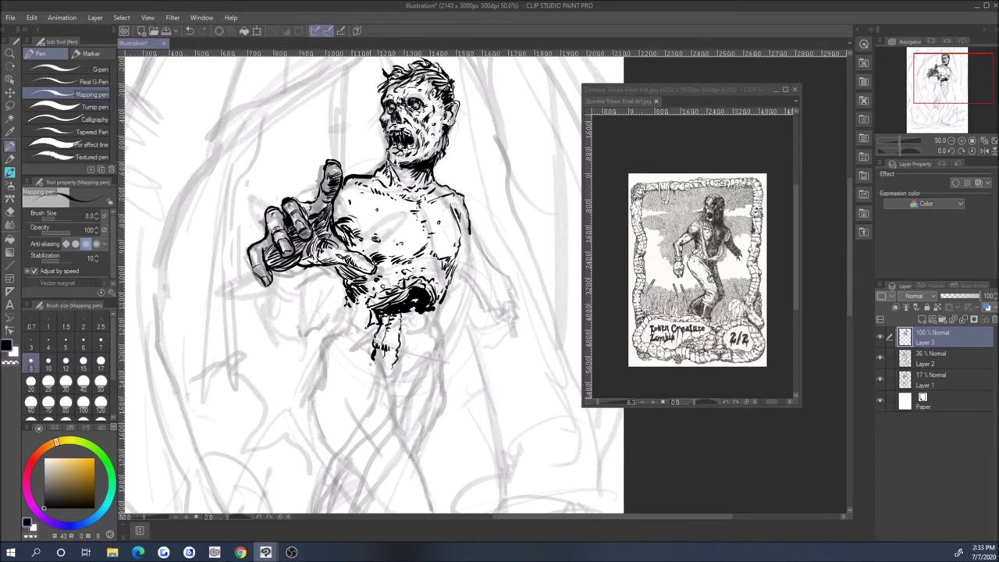
Step: Extend the hanging intestine downward with its fold marks and close its lower end, finishing with brush size 10
key(bracketright)
key(bracketright)
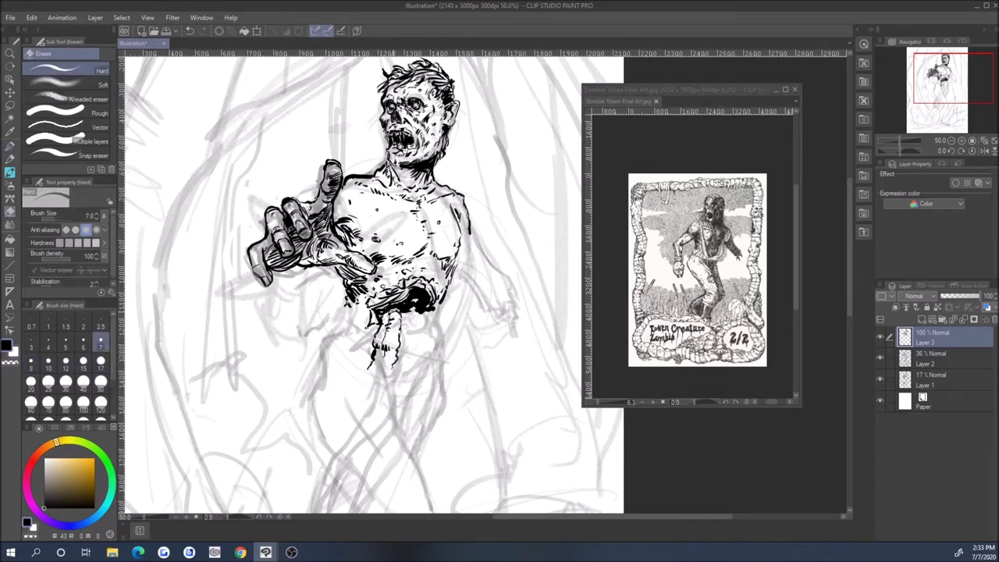
drag(392, 364, 389, 378)
mouse_move(381, 353)
mouse_down()
mouse_move(373, 378)
mouse_move(386, 404)
mouse_move(361, 397)
mouse_up()
key(bracketleft)
drag(375, 287, 388, 300)
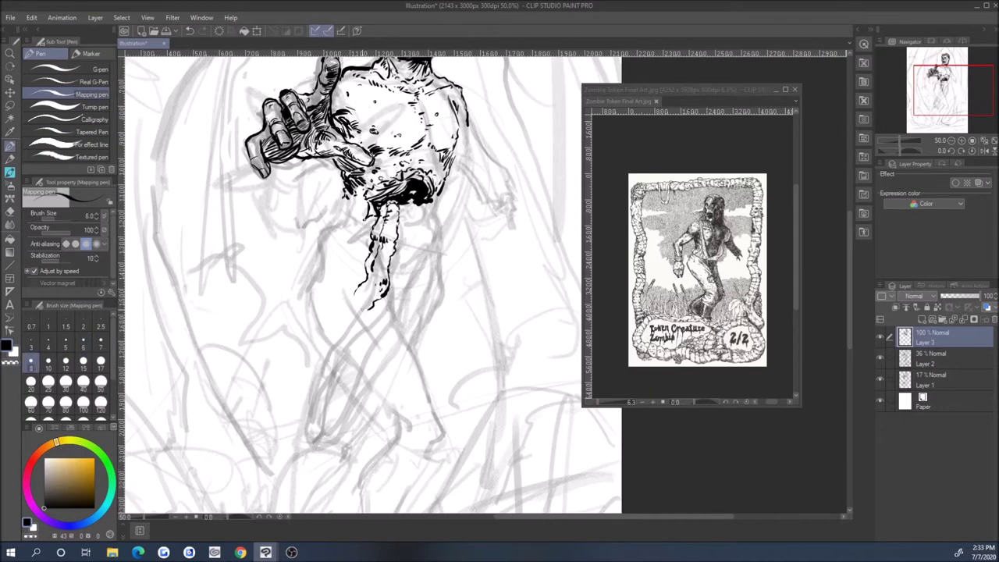
click(48, 361)
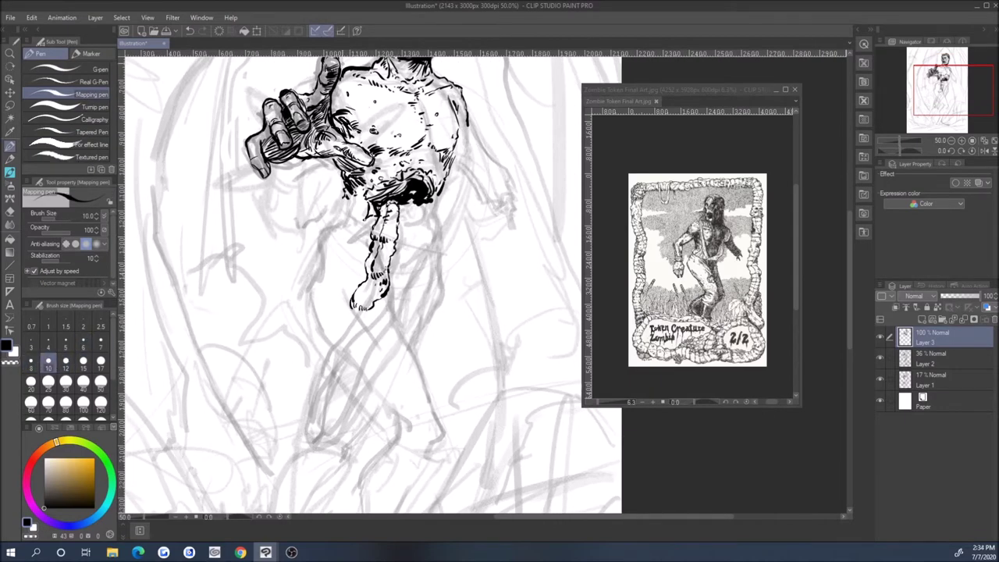
Step: Outline the torn forearm below the reaching hand with a larger brush size
scroll(321, 437, down, 1)
key(bracketright)
key(bracketright)
key(bracketright)
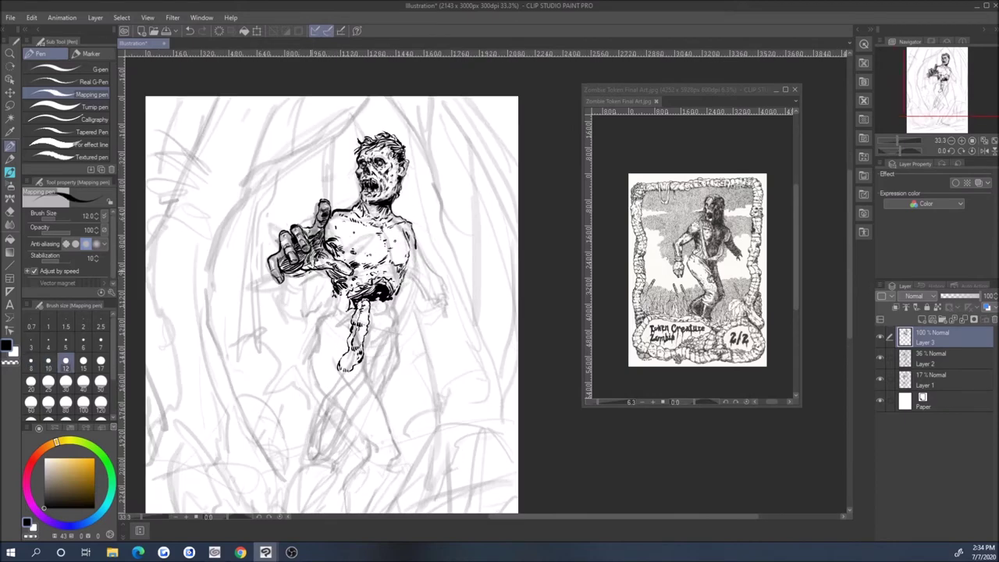
drag(310, 278, 320, 312)
key(bracketleft)
key(bracketright)
drag(290, 280, 311, 326)
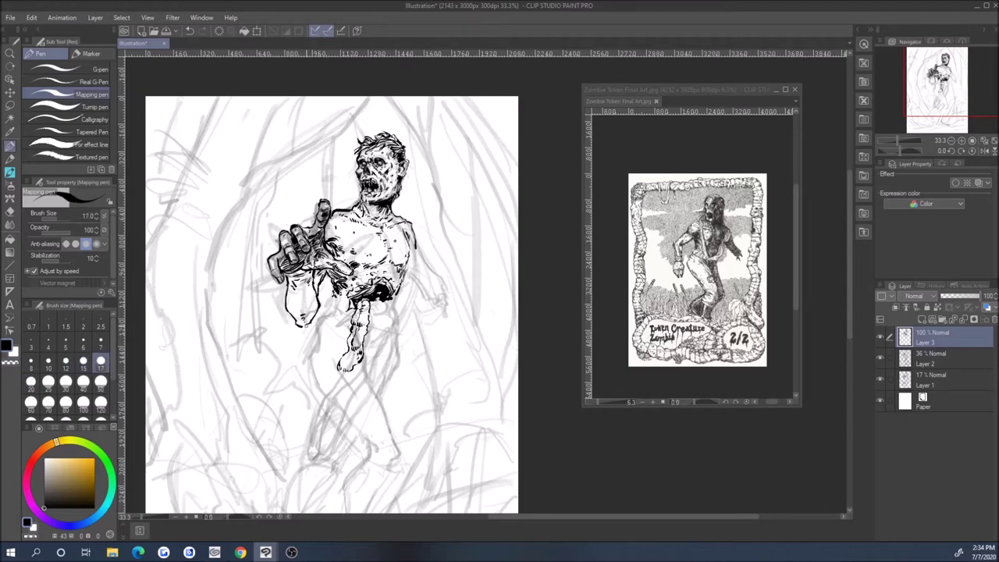
Step: Ink the lower bend of the intestine with curved shading strokes, and add contour marks to the forearm
key(bracketleft)
mouse_move(341, 371)
mouse_down()
mouse_move(326, 395)
mouse_move(353, 386)
mouse_move(331, 398)
mouse_move(349, 409)
mouse_move(326, 422)
mouse_move(365, 414)
mouse_move(336, 414)
mouse_move(356, 426)
mouse_up()
key(bracketleft)
key(bracketright)
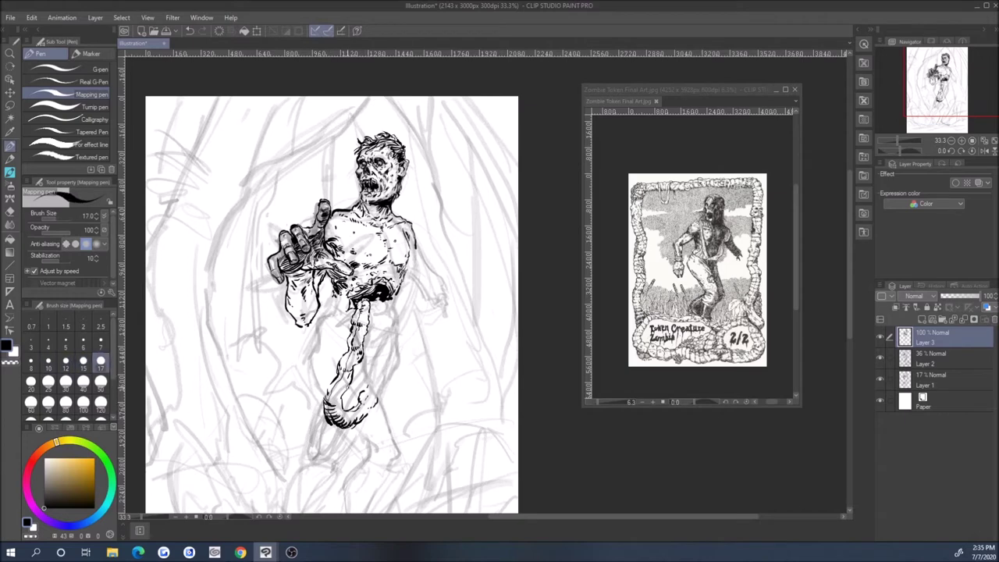
Step: Ink the returning side of the intestine loop from the lower bend back up to the torso
key(bracketleft)
key(bracketright)
key(bracketright)
drag(364, 319, 367, 386)
mouse_move(365, 336)
mouse_down()
mouse_move(378, 392)
mouse_move(382, 344)
mouse_up()
drag(382, 348, 372, 392)
Step: Shade the intestine loop and ink the ragged flesh edge between it and the forearm, varying the brush size up to 25
key(bracketleft)
key(bracketleft)
key(bracketleft)
key(bracketright)
key(bracketright)
key(bracketright)
key(bracketleft)
key(bracketleft)
key(bracketright)
key(bracketleft)
key(bracketleft)
key(bracketright)
key(bracketright)
key(bracketleft)
key(bracketleft)
key(bracketleft)
key(bracketright)
key(bracketright)
key(bracketright)
key(bracketright)
key(bracketleft)
key(bracketleft)
key(bracketright)
key(bracketright)
key(bracketright)
key(bracketright)
key(bracketleft)
key(bracketleft)
key(bracketright)
key(bracketright)
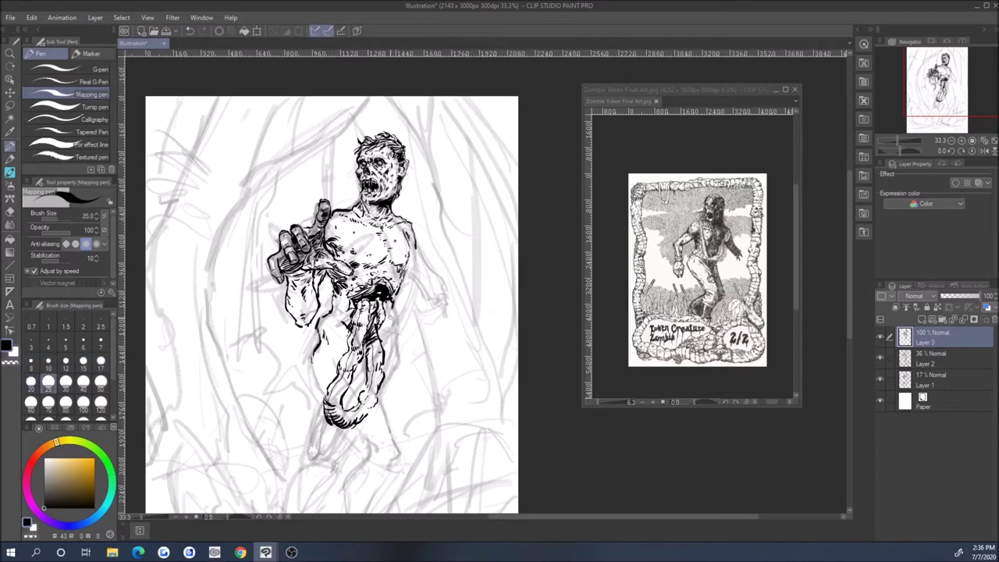
Step: Strengthen the outlines of the intestine loop and the outer torso edge, and set the brush size to 12
key(bracketleft)
key(bracketleft)
key(bracketleft)
key(bracketright)
key(bracketleft)
key(bracketleft)
key(bracketleft)
key(bracketleft)
key(bracketright)
key(bracketright)
key(bracketleft)
key(bracketright)
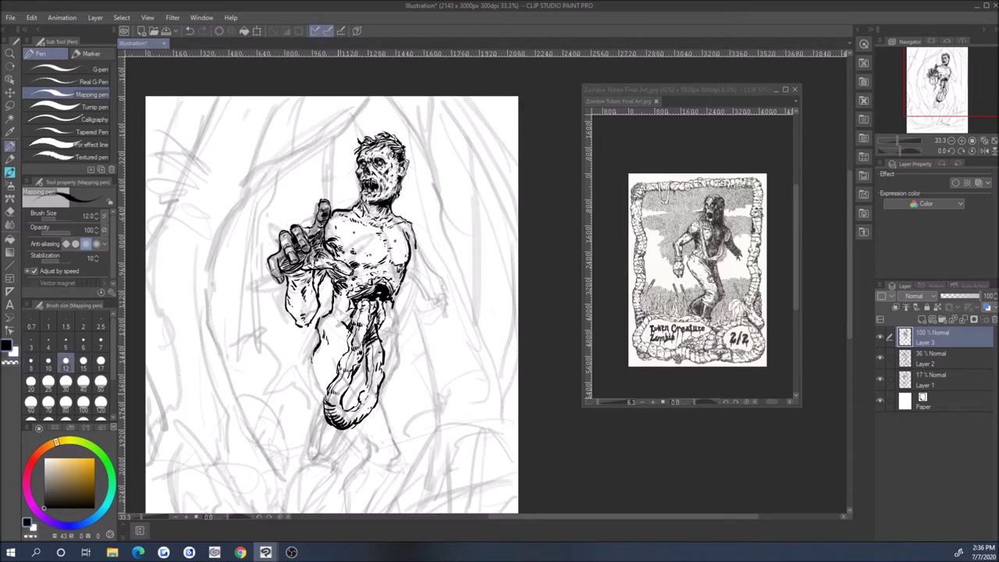
Step: Ink the outer contour of the thigh beside the hanging intestine, varying the Mapping pen's brush size
key(bracketright)
key(bracketleft)
key(bracketleft)
key(bracketright)
key(bracketright)
key(bracketright)
key(bracketleft)
key(bracketleft)
key(bracketleft)
key(bracketright)
key(bracketright)
key(bracketright)
key(bracketright)
drag(330, 350, 311, 388)
Step: Add thin contour and shading marks on the upper thigh and ink its lower edge near the bottom of the intestine loop
key(bracketleft)
key(bracketleft)
key(bracketleft)
key(bracketleft)
drag(345, 339, 344, 351)
key(bracketright)
drag(328, 415, 322, 427)
key(bracketleft)
key(bracketleft)
key(bracketright)
Step: Ink the first outline strokes of the standing leg descending from behind the intestine loop
mouse_move(387, 392)
mouse_down()
mouse_move(381, 417)
mouse_move(393, 439)
mouse_up()
mouse_move(393, 439)
mouse_down()
mouse_move(370, 218)
mouse_move(414, 400)
mouse_up()
key(bracketright)
key(bracketright)
key(bracketright)
key(bracketleft)
Step: Ink the contour of the lowered arm from the shoulder down to the wrist, varying the brush size
drag(432, 222, 461, 277)
key(bracketleft)
key(bracketright)
key(bracketleft)
key(bracketleft)
key(bracketleft)
key(bracketright)
key(bracketright)
key(bracketleft)
key(bracketright)
Step: Finish the lowered arm and hand with shorter strokes and set the brush size to 17
mouse_move(461, 233)
mouse_down()
mouse_move(454, 263)
mouse_move(449, 192)
mouse_move(444, 211)
mouse_up()
key(bracketleft)
key(bracketleft)
key(bracketright)
key(bracketright)
key(bracketright)
key(bracketleft)
key(bracketleft)
key(bracketleft)
key(bracketleft)
key(bracketright)
key(bracketright)
mouse_move(285, 320)
mouse_down()
mouse_move(285, 365)
mouse_move(285, 313)
mouse_up()
key(bracketright)
key(bracketright)
key(bracketright)
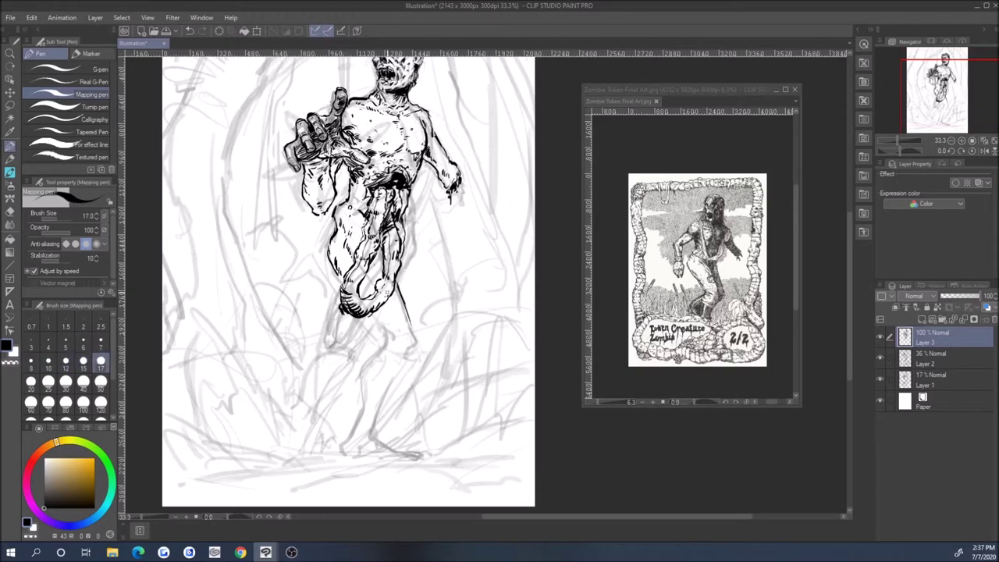
Step: Ink the standing leg's front contour from the intestine loop down to the knee
key(bracketright)
key(bracketright)
key(bracketleft)
key(bracketleft)
key(bracketleft)
key(bracketleft)
key(bracketleft)
key(bracketright)
key(bracketright)
key(bracketleft)
key(bracketleft)
key(bracketleft)
key(bracketright)
key(bracketright)
key(bracketright)
mouse_move(366, 275)
mouse_down()
mouse_move(388, 336)
mouse_move(414, 328)
mouse_move(419, 351)
mouse_move(394, 349)
mouse_up()
Step: Define the standing leg's knee with fine contour and shading strokes
key(bracketleft)
key(bracketleft)
key(bracketleft)
key(bracketright)
key(bracketright)
key(bracketleft)
key(bracketleft)
drag(388, 311, 404, 328)
key(bracketright)
key(bracketright)
Step: Darken the gap inside the intestine loop and ink the thigh's edge beside it, ending at brush size 12
mouse_move(367, 278)
mouse_down()
mouse_move(375, 288)
mouse_move(404, 284)
mouse_up()
key(bracketleft)
key(bracketleft)
key(bracketleft)
key(bracketright)
key(bracketright)
key(bracketleft)
key(bracketright)
key(bracketleft)
drag(405, 236, 409, 292)
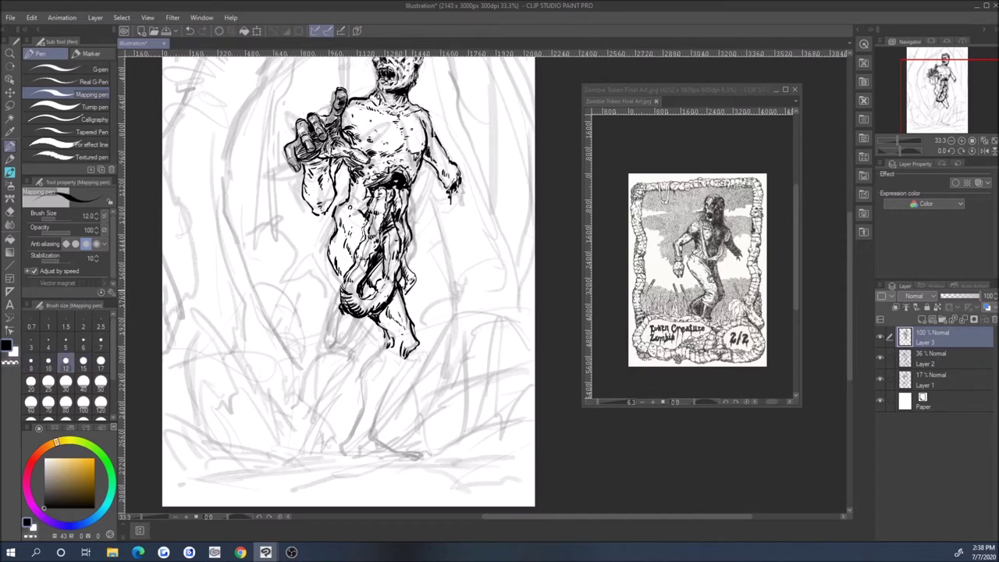
Step: Ink the front of the standing leg's shin just below the knee
drag(352, 281, 357, 274)
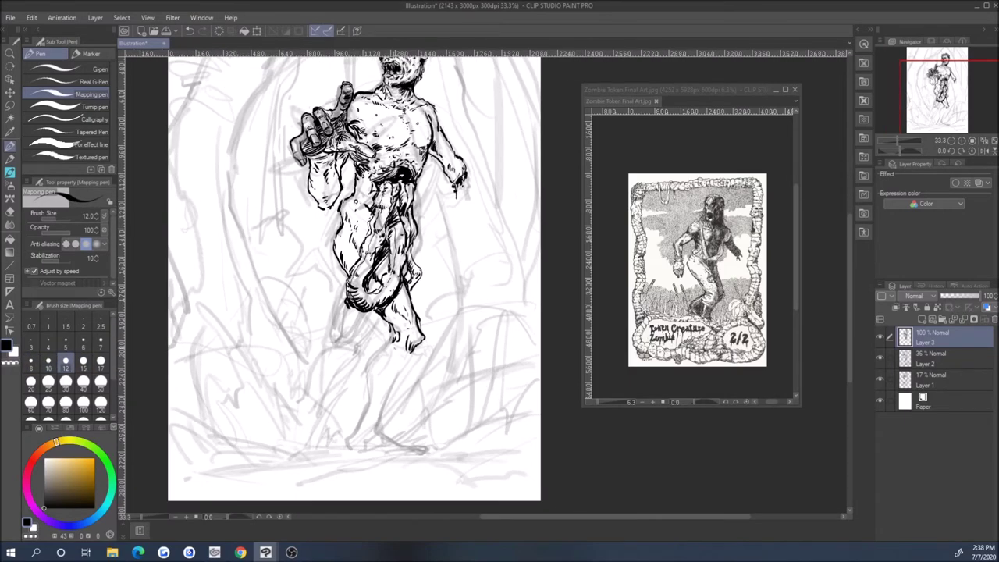
key(bracketright)
drag(376, 347, 366, 373)
key(bracketleft)
key(bracketleft)
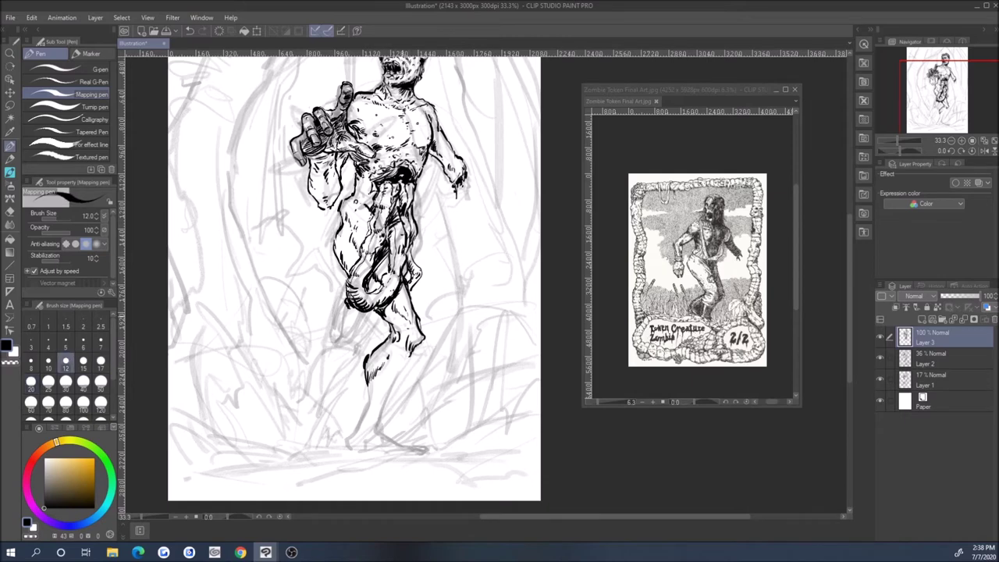
key(bracketright)
key(bracketleft)
Step: Ink the back of the standing leg's calf with long strokes running down to the heel
drag(406, 390, 375, 445)
drag(400, 413, 381, 444)
mouse_move(404, 378)
mouse_down()
mouse_move(397, 407)
mouse_move(364, 406)
mouse_up()
Step: Ink the shin down to the ankle, add calf shading and foot outlines, and set the brush size to 15
key(bracketright)
drag(366, 401, 357, 437)
drag(377, 403, 364, 417)
drag(384, 372, 366, 409)
drag(380, 444, 413, 446)
key(bracketright)
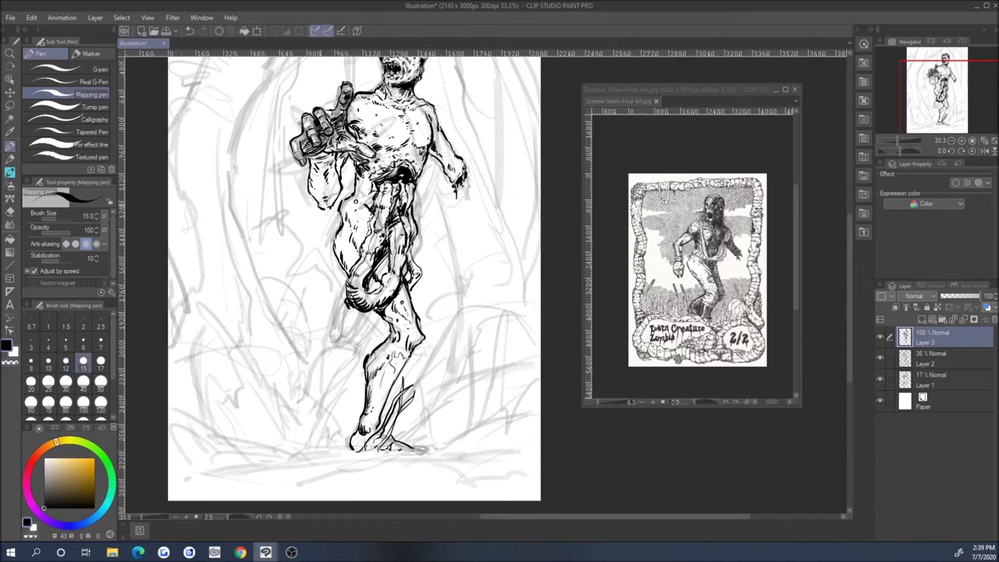
Step: Ink the dark rounded form of the bent leg directly beneath the intestine loop and set the brush size to 17
key(bracketleft)
mouse_move(368, 311)
mouse_down()
mouse_move(358, 335)
mouse_move(365, 332)
mouse_up()
key(bracketright)
key(bracketleft)
key(bracketright)
key(bracketleft)
key(bracketright)
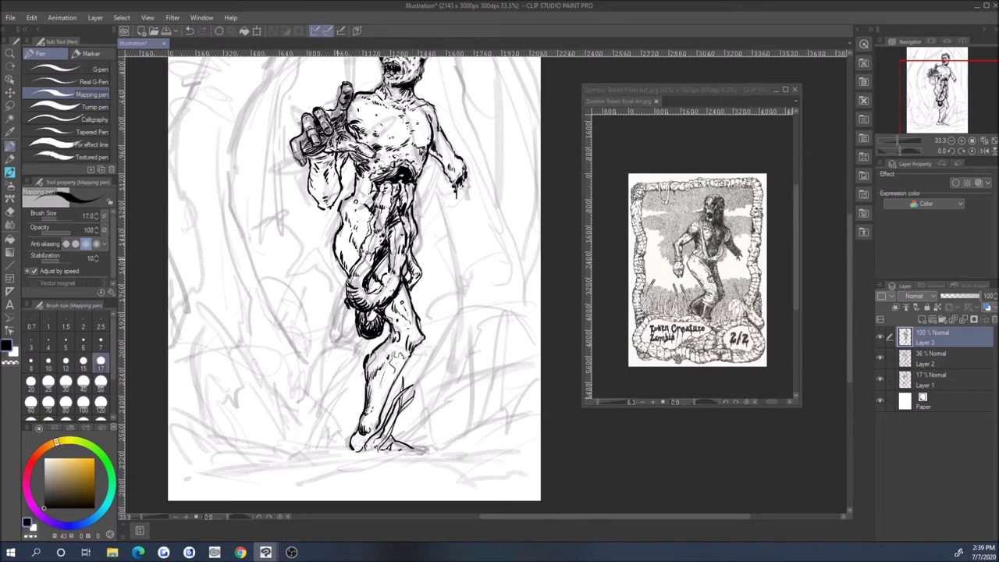
Step: Fill the bent leg's shadowed lower part with dense hatching and ink the line trailing from its base
scroll(355, 278, down, 3)
scroll(354, 278, up, 2)
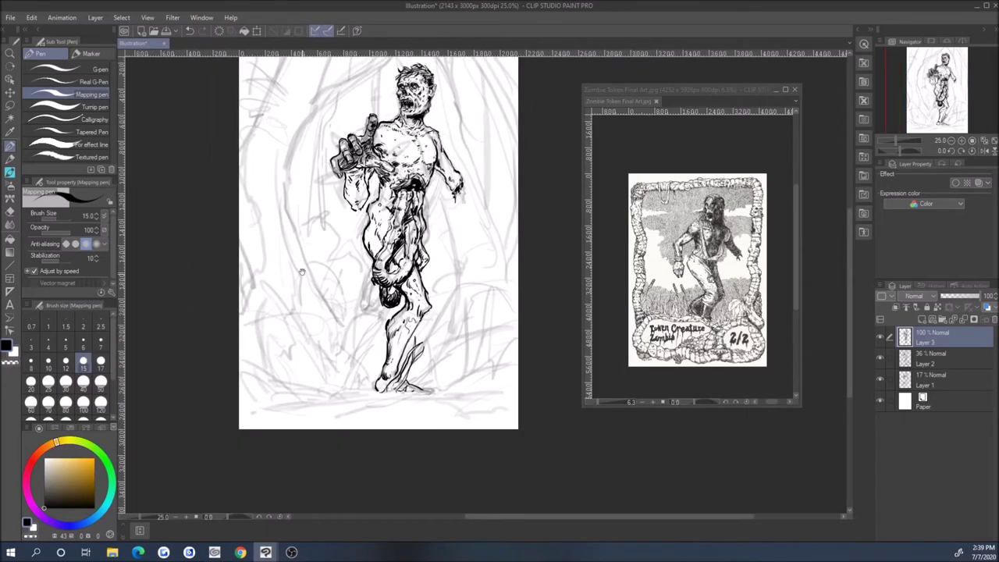
scroll(380, 266, up, 1)
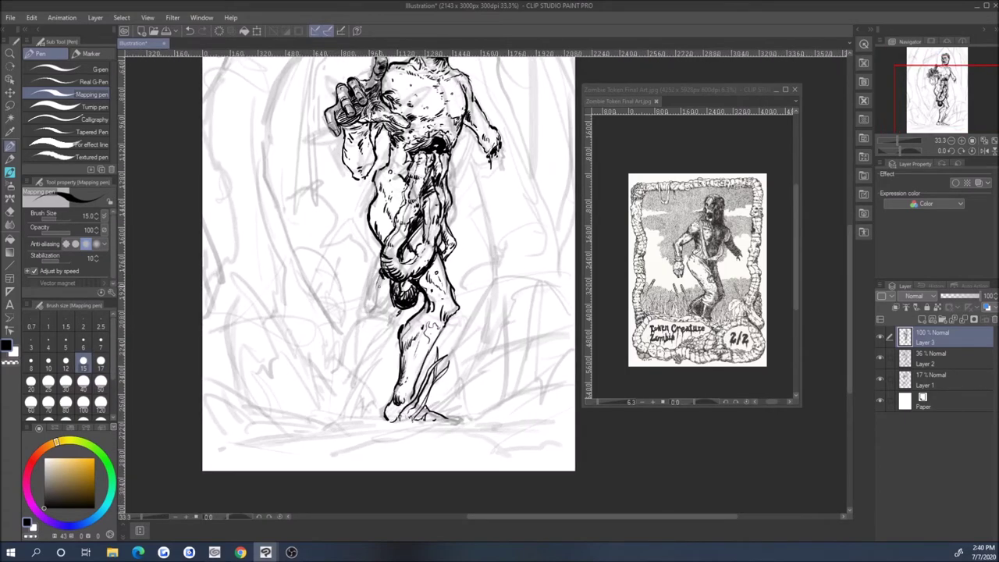
key(bracketright)
key(bracketright)
key(bracketleft)
drag(387, 277, 376, 314)
key(bracketright)
key(bracketleft)
key(bracketleft)
key(bracketright)
key(bracketright)
key(bracketright)
key(bracketleft)
key(bracketright)
key(bracketleft)
Step: Ink the flared base of the background tree trunk beside the zombie with a size 17 brush
drag(294, 255, 321, 312)
key(bracketleft)
key(bracketleft)
key(bracketleft)
key(bracketleft)
key(bracketright)
key(bracketright)
key(bracketright)
drag(296, 270, 284, 242)
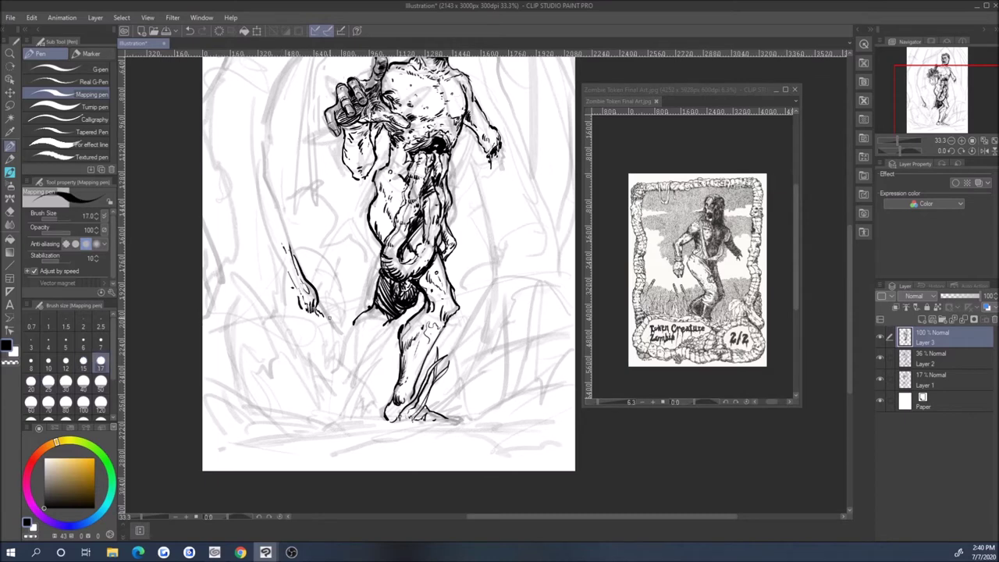
scroll(277, 130, down, 3)
scroll(398, 285, up, 2)
key(bracketright)
key(bracketleft)
key(bracketleft)
key(bracketright)
key(bracketright)
key(bracketleft)
key(bracketright)
key(bracketleft)
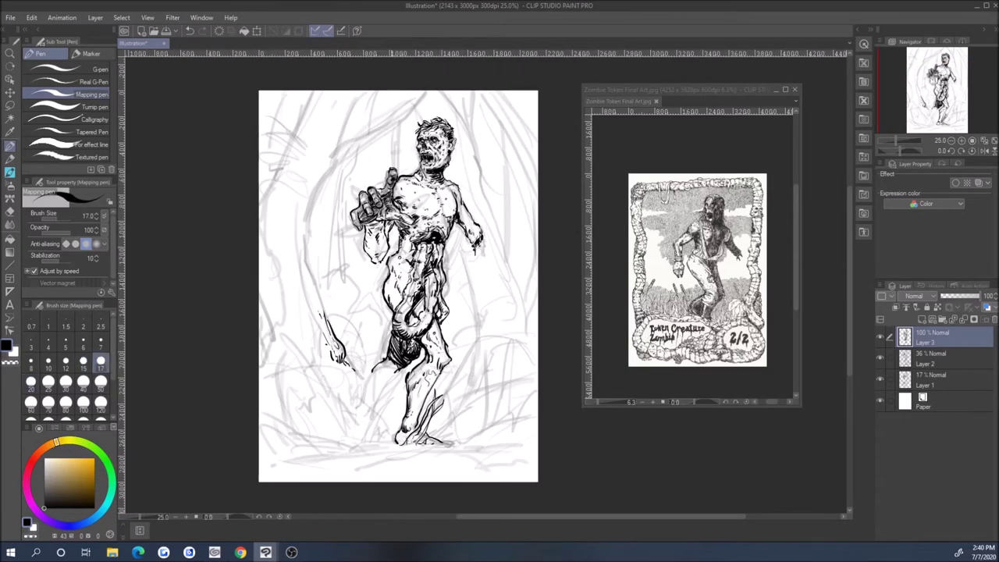
Step: Lasso the reaching hand and forearm, scale the selection down slightly, and apply the transformation
scroll(351, 139, up, 1)
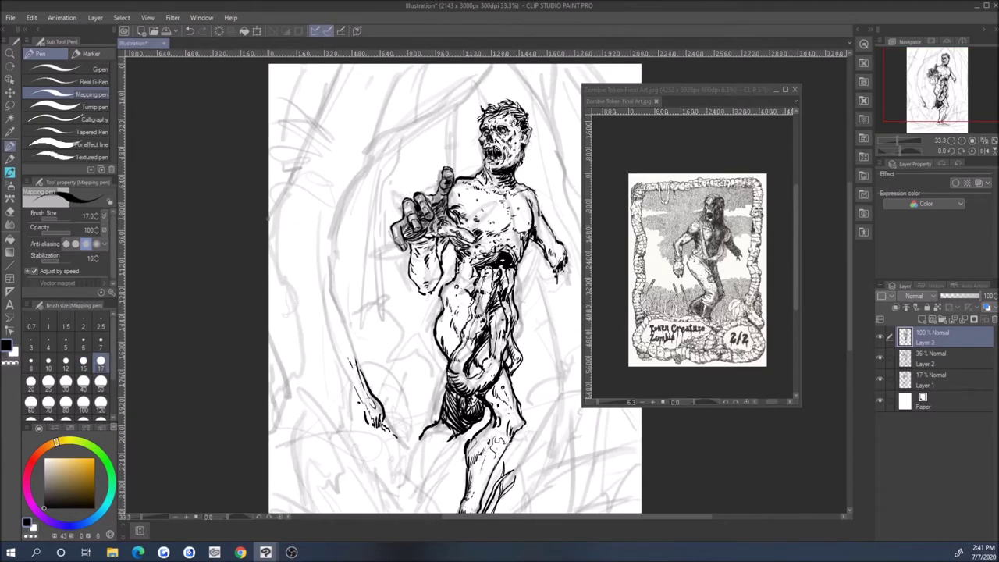
key(m)
drag(424, 168, 445, 140)
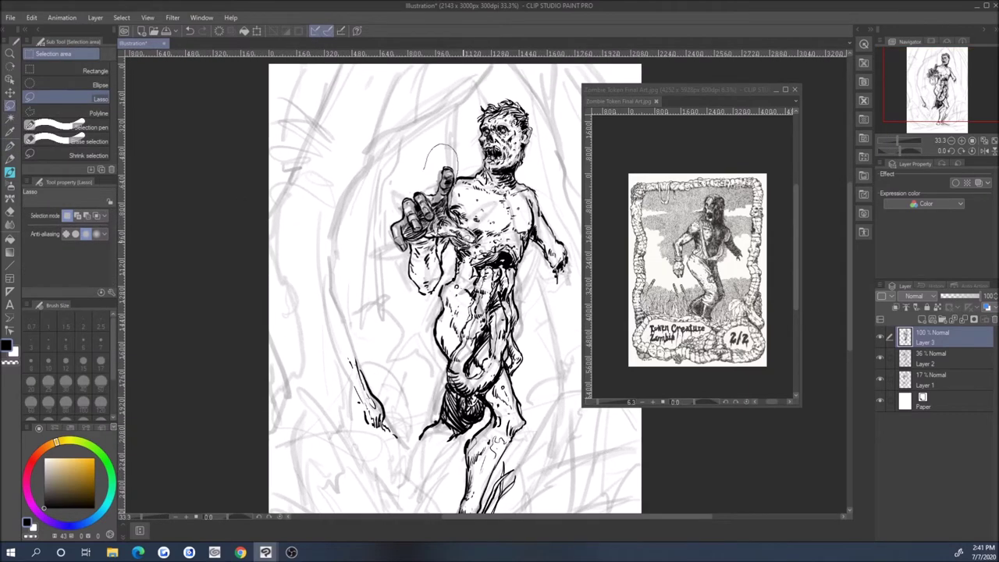
drag(456, 156, 425, 168)
key(ctrl+t)
drag(488, 313, 478, 302)
key(Return)
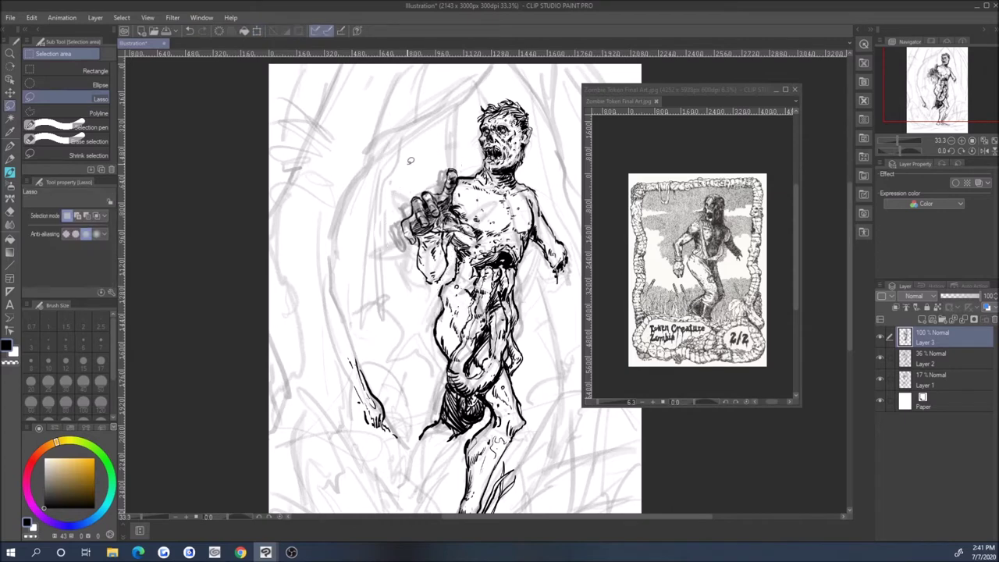
Step: Ink the bent lower leg and the first grass blades around the zombie's feet with the Mapping pen
key(p)
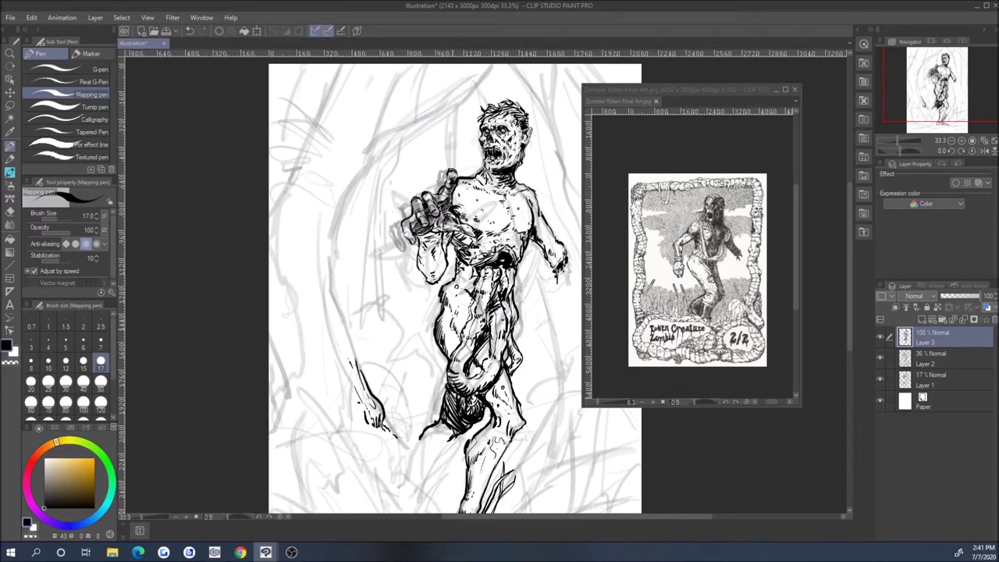
drag(528, 270, 511, 157)
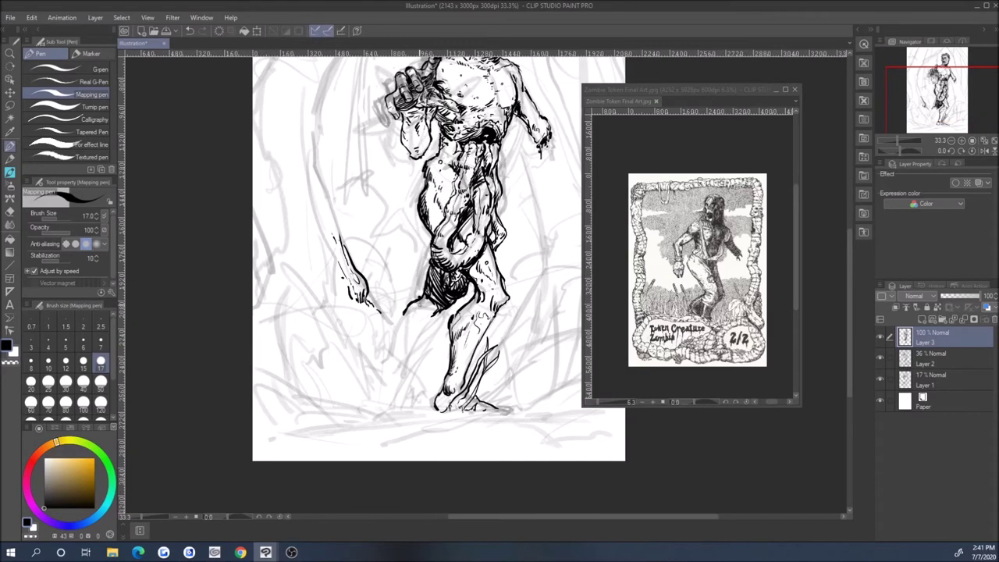
key(bracketleft)
key(bracketleft)
drag(426, 377, 429, 412)
drag(428, 313, 433, 395)
key(bracketright)
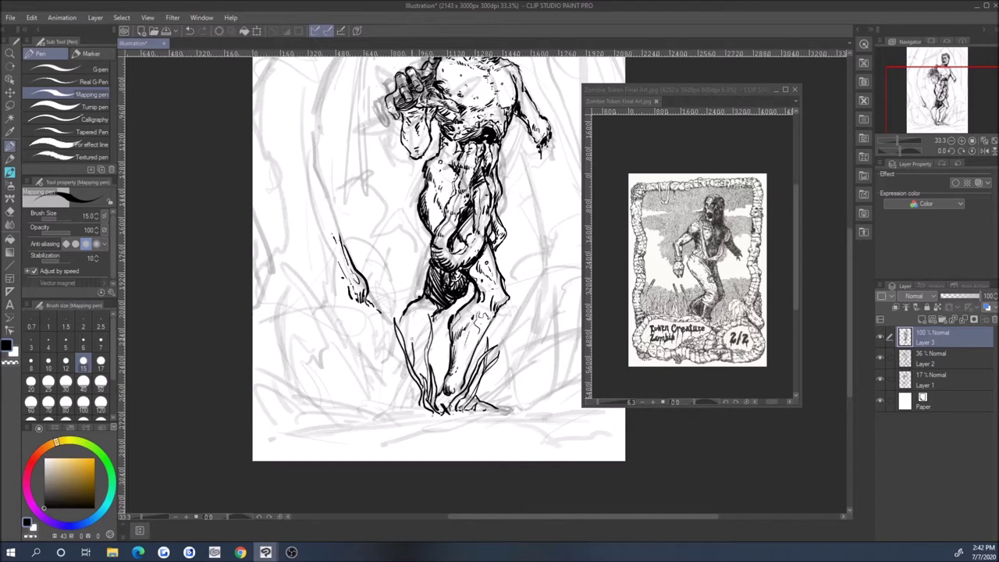
Step: Ink the root line joining the tree base to the bent leg, thicken it, and set the brush size to 12
drag(366, 300, 395, 327)
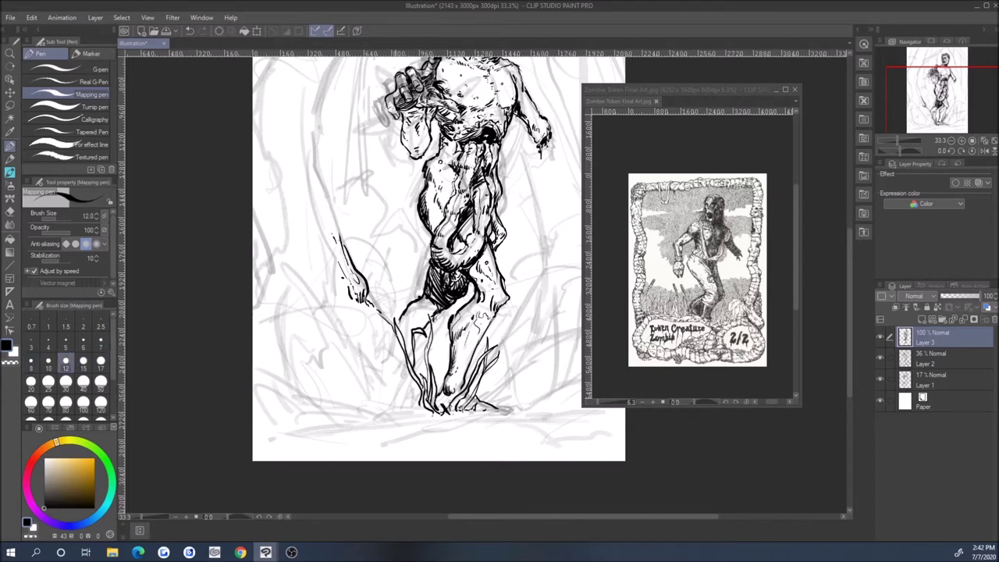
key(bracketright)
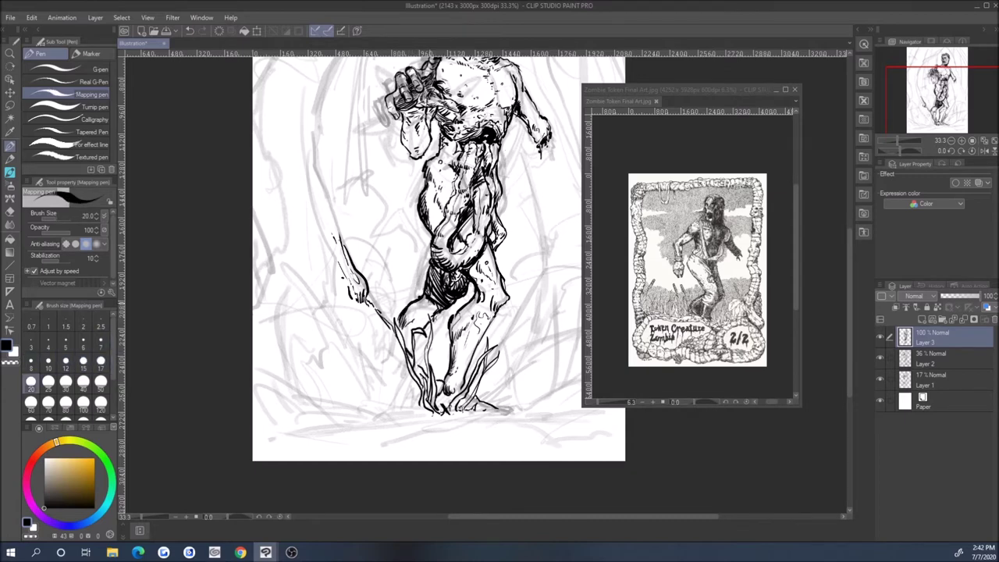
key(bracketleft)
key(bracketleft)
drag(303, 154, 291, 267)
Step: Save the illustration as Zombie in Clip Studio format in the MTG Token Art folder
key(ctrl+minus)
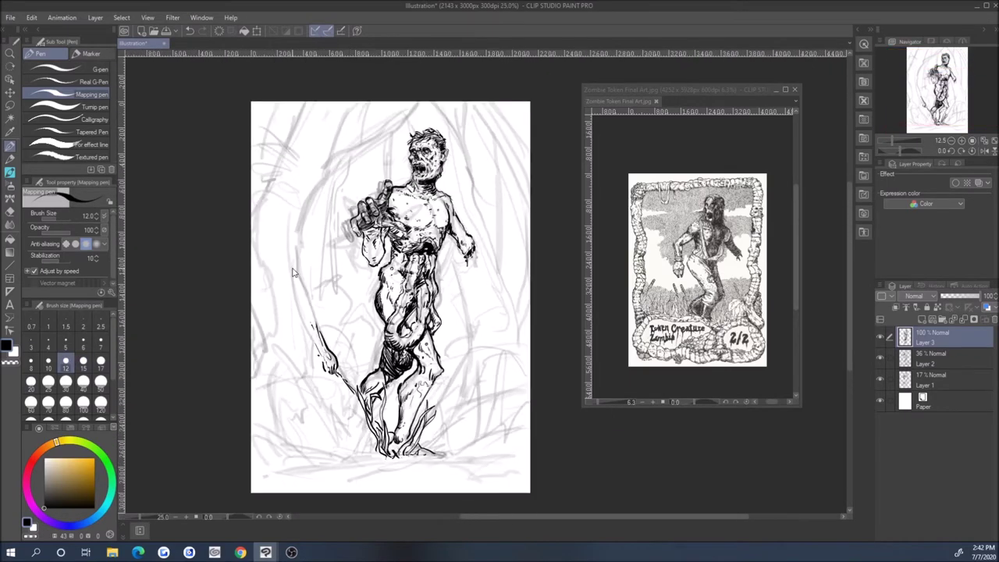
key(ctrl+s)
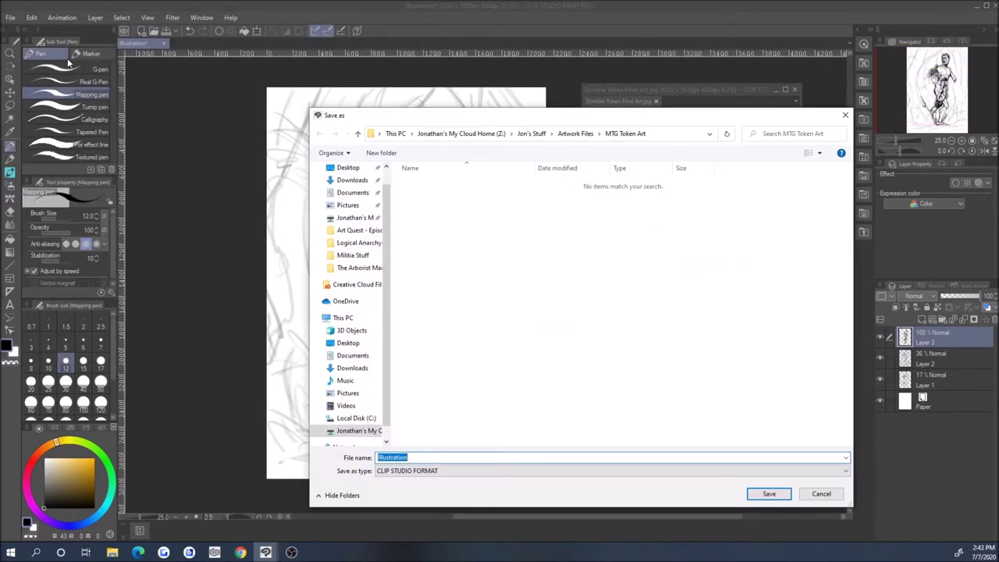
key(Return)
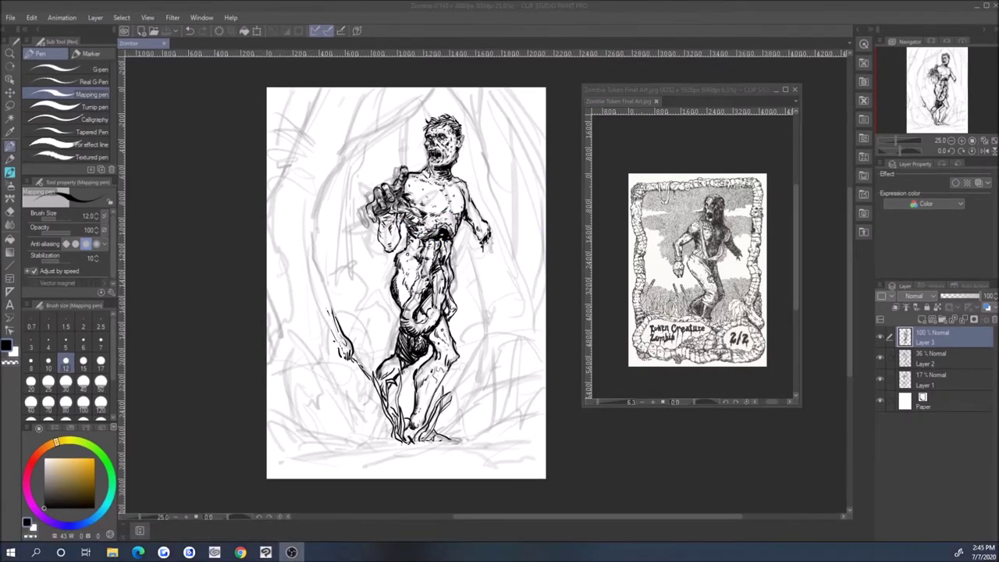
Step: Shade the reaching forearm with dense curved hatching, using brush sizes between 15 and 20
click(100, 362)
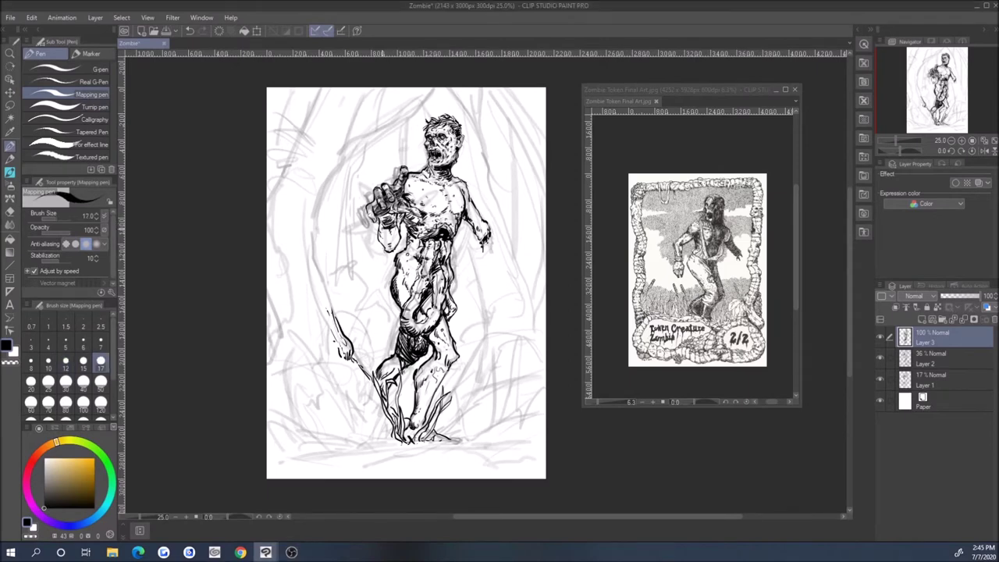
click(30, 380)
click(82, 362)
scroll(378, 238, up, 2)
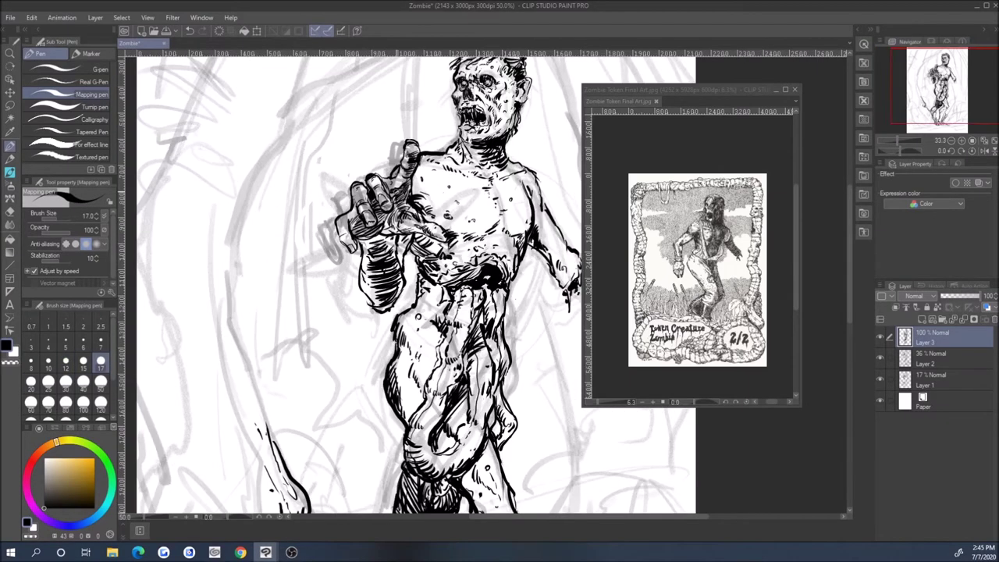
click(31, 380)
click(101, 362)
click(31, 380)
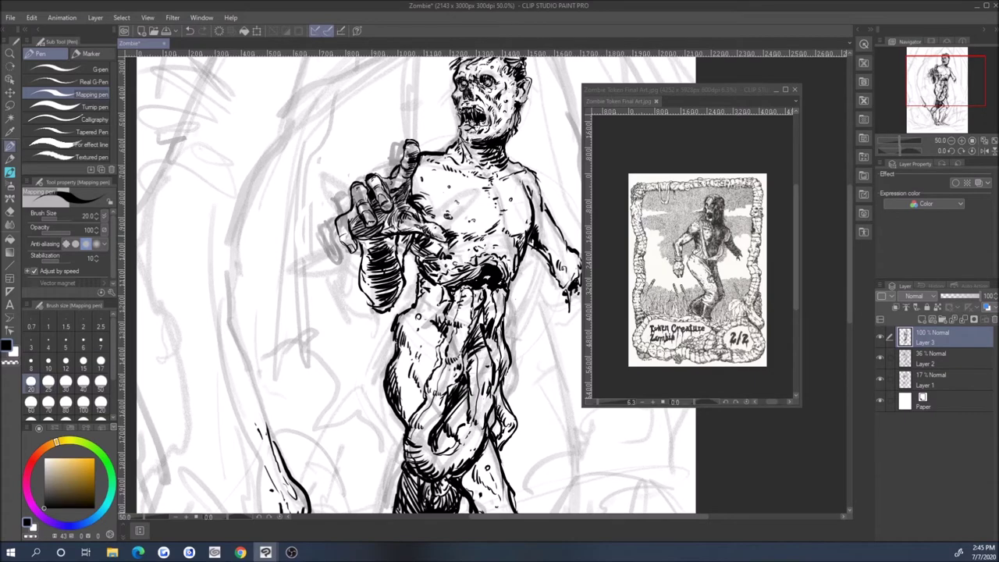
Step: Add more thin grass blades around the zombie's feet and bent lower leg, reducing the brush size to 15 and 10
click(101, 361)
mouse_move(267, 364)
mouse_down()
mouse_move(236, 209)
mouse_move(248, 99)
mouse_up()
click(83, 361)
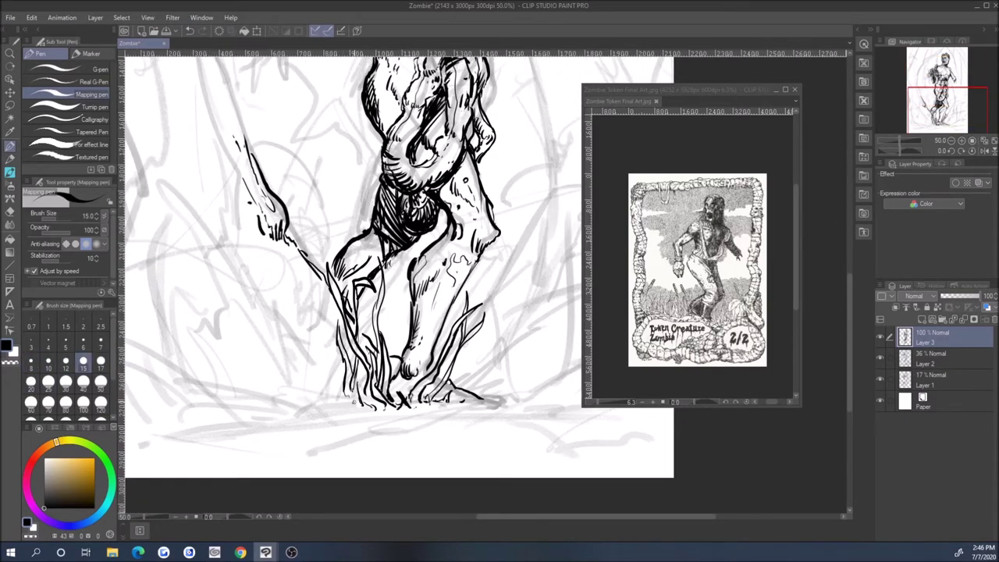
drag(352, 401, 382, 427)
click(47, 362)
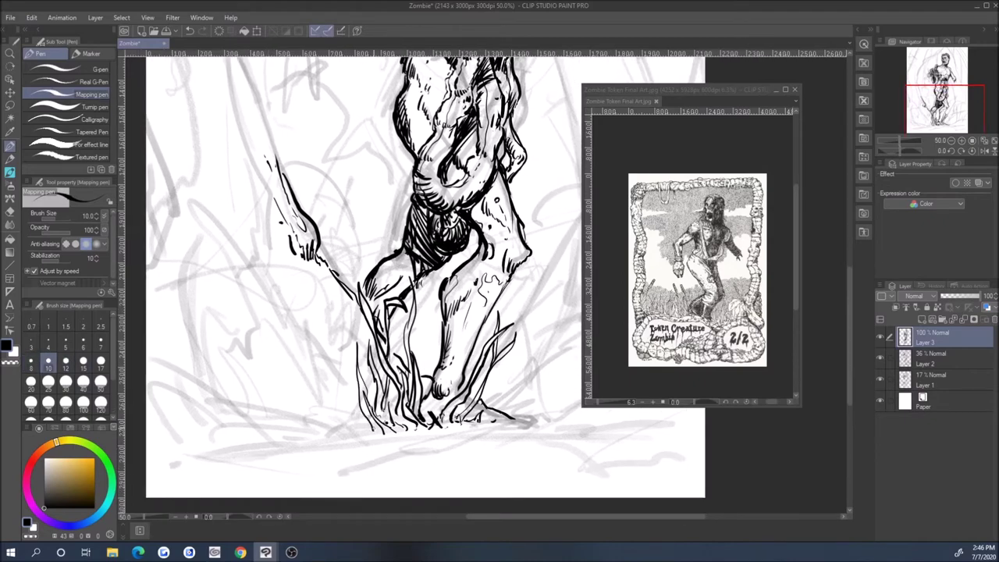
drag(352, 312, 363, 360)
Step: Extend the contour of the background tree's base upward and add bark lines with brush sizes 10 and 12
drag(328, 312, 406, 332)
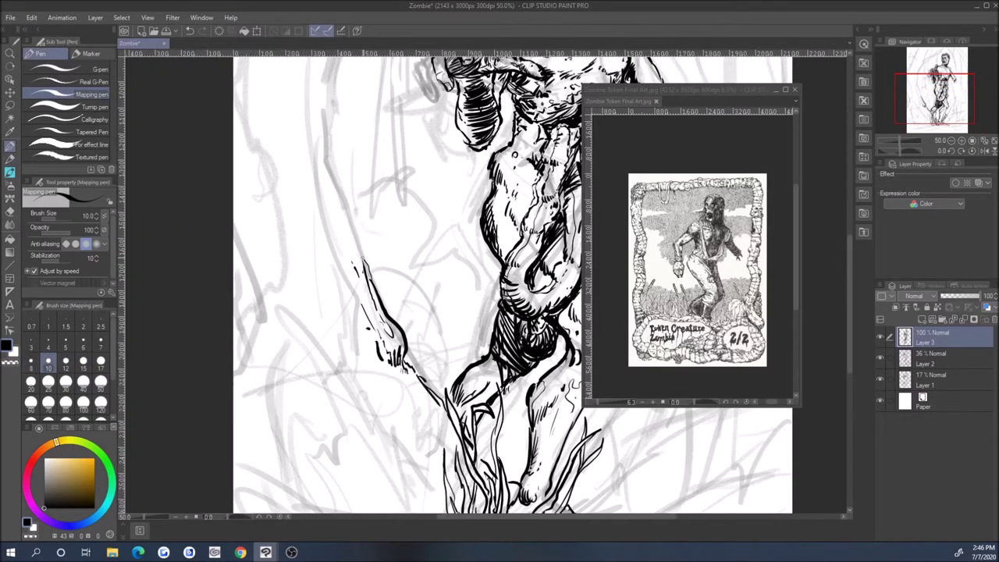
drag(356, 237, 364, 261)
click(65, 362)
drag(323, 222, 378, 320)
drag(404, 383, 384, 313)
drag(469, 234, 453, 312)
Step: Hatch shading around the knees of both legs with brush sizes 12 and 15
click(31, 362)
key(bracketright)
key(bracketright)
key(bracketleft)
drag(545, 397, 429, 289)
key(bracketright)
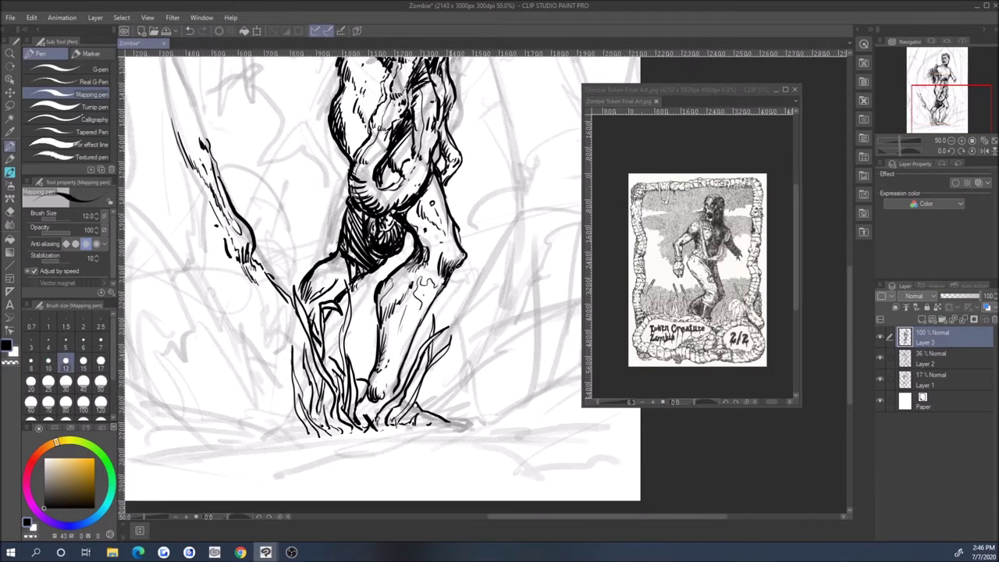
drag(336, 309, 325, 333)
drag(354, 262, 339, 290)
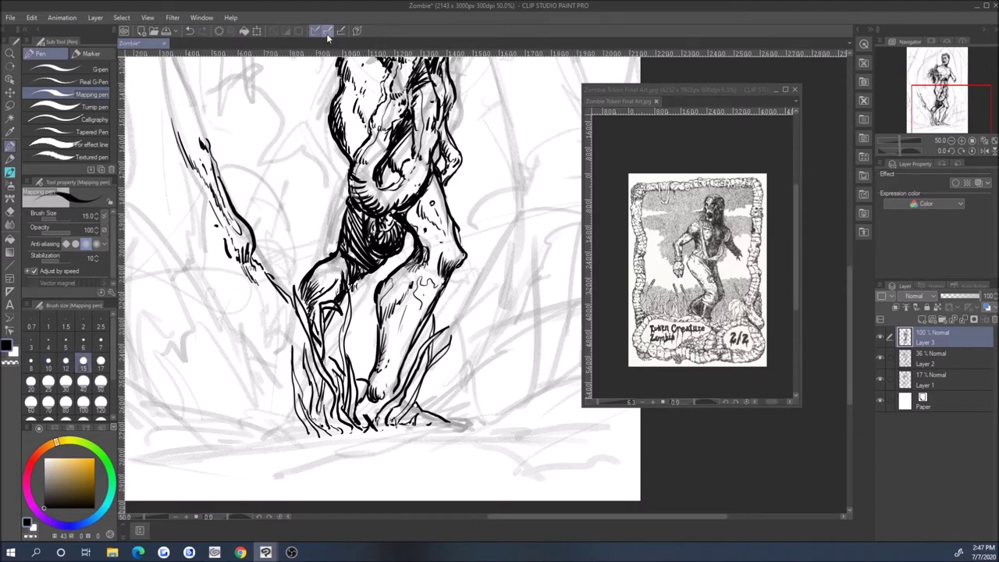
key(e)
key(bracketright)
key(bracketright)
key(bracketright)
key(bracketright)
key(bracketright)
key(bracketright)
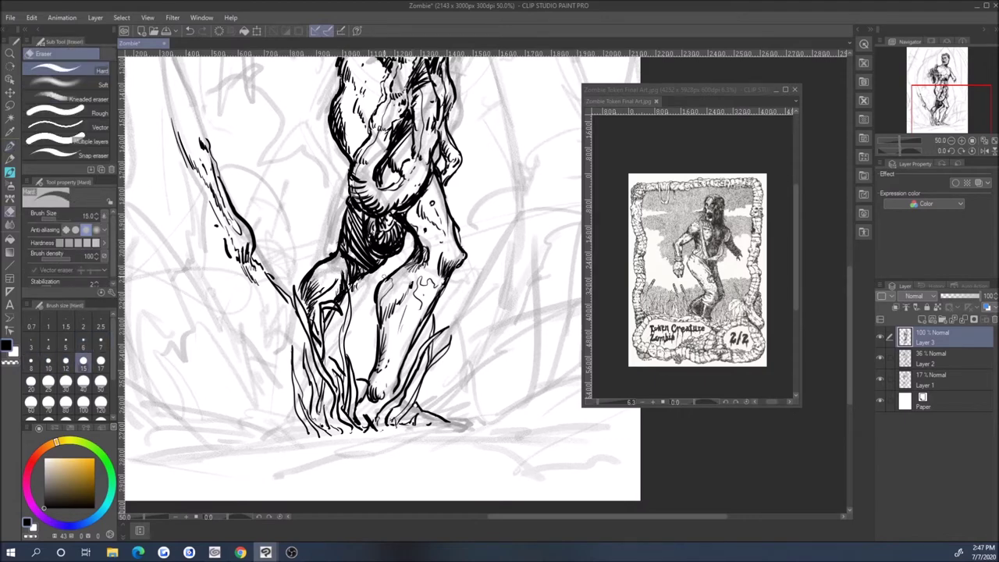
key(bracketright)
key(bracketright)
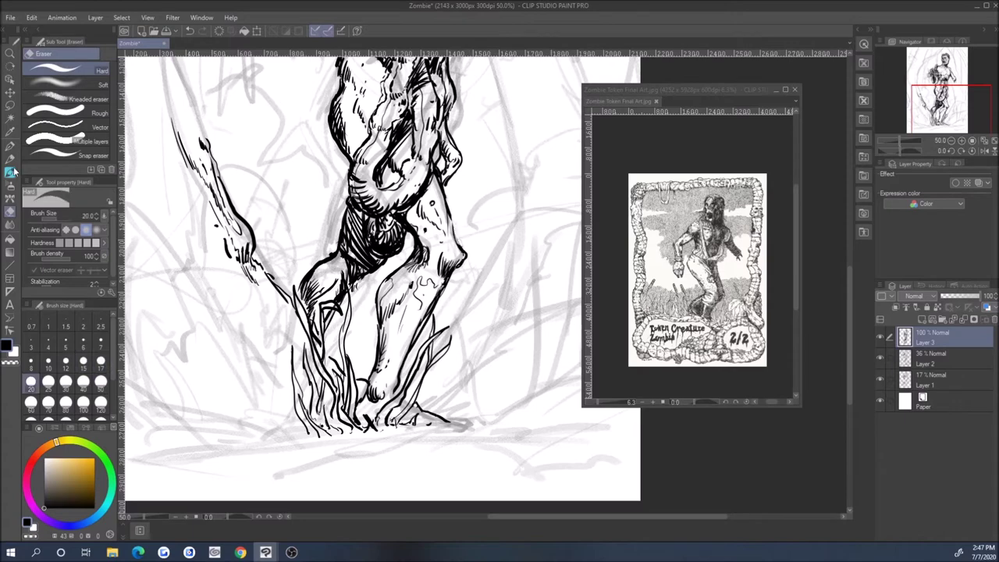
Step: Ink the first tall grass blades to the right of the feet with the Mapping pen at sizes 15 and 17, undoing a stray blade
key(p)
key(bracketleft)
scroll(462, 269, down, 4)
scroll(469, 201, up, 2)
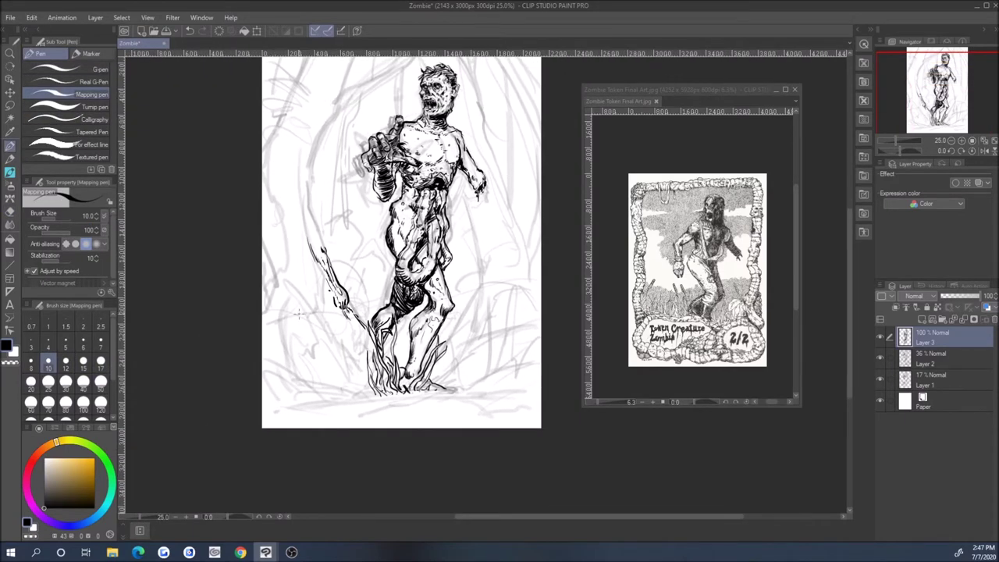
key(bracketright)
key(bracketright)
mouse_move(472, 394)
mouse_down()
mouse_move(475, 341)
mouse_move(456, 367)
mouse_up()
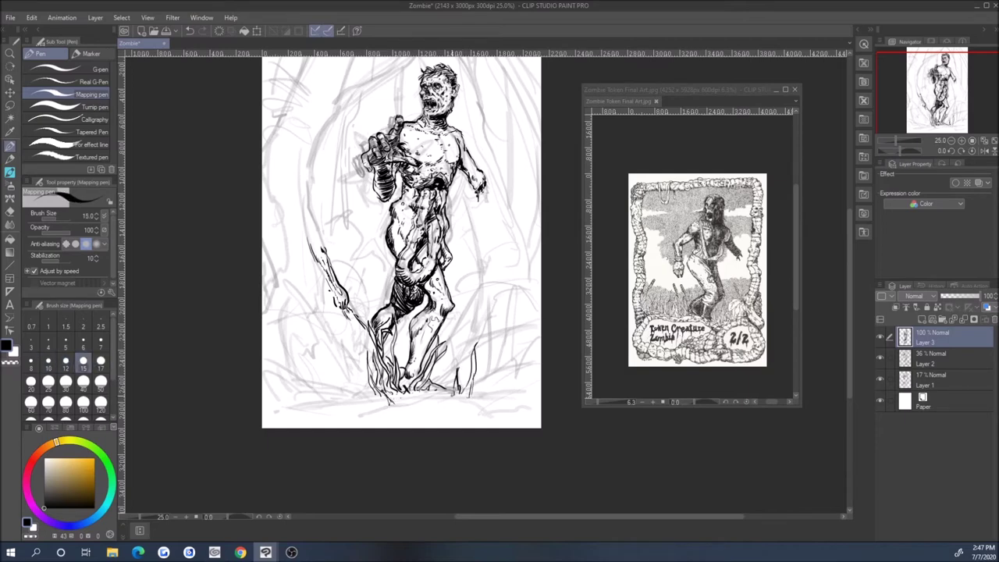
key(ctrl+z)
key(bracketright)
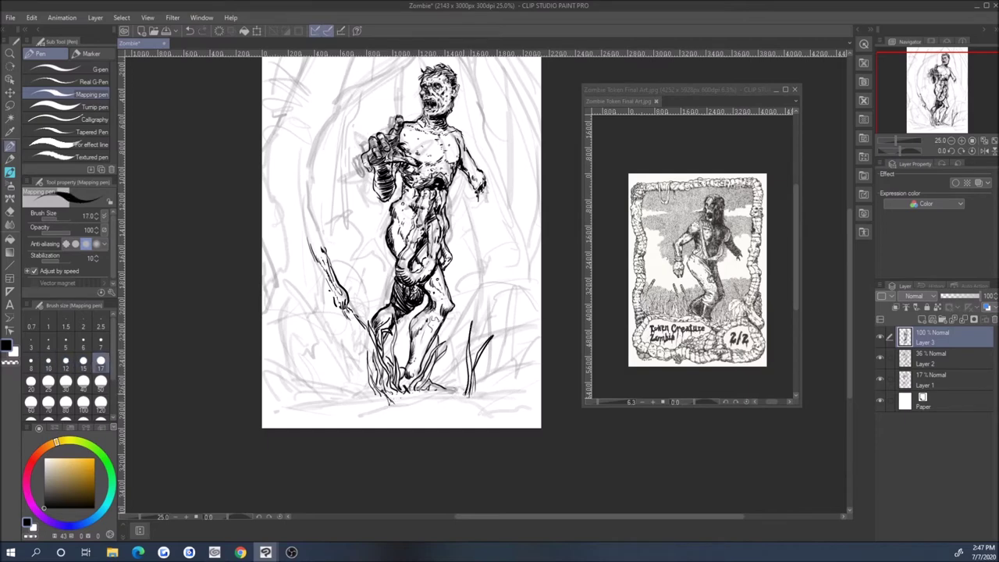
drag(463, 396, 456, 367)
Step: Fill out the tall grass clump to the right of the front leg with blades of varying thickness
key(bracketleft)
key(bracketleft)
key(bracketleft)
key(bracketright)
key(bracketright)
key(bracketleft)
key(bracketright)
key(bracketright)
key(bracketleft)
key(bracketleft)
key(bracketright)
drag(434, 384, 454, 326)
Step: Ink thinner grass blades within the right clump and in front of the zombie's lower legs
key(bracketleft)
key(bracketright)
key(bracketleft)
mouse_move(456, 364)
mouse_down()
mouse_move(462, 330)
mouse_move(470, 335)
mouse_up()
key(bracketleft)
key(bracketleft)
drag(400, 370, 411, 331)
Step: Add small grass tufts and short ground strokes below the feet with a size 10 brush
key(bracketright)
key(bracketright)
key(bracketright)
key(bracketleft)
key(bracketleft)
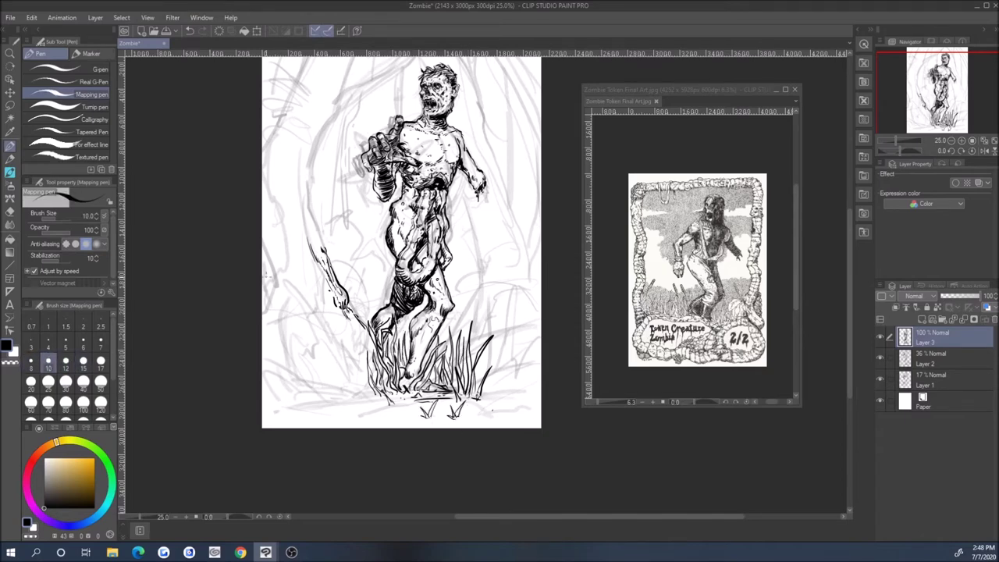
drag(493, 400, 509, 401)
key(bracketright)
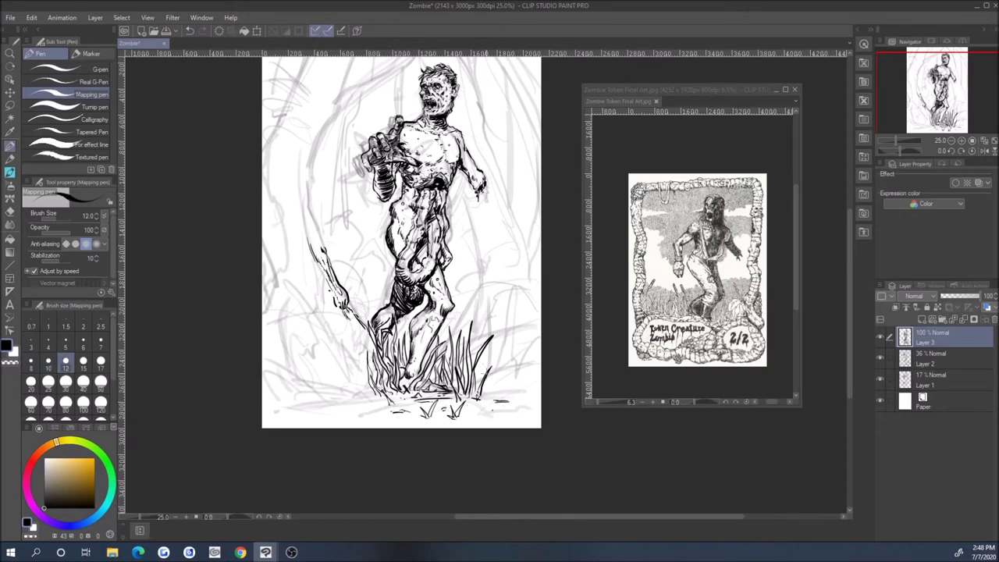
Step: Ink a dense clump of grass blades across the foot of the background tree, left of the bent leg
key(bracketright)
mouse_move(337, 347)
mouse_down()
mouse_move(344, 360)
mouse_move(378, 370)
mouse_move(370, 384)
mouse_move(356, 379)
mouse_move(379, 395)
mouse_up()
key(bracketleft)
drag(345, 353, 339, 394)
key(bracketright)
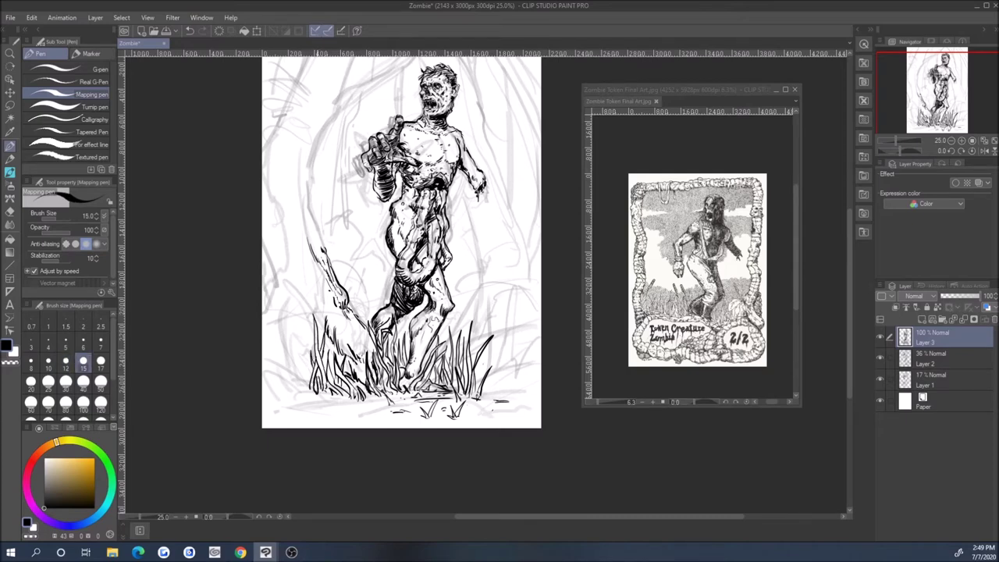
Step: Thicken the blades and shadows in the grass clump at the tree's foot with brush sizes 17 and 20
key(bracketright)
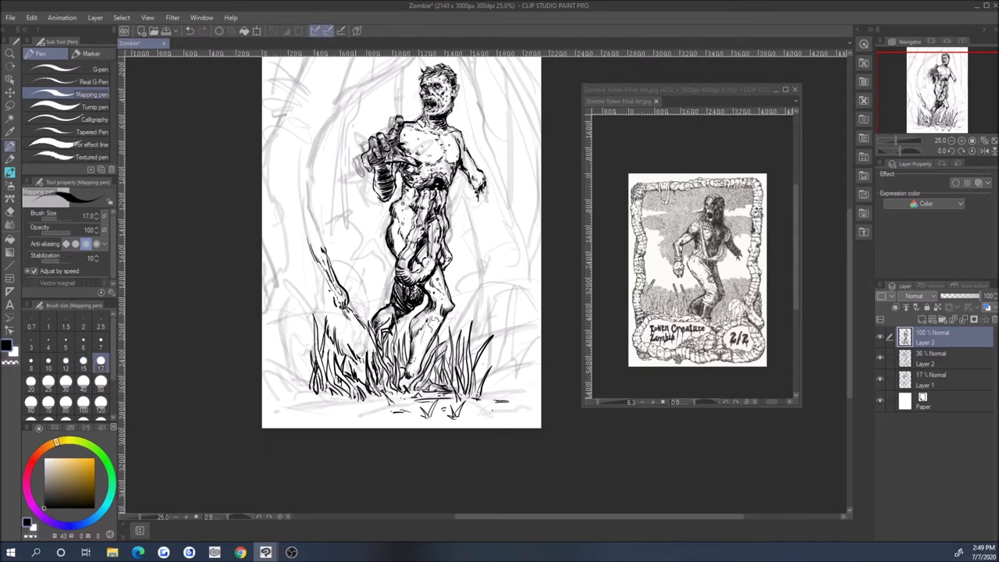
key(bracketright)
key(bracketright)
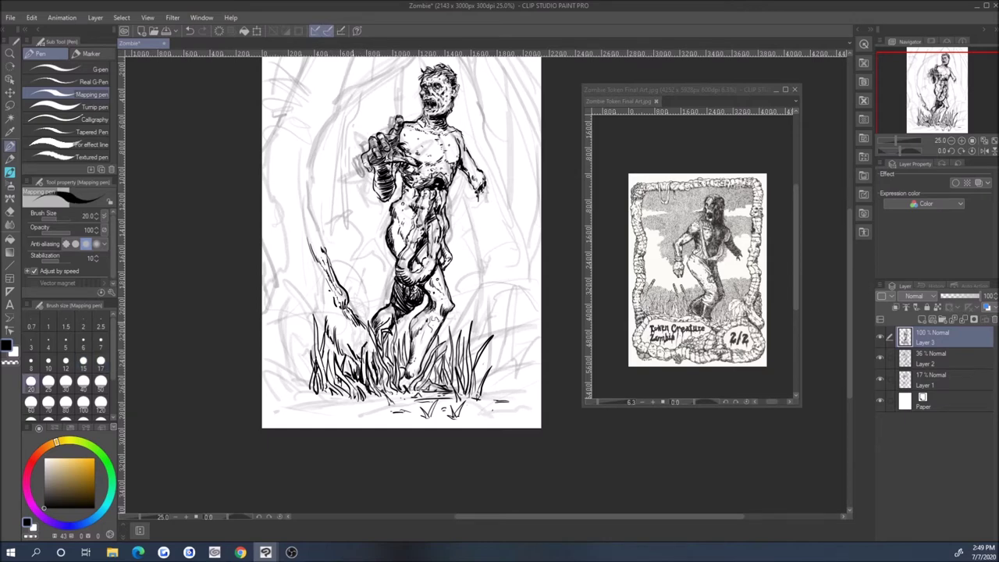
key(bracketleft)
key(bracketleft)
key(bracketleft)
Step: Ink the tree trunk's left edge and bark lines above the grass, and raise the brush size to 20
drag(316, 273, 360, 349)
key(bracketright)
key(bracketright)
key(bracketright)
key(bracketright)
key(bracketright)
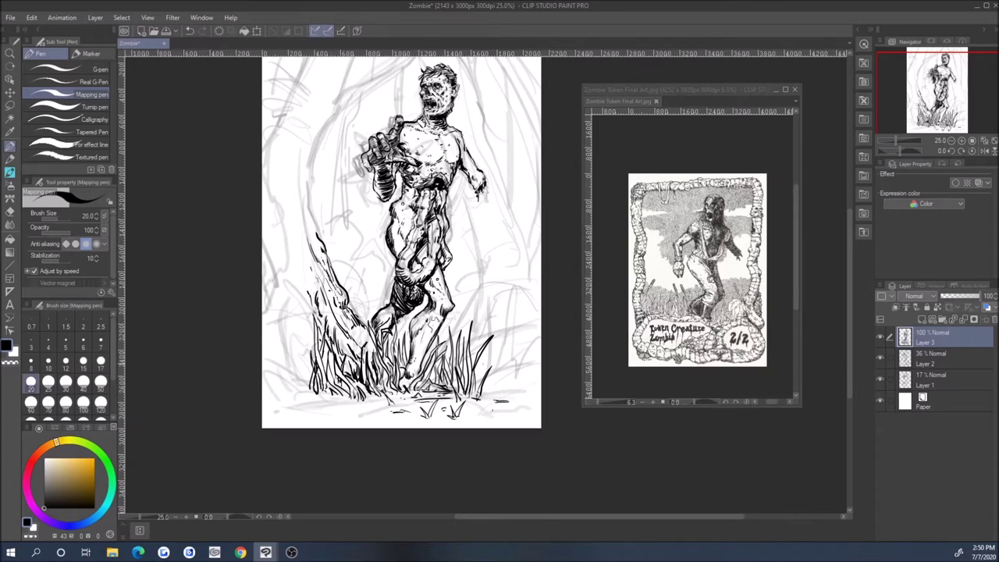
Step: Darken the bases of the grass clumps on both sides of the legs with heavy black strokes
key(bracketleft)
key(bracketleft)
key(bracketright)
key(bracketleft)
key(bracketleft)
key(bracketleft)
key(bracketright)
drag(466, 364, 467, 373)
key(bracketright)
drag(442, 373, 430, 384)
Step: Ink additional grass blades over the legs and between the tree and the bent knee, and set the brush size to 15
key(bracketleft)
key(bracketleft)
key(bracketleft)
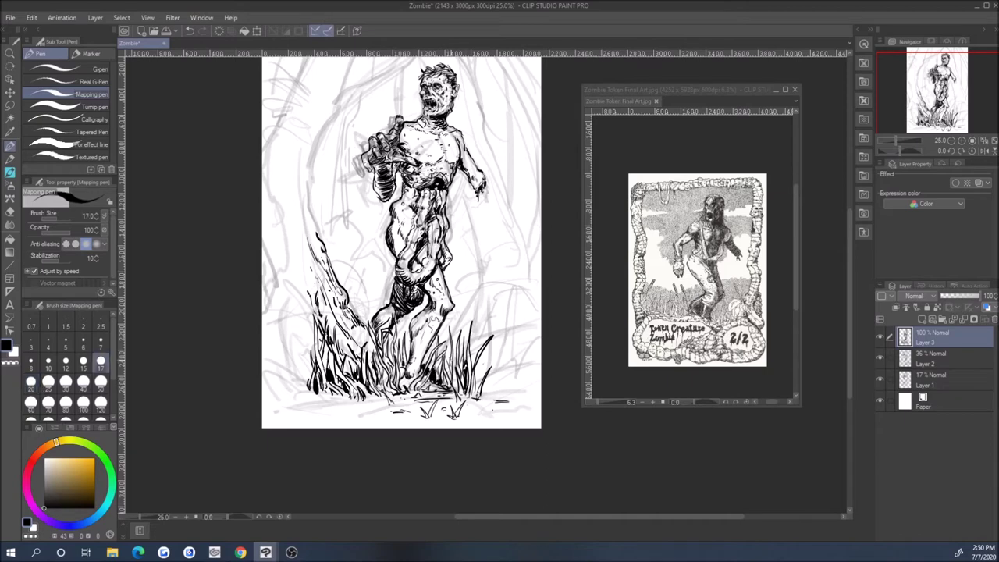
key(bracketleft)
key(bracketleft)
drag(402, 317, 399, 342)
key(bracketleft)
mouse_move(386, 279)
mouse_down()
mouse_move(379, 310)
mouse_move(361, 311)
mouse_up()
key(bracketright)
key(bracketright)
key(bracketright)
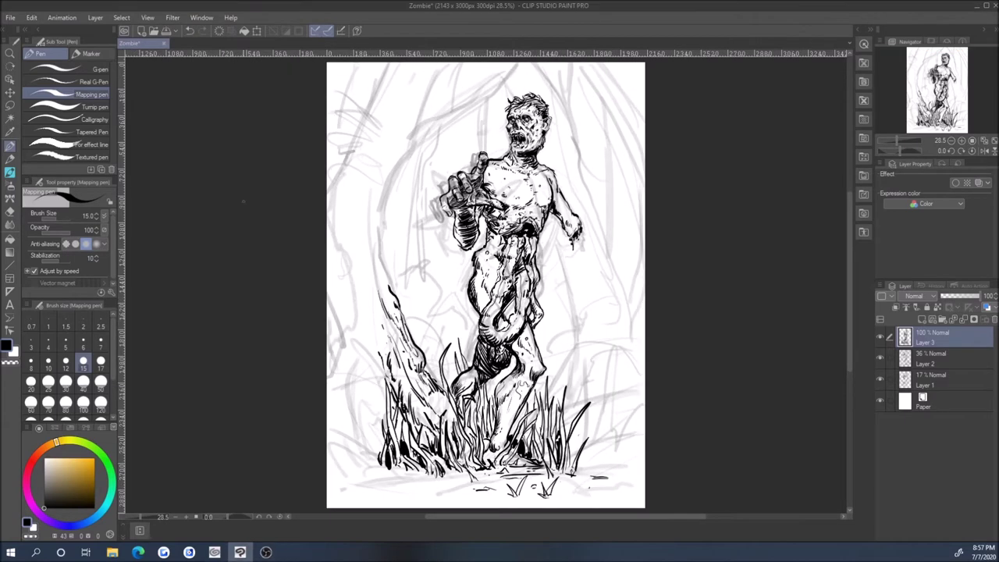
Step: Lasso the reaching hand and forearm, scale them to 88%, rotate them slightly clockwise, apply the transformation, and deselect
key(m)
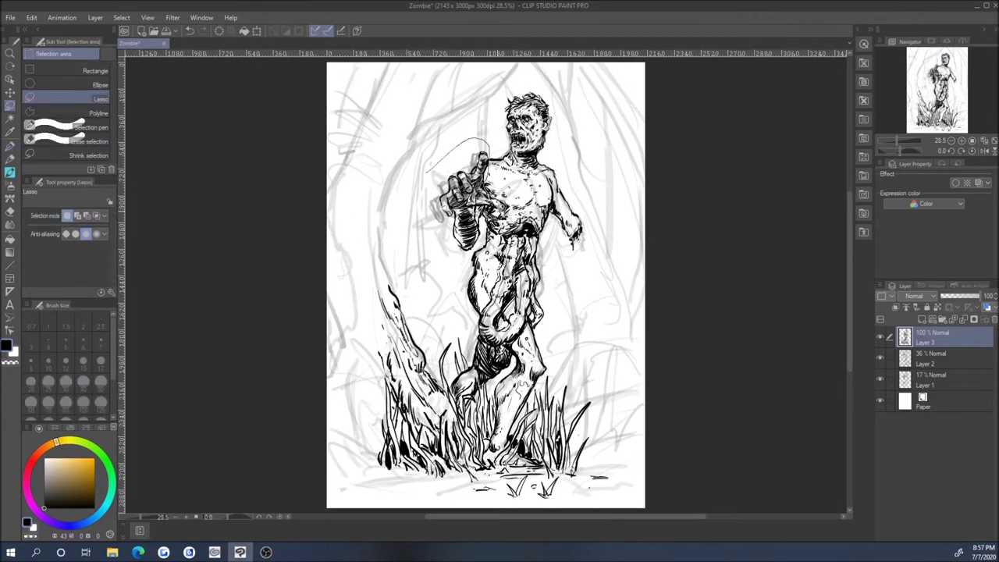
drag(429, 171, 429, 174)
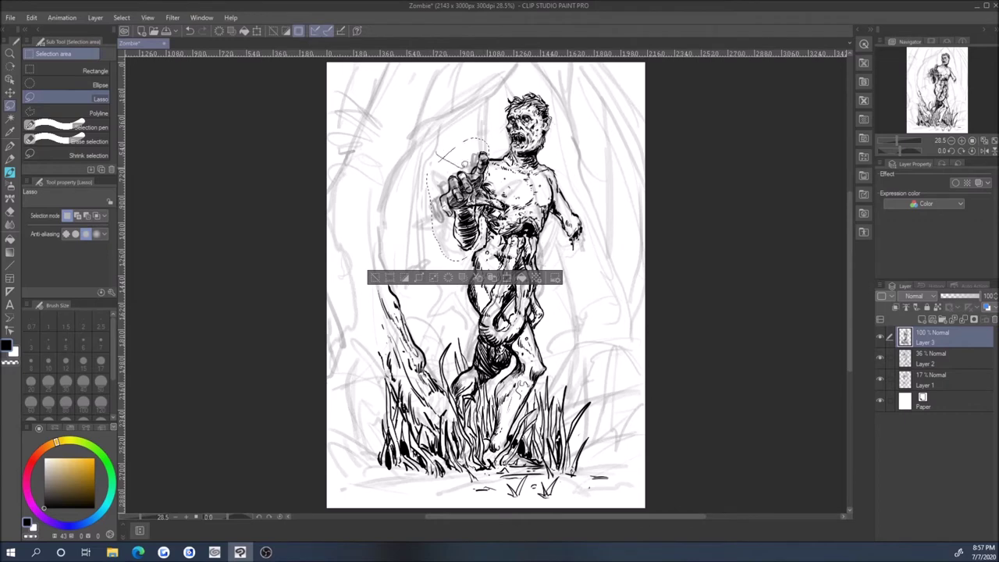
key(ctrl+t)
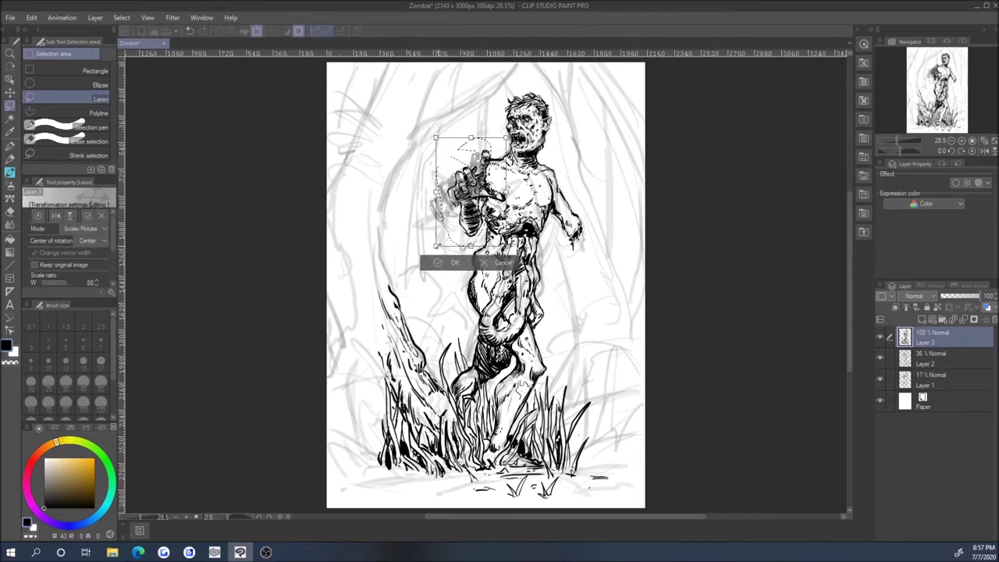
drag(519, 141, 523, 165)
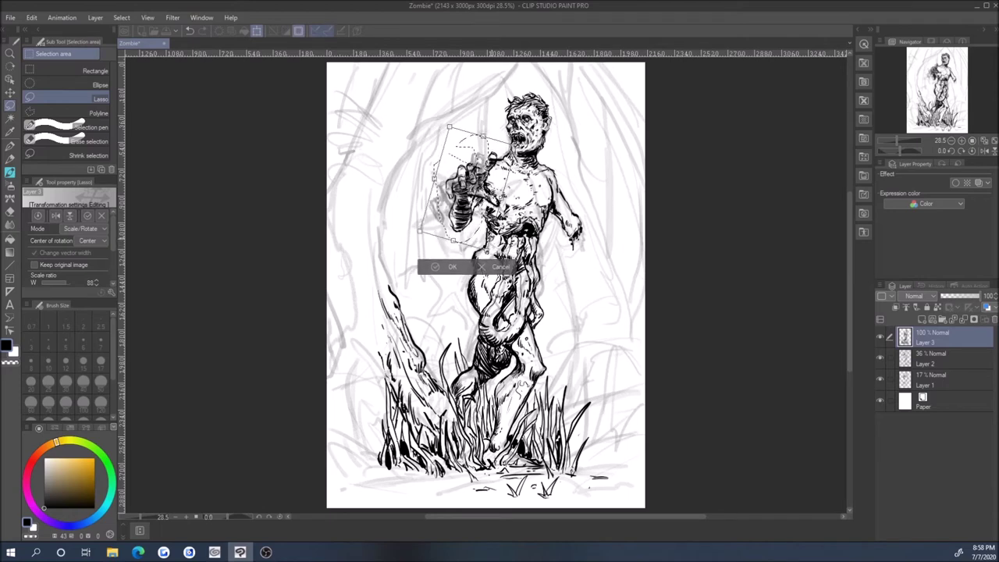
key(Return)
key(ctrl+d)
Step: Clean up stray lines around the fingers of the scaled reaching hand with the Hard eraser at size 7
key(ctrl+plus)
key(ctrl+plus)
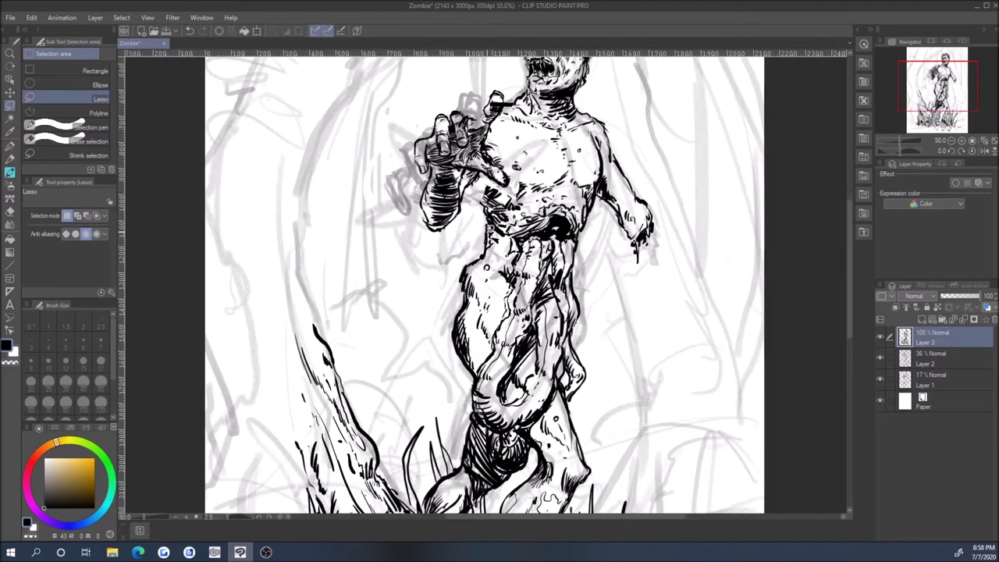
scroll(484, 281, up, 1)
key(e)
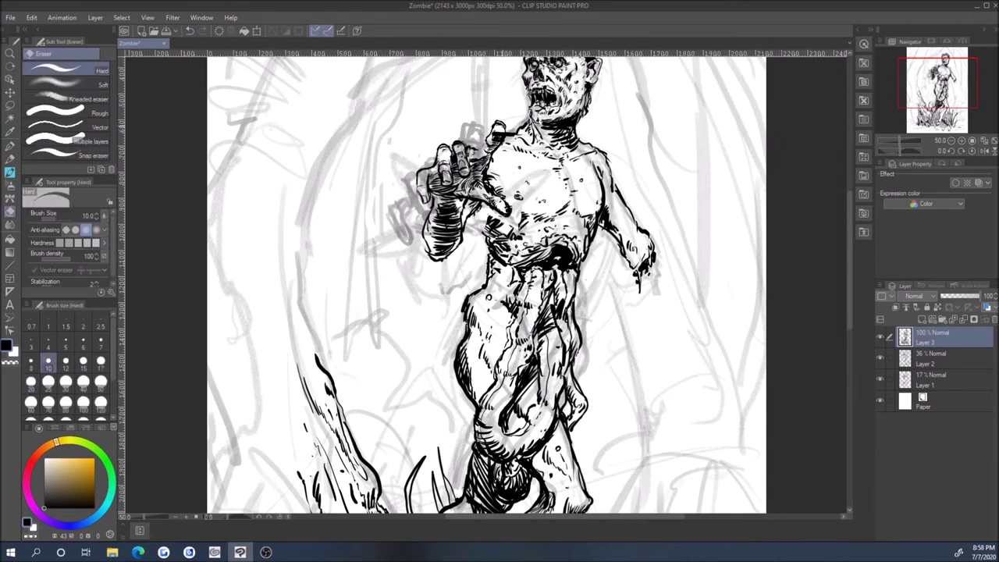
key(bracketright)
key(p)
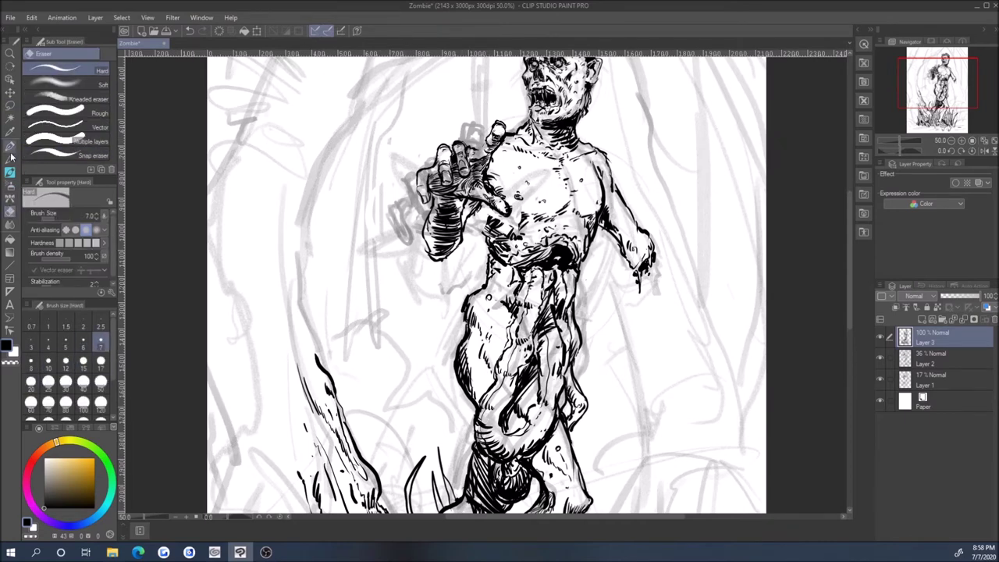
Step: Ink dark hatching along the torso's edge beside the reaching forearm with the Mapping pen at size 12
key(bracketright)
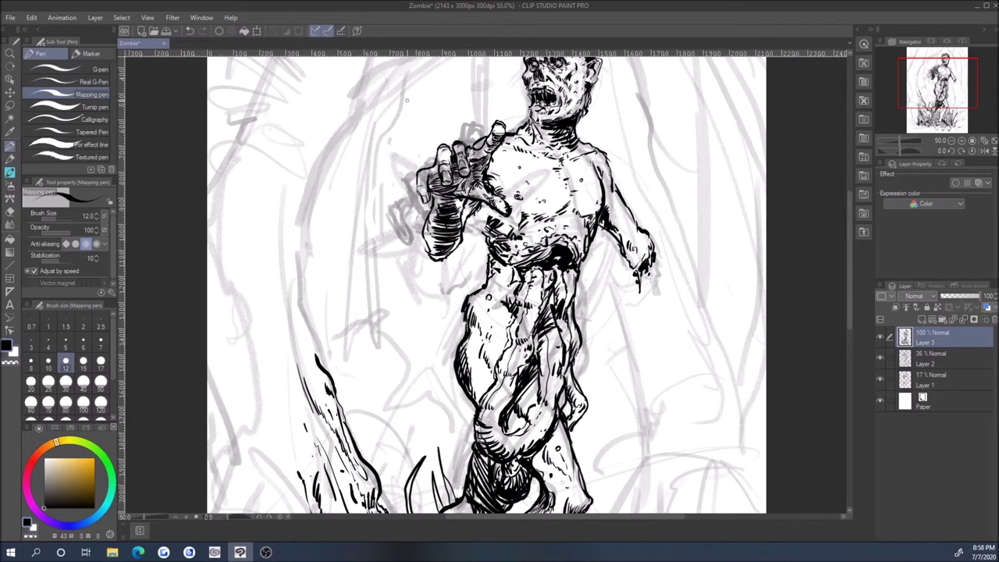
key(bracketright)
key(bracketright)
key(bracketright)
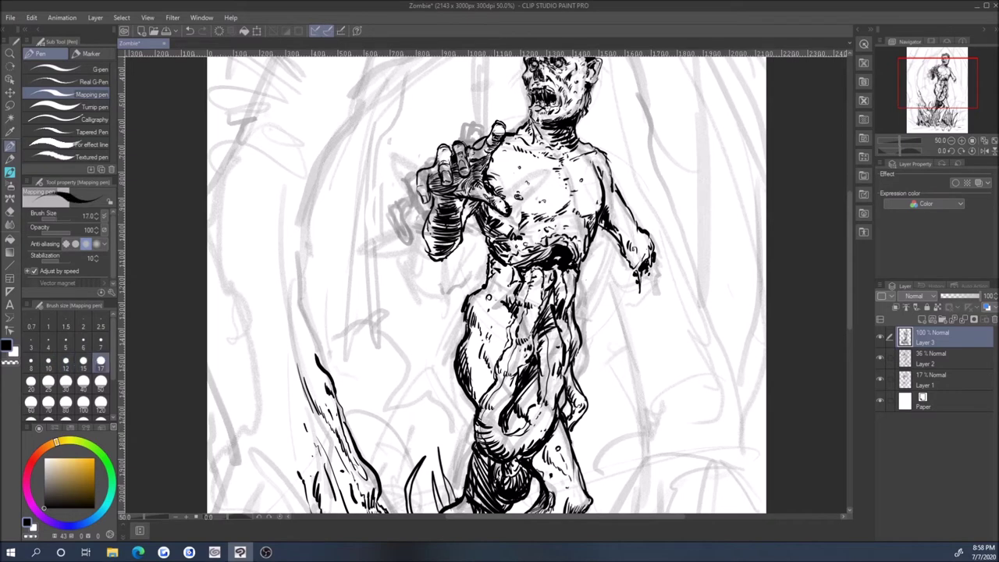
key(bracketleft)
key(bracketleft)
key(bracketleft)
drag(500, 281, 519, 314)
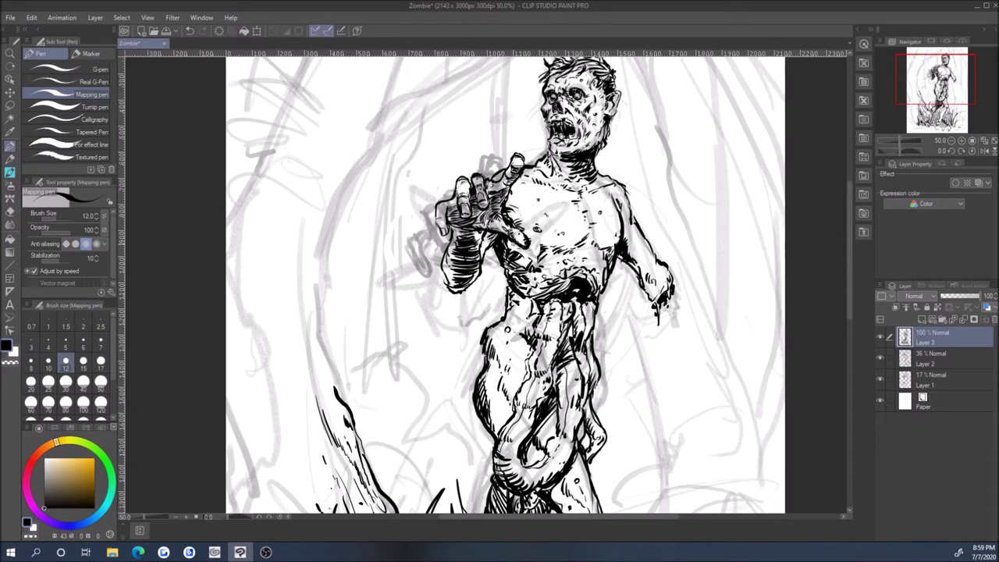
Step: Extend the tree trunk's right edge upward in a long curve and add bark lines and marks beside it, using sizes 12 to 15
key(bracketright)
key(ctrl+minus)
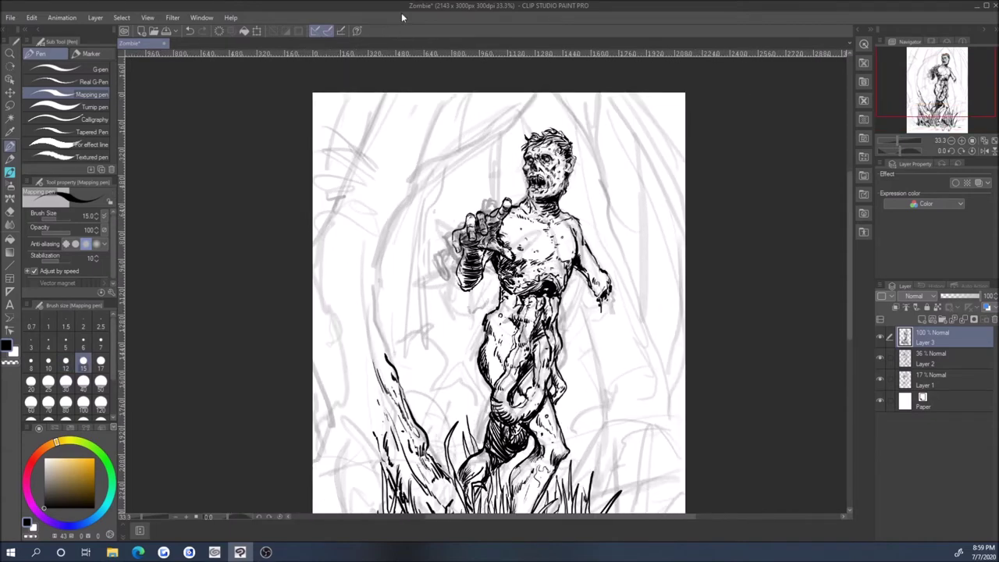
scroll(515, 281, down, 2)
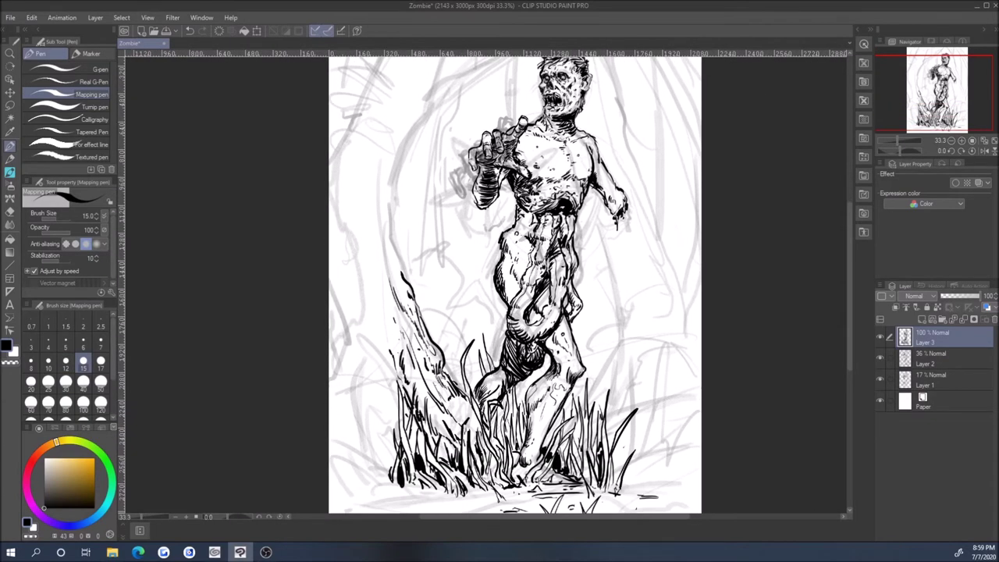
drag(411, 212, 445, 224)
scroll(547, 281, up, 1)
key(bracketleft)
mouse_move(434, 306)
mouse_down()
mouse_move(432, 222)
mouse_move(454, 181)
mouse_up()
key(bracketright)
key(bracketleft)
key(bracketleft)
key(bracketright)
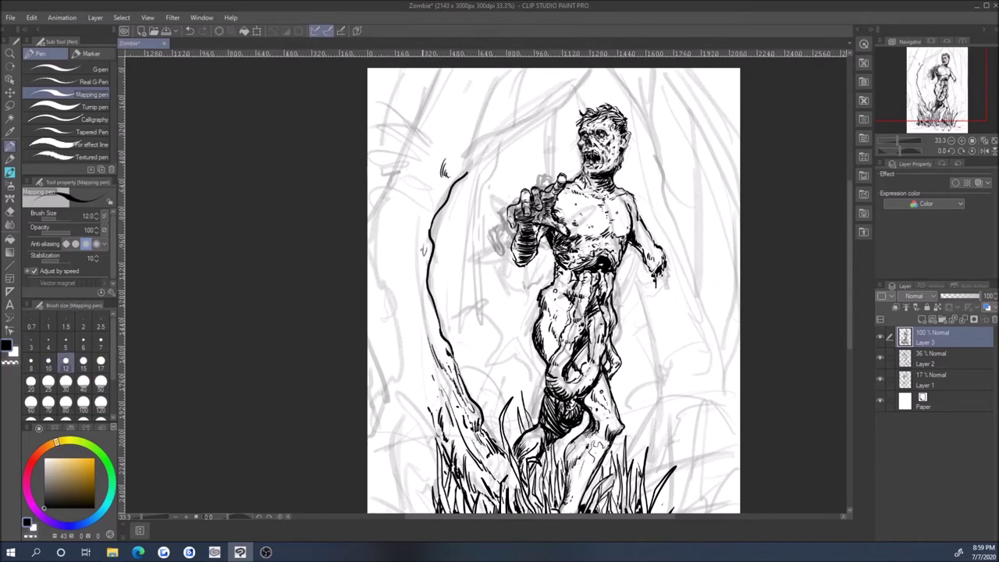
key(bracketright)
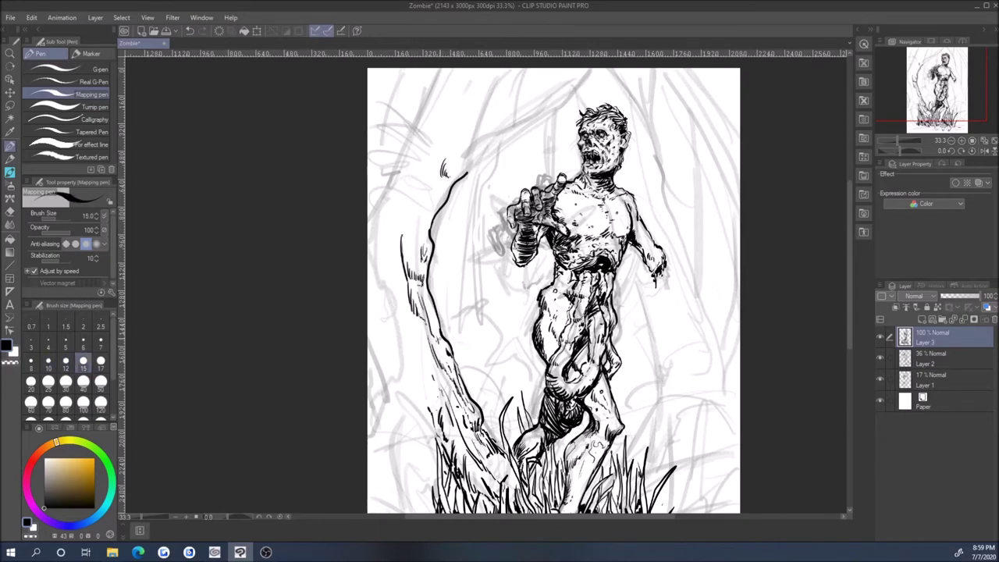
Step: Ink tall grass blades along the outer left side of the clump at the tree's base, ending at brush size 12
scroll(308, 286, down, 3)
key(bracketleft)
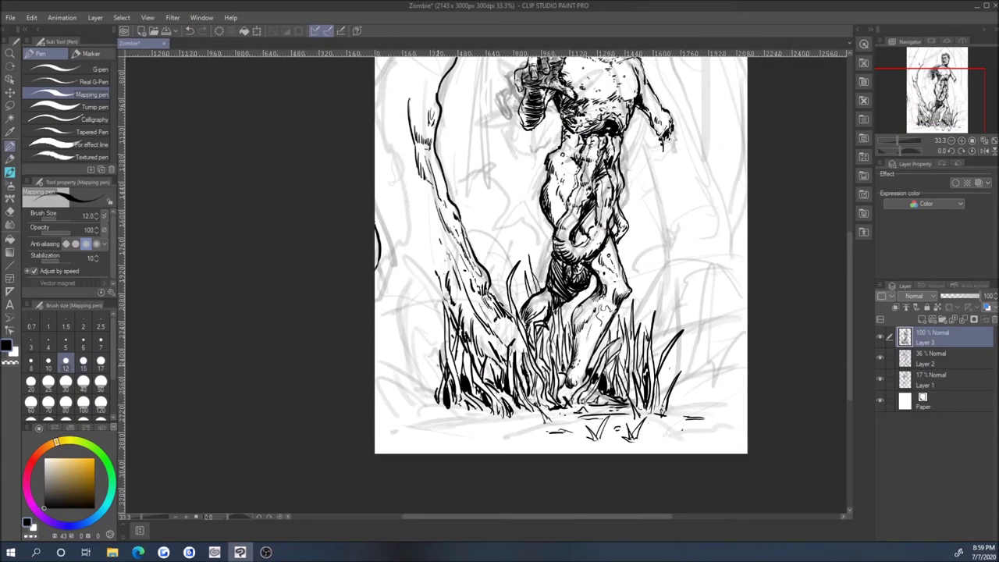
key(bracketleft)
key(bracketright)
key(bracketright)
key(bracketright)
key(bracketleft)
key(bracketleft)
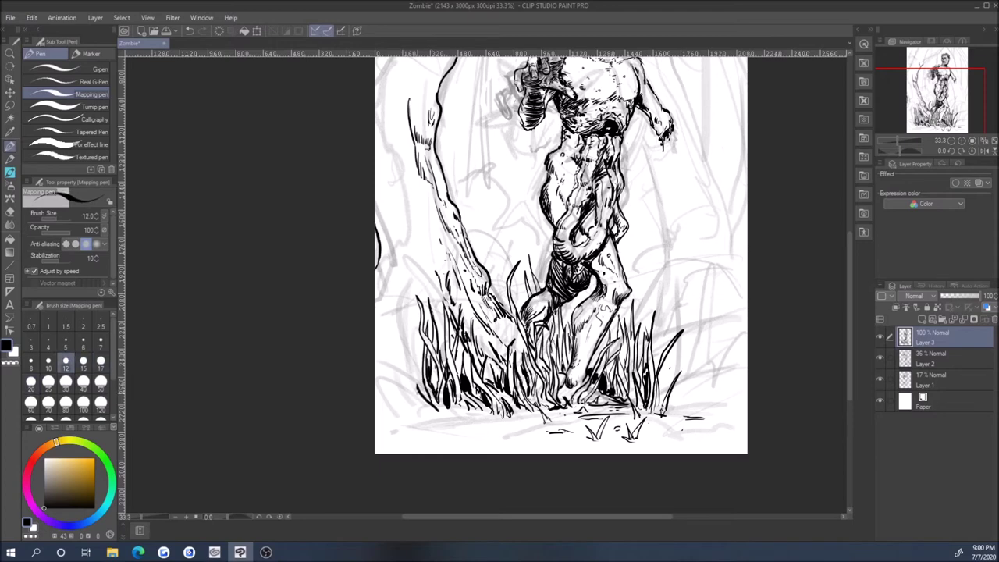
Step: Ink small grass tufts on the bare ground in front of the tree's grass clump
drag(461, 427, 455, 409)
drag(450, 430, 448, 408)
key(bracketleft)
mouse_move(497, 435)
mouse_down()
mouse_move(502, 427)
mouse_move(481, 428)
mouse_up()
key(bracketright)
Step: Ink short ground dashes and an uneven ground contour across the left foreground
drag(562, 328, 579, 238)
key(bracketleft)
drag(443, 350, 456, 349)
key(bracketright)
key(bracketright)
drag(413, 324, 426, 318)
key(bracketleft)
key(bracketleft)
key(bracketright)
Step: Ink long grass blades curving in from both lower corners of the page, and set the brush size to 17
drag(697, 317, 746, 272)
key(bracketright)
drag(728, 296, 764, 321)
drag(417, 284, 391, 320)
drag(424, 331, 391, 349)
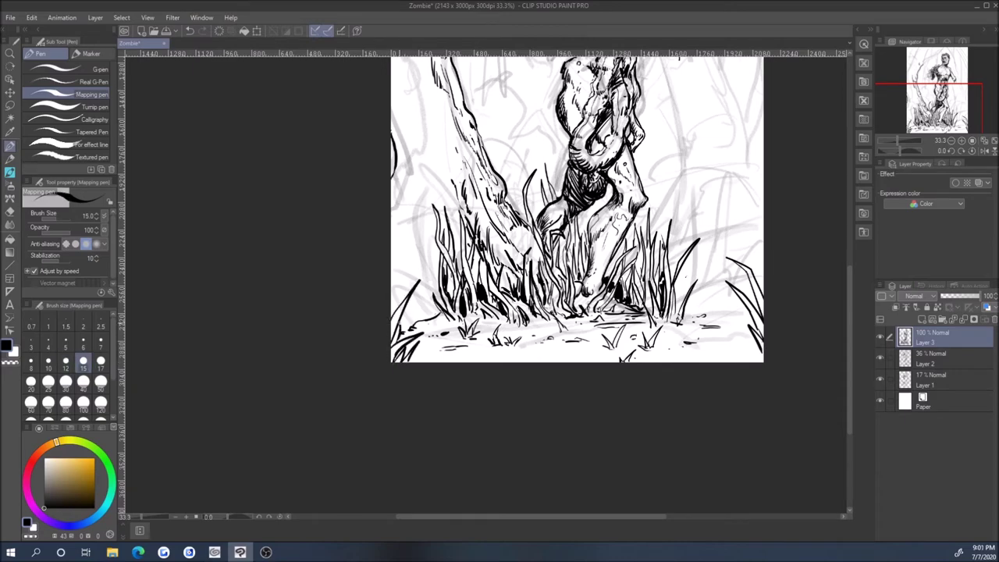
scroll(578, 285, up, 5)
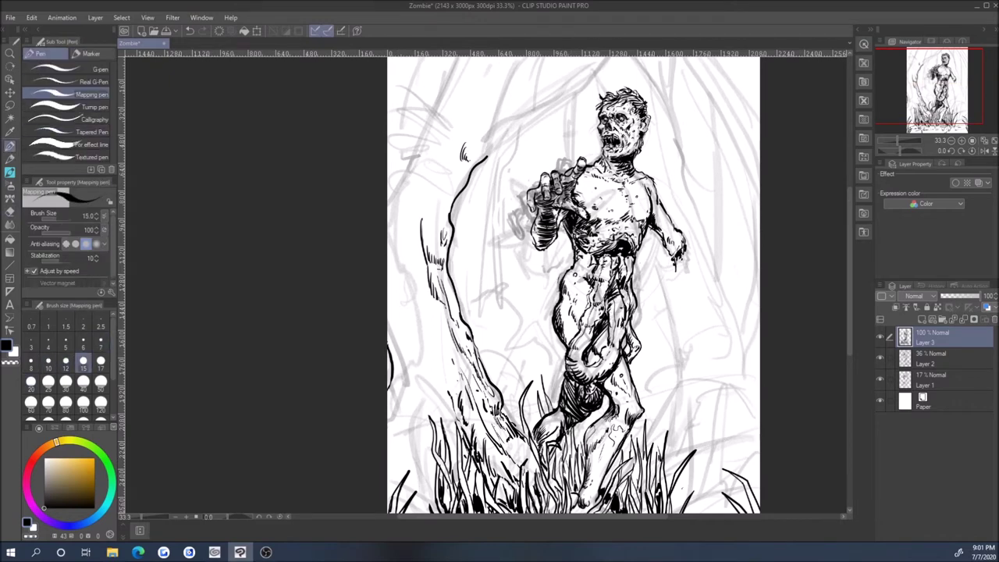
key(e)
key(p)
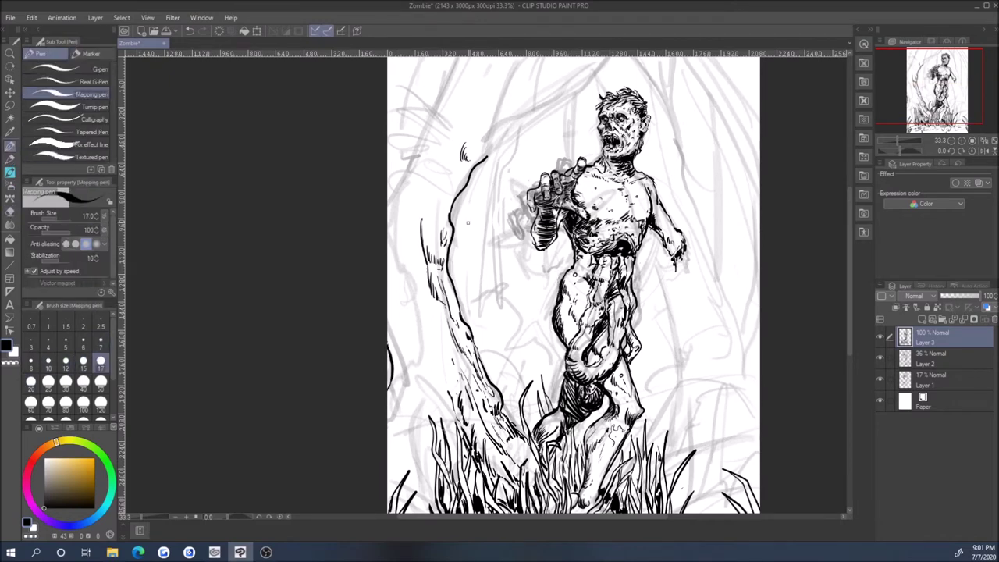
scroll(367, 224, down, 5)
scroll(367, 224, up, 3)
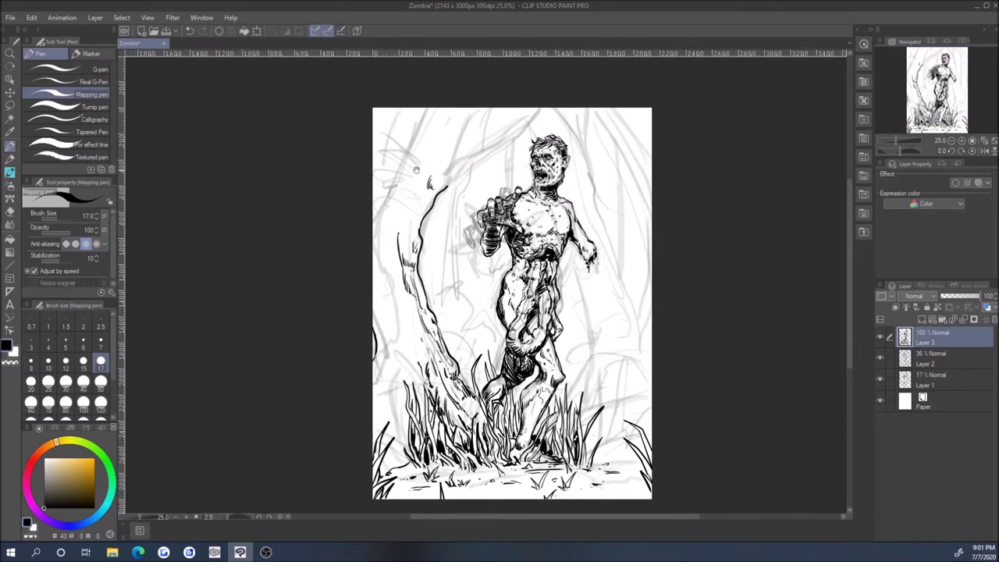
Step: Lasso the zombie's head, rotate it slightly counter-clockwise, and apply the transformation
drag(416, 170, 434, 139)
key(m)
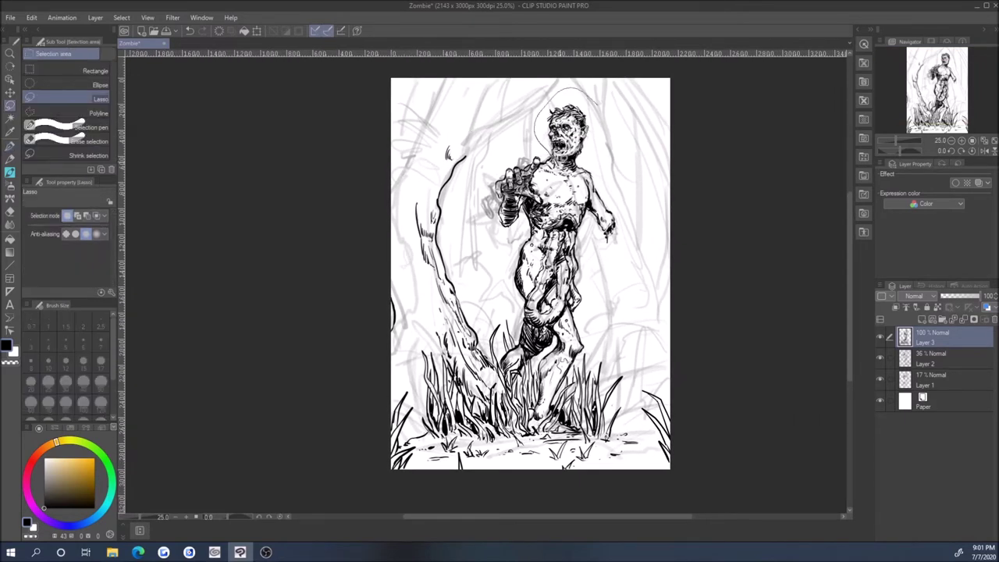
drag(559, 161, 597, 137)
scroll(597, 86, up, 1)
key(ctrl+t)
drag(609, 86, 587, 67)
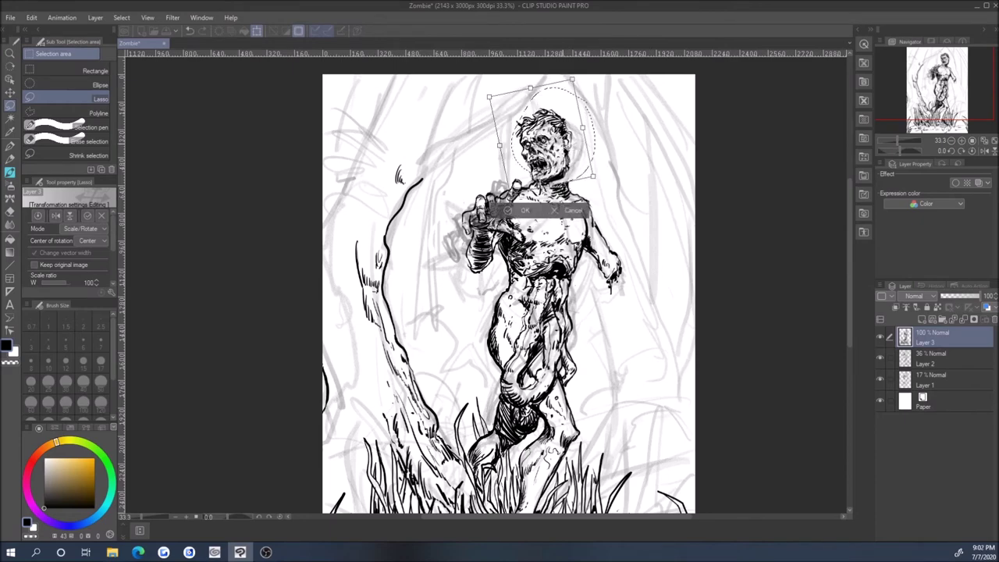
click(521, 211)
Step: Fill the gap in the neck below the rotated head with black Mapping pen strokes at size 12, then set size 15
scroll(504, 156, up, 1)
key(p)
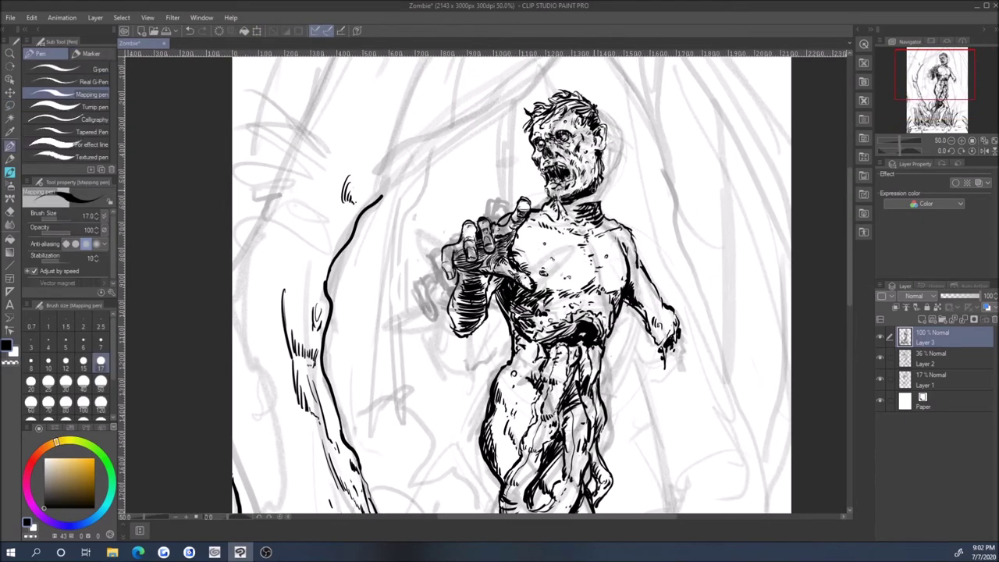
click(66, 361)
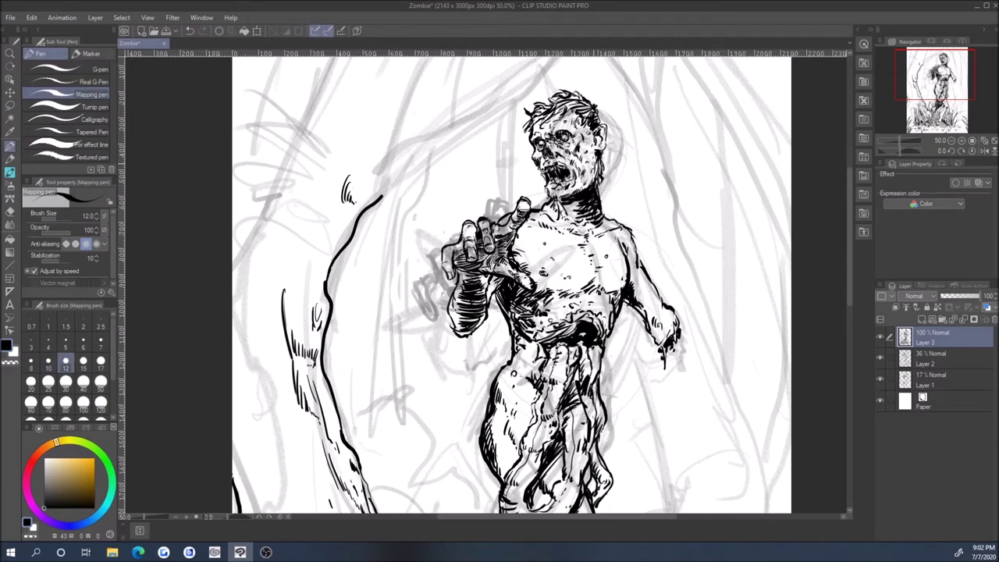
click(83, 361)
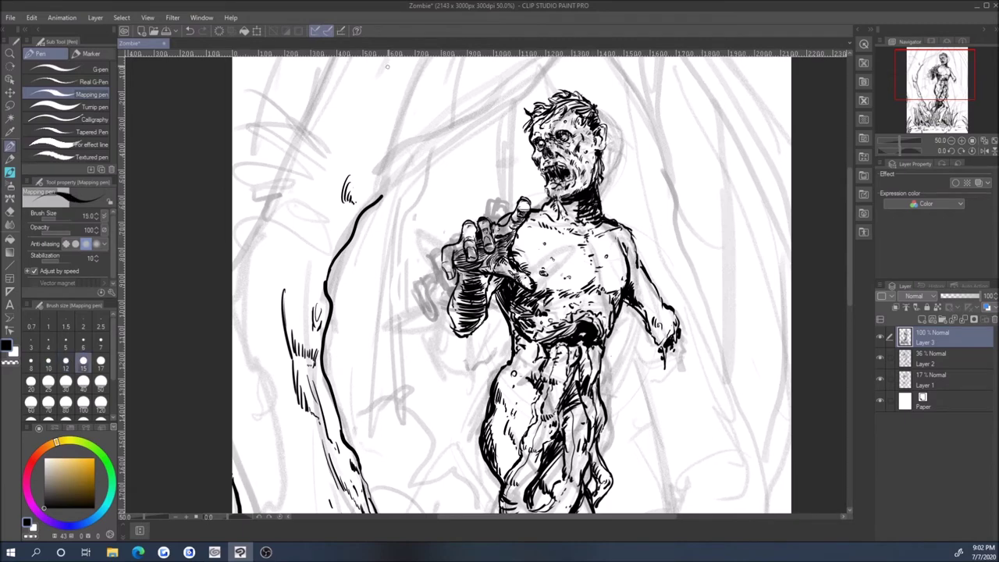
Step: Ink a rough knot cluster on the trunk and bark and grass marks down to the page's left edge
scroll(387, 67, down, 2)
scroll(387, 67, up, 1)
click(101, 361)
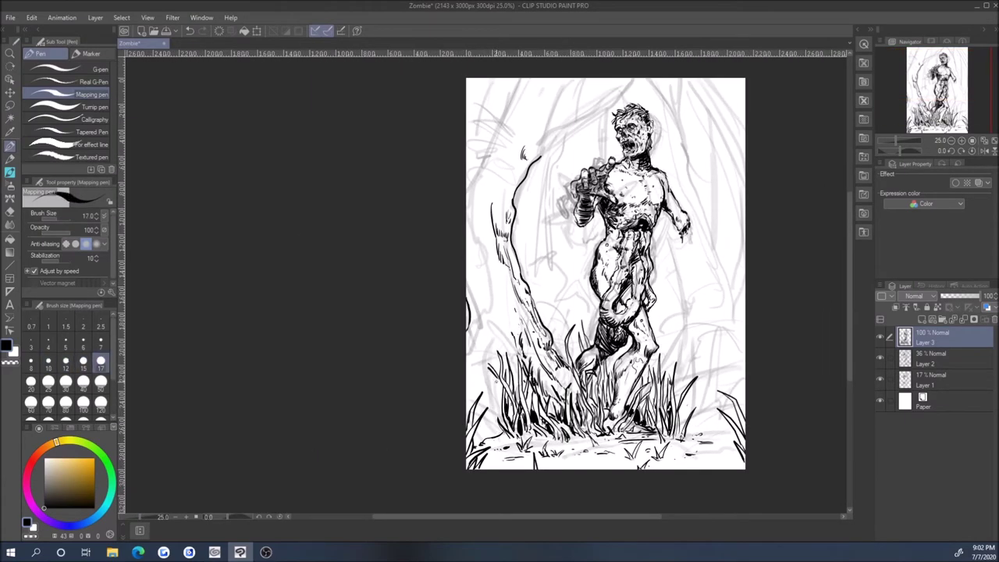
click(83, 361)
key(bracketright)
key(bracketright)
key(bracketleft)
key(bracketleft)
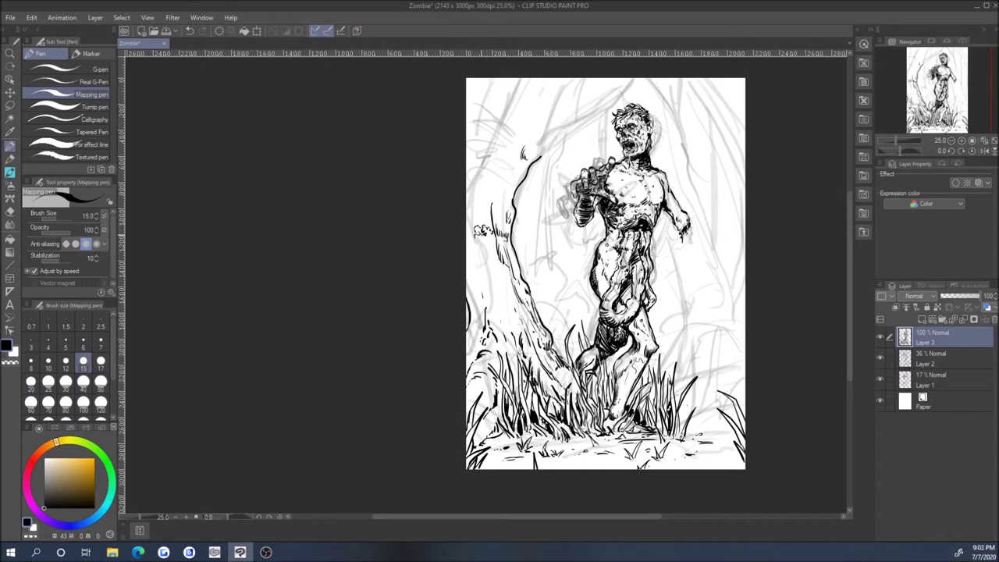
Step: Build up the trunk's knots and ink long bark strokes up its length, using brush sizes 15 to 20
key(bracketright)
key(bracketright)
key(bracketright)
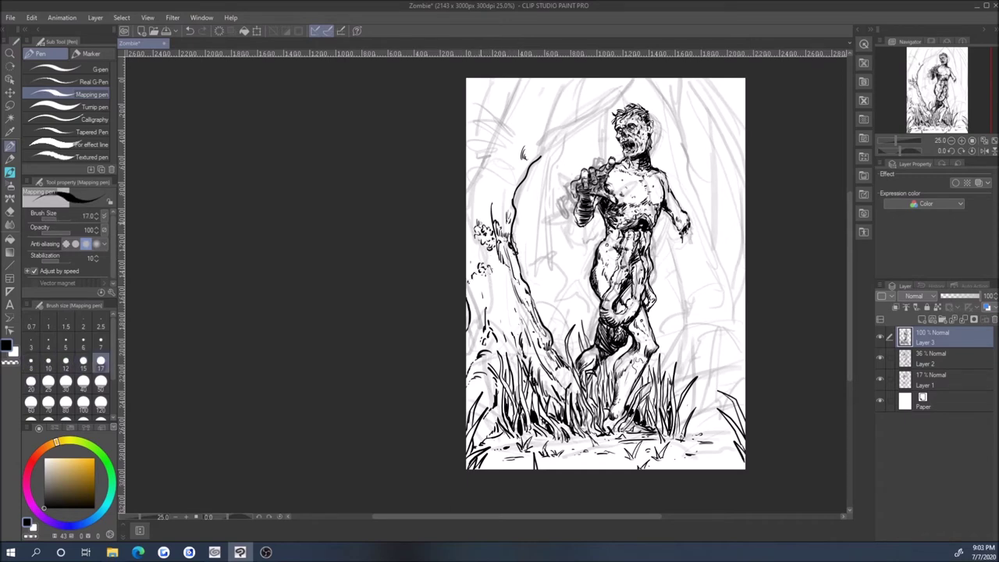
key(bracketleft)
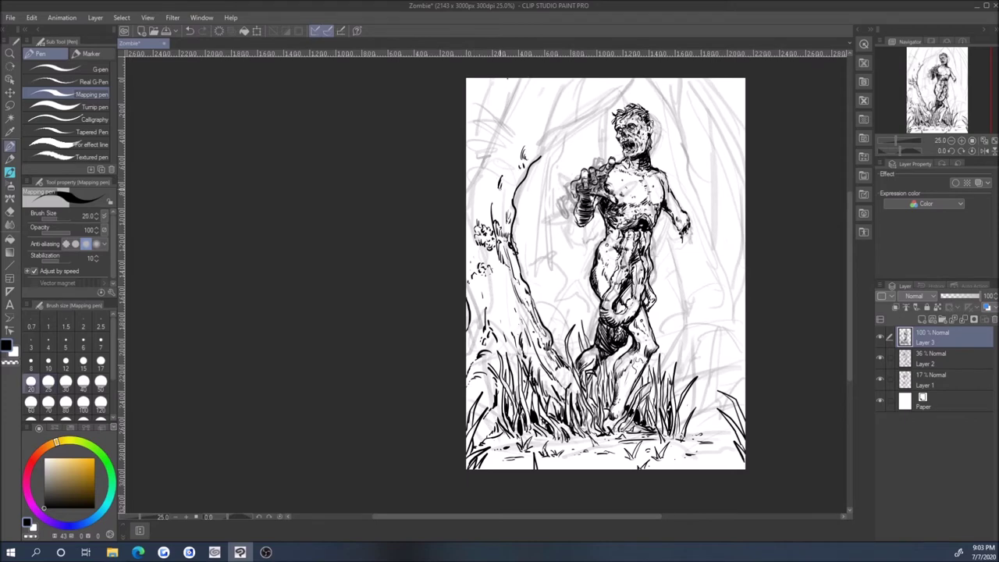
key(bracketleft)
key(bracketleft)
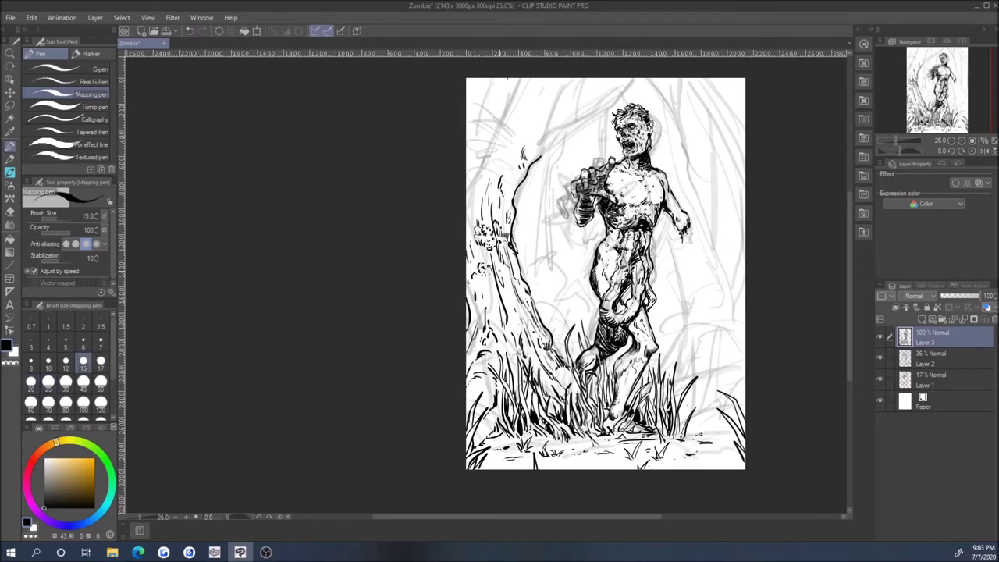
Step: Ink the upper left edge of the tree trunk and add short bark strokes and knots inside it
drag(453, 227, 472, 301)
key(bracketright)
key(bracketright)
mouse_move(508, 184)
mouse_down()
mouse_move(486, 234)
mouse_move(488, 272)
mouse_up()
key(bracketleft)
drag(505, 201, 496, 205)
key(bracketright)
key(bracketleft)
drag(521, 239, 518, 245)
Step: Ink the underside of the branch curving from the trunk to the page top above the zombie's head
key(bracketright)
mouse_move(549, 202)
mouse_down()
mouse_move(563, 225)
mouse_move(589, 209)
mouse_move(634, 153)
mouse_up()
key(bracketleft)
key(bracketright)
key(bracketright)
key(bracketleft)
key(bracketleft)
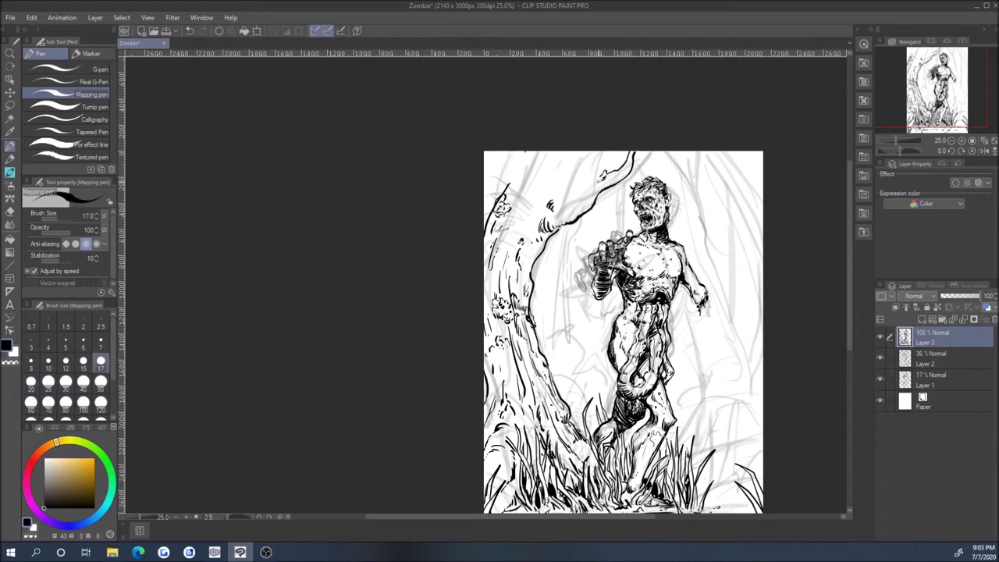
Step: Ink the branch's upper edge and bark shading where it leaves the trunk, using brush sizes up to 20
key(bracketright)
key(bracketright)
key(bracketleft)
key(bracketleft)
key(bracketright)
drag(571, 197, 596, 178)
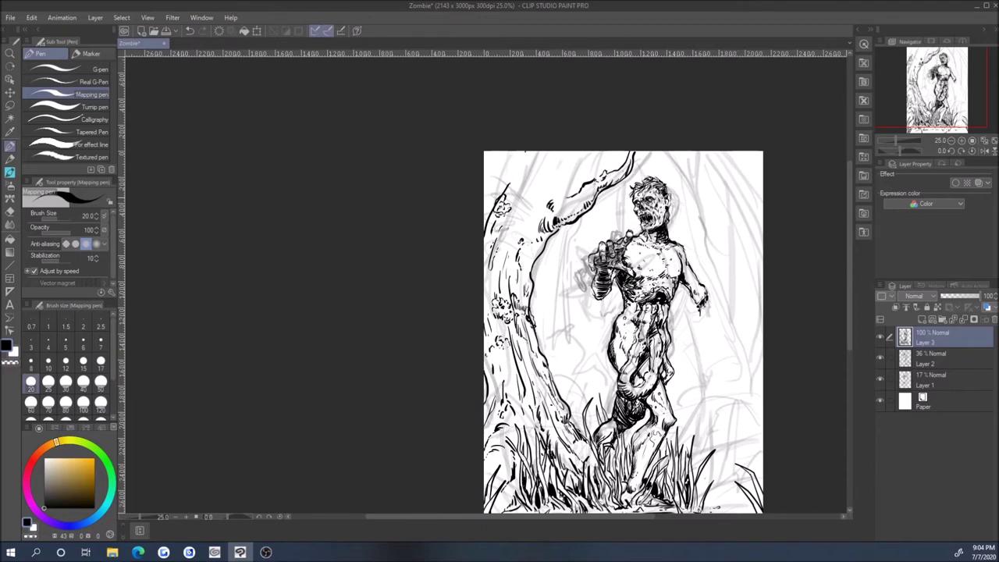
Step: Ink the second limb rising from the trunk to the page top, with its edges and bark marks
scroll(458, 312, down, 2)
key(bracketright)
key(bracketleft)
key(bracketright)
key(bracketleft)
key(bracketleft)
mouse_move(580, 109)
mouse_down()
mouse_move(515, 113)
mouse_move(540, 104)
mouse_move(538, 174)
mouse_up()
key(bracketright)
key(bracketright)
key(bracketleft)
key(bracketright)
key(bracketleft)
key(bracketleft)
key(bracketleft)
Step: Ink ragged vines hanging from the branch beside the zombie's head and add shading strokes along the branch
key(bracketright)
drag(584, 146, 578, 205)
key(bracketleft)
key(bracketright)
key(bracketleft)
drag(593, 161, 592, 183)
key(bracketright)
key(bracketleft)
mouse_move(587, 141)
mouse_down()
mouse_move(582, 187)
mouse_move(570, 155)
mouse_up()
key(bracketleft)
key(bracketright)
key(bracketleft)
Step: Touch up the inked branch area with the eraser, then return to the pen with a larger brush size
key(e)
key(bracketleft)
key(bracketright)
key(bracketright)
key(p)
key(bracketright)
key(bracketright)
Step: Ink additional tall grass blades rising at the outer end of the clump right of the zombie's legs
scroll(625, 301, down, 2)
key(bracketleft)
drag(706, 366, 700, 304)
drag(704, 384, 687, 294)
drag(700, 350, 693, 291)
mouse_move(700, 378)
mouse_down()
mouse_move(695, 331)
mouse_move(678, 303)
mouse_move(681, 349)
mouse_up()
drag(695, 312, 691, 278)
Step: Ink more grass blades between the tree trunk and the bent knee, and set the brush size to 17
key(bracketright)
key(bracketright)
key(bracketleft)
key(bracketright)
key(bracketleft)
key(bracketleft)
drag(554, 295, 547, 261)
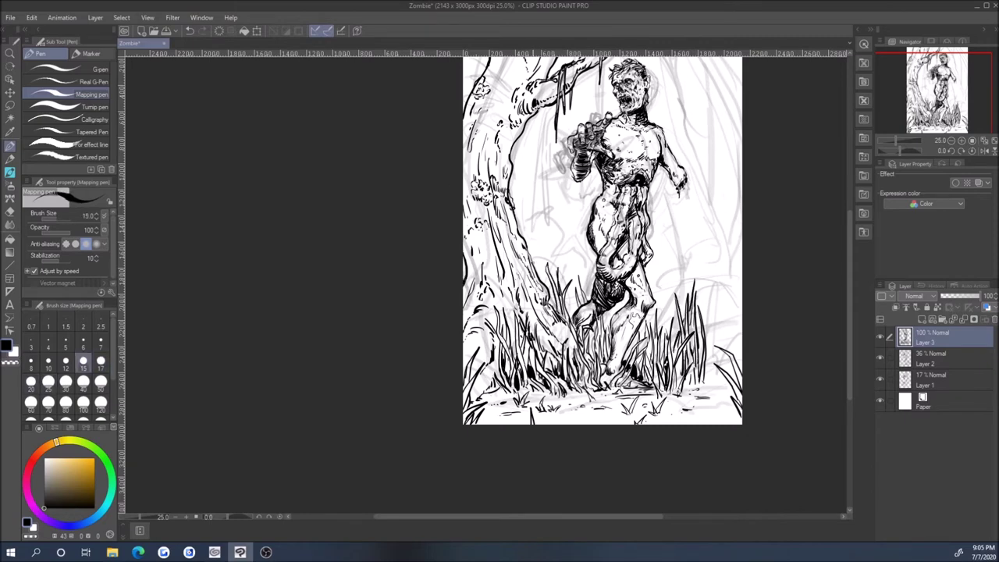
drag(370, 247, 339, 223)
key(bracketright)
key(bracketleft)
key(bracketright)
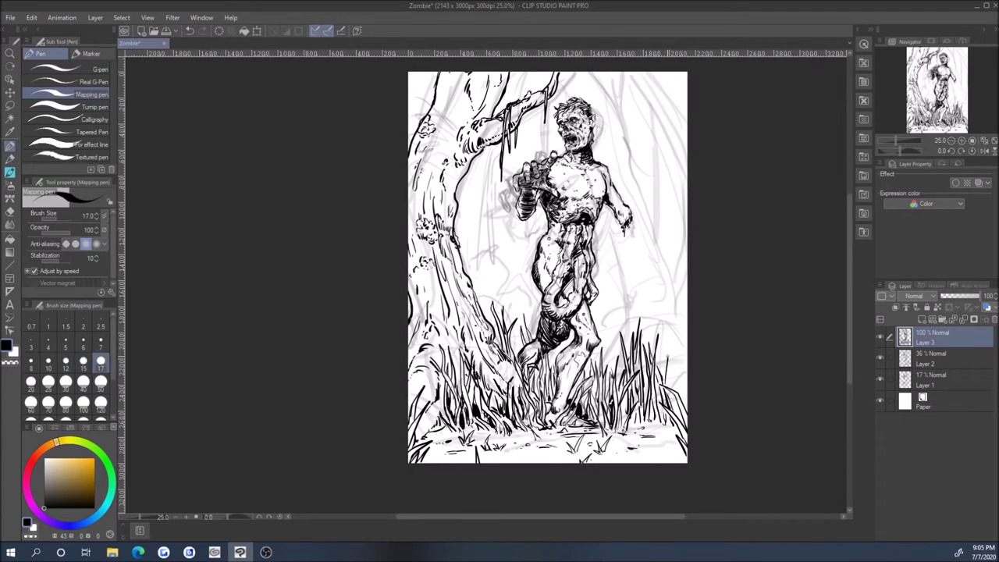
Step: Ink more grass blades at the outer edge of the clump right of the zombie's legs with pen sizes around 17
key(bracketright)
key(bracketright)
key(bracketright)
key(bracketleft)
key(bracketleft)
key(bracketleft)
key(bracketleft)
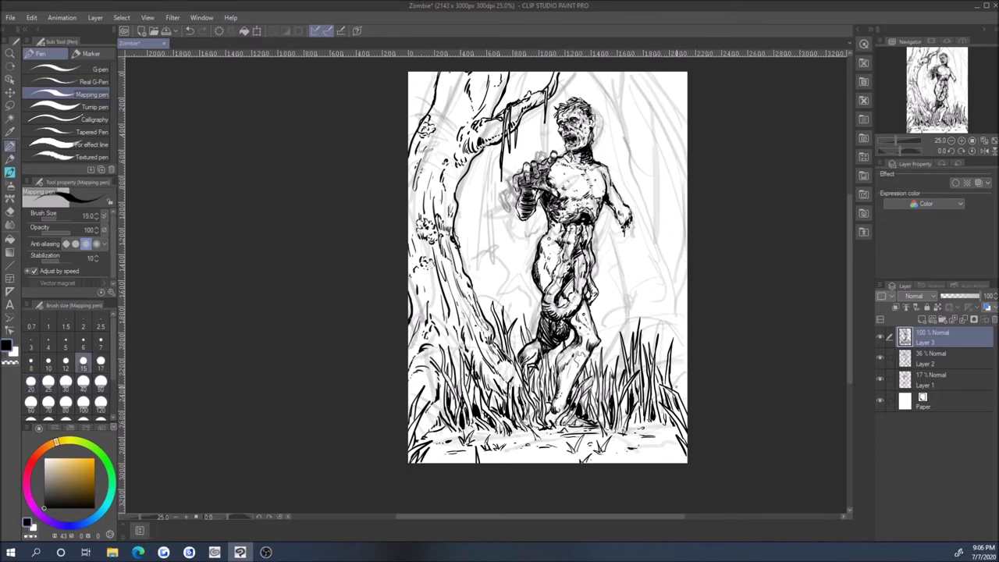
key(bracketright)
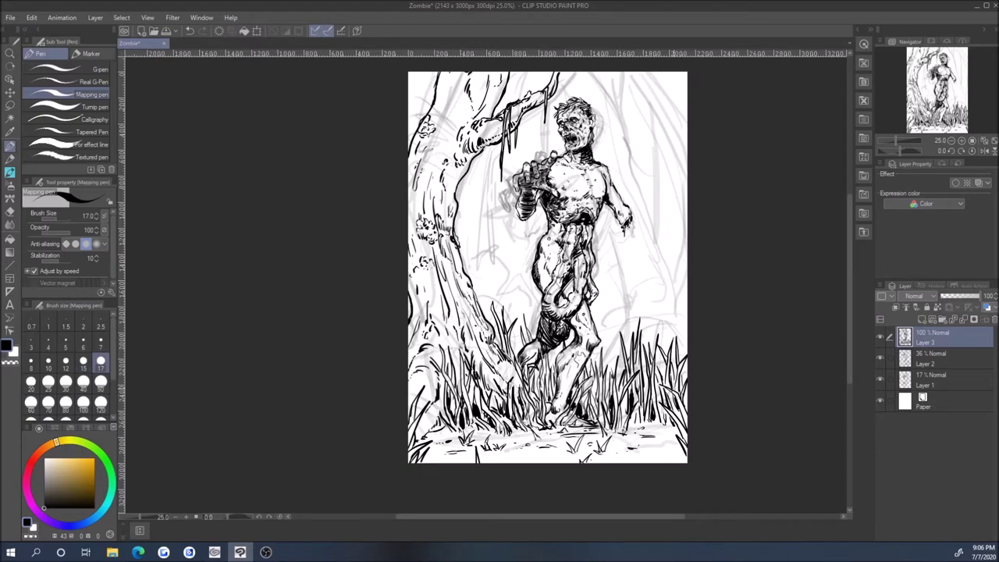
Step: Flip the canvas view horizontally to mirror the drawing
drag(547, 267, 561, 270)
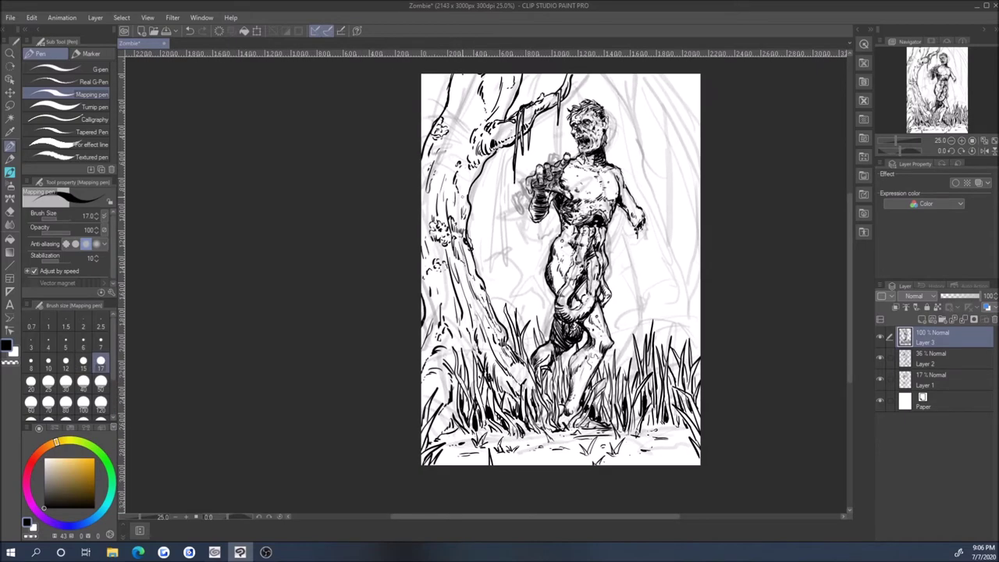
click(147, 17)
mouse_move(180, 30)
click(314, 113)
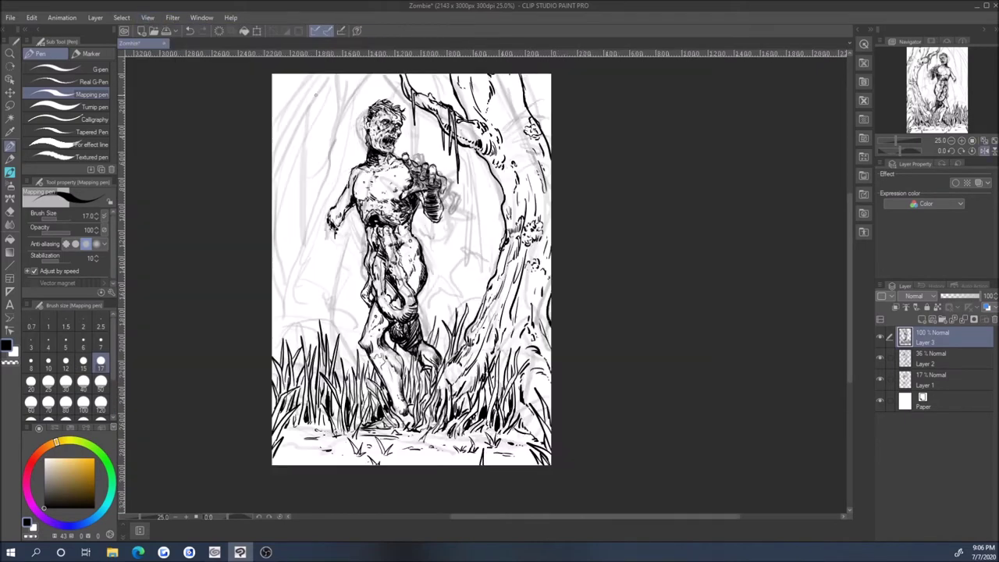
Step: Touch up the inked figure with the hard eraser, then return to the Mapping pen
scroll(440, 224, up, 2)
click(10, 160)
click(47, 362)
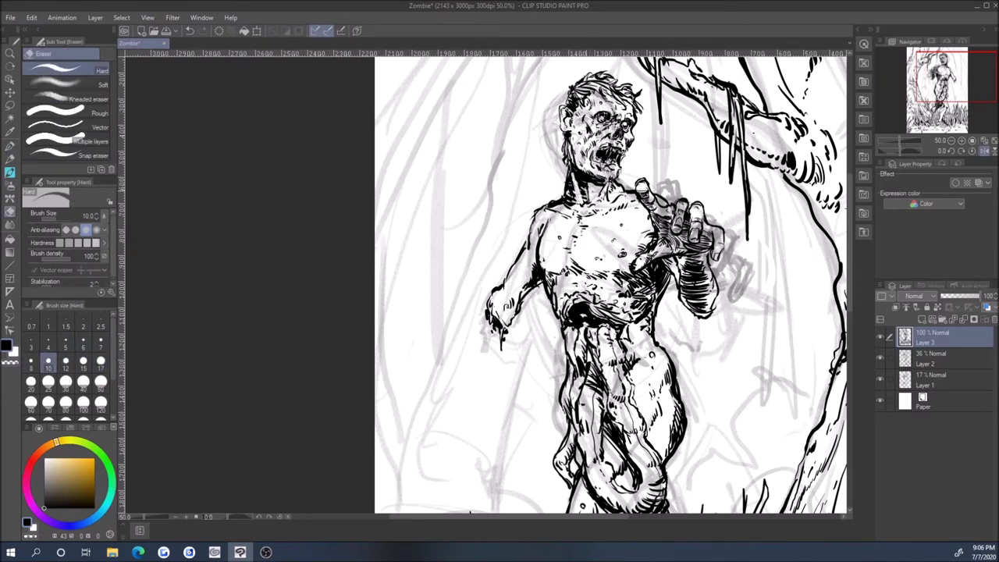
click(84, 362)
click(10, 146)
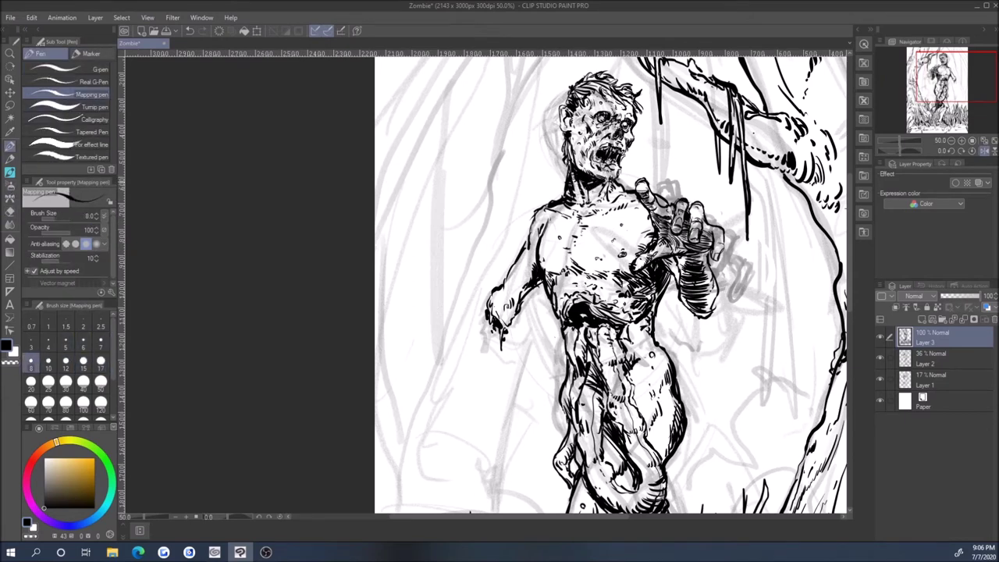
Step: Ink small texture and shading marks on the zombie's body, varying the pen size around 10 to 12
key(bracketright)
key(bracketright)
key(bracketright)
key(bracketright)
key(bracketright)
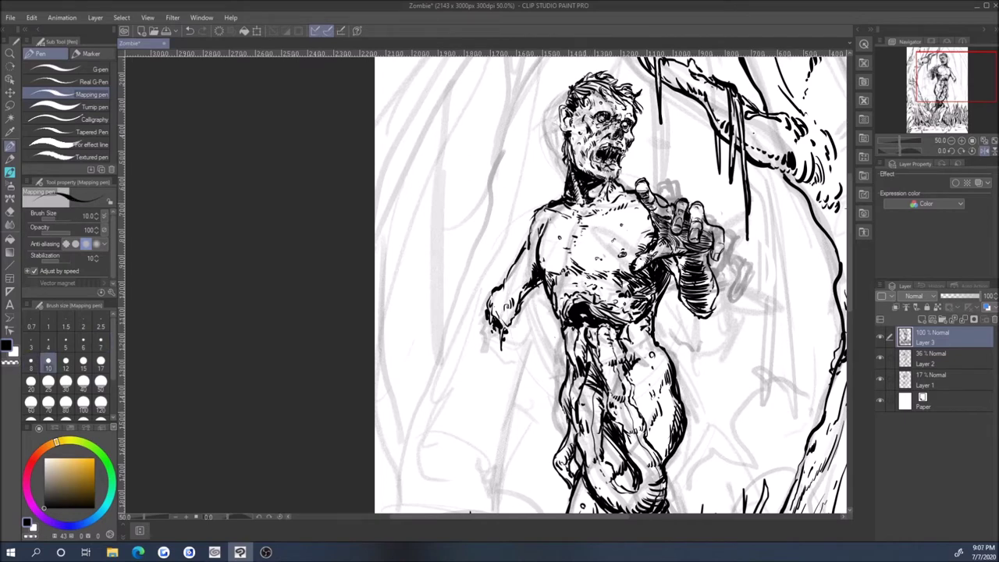
key(bracketleft)
key(bracketleft)
key(bracketleft)
key(bracketright)
key(bracketright)
key(bracketright)
key(bracketright)
key(bracketright)
key(bracketleft)
key(bracketleft)
key(bracketleft)
key(bracketleft)
key(bracketleft)
key(bracketleft)
key(bracketleft)
key(bracketright)
key(bracketright)
key(bracketright)
key(bracketright)
key(bracketleft)
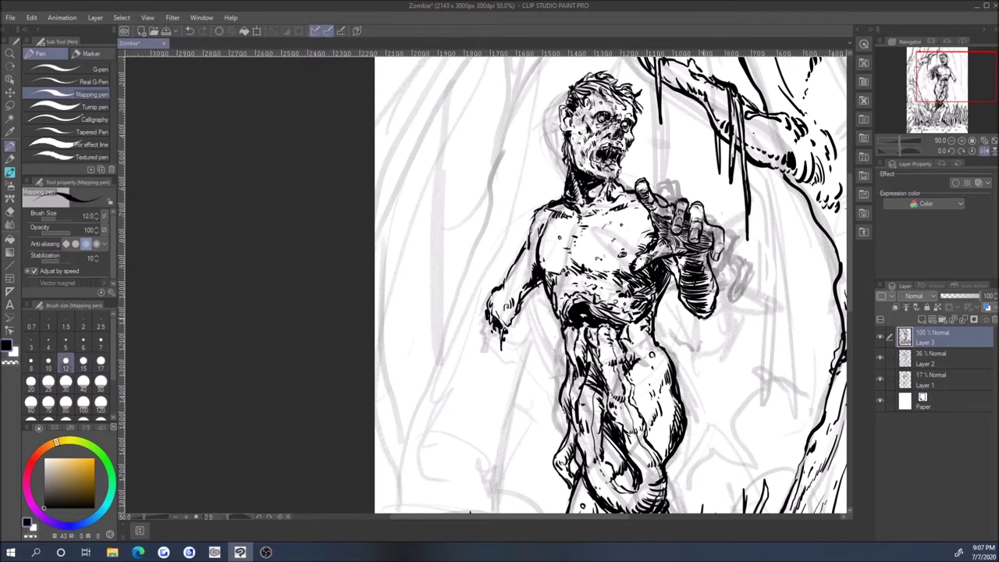
key(bracketright)
key(bracketleft)
key(bracketleft)
key(bracketright)
Step: Ink heavier shadows on the ground around the zombie's feet and the base of the tree, varying the pen size between 17 and 25
scroll(543, 215, down, 2)
drag(599, 312, 549, 299)
key(bracketright)
key(bracketright)
key(bracketright)
key(bracketright)
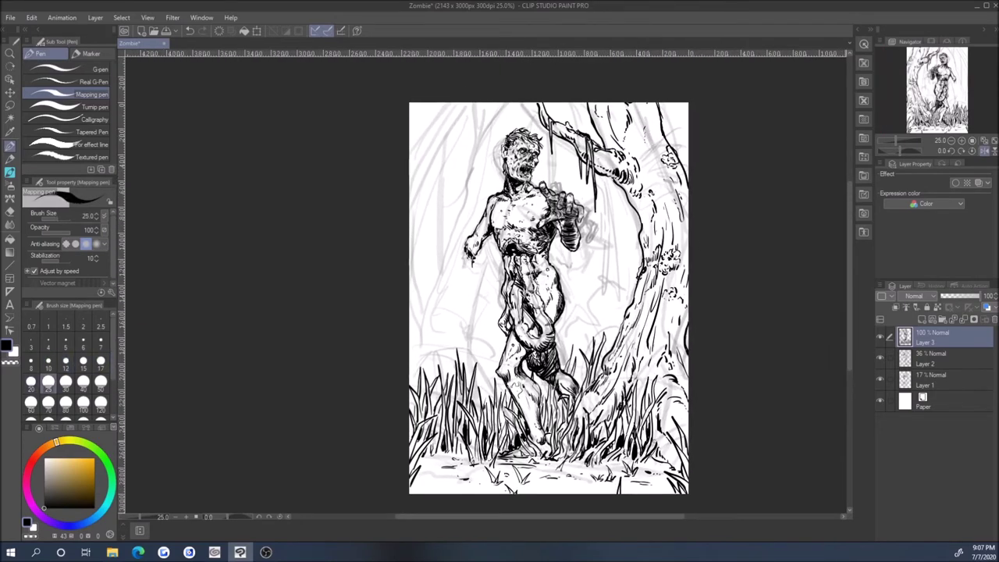
key(bracketleft)
key(bracketleft)
key(bracketright)
key(bracketleft)
key(bracketright)
key(bracketleft)
key(bracketleft)
key(bracketleft)
key(bracketright)
key(bracketright)
key(bracketright)
key(bracketright)
key(bracketleft)
key(bracketleft)
key(bracketleft)
key(bracketleft)
key(bracketleft)
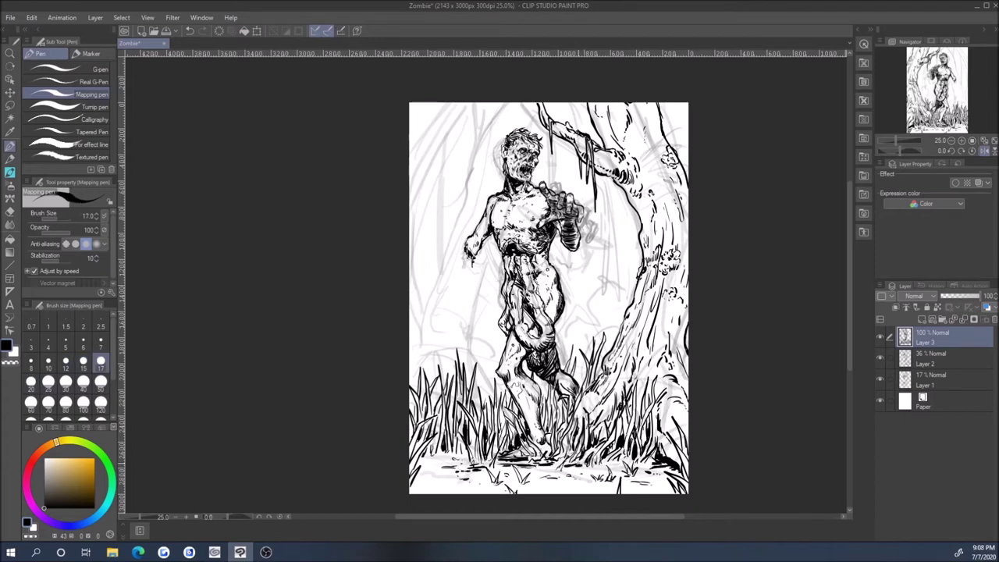
Step: Add short ink strokes along the ground below the grass left of the zombie's feet with pen sizes around 15
key(bracketright)
key(bracketright)
key(bracketright)
key(bracketleft)
key(bracketleft)
key(bracketright)
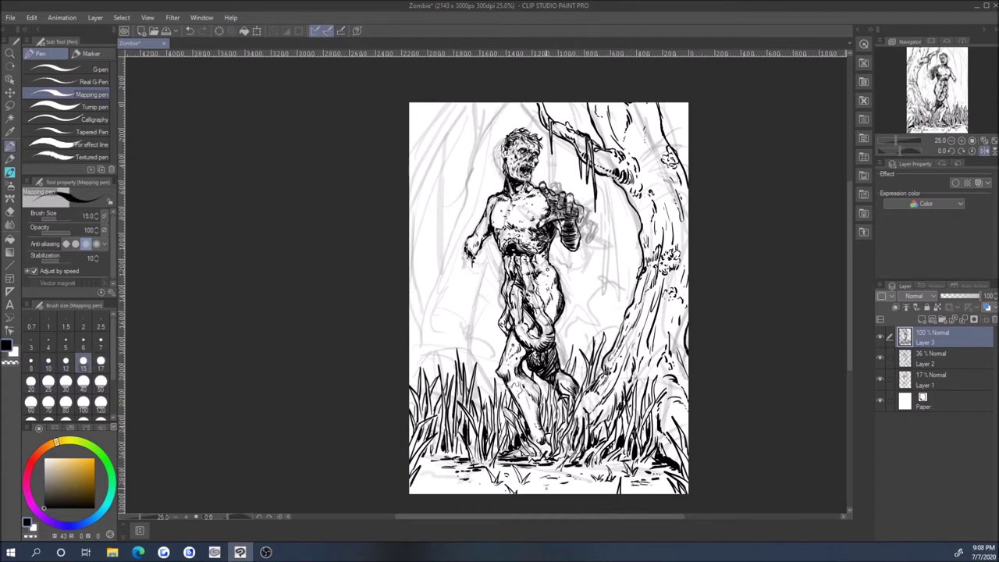
Step: Ink the inner outline of a second tree trunk left of the zombie, from the page top down to the grass, with pen size 20
key(bracketright)
key(bracketleft)
key(bracketright)
key(bracketright)
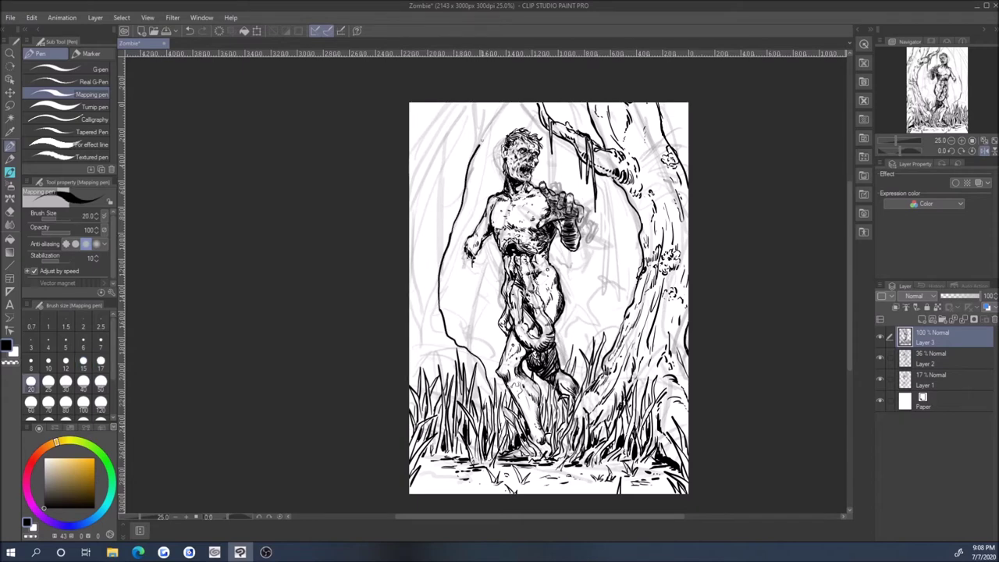
drag(480, 146, 498, 104)
Step: Ink the upper contours and first long bark lines of the left tree trunk, starting with pen size 17
click(101, 362)
drag(460, 175, 440, 225)
key(bracketright)
key(bracketright)
drag(431, 279, 422, 319)
key(bracketleft)
drag(451, 103, 410, 198)
key(bracketleft)
key(bracketright)
key(bracketright)
drag(440, 111, 420, 166)
key(bracketright)
Step: Extend the bark lines down the middle and outer side of the left trunk to its roots in the grass
key(bracketleft)
key(bracketleft)
key(bracketleft)
key(bracketright)
mouse_move(434, 214)
mouse_down()
mouse_move(418, 267)
mouse_move(439, 267)
mouse_up()
key(bracketleft)
key(bracketright)
key(bracketleft)
mouse_move(431, 173)
mouse_down()
mouse_move(411, 231)
mouse_move(414, 303)
mouse_up()
key(bracketright)
drag(433, 335, 420, 375)
key(bracketright)
mouse_move(470, 356)
mouse_down()
mouse_move(477, 393)
mouse_move(450, 433)
mouse_up()
Step: Fill the left trunk with short bark hatching marks, varying the pen size between strokes
key(bracketright)
key(bracketleft)
key(bracketleft)
key(bracketright)
key(bracketright)
mouse_move(450, 148)
mouse_down()
mouse_move(446, 178)
mouse_move(461, 147)
mouse_up()
key(bracketleft)
key(bracketright)
key(bracketright)
key(bracketleft)
key(bracketleft)
key(bracketright)
drag(420, 214, 414, 252)
key(bracketright)
key(bracketleft)
key(bracketleft)
key(bracketleft)
Step: Ink vines hanging from the top of the page beside the left trunk, then reduce the pen size to 7
mouse_move(478, 103)
mouse_down()
mouse_move(456, 134)
mouse_move(479, 192)
mouse_up()
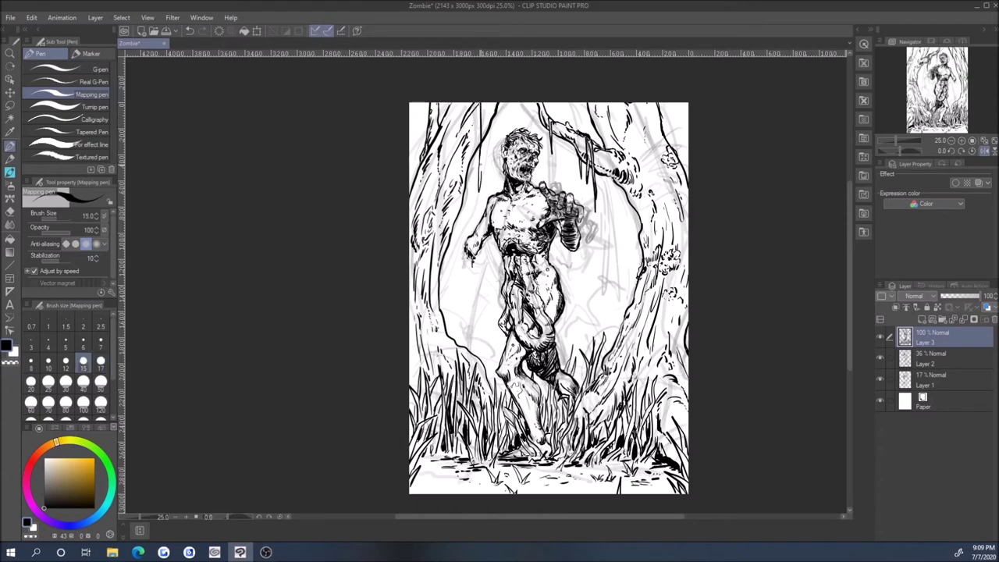
key(bracketleft)
key(bracketleft)
key(bracketleft)
key(bracketleft)
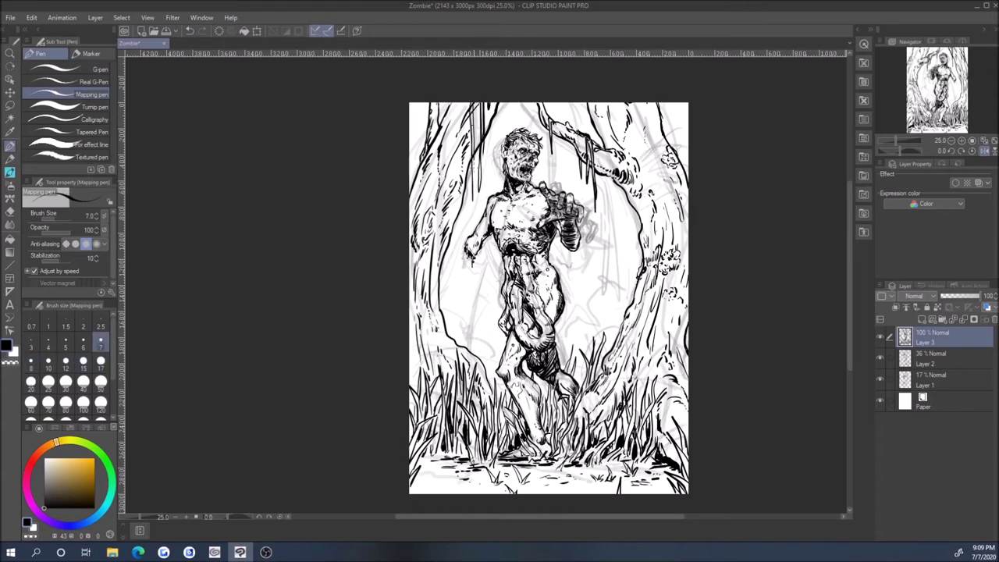
Step: Ink knots and fine shading on the left trunk and its root, then touch up with the eraser at size 12
drag(427, 184, 432, 201)
key(bracketright)
mouse_move(429, 261)
mouse_down()
mouse_move(436, 273)
mouse_move(424, 278)
mouse_move(439, 286)
mouse_up()
key(bracketright)
key(bracketright)
key(bracketright)
drag(434, 337, 459, 353)
key(bracketleft)
key(e)
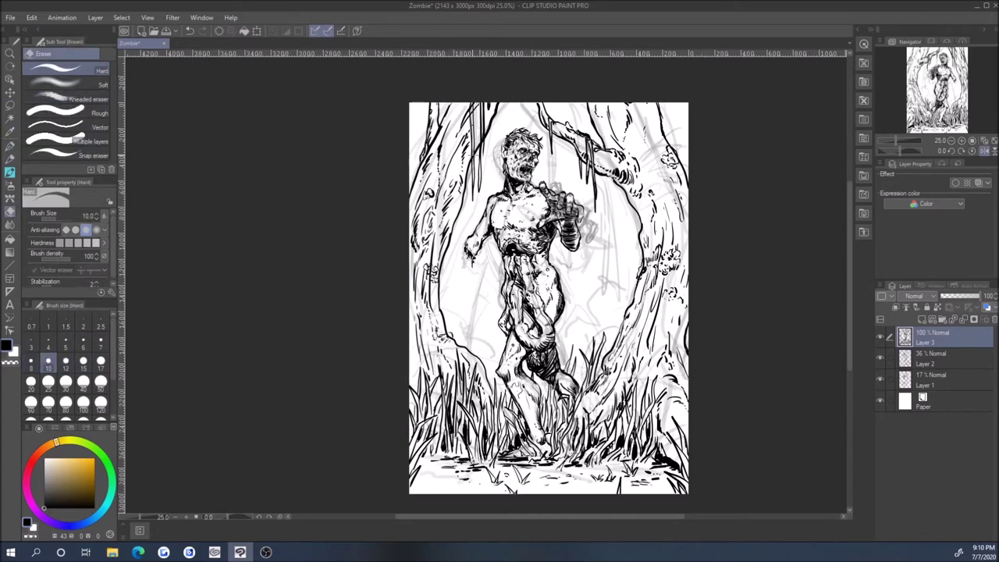
key(bracketright)
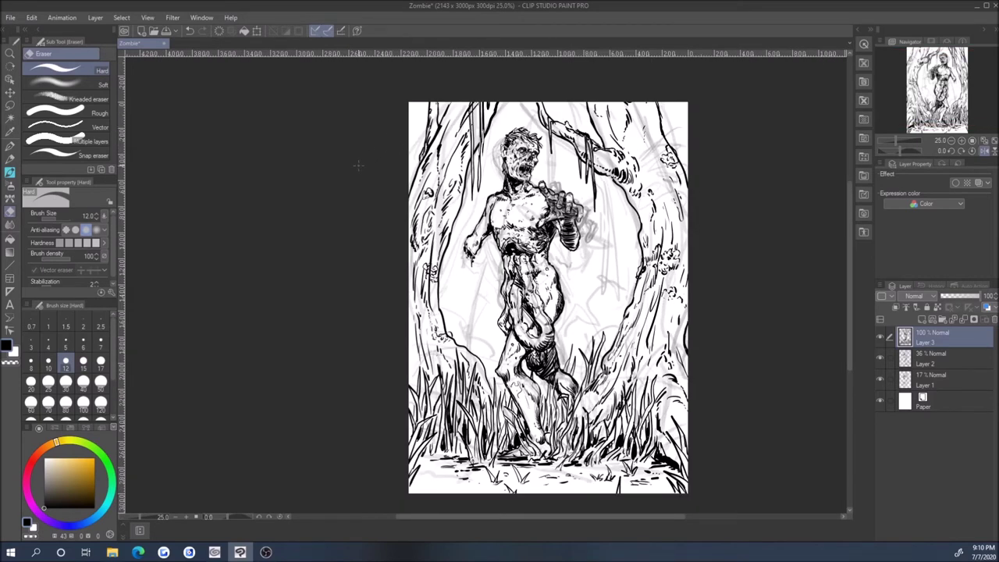
Step: Hide sketch layers Layer 1 and Layer 2, and add a new raster layer beneath the ink on Layer 3
click(881, 383)
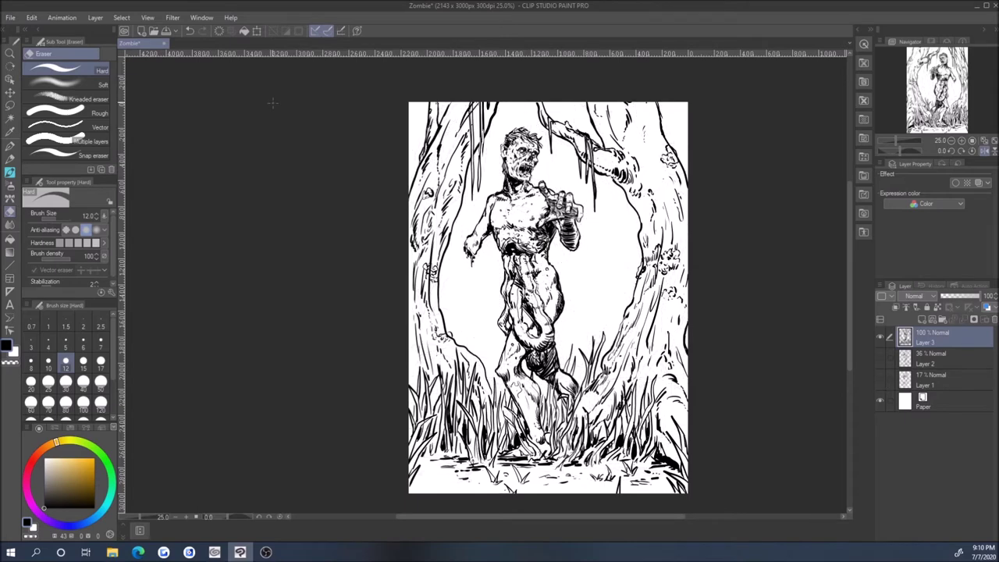
click(923, 319)
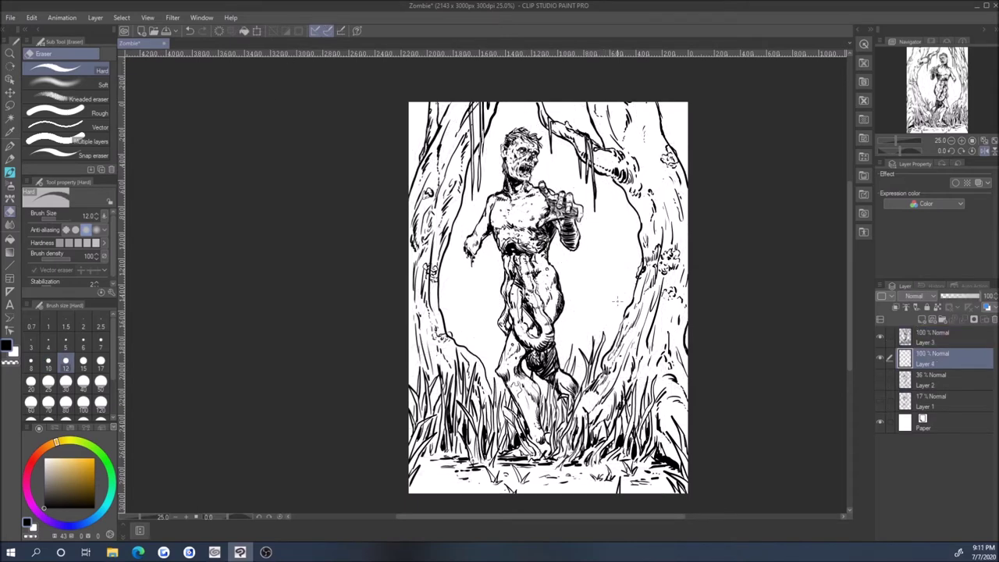
Step: Ink thin outlines of background trees between the zombie and the right tree using the Mapping pen at sizes 12 and 15
key(p)
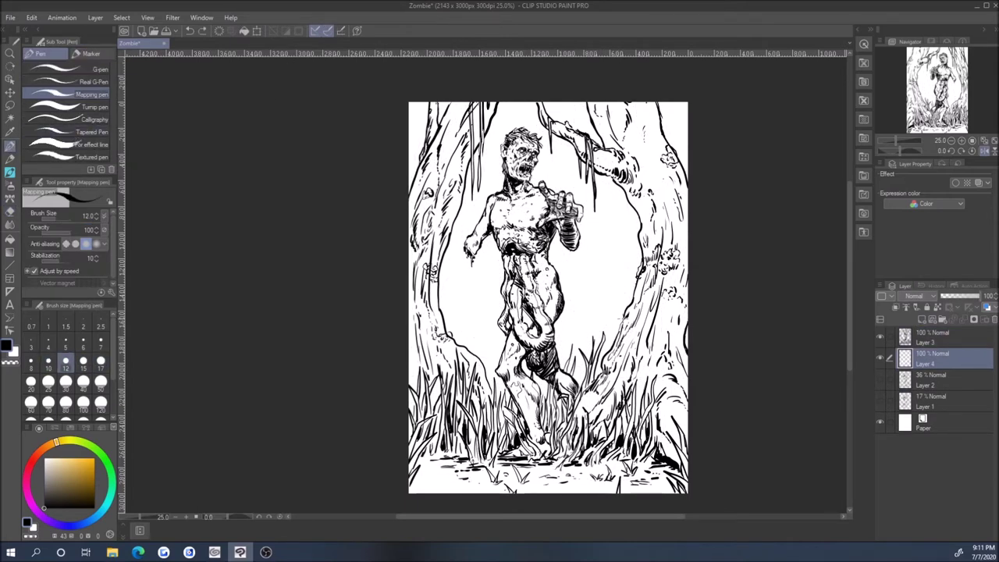
drag(615, 313, 603, 234)
key(bracketright)
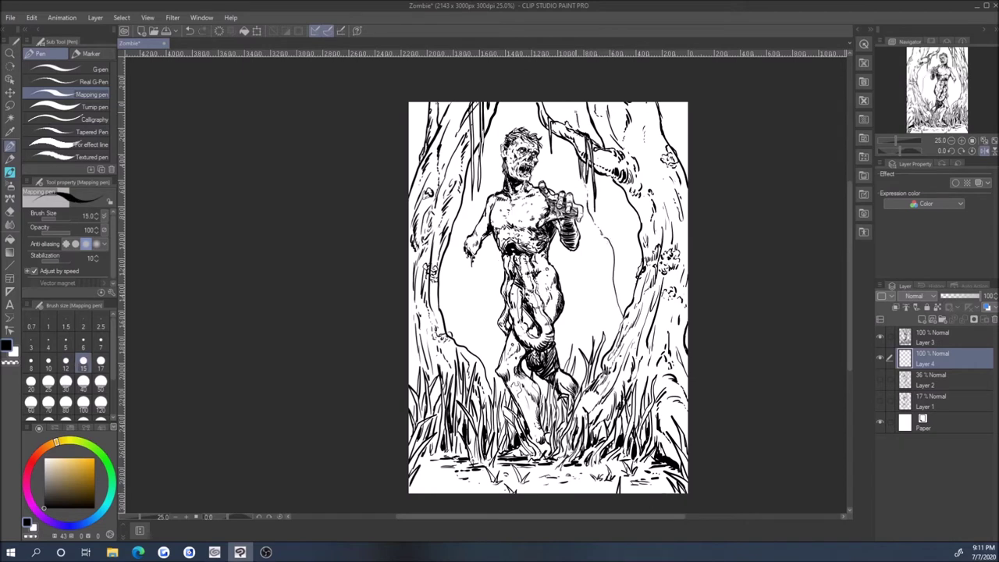
drag(584, 377, 574, 356)
drag(586, 316, 579, 260)
drag(553, 192, 544, 136)
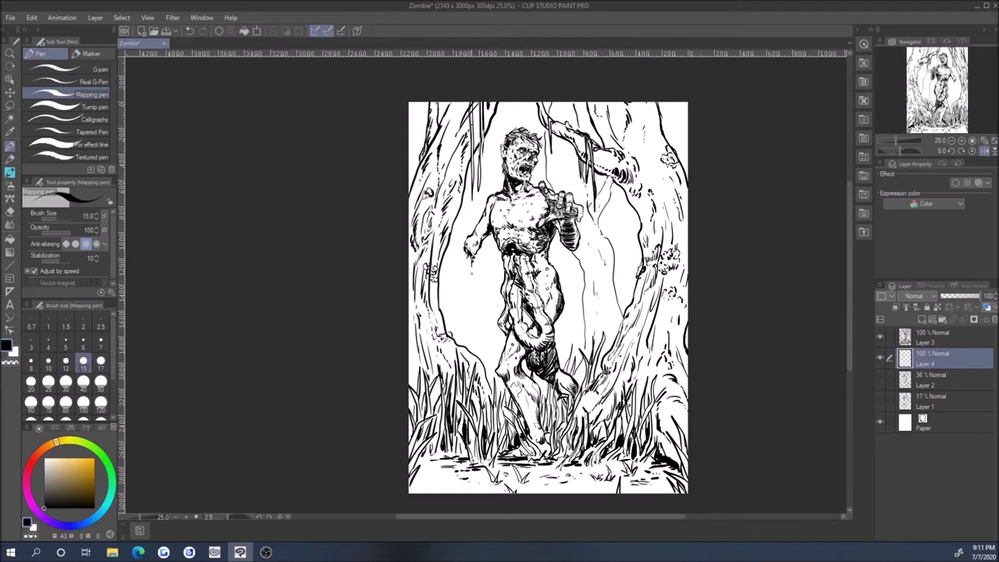
Step: Ink thin background tree lines between the left trunk and the zombie with pen size 12, then raise it to 15
key(bracketleft)
drag(450, 320, 462, 290)
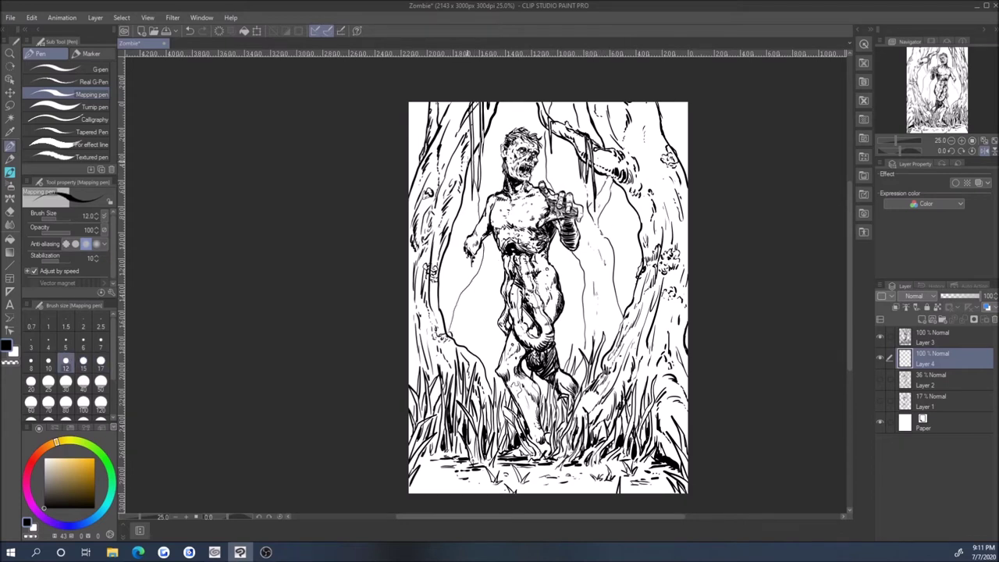
key(bracketright)
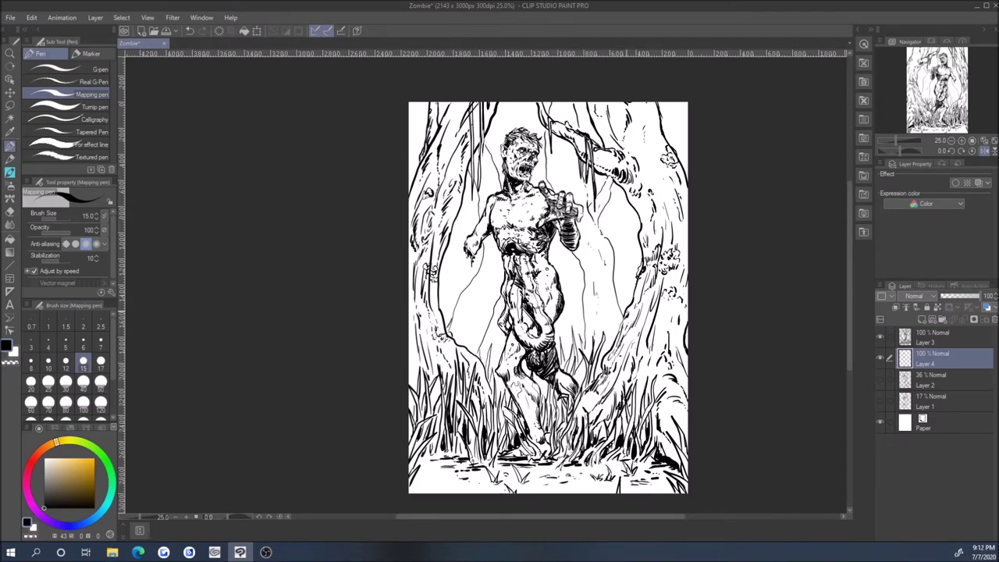
Step: Set the Mapping pen size to 10
key(bracketleft)
key(bracketleft)
key(ctrl+minus)
key(ctrl+minus)
key(ctrl+plus)
key(ctrl+plus)
key(ctrl+plus)
key(ctrl+plus)
key(ctrl+minus)
key(ctrl+minus)
click(963, 296)
key(ctrl+z)
Step: Rename Layer 3 as Main Ink and Layer 4 as Background Ink, and save the drawing
click(927, 343)
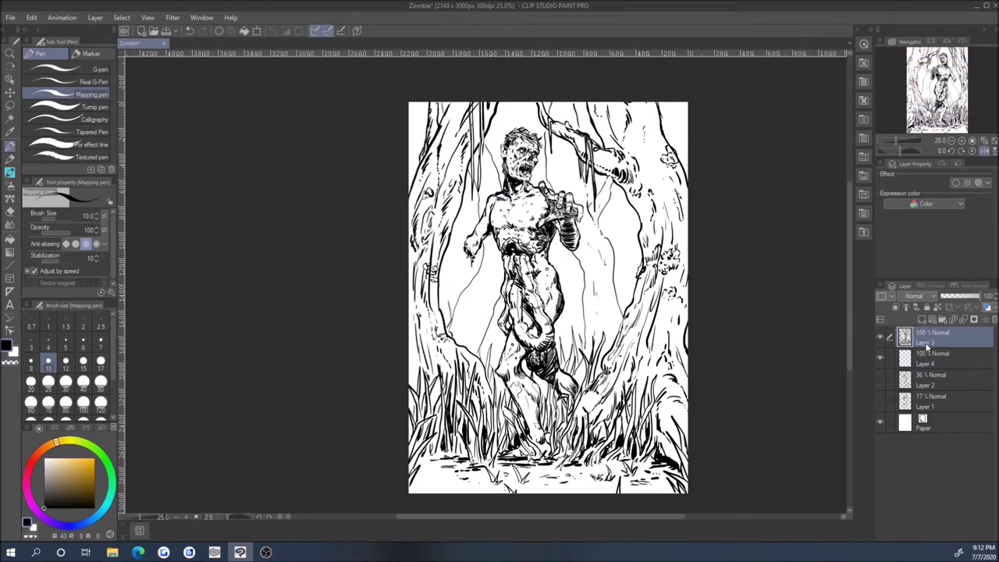
double_click(929, 361)
text(Background Ink)
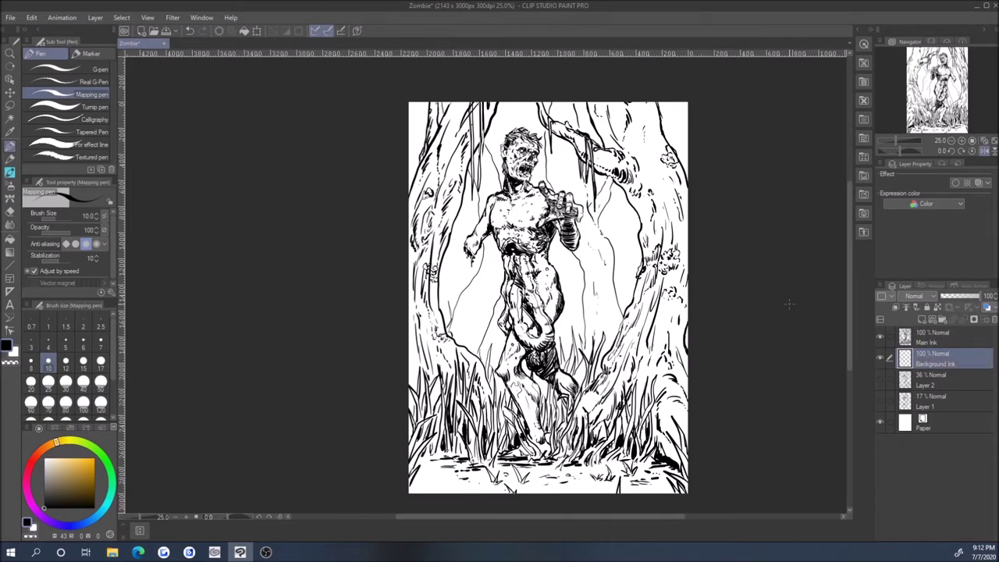
click(11, 17)
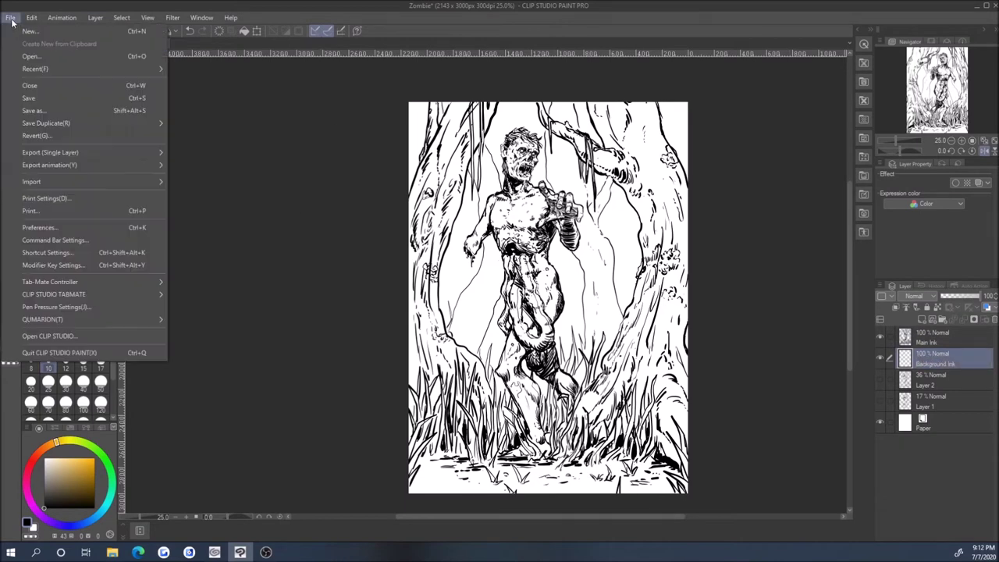
click(25, 102)
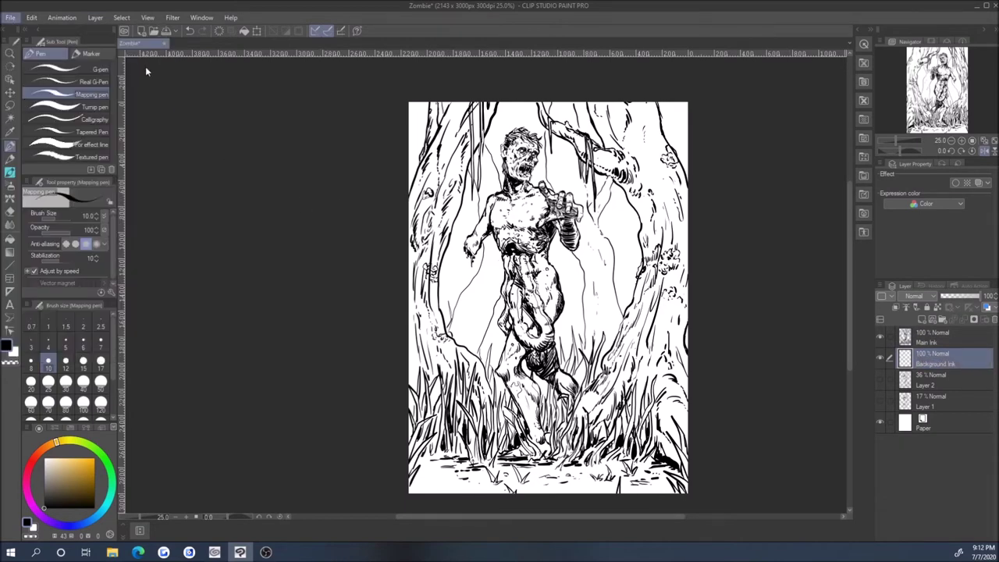
Step: Increase the Mapping pen size to 60 for work on the Background Ink layer
drag(324, 181, 288, 221)
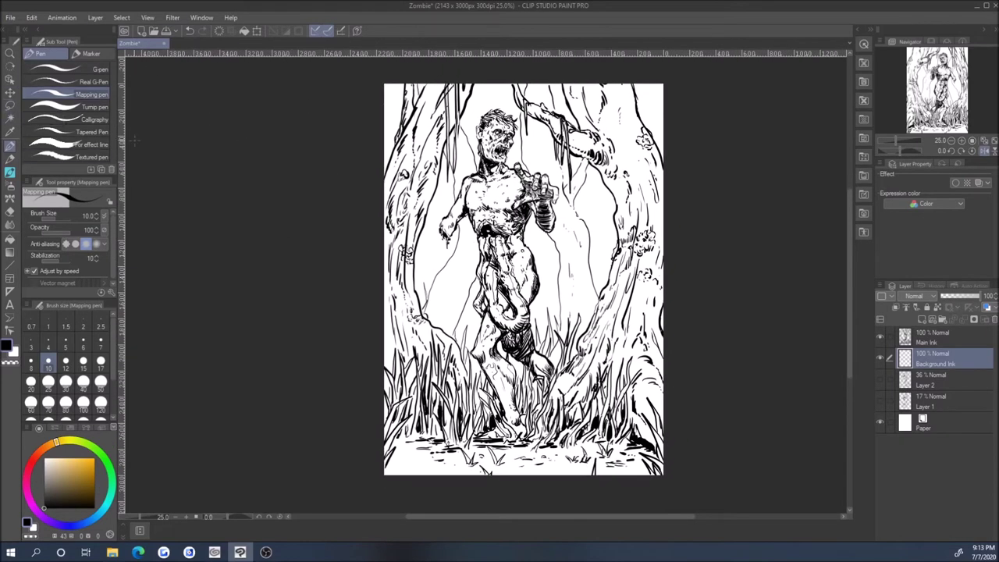
key(bracketright)
key(bracketright)
key(bracketright)
key(bracketright)
key(bracketright)
key(bracketright)
key(bracketright)
key(bracketright)
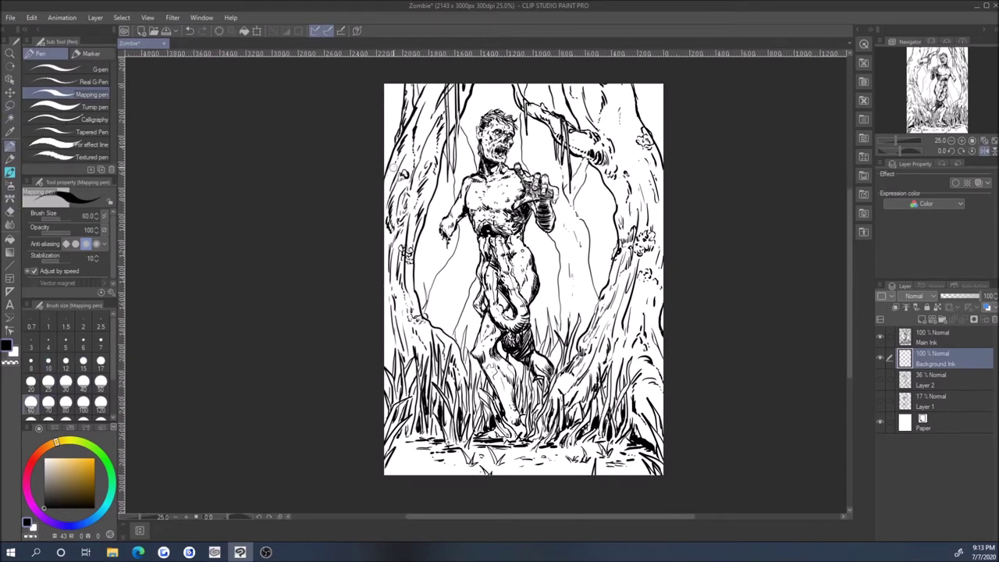
Step: Add a new layer beneath the ink layers and paint a grey patch on the zombie's chest with the Mapping pen at size 120
key(ctrl+shift+n)
key(x)
key(bracketright)
key(bracketright)
key(bracketright)
key(bracketright)
key(bracketright)
mouse_move(504, 188)
mouse_down()
mouse_move(482, 204)
mouse_move(488, 222)
mouse_up()
scroll(449, 164, up, 2)
click(173, 17)
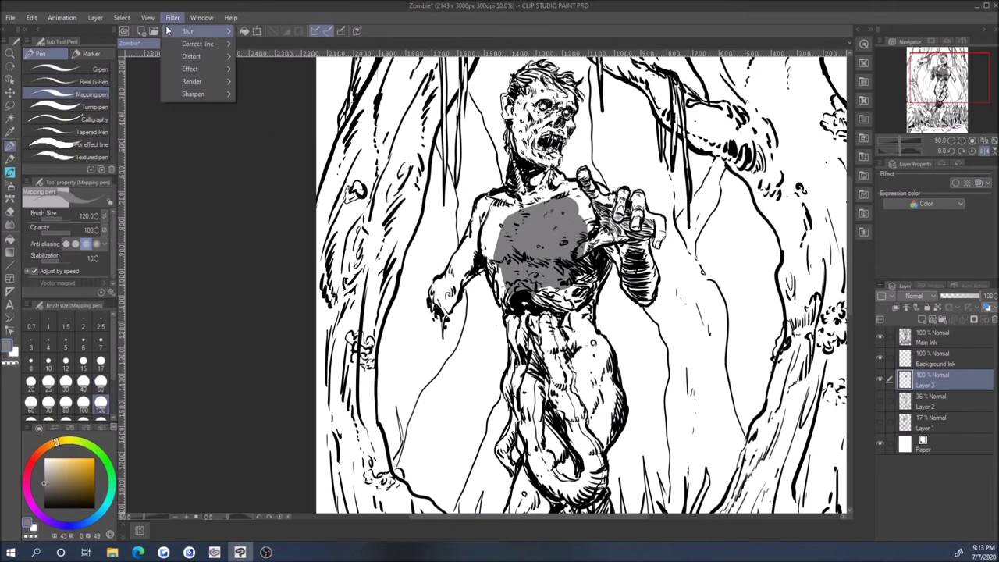
mouse_move(148, 19)
key(Escape)
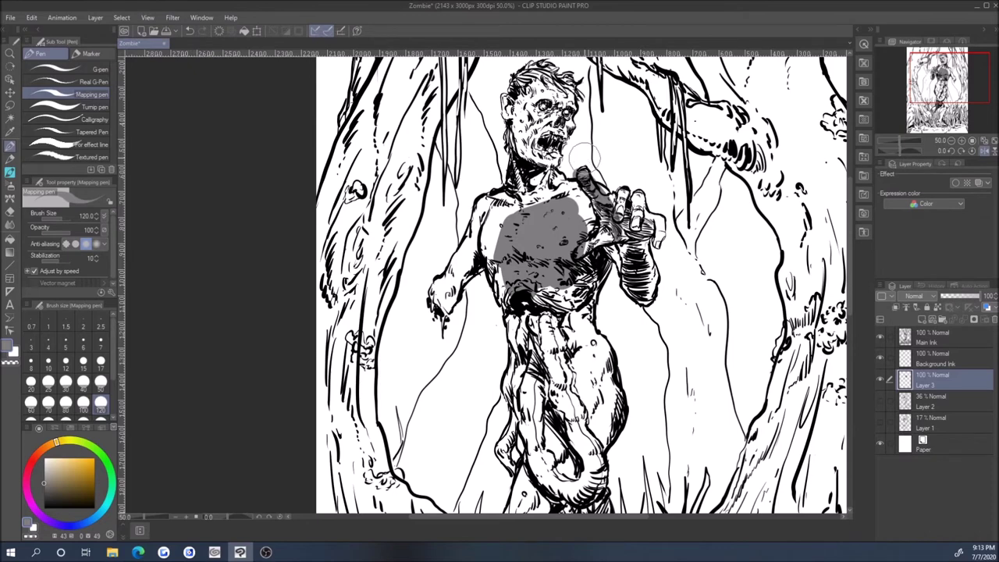
Step: Try a circle-dot screentone with frequency 85 and density 12% on a lassoed area around the torso, and undo it
key(m)
drag(500, 180, 441, 301)
click(607, 367)
click(618, 225)
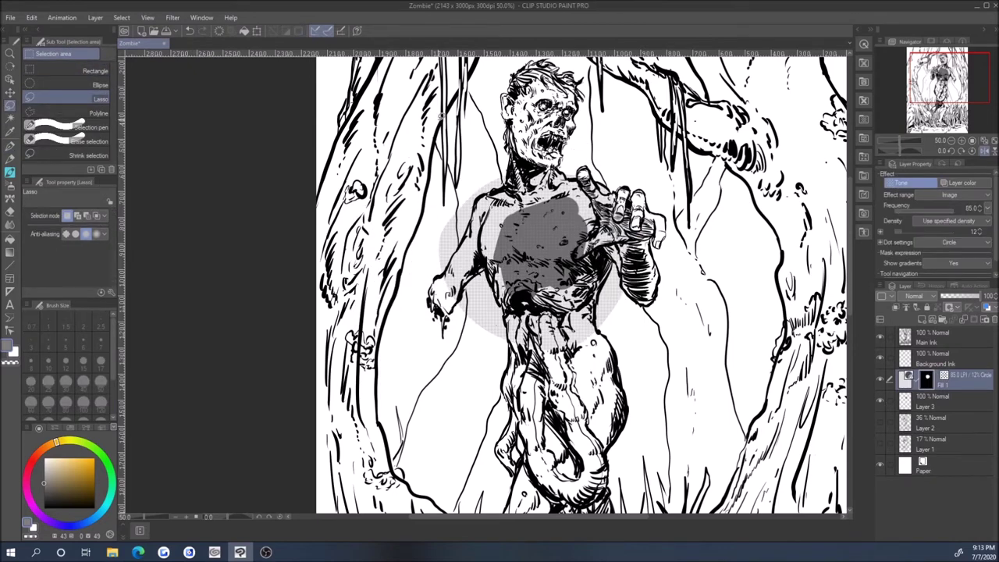
key(ctrl+z)
Step: Try a coarser screentone with frequency 70 and density 22% on the selected torso area
click(608, 367)
click(451, 230)
click(453, 321)
click(441, 261)
click(431, 262)
drag(450, 245, 460, 236)
key(Return)
key(ctrl+plus)
key(ctrl+plus)
key(ctrl+plus)
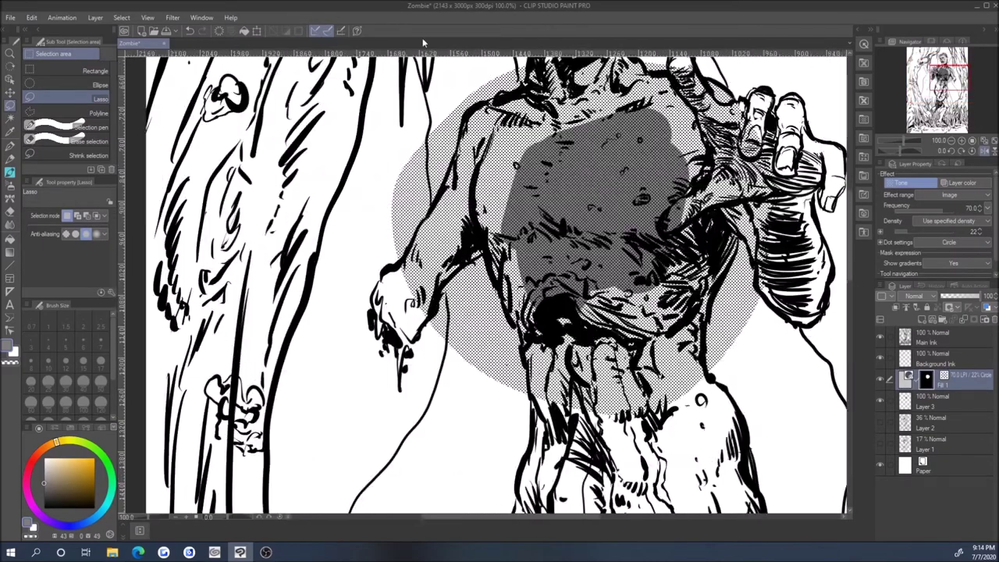
Step: Examine the tone's dot pattern at several magnifications and undo the tone
key(ctrl+minus)
key(ctrl+minus)
key(ctrl+minus)
key(ctrl+minus)
key(ctrl+plus)
key(ctrl+plus)
key(ctrl+minus)
key(ctrl+minus)
key(ctrl+z)
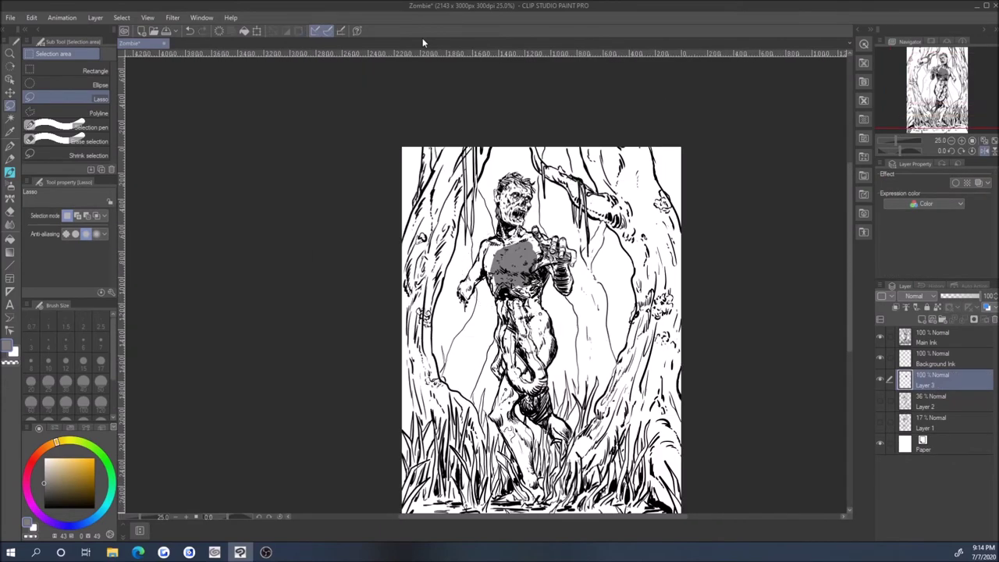
Step: Fill the zombie's chest and lowered arm with grey and start on the head, using the Mapping pen at size 60
click(10, 147)
click(31, 402)
mouse_move(508, 222)
mouse_down()
mouse_move(514, 246)
mouse_move(489, 253)
mouse_move(473, 298)
mouse_up()
drag(503, 197, 537, 267)
Step: Fill the zombie's face, ear and neck with flat grey using smaller Mapping pen sizes
key(ctrl+plus)
key(bracketleft)
key(bracketleft)
key(bracketleft)
drag(539, 221, 542, 248)
key(bracketleft)
key(bracketleft)
drag(487, 197, 489, 240)
key(bracketleft)
key(bracketright)
mouse_move(515, 186)
mouse_down()
mouse_move(524, 221)
mouse_move(492, 195)
mouse_move(541, 234)
mouse_up()
Step: Extend the flat grey over the zombie's hair with a finer pen size
key(bracketright)
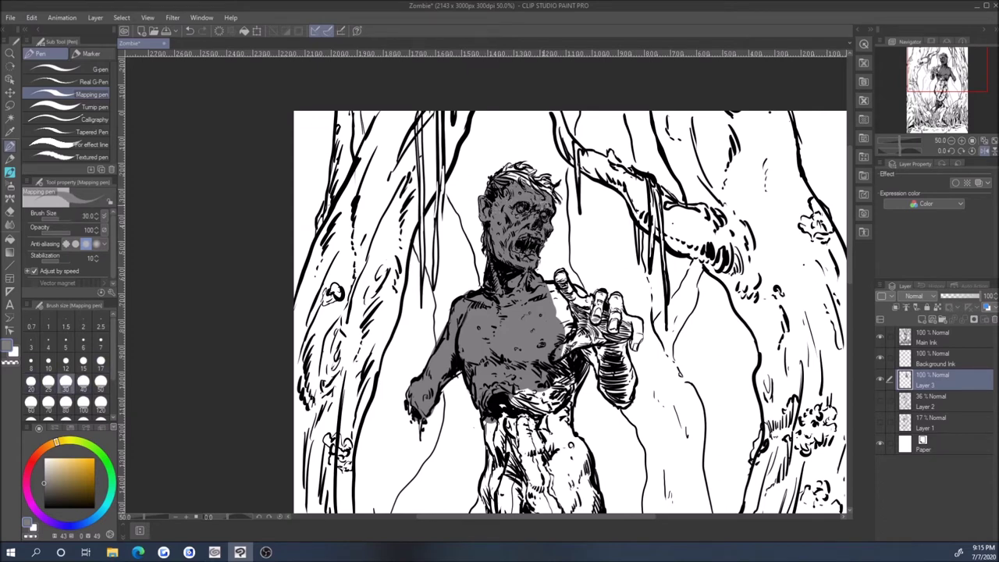
key(bracketleft)
key(bracketleft)
mouse_move(520, 172)
mouse_down()
mouse_move(536, 189)
mouse_move(513, 175)
mouse_up()
Step: Fill the shoulder above the raised arm and the raised hand's thumb with grey
key(bracketright)
key(bracketright)
drag(550, 288, 584, 336)
key(bracketleft)
key(bracketright)
drag(556, 267, 602, 338)
Step: Fill the raised hand's palm and fingers with grey, adjusting the pen size to stay inside the ink lines
key(bracketright)
key(bracketright)
key(bracketleft)
key(bracketleft)
key(bracketleft)
mouse_move(590, 292)
mouse_down()
mouse_move(623, 348)
mouse_move(634, 344)
mouse_up()
key(bracketright)
key(bracketright)
key(bracketleft)
key(bracketleft)
key(bracketleft)
drag(629, 319, 637, 349)
Step: Fill the raised forearm and the adjoining side of the chest with grey at pen size 40
key(bracketright)
key(bracketleft)
key(bracketleft)
key(bracketright)
key(bracketright)
key(bracketright)
key(bracketright)
drag(571, 336, 631, 381)
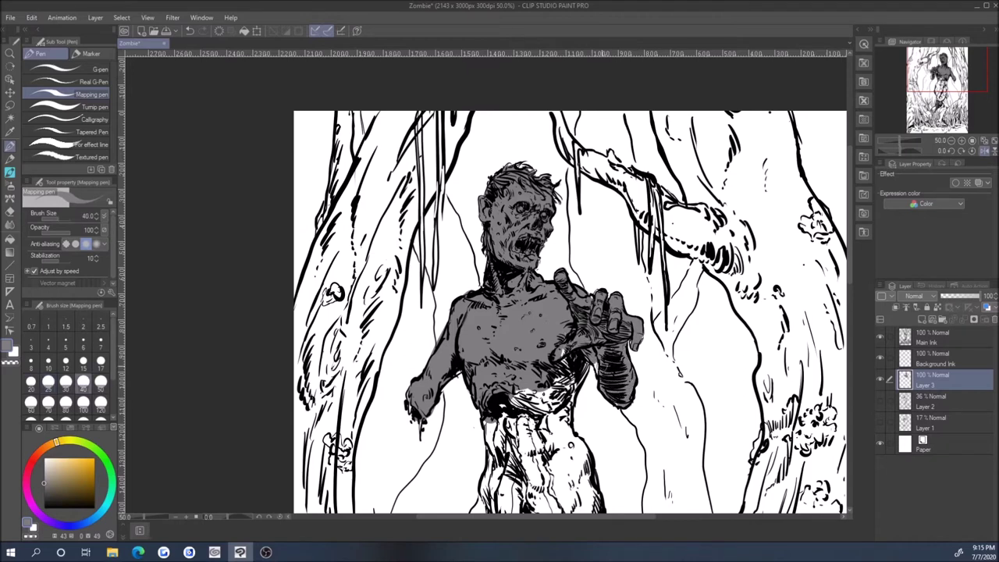
Step: Fill the lower ribs, the abdomen and the upper part of the hanging entrails with grey
drag(561, 353, 582, 394)
key(bracketleft)
drag(570, 313, 579, 148)
drag(551, 220, 515, 303)
key(bracketleft)
mouse_move(522, 264)
mouse_down()
mouse_move(497, 308)
mouse_move(509, 351)
mouse_up()
key(bracketright)
mouse_move(517, 312)
mouse_down()
mouse_move(492, 398)
mouse_move(501, 414)
mouse_move(514, 369)
mouse_move(515, 412)
mouse_up()
drag(554, 335, 522, 418)
key(bracketright)
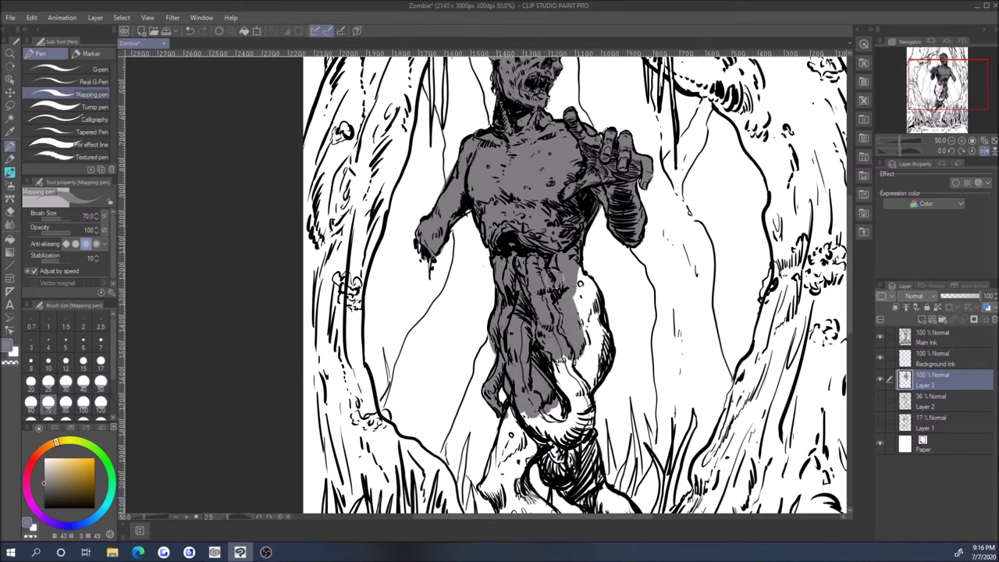
Step: Fill the zombie's outer hip and buttock with grey at pen size 70
drag(582, 269, 582, 360)
drag(584, 257, 575, 263)
drag(601, 332, 581, 398)
drag(577, 359, 582, 210)
Step: Fill the lower loop of the entrails and the rear thigh with grey using a larger pen size
key(bracketright)
key(bracketright)
key(bracketright)
mouse_move(589, 250)
mouse_down()
mouse_move(573, 304)
mouse_move(547, 328)
mouse_up()
drag(558, 262, 564, 335)
Step: Fill the front thigh and knee with grey using a reduced pen size
key(bracketleft)
key(bracketleft)
key(bracketleft)
key(bracketleft)
key(bracketleft)
drag(535, 277, 511, 320)
mouse_move(527, 257)
mouse_down()
mouse_move(492, 344)
mouse_move(496, 367)
mouse_up()
drag(531, 320, 509, 361)
drag(546, 391, 520, 296)
Step: Fill the front leg's shin and ankle with grey
key(bracketright)
mouse_move(500, 246)
mouse_down()
mouse_move(539, 290)
mouse_move(539, 350)
mouse_up()
drag(515, 277, 533, 337)
mouse_move(480, 265)
mouse_down()
mouse_move(520, 332)
mouse_move(530, 383)
mouse_up()
key(bracketleft)
drag(531, 347, 545, 389)
Step: Fill the rear leg's calf with grey using small pen sizes
key(bracketright)
key(bracketright)
key(bracketleft)
key(bracketleft)
key(bracketleft)
key(bracketleft)
drag(569, 257, 593, 277)
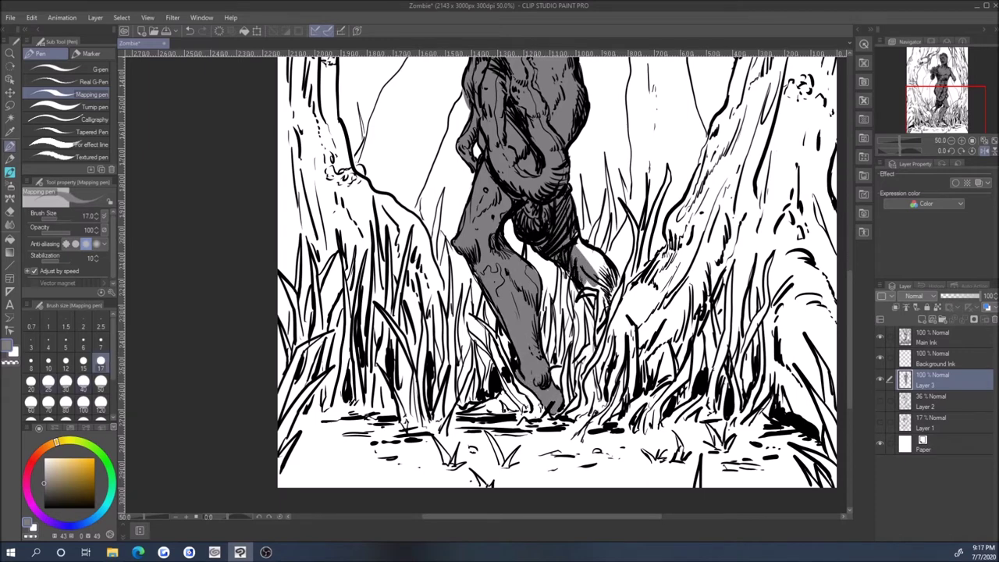
key(bracketright)
key(bracketleft)
key(bracketleft)
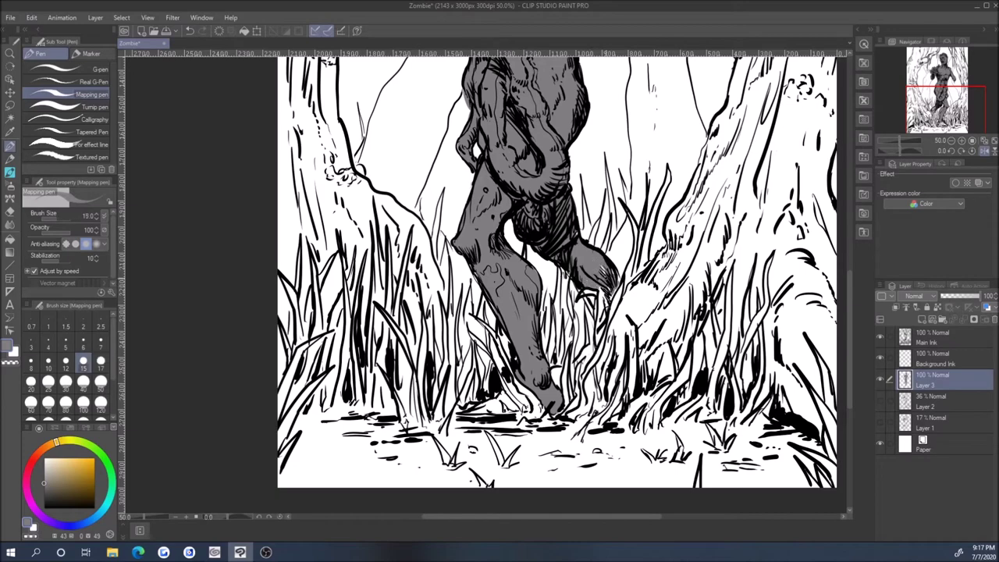
Step: Fill the rear foot and the front foot with grey among the grass, using pen sizes 12 to 15
key(bracketleft)
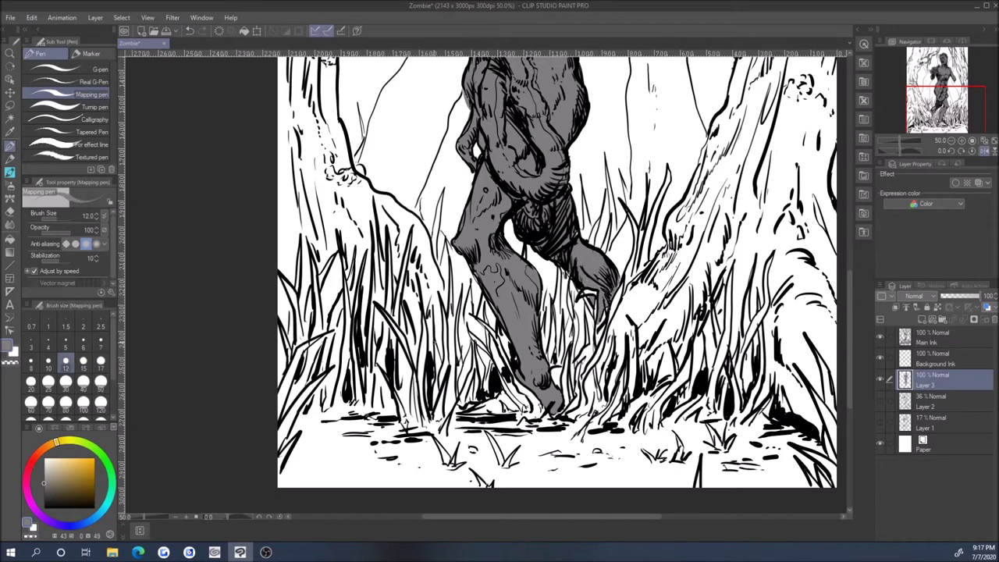
scroll(555, 269, down, 3)
key(bracketright)
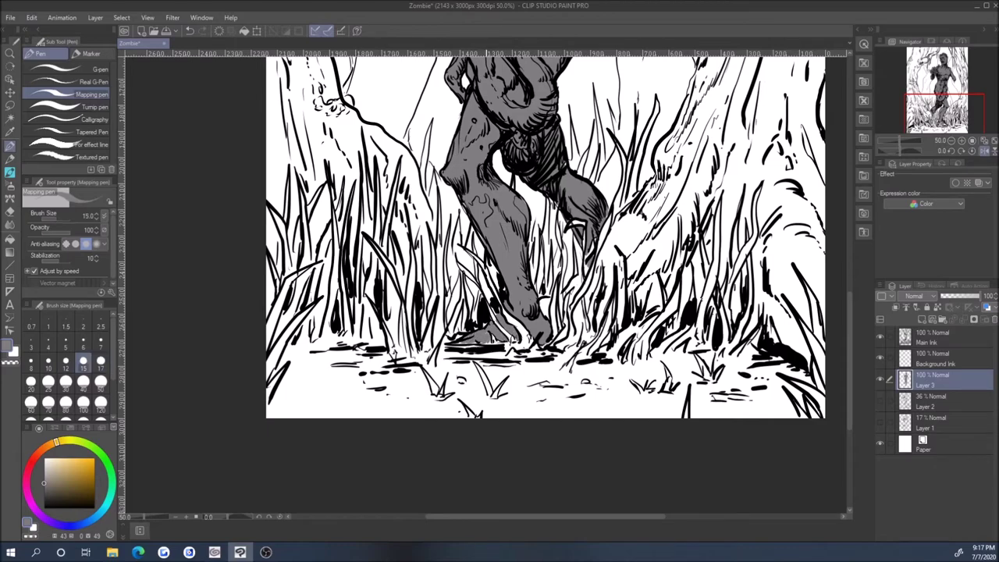
Step: Erase the grey from the zombie's eyes with the Hard eraser at size 15
scroll(558, 281, up, 10)
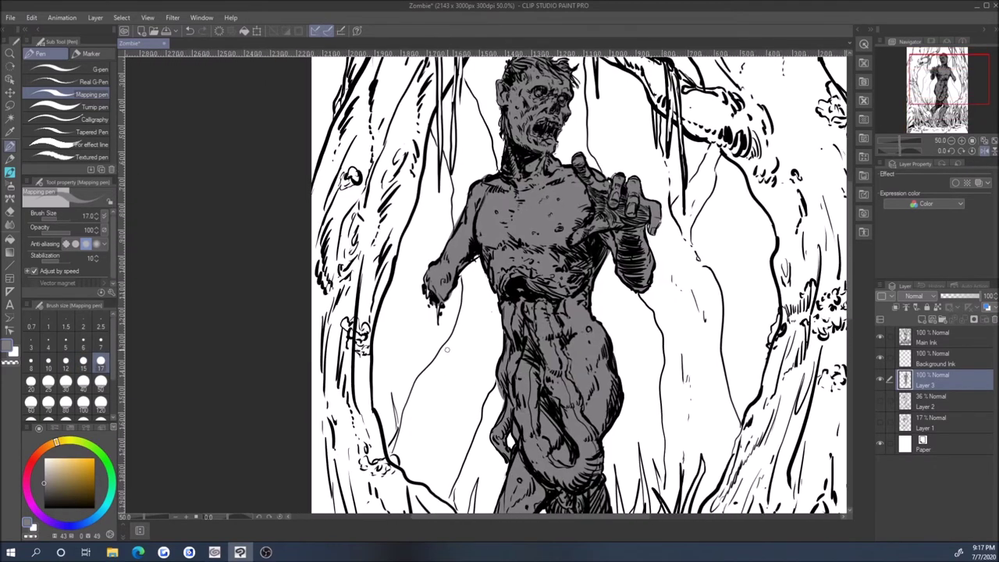
key(e)
key(bracketleft)
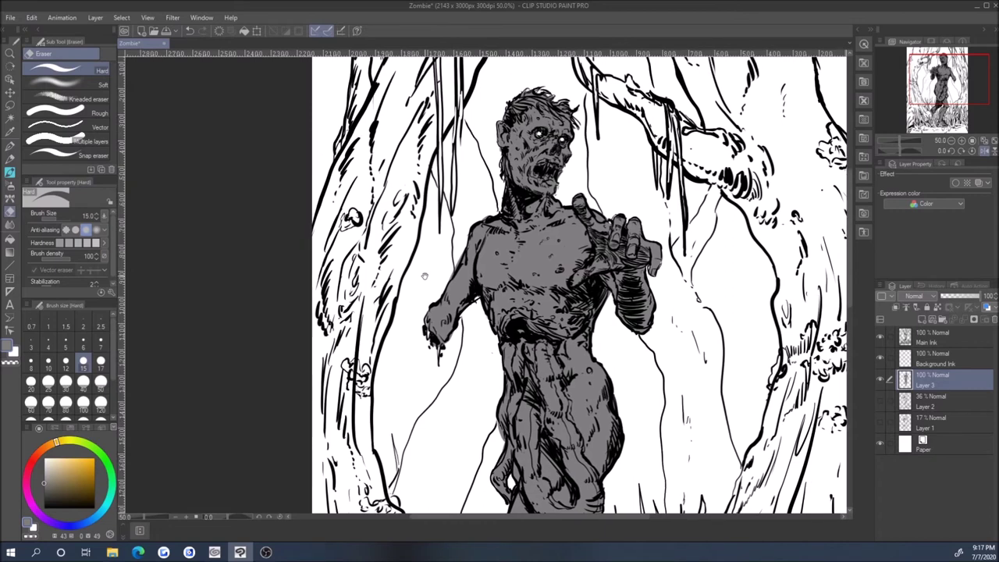
Step: Carve white highlights into the grey on the forehead, nose and cheek with the Hard eraser, varying its size
click(10, 150)
click(10, 211)
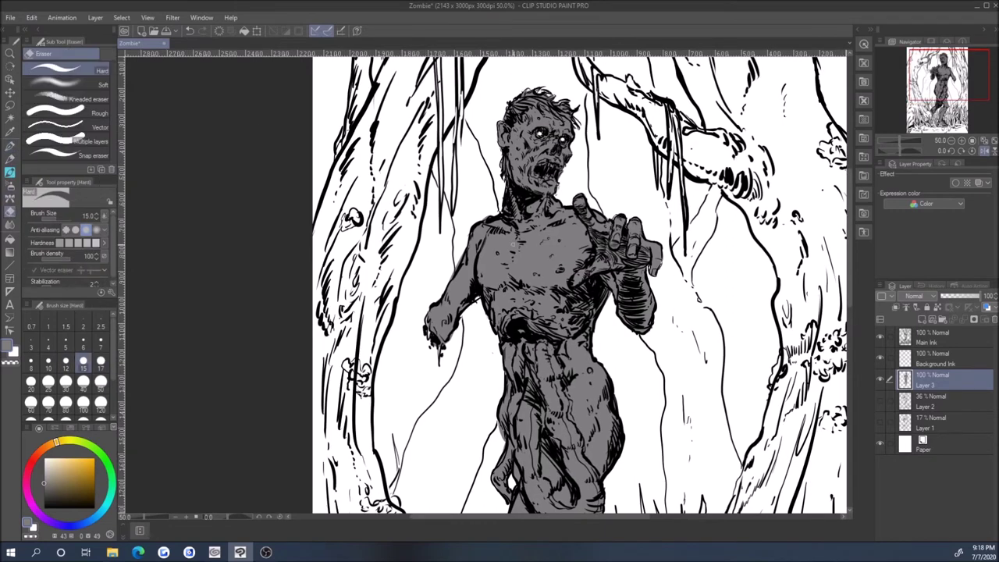
key(bracketright)
key(bracketleft)
key(bracketright)
key(bracketright)
key(bracketleft)
key(bracketleft)
key(bracketleft)
key(bracketright)
key(bracketright)
key(bracketleft)
key(bracketright)
key(bracketleft)
key(bracketright)
key(bracketleft)
key(bracketleft)
key(bracketleft)
key(bracketleft)
key(bracketleft)
key(bracketright)
key(bracketright)
key(bracketright)
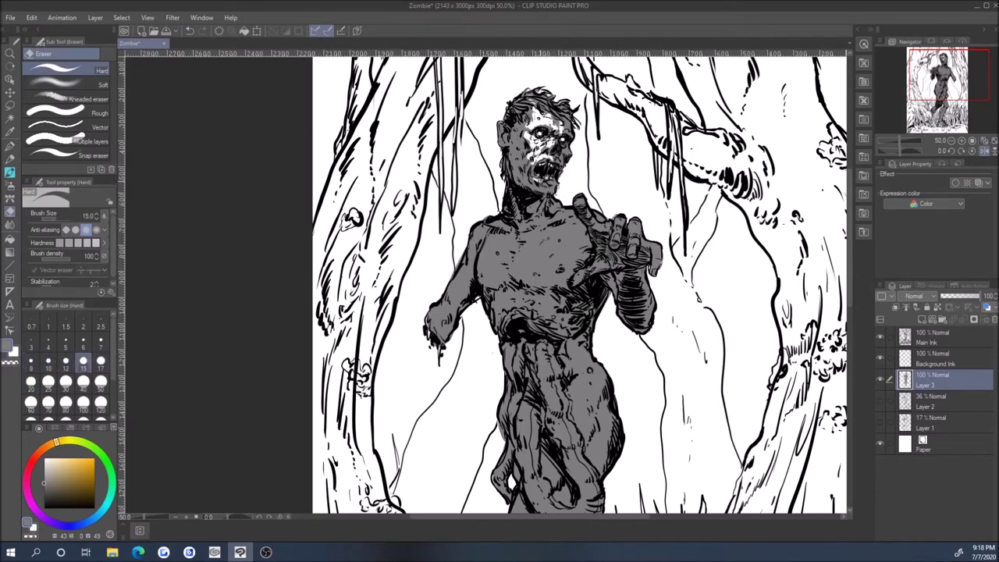
Step: Erase white highlights from the zombie's cheek, jaw and neck with the Hard eraser, varying its size up to 17
key(bracketright)
key(bracketright)
key(bracketright)
key(bracketleft)
key(bracketleft)
key(bracketright)
key(bracketright)
key(bracketright)
key(bracketleft)
key(bracketleft)
key(bracketleft)
key(bracketright)
key(bracketleft)
key(bracketleft)
key(bracketright)
key(bracketright)
key(bracketright)
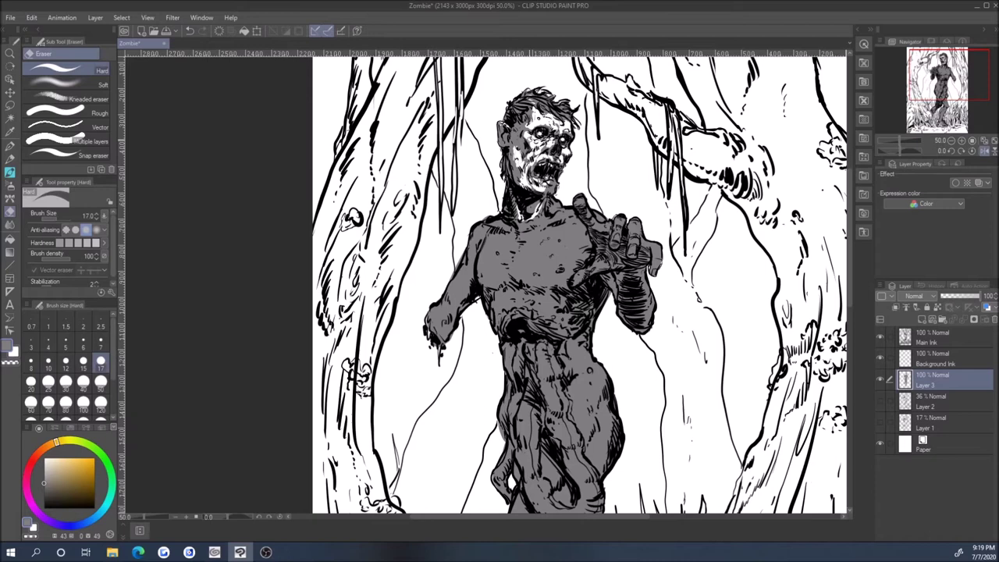
Step: Erase highlights from the base of the neck and the raised hand's fingertips with the Hard eraser, going down to size 10
key(bracketleft)
key(bracketright)
key(bracketright)
key(bracketleft)
key(bracketleft)
key(bracketleft)
key(bracketleft)
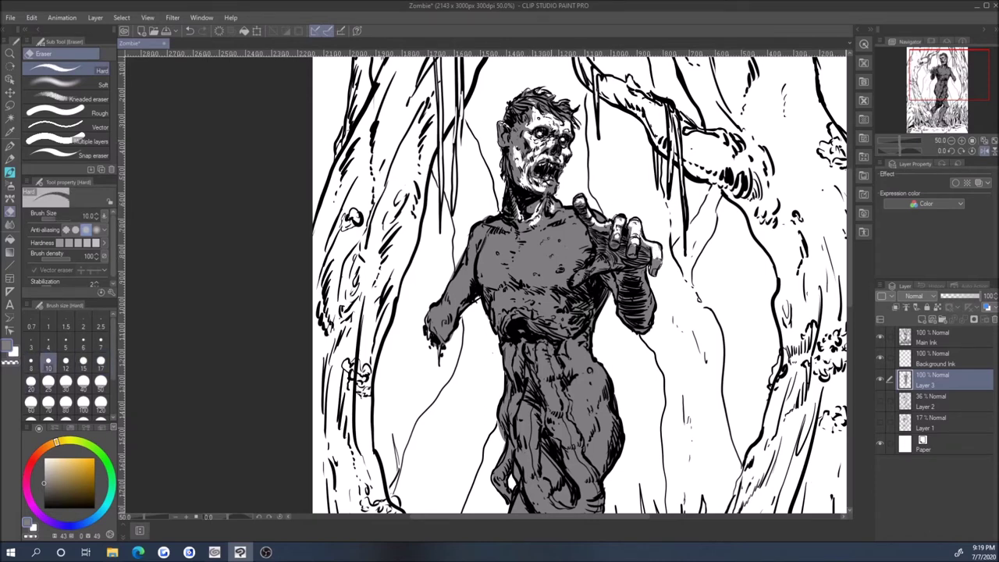
Step: Erase a broad white highlight from the collarbone and upper chest with the Hard eraser
key(bracketright)
key(bracketright)
key(bracketright)
mouse_move(593, 216)
mouse_down()
mouse_move(562, 215)
mouse_move(582, 232)
mouse_move(540, 232)
mouse_move(577, 250)
mouse_move(527, 258)
mouse_move(537, 259)
mouse_up()
key(bracketleft)
key(bracketleft)
key(bracketleft)
key(bracketright)
Step: Blend the chest highlight outward into the grey with the Soft eraser, starting at size 60 and reducing it
click(86, 85)
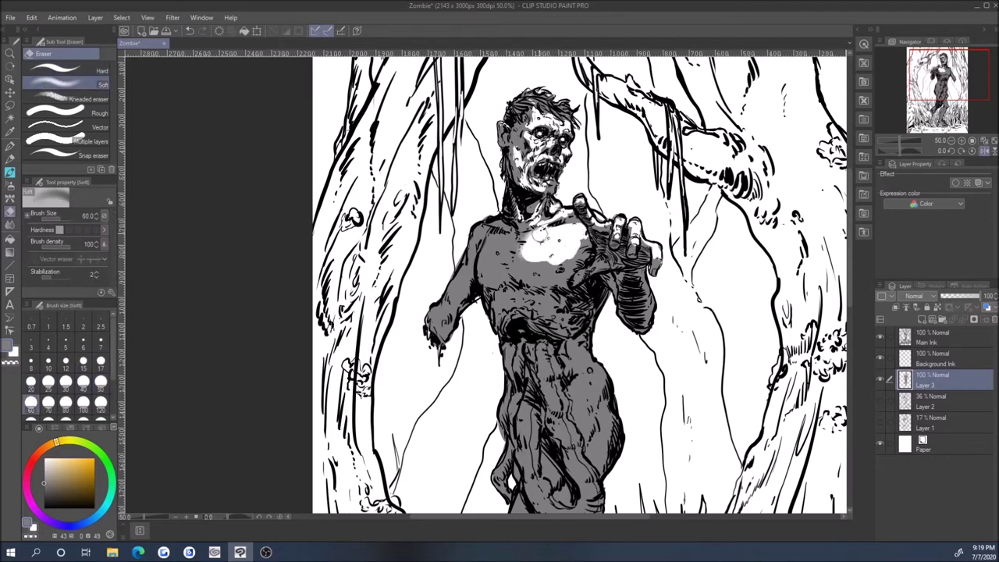
key(bracketleft)
key(bracketleft)
drag(582, 234, 519, 273)
key(bracketleft)
key(bracketleft)
mouse_move(531, 230)
mouse_down()
mouse_move(492, 285)
mouse_move(570, 309)
mouse_up()
Step: Carve crisp highlights into the chest, the abdomen and the top of the hanging intestines with the Hard eraser
click(62, 70)
mouse_move(550, 274)
mouse_down()
mouse_move(557, 291)
mouse_move(543, 309)
mouse_up()
key(bracketleft)
key(bracketleft)
drag(498, 267, 555, 237)
key(bracketleft)
drag(547, 353, 523, 185)
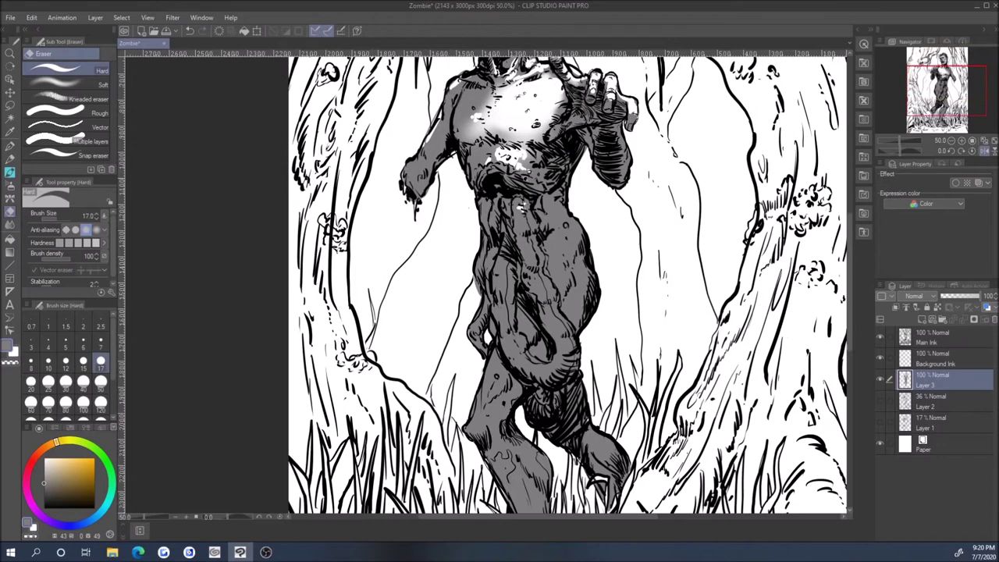
key(bracketright)
key(bracketright)
key(bracketright)
Step: Add a layer beneath the grey layer and paint light grey under the chest and face highlights with the Mapping pen at size 60
scroll(586, 305, down, 4)
scroll(586, 304, up, 2)
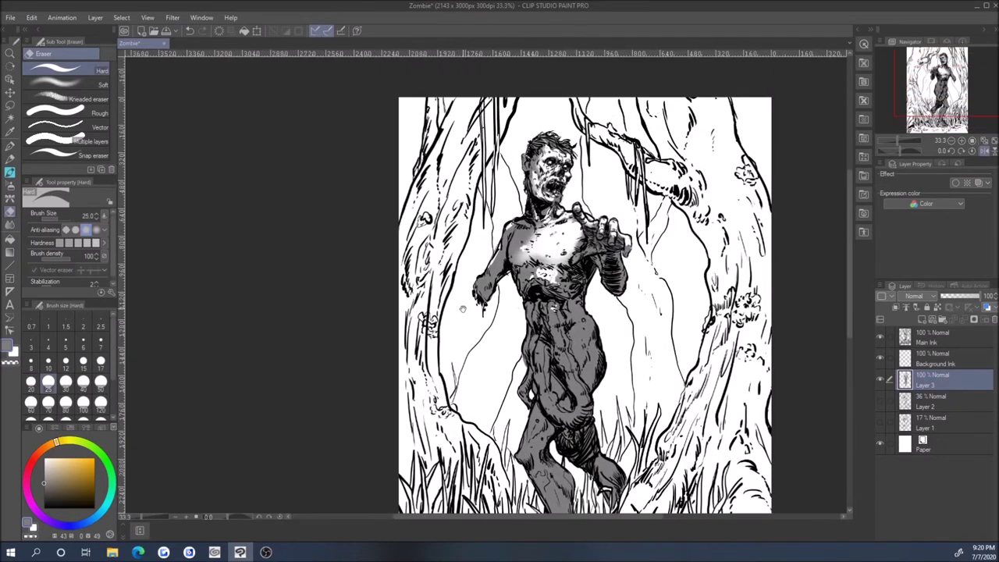
key(ctrl+shift+n)
key(p)
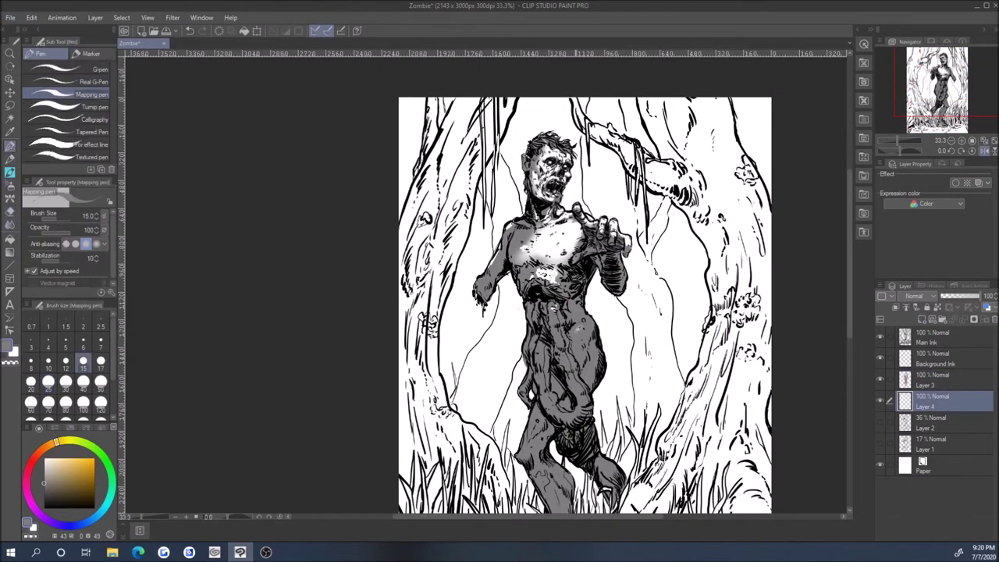
click(32, 462)
click(30, 402)
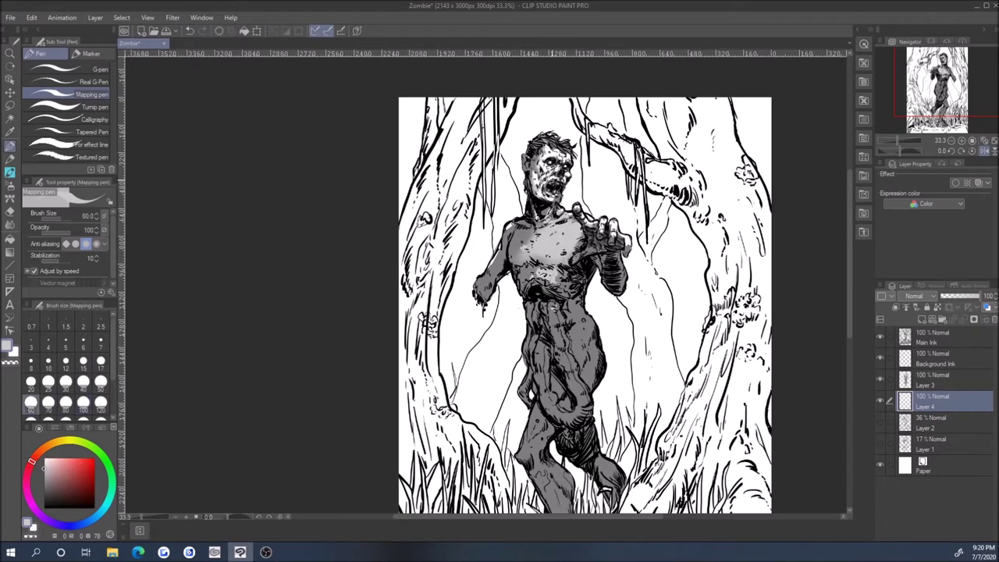
Step: Paint light grey under the remaining highlights on the raised hand with the Mapping pen, using sizes 30 to 40
click(30, 381)
key(bracketright)
key(bracketright)
key(bracketright)
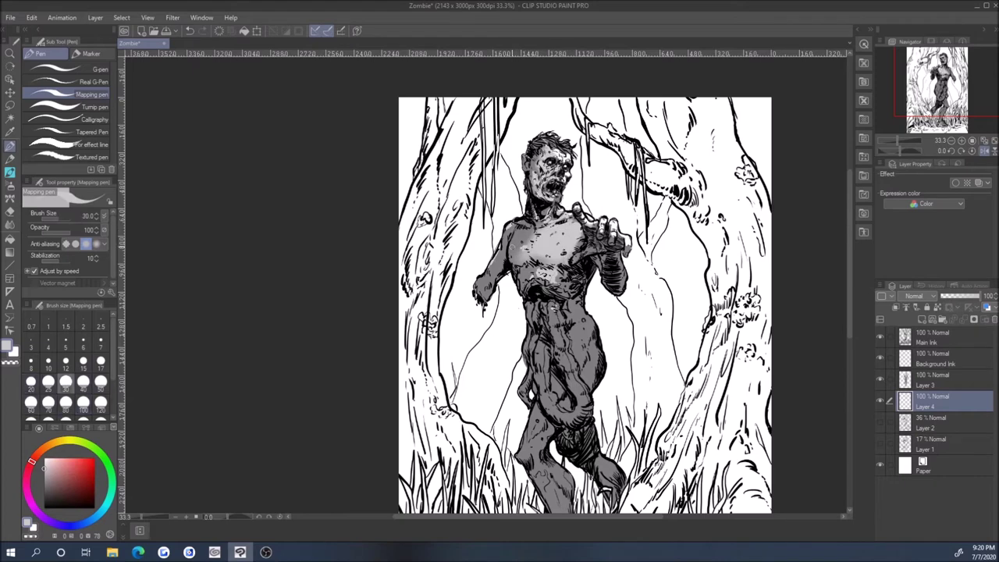
key(bracketright)
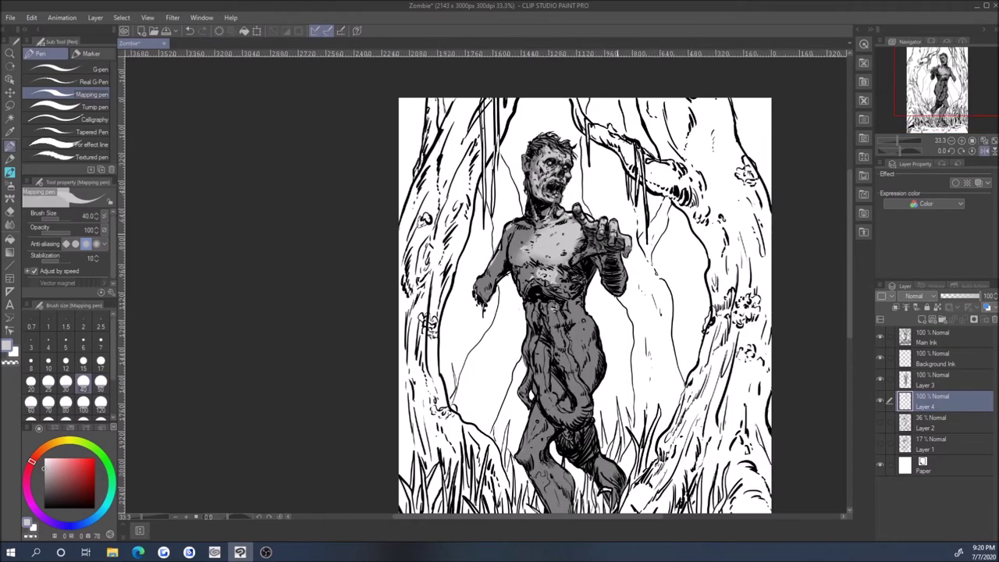
Step: Brighten the light grey layer with Hue/Saturation/Luminosity, raising Luminosity to about 44
key(ctrl+u)
click(798, 343)
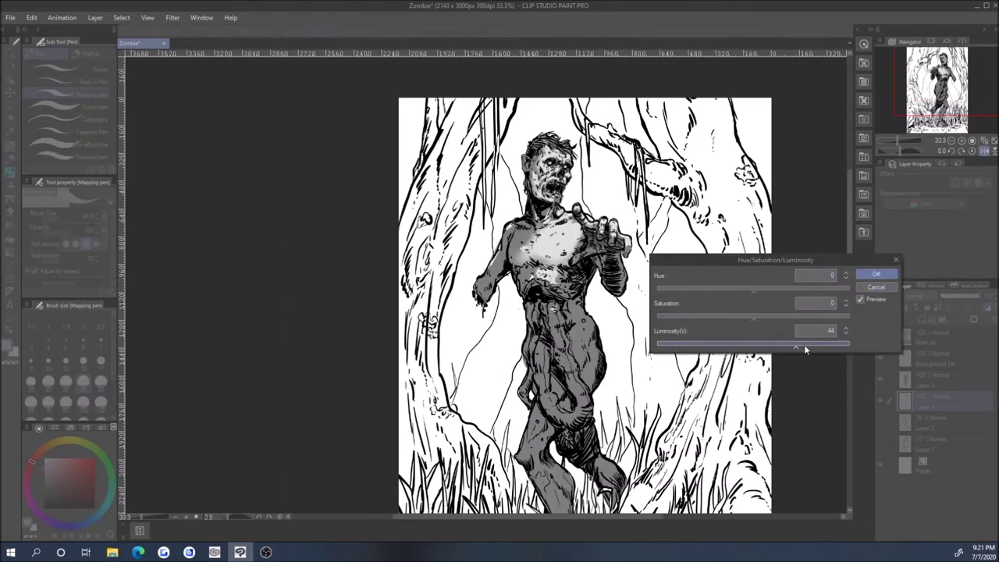
key(Return)
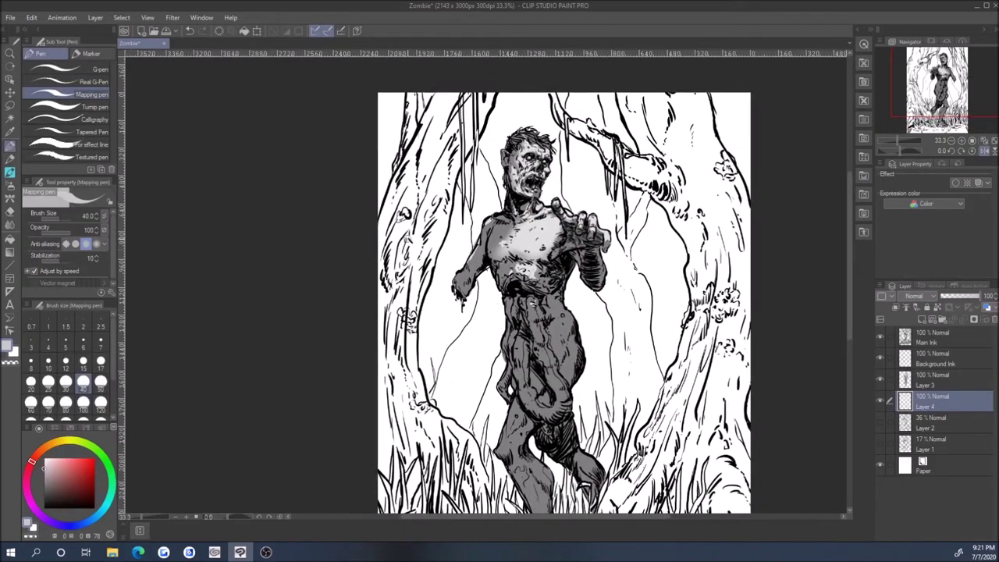
Step: Erase white highlights along the hanging intestines on Layer 3 with the Hard eraser at sizes 20 to 25
scroll(569, 285, up, 2)
drag(546, 313, 582, 258)
click(933, 380)
key(e)
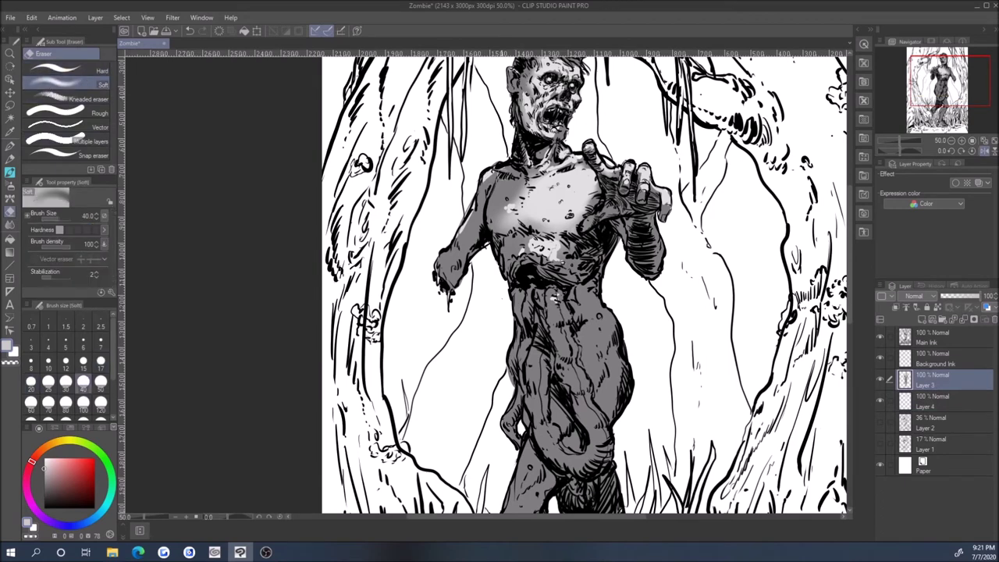
click(66, 362)
drag(556, 320, 569, 349)
drag(585, 396, 581, 459)
drag(571, 371, 582, 392)
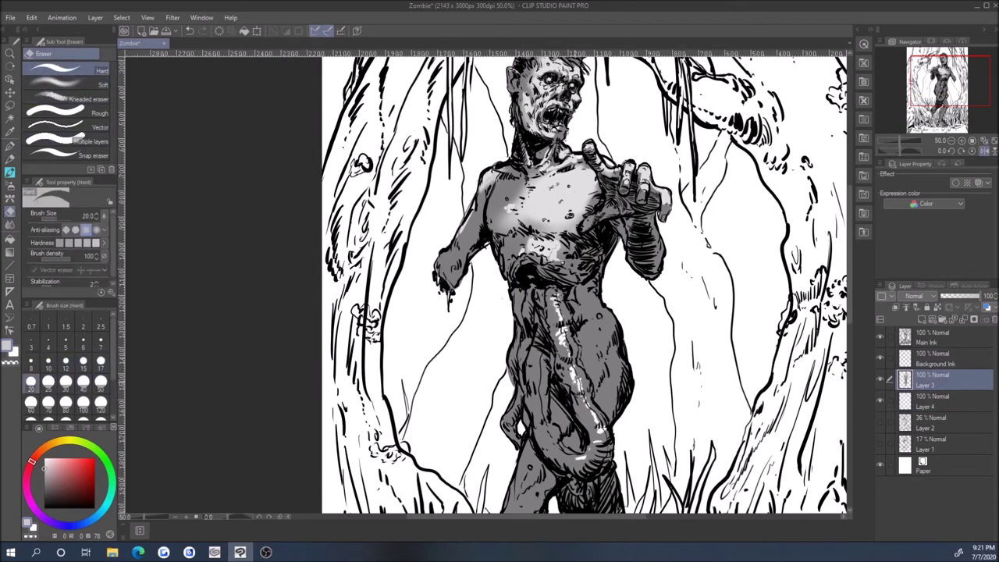
key(bracketright)
key(bracketright)
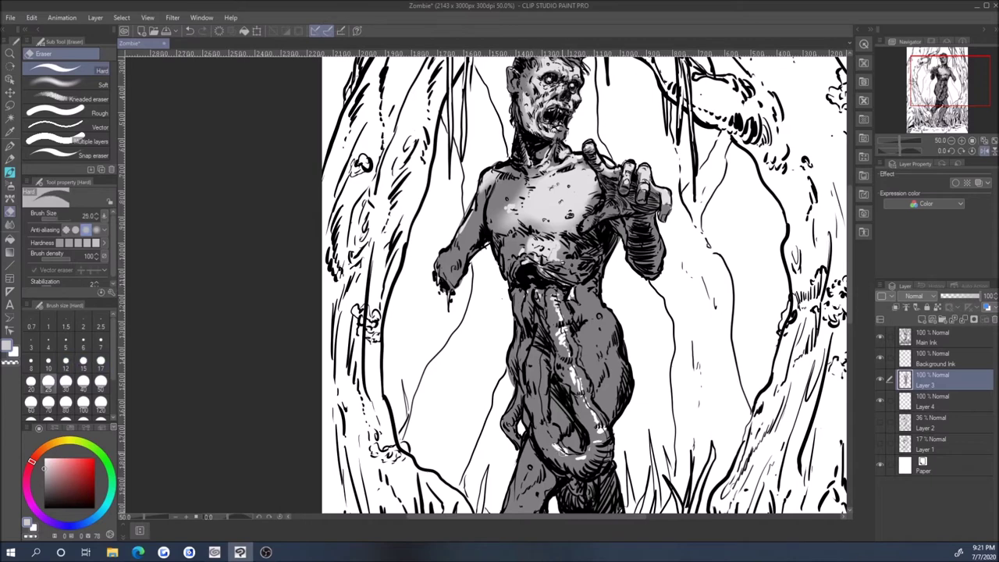
mouse_move(533, 360)
mouse_down()
mouse_move(545, 381)
mouse_move(517, 420)
mouse_up()
Step: Erase a hip highlight with the Hard eraser up to size 50 and soften its edges with the Soft eraser at size 20
key(bracketright)
key(bracketright)
key(bracketright)
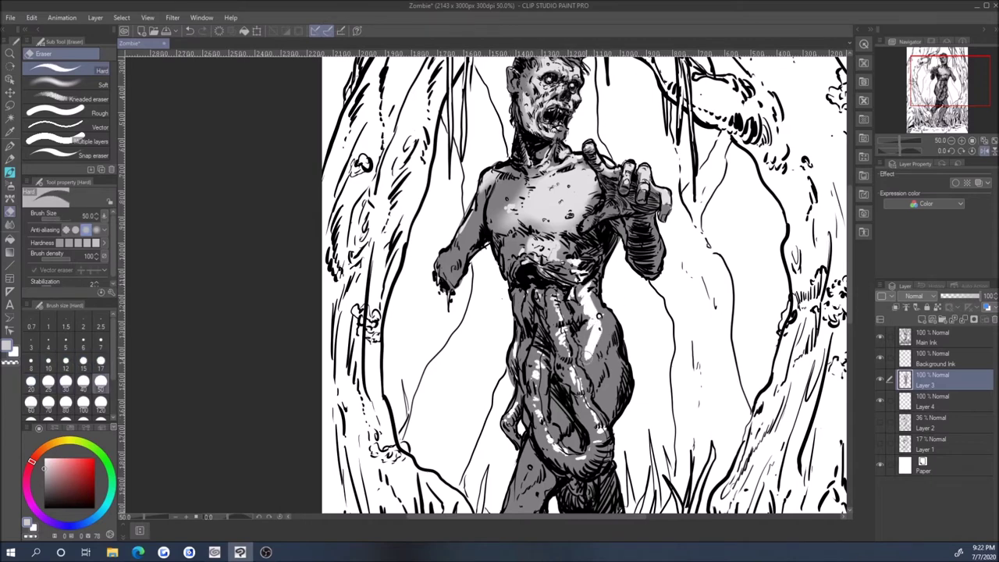
click(54, 85)
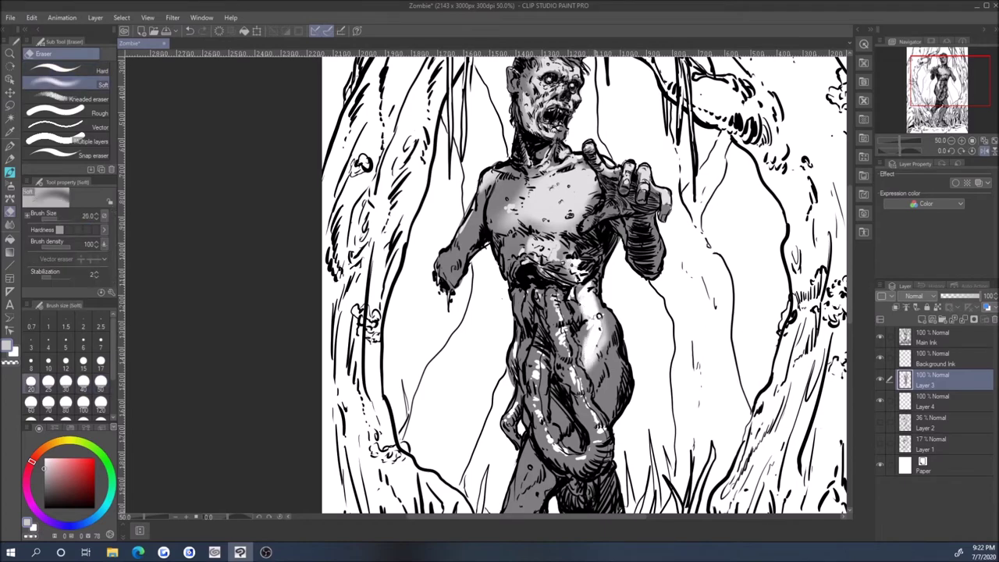
Step: Erase highlights from the legs and the lowered arm, carving with the Hard eraser and blending with the Soft eraser
click(70, 64)
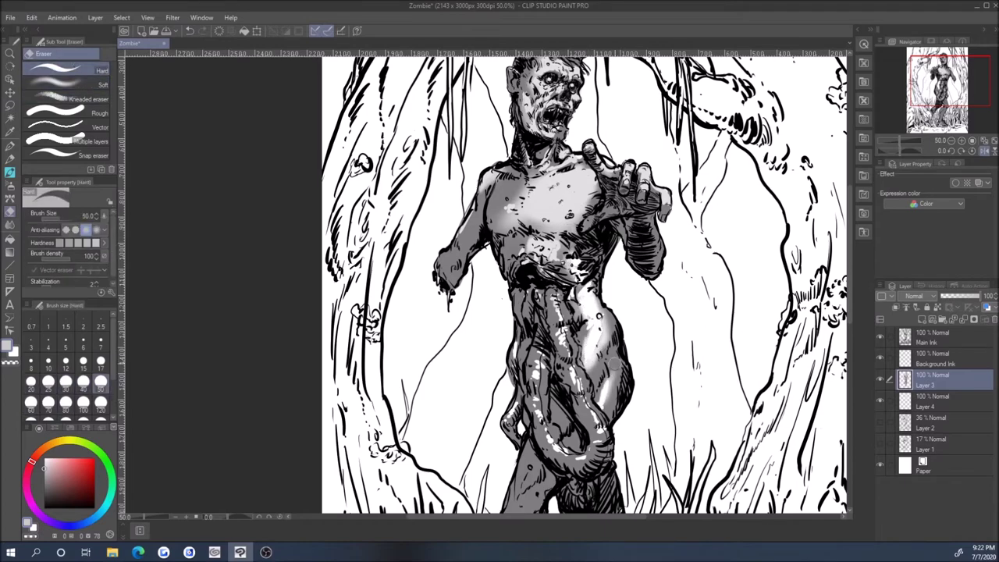
scroll(586, 281, down, 5)
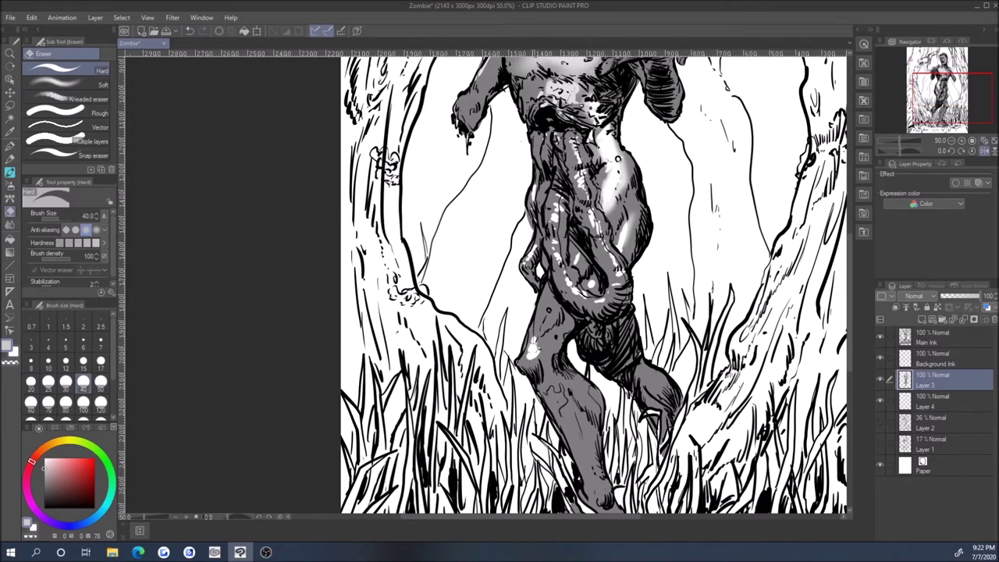
click(55, 85)
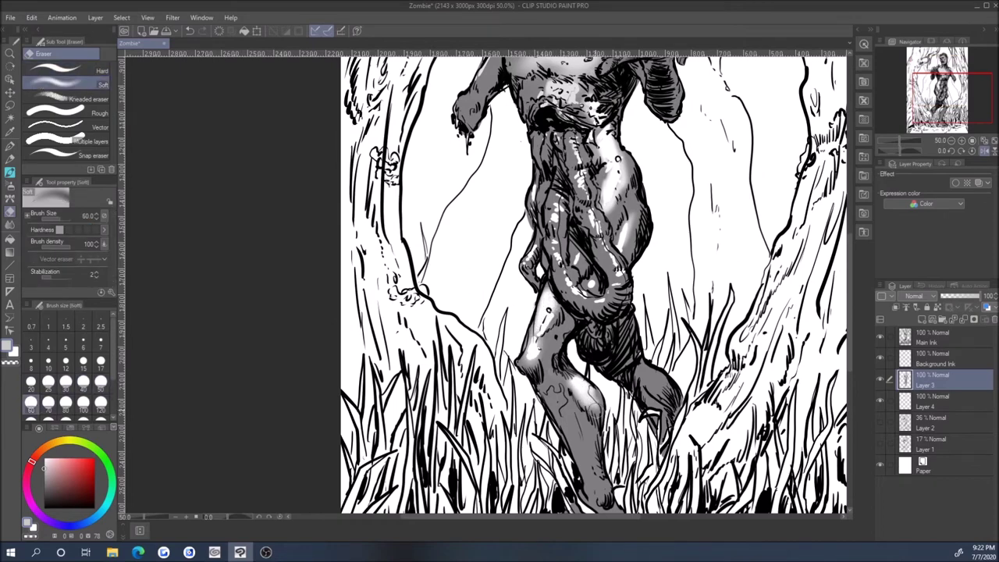
click(69, 69)
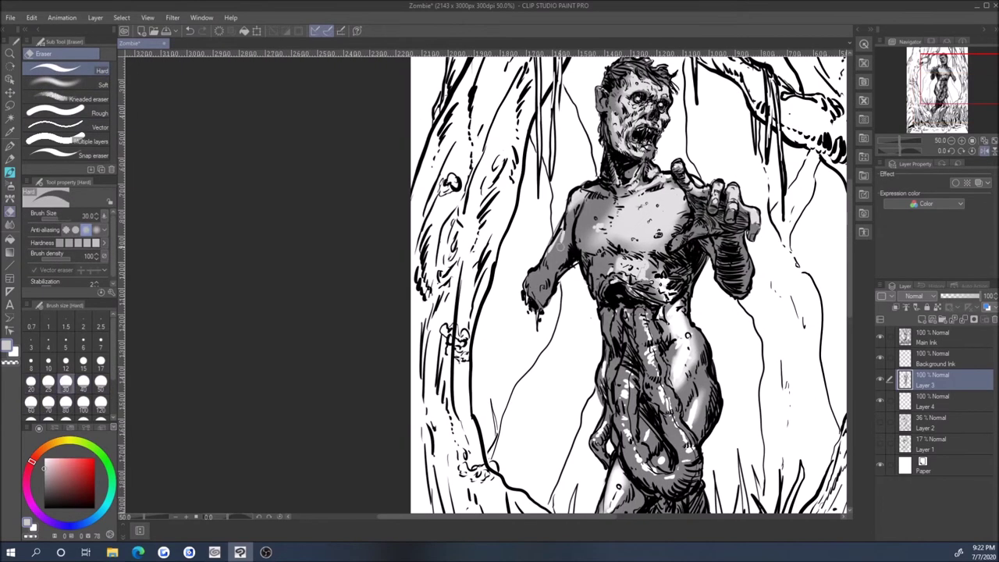
click(55, 84)
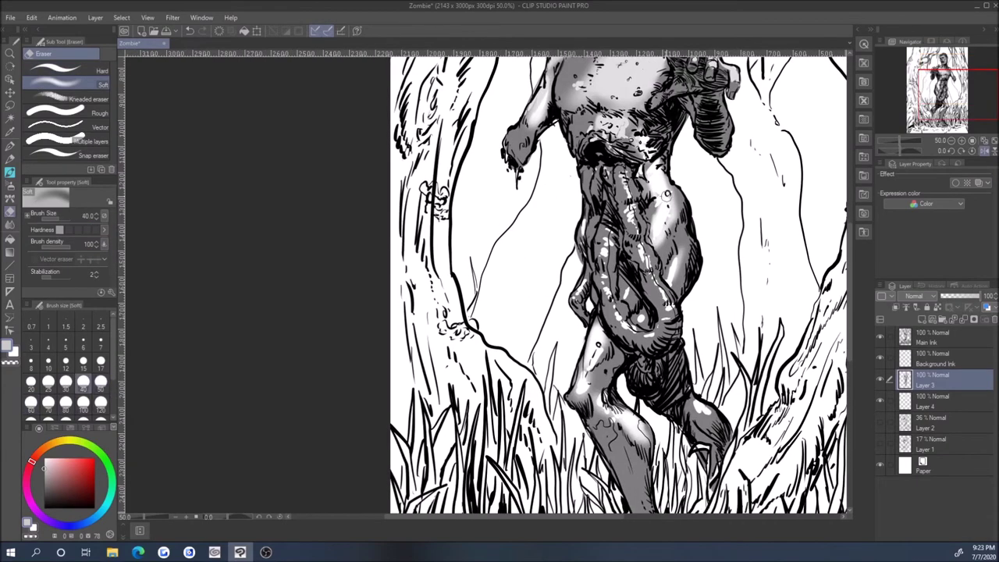
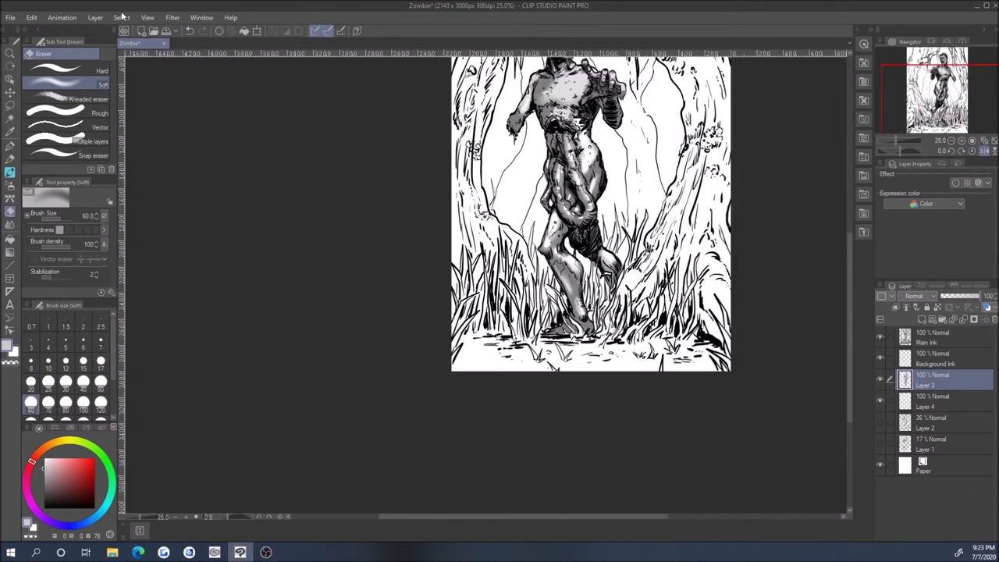
Step: Adjust the tone of the figure's grey shading with Hue/Saturation/Luminosity
key(ctrl+u)
mouse_move(753, 344)
mouse_down()
mouse_move(740, 348)
mouse_move(754, 351)
mouse_up()
key(Return)
Step: Paint light grey on Layer 4 under the arm, hip and leg highlights with the Mapping pen at sizes 30 to 50
key(p)
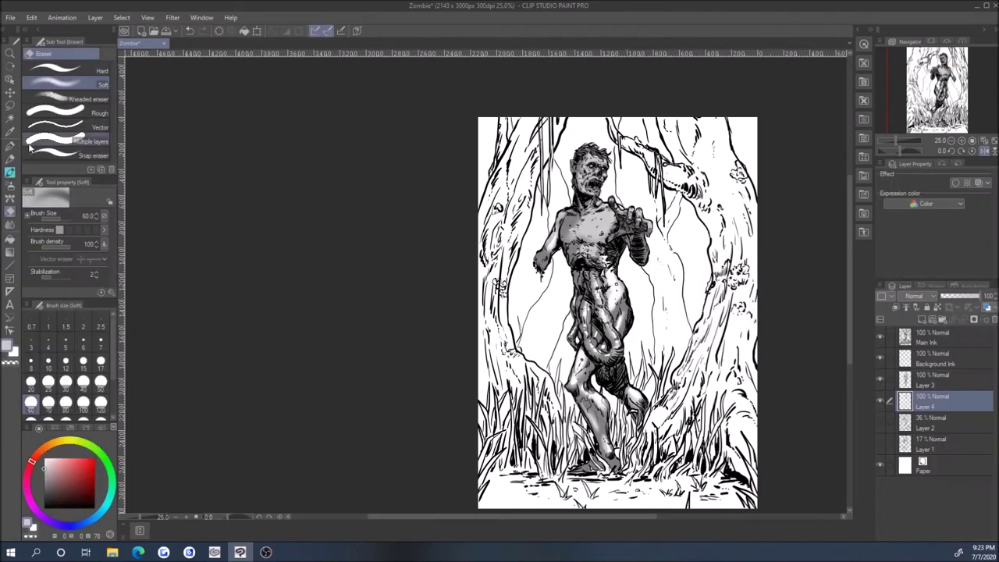
key(bracketleft)
key(bracketleft)
key(bracketleft)
key(bracketright)
key(bracketright)
key(bracketleft)
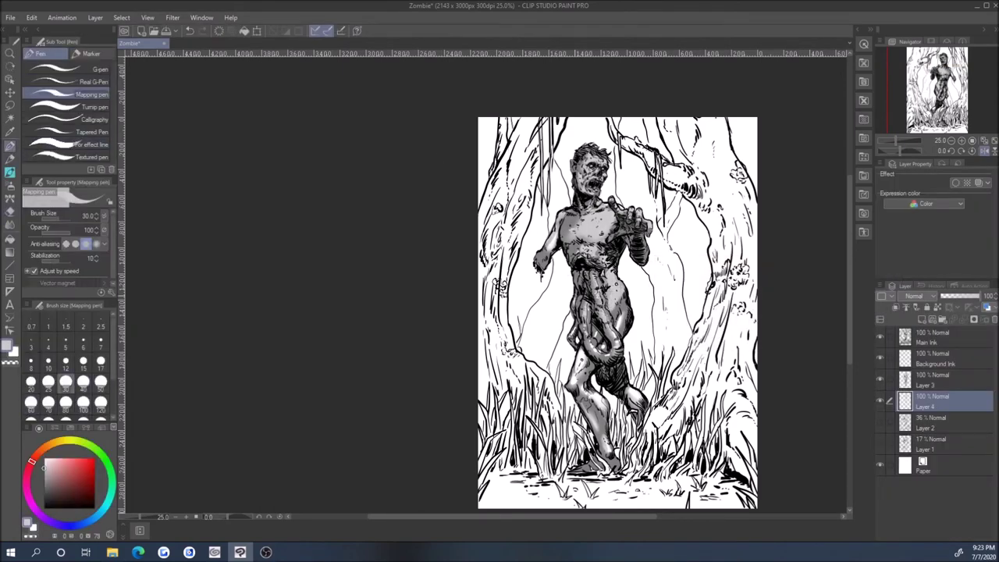
key(bracketright)
key(bracketright)
key(bracketright)
key(bracketleft)
key(bracketleft)
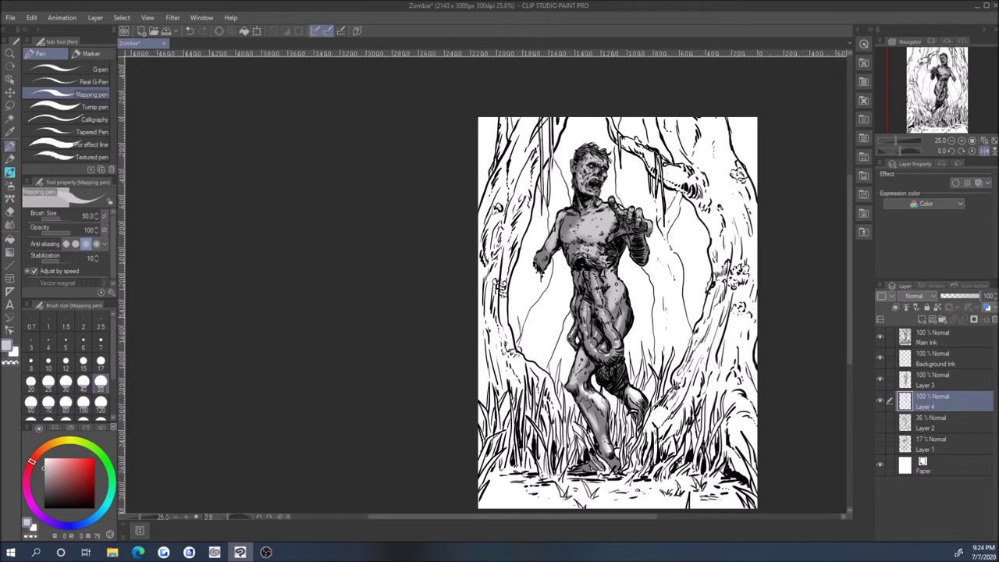
Step: Paint white into the hanging intestines' highlights on Layer 4 with the Mapping pen, varying its size up to 50
key(bracketleft)
key(bracketleft)
key(bracketleft)
key(bracketright)
key(bracketright)
key(bracketright)
key(bracketright)
key(bracketleft)
key(bracketleft)
key(bracketleft)
key(bracketleft)
key(bracketright)
key(bracketright)
key(bracketleft)
key(bracketleft)
key(bracketleft)
key(bracketleft)
key(bracketright)
key(bracketright)
key(bracketright)
key(bracketleft)
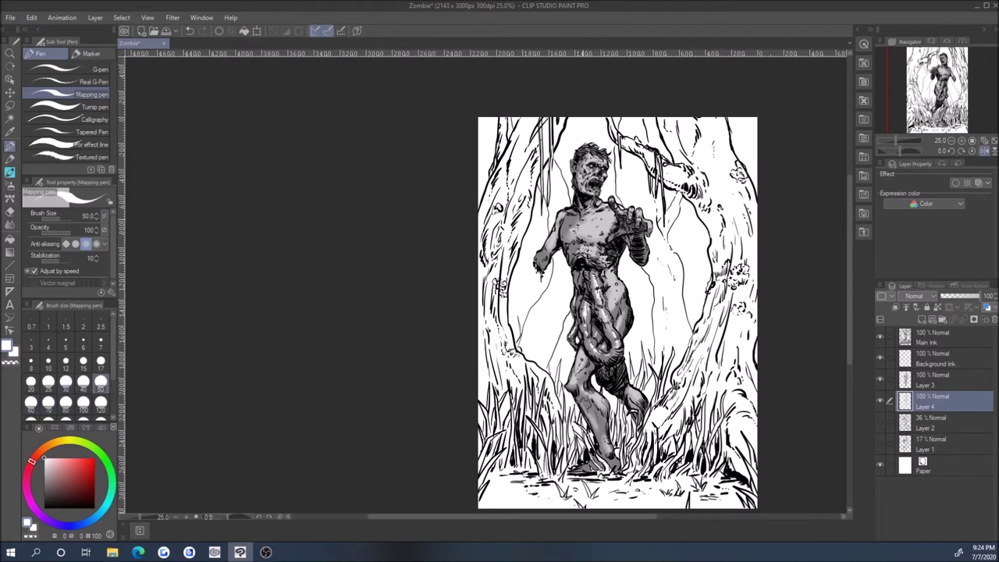
Step: Add a layer above Layer 3 and paint dark grey shadows over the figure with the Mapping pen, varying its size down to 25
scroll(586, 225, up, 1)
key(alt+bracketright)
click(920, 320)
key(bracketright)
key(bracketright)
key(bracketright)
key(bracketleft)
key(bracketleft)
key(bracketleft)
key(bracketleft)
key(bracketleft)
key(bracketright)
key(bracketright)
key(bracketright)
key(bracketright)
key(bracketleft)
key(bracketleft)
key(bracketleft)
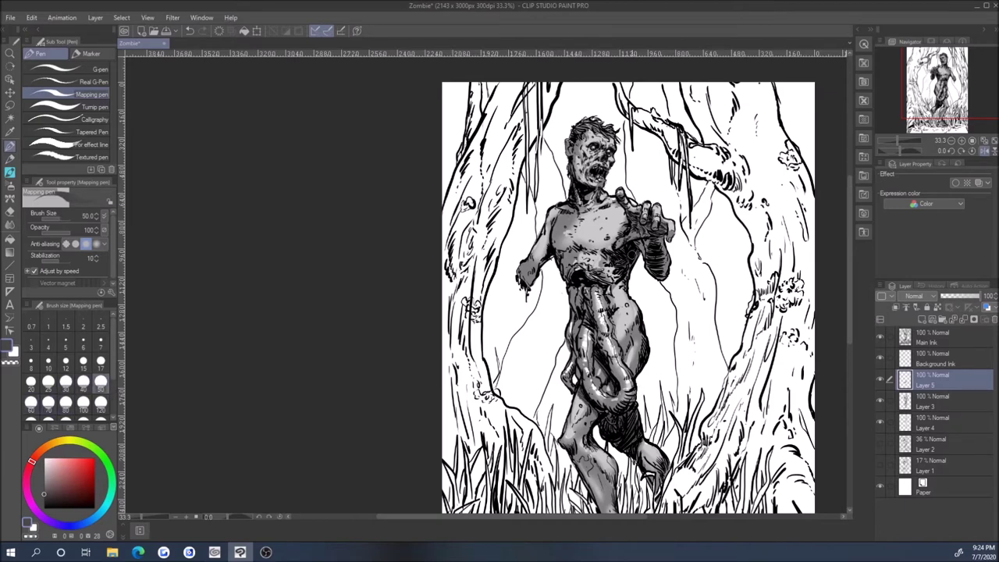
key(bracketleft)
key(bracketleft)
key(bracketright)
key(bracketright)
key(bracketright)
key(bracketright)
key(bracketleft)
key(bracketleft)
key(bracketleft)
key(bracketright)
key(bracketright)
key(bracketright)
key(bracketright)
key(bracketleft)
key(bracketleft)
key(bracketleft)
key(bracketleft)
key(bracketleft)
key(bracketright)
key(bracketright)
key(bracketleft)
key(bracketleft)
key(bracketright)
key(bracketright)
key(bracketleft)
key(bracketleft)
key(bracketleft)
key(bracketright)
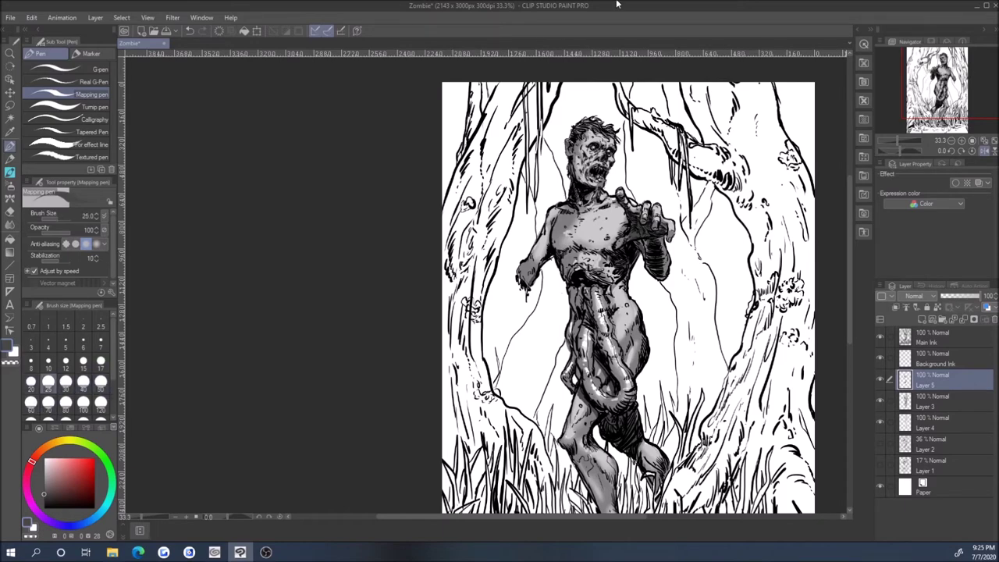
drag(436, 361, 421, 338)
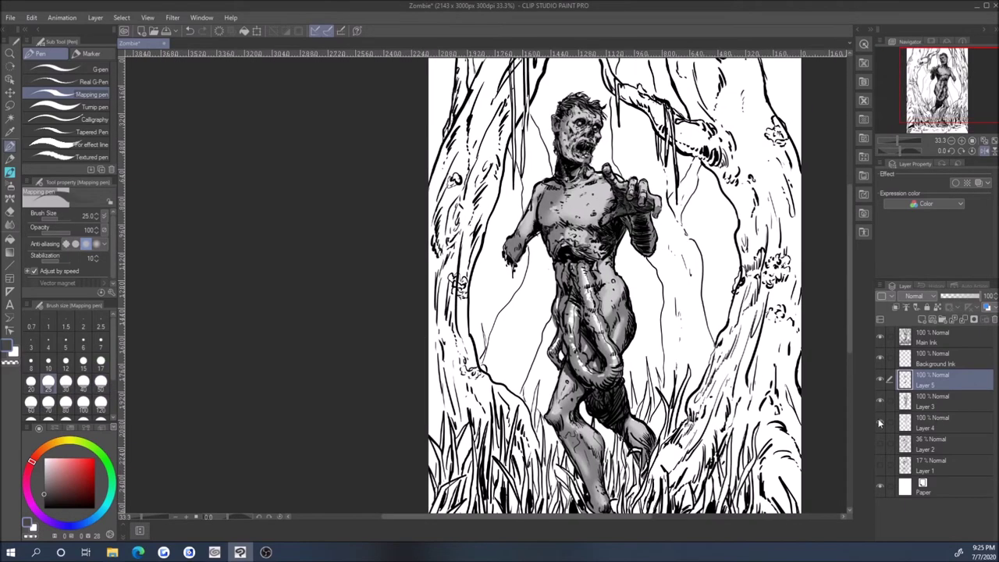
click(931, 414)
key(ctrl+u)
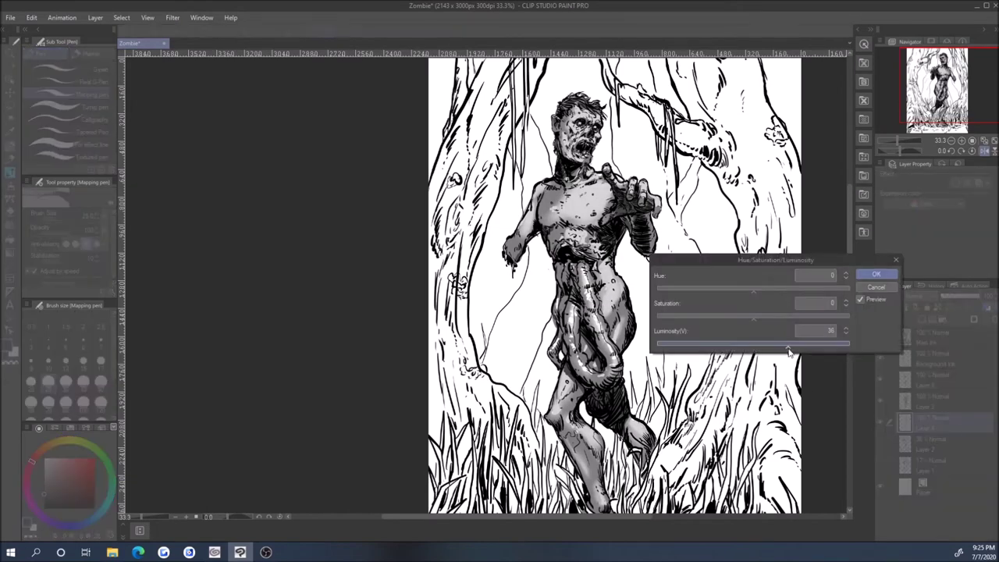
key(Escape)
Step: Merge Layers 3, 4 and 5 into one layer
shift+click(945, 377)
right_click(942, 378)
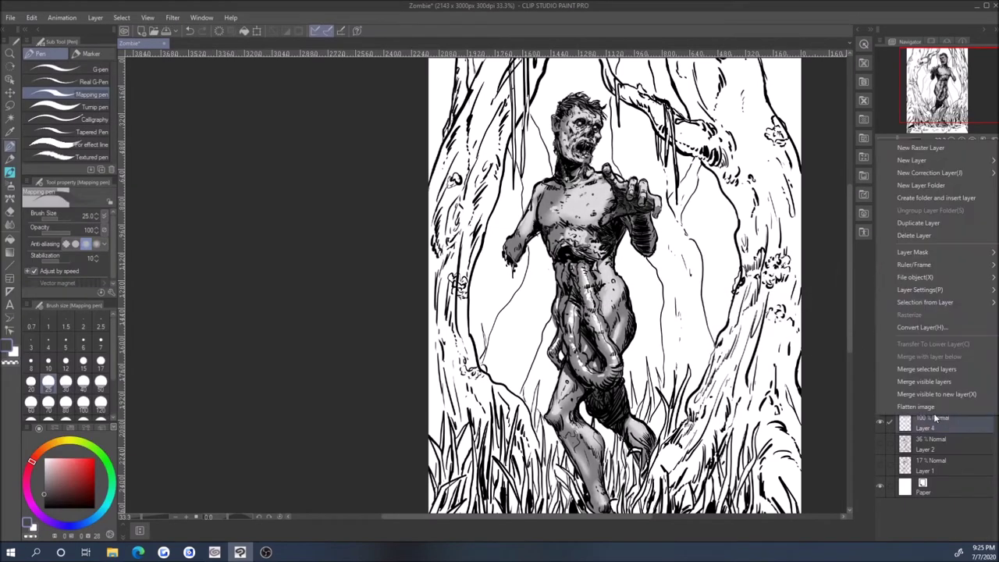
click(934, 413)
Step: Try filling a selection of the merged shading layer's painted area with a simple tone
ctrl+click(914, 385)
click(679, 514)
click(616, 227)
scroll(693, 239, up, 2)
drag(426, 271, 476, 299)
key(ctrl+z)
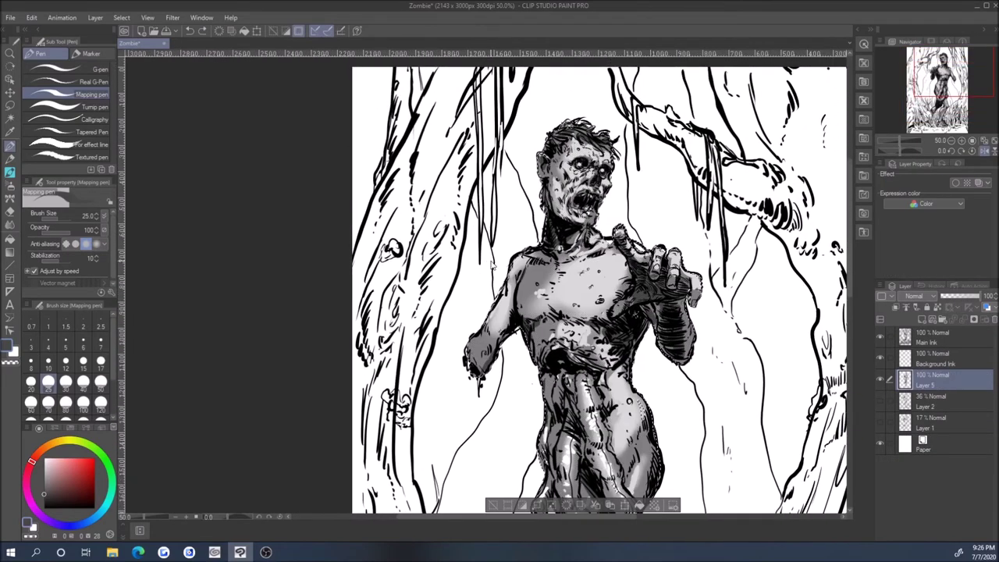
Step: Rename the merged shading layer as Zombie Tone and save the illustration
scroll(349, 285, down, 2)
scroll(349, 285, up, 1)
drag(349, 285, 350, 147)
drag(363, 236, 300, 308)
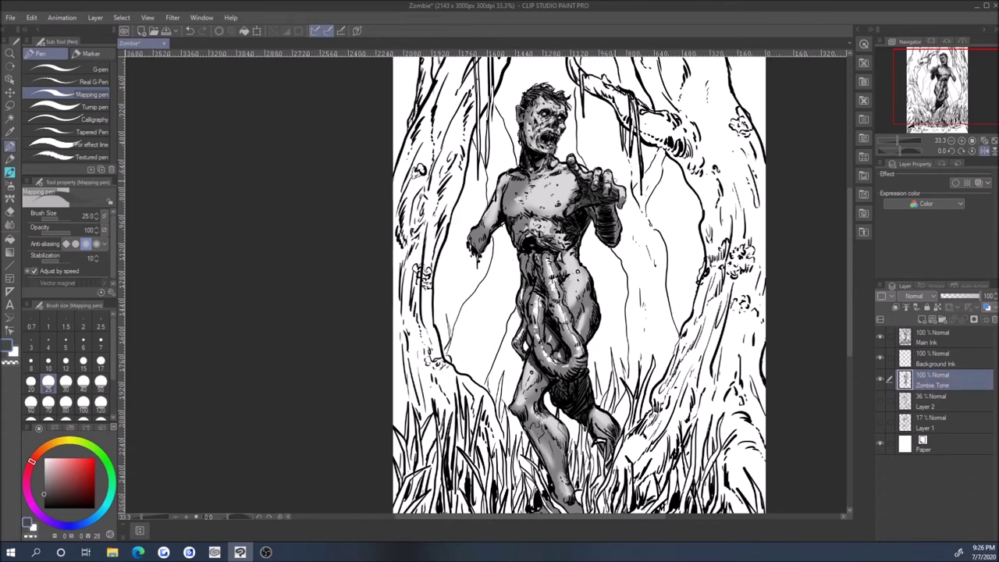
key(alt)
key(ctrl+s)
scroll(300, 108, down, 3)
scroll(415, 208, up, 2)
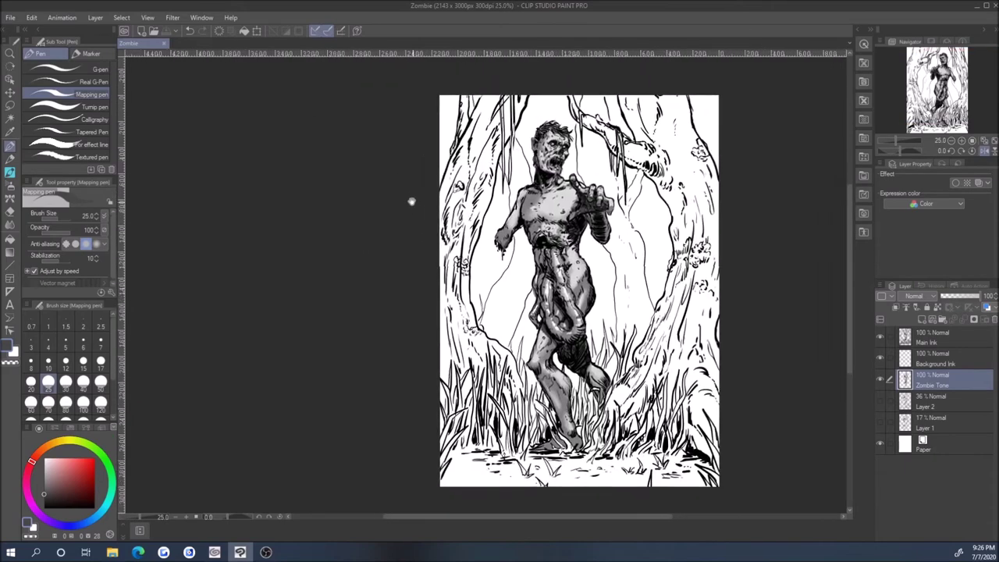
Step: Try a Cross simple tone with frequency 70 and density 15% over the Zombie Tone layer's painted area
double_click(905, 380)
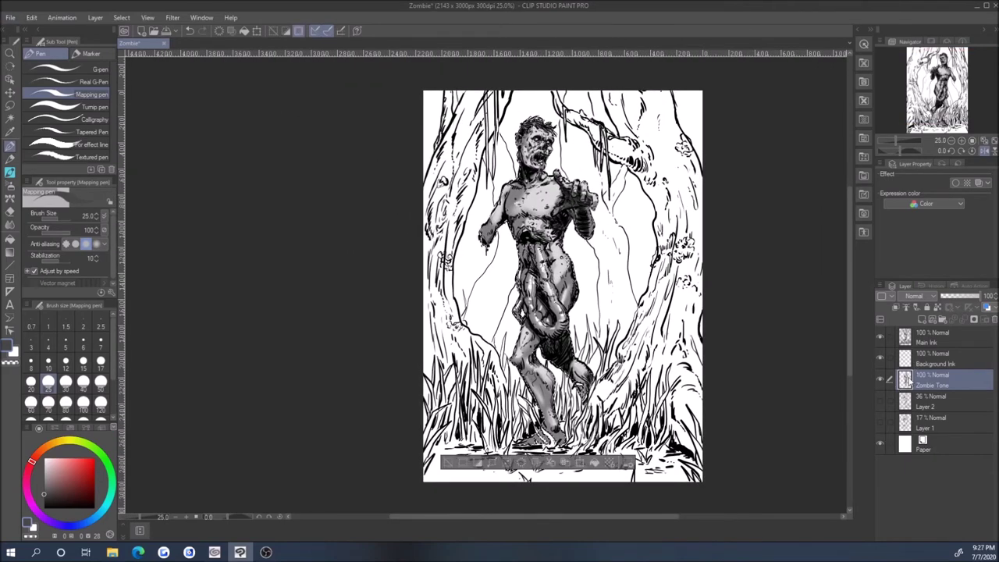
click(451, 230)
drag(461, 233, 461, 240)
click(441, 261)
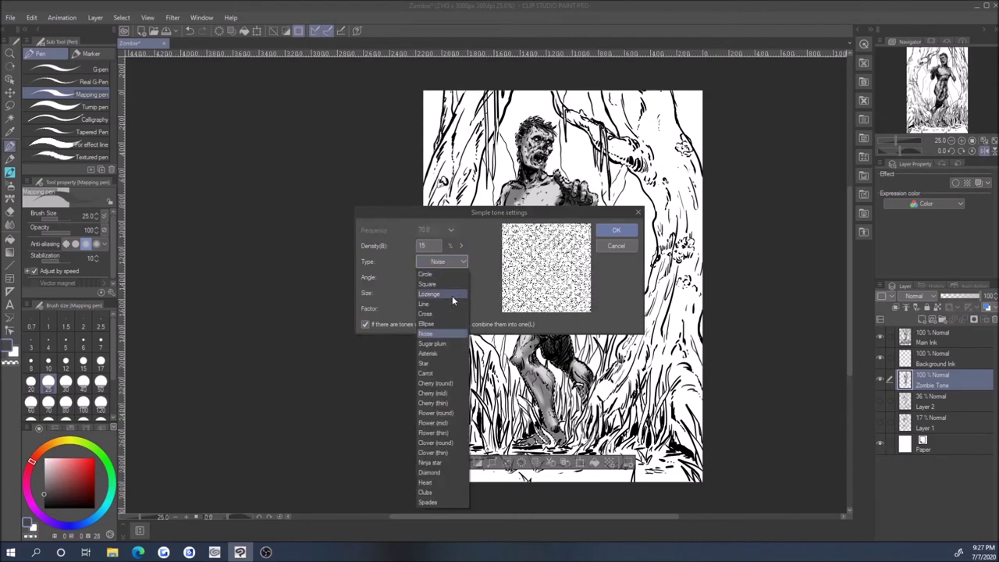
click(429, 313)
click(617, 232)
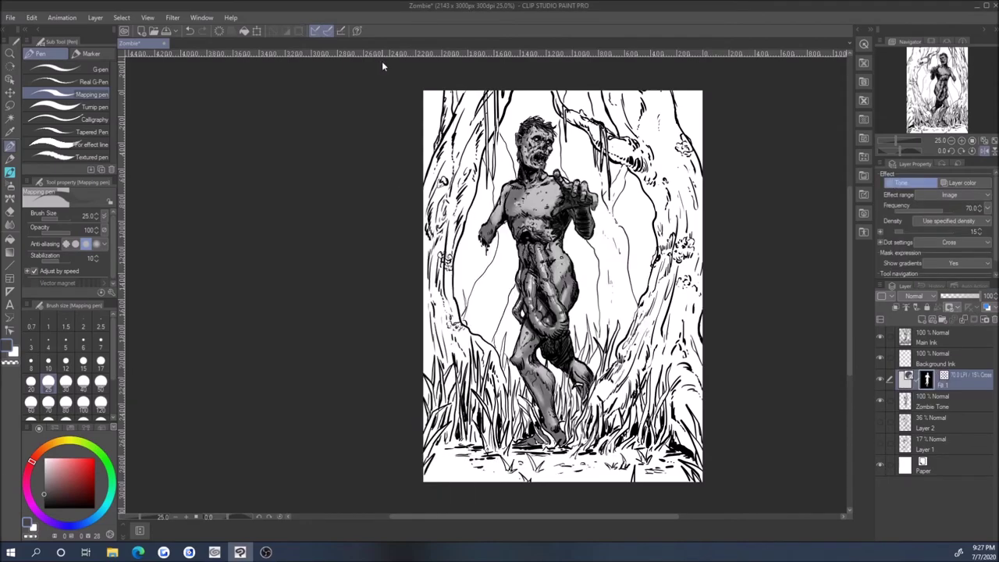
scroll(446, 358, up, 5)
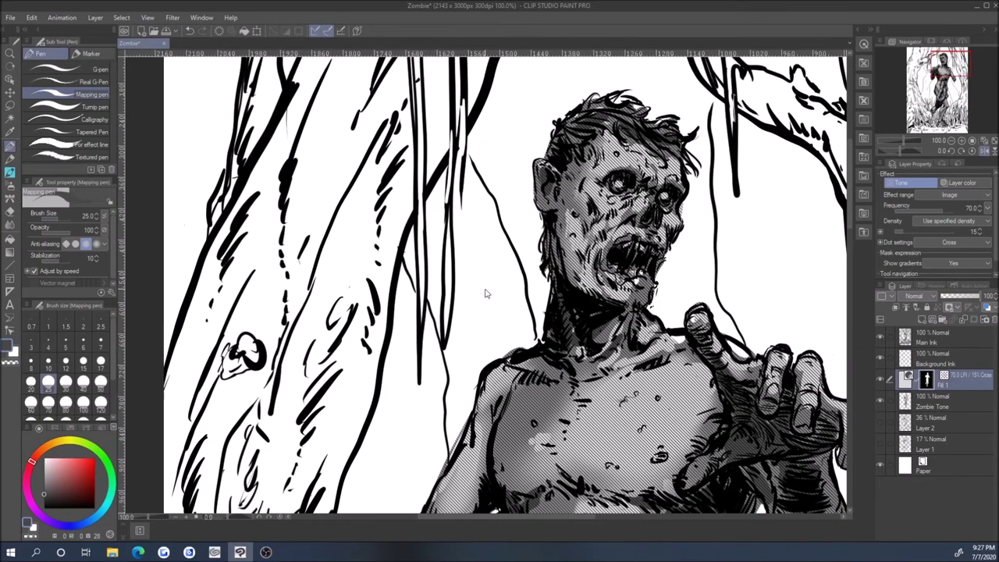
key(ctrl+z)
Step: Try a Circle simple tone with frequency 30 and density 15% over the whole figure; undo it and the layer merge
click(701, 506)
click(441, 261)
click(429, 437)
click(441, 261)
click(426, 463)
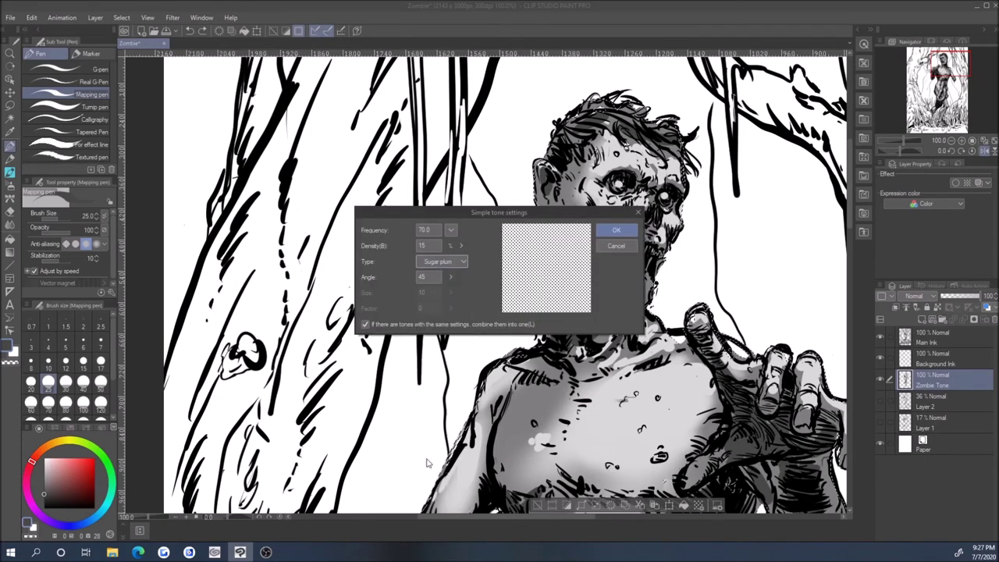
click(450, 229)
click(436, 266)
scroll(437, 266, down, 1)
click(436, 265)
click(429, 274)
click(617, 229)
scroll(500, 281, down, 4)
scroll(499, 281, up, 1)
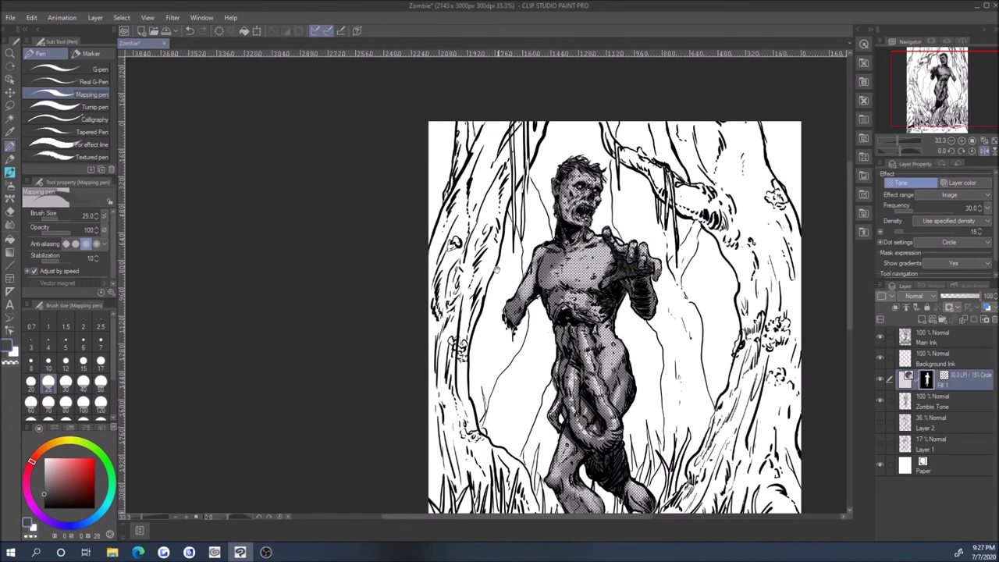
key(ctrl+z)
key(ctrl+z)
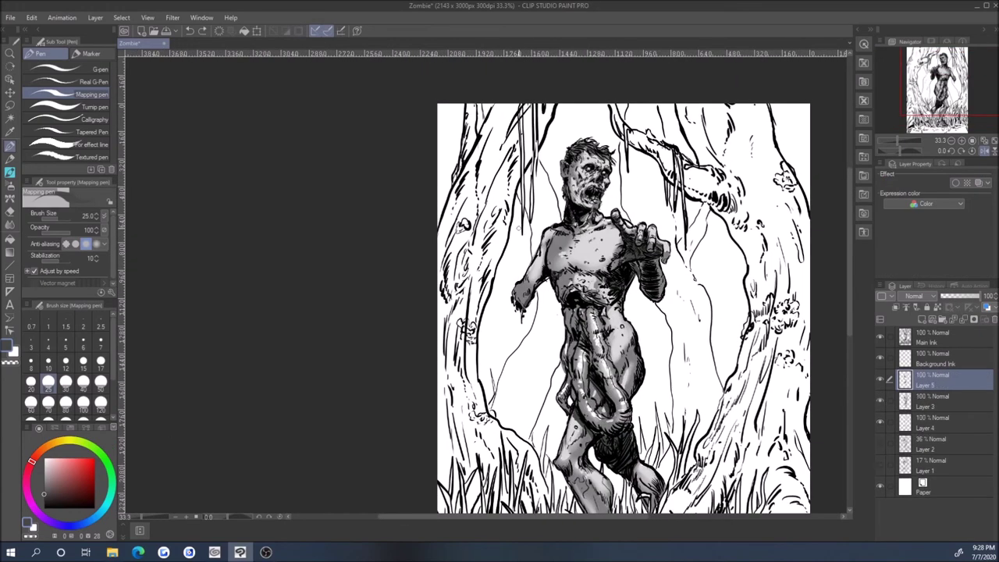
Step: Try the Circle simple tone with frequency 30 and density 15% on Layer 3's painted area only
click(933, 402)
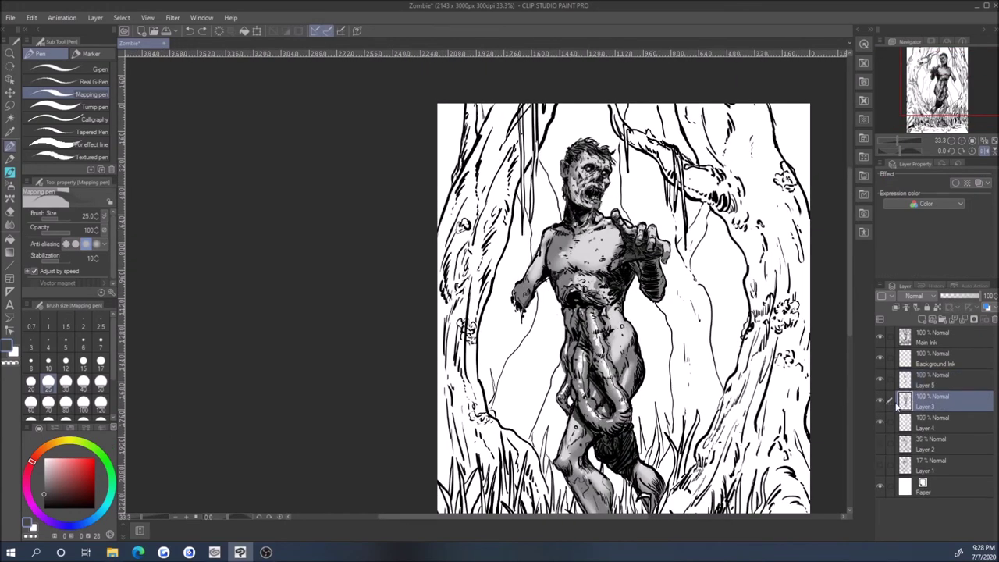
ctrl+click(904, 403)
key(Return)
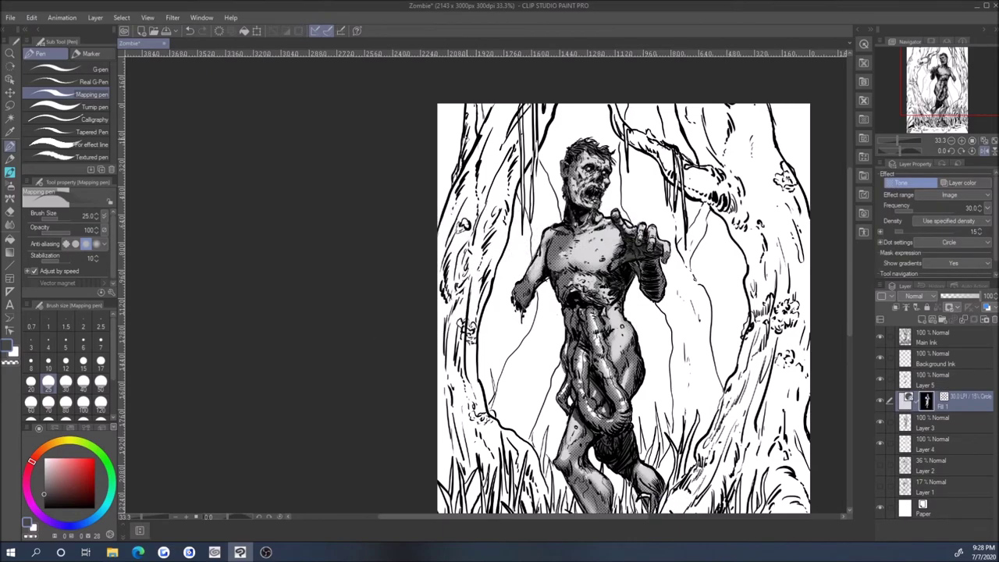
scroll(460, 109, up, 3)
scroll(460, 110, down, 3)
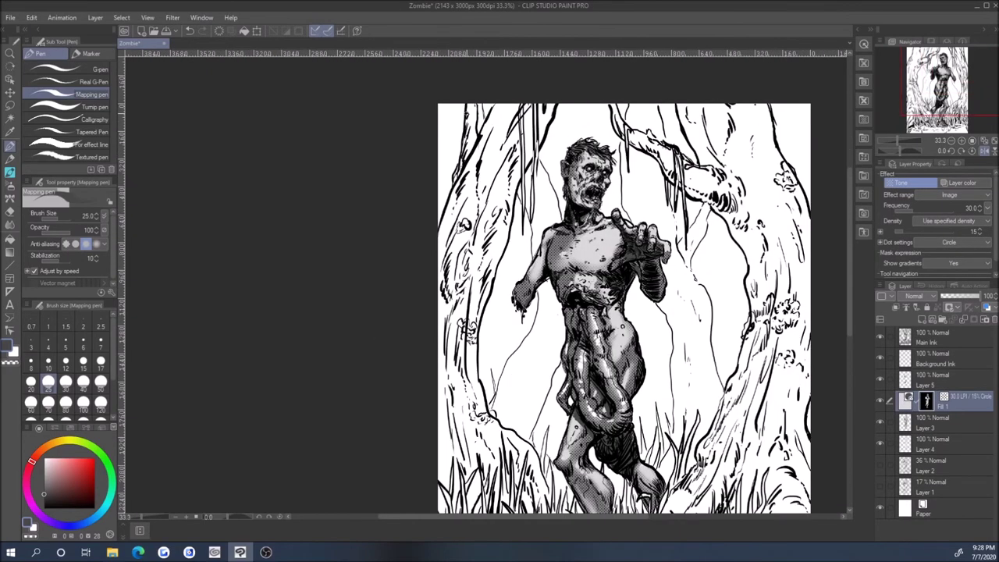
key(ctrl+z)
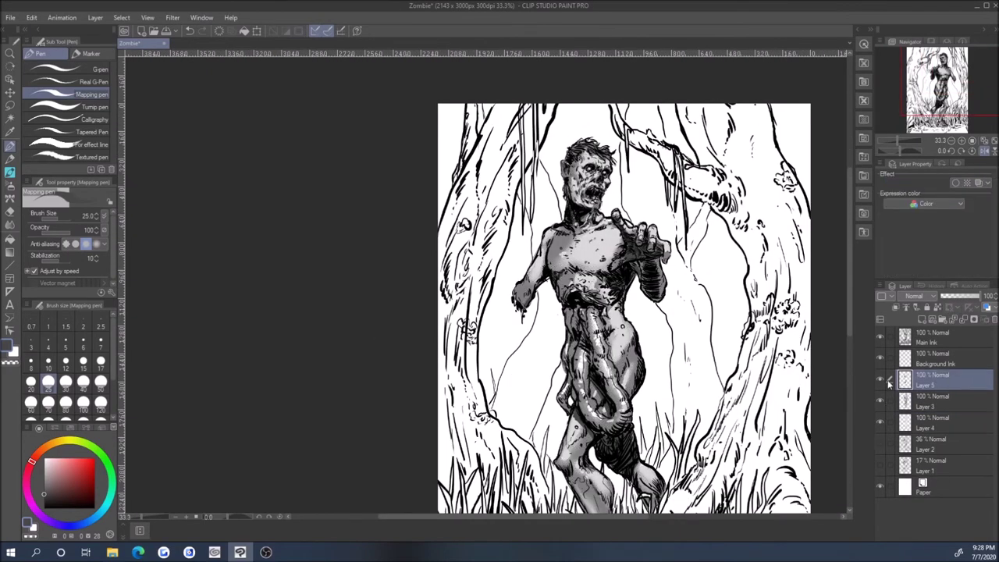
Step: Try the Circle simple tone with frequency 30 and density 15% on Layer 5's shadow areas
click(601, 231)
key(ctrl+plus)
key(ctrl+plus)
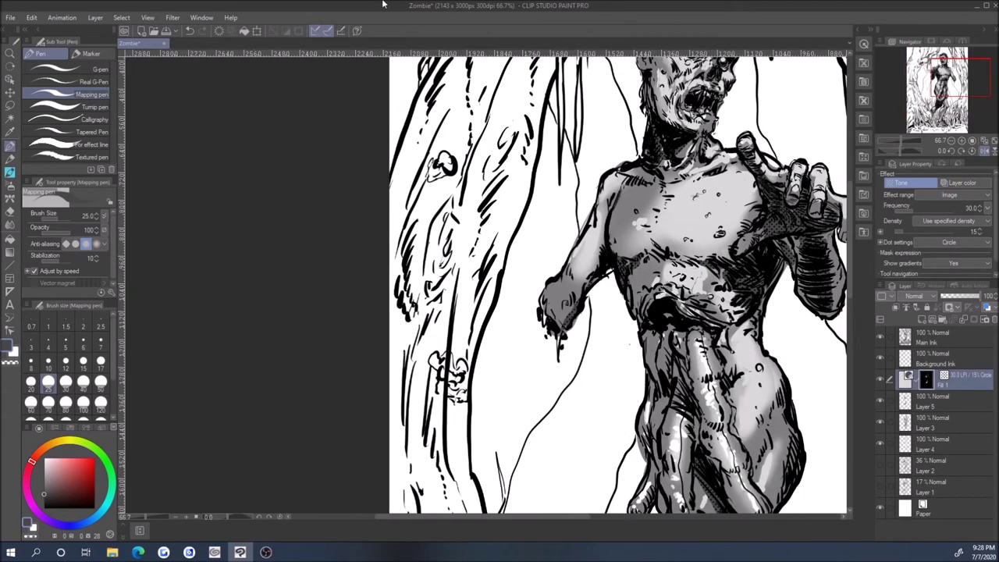
key(ctrl+minus)
key(ctrl+z)
Step: Select Layer 3's painted area and try a simple tone frequency of 32.5 on it
click(908, 402)
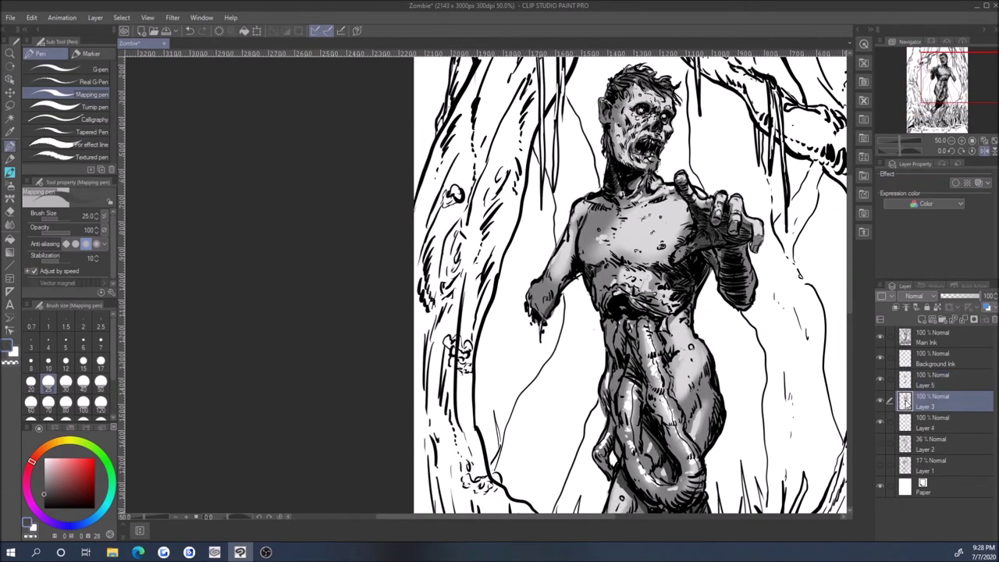
key(ctrl+a)
click(715, 505)
click(451, 230)
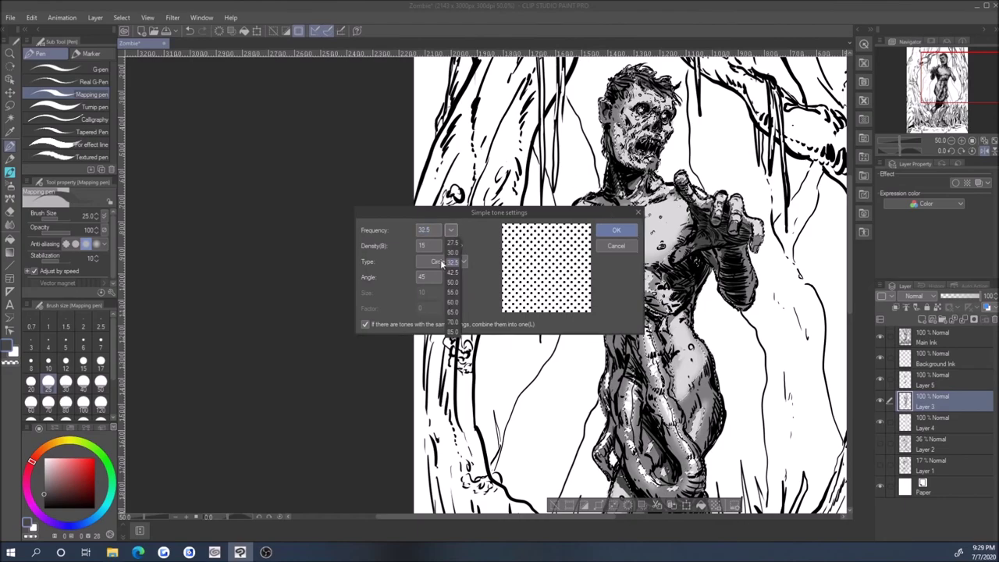
key(Escape)
key(Escape)
key(ctrl+minus)
key(ctrl+minus)
key(ctrl+plus)
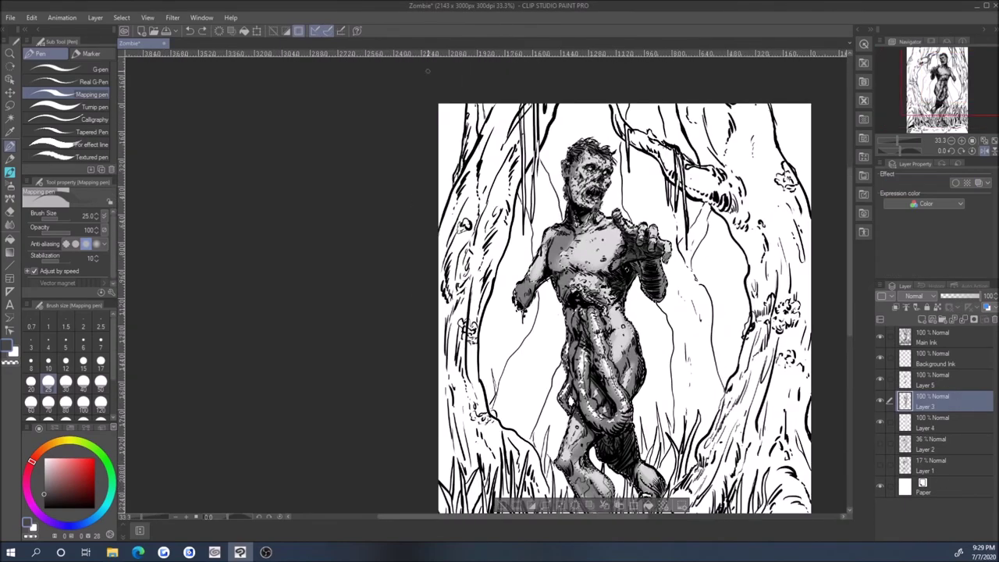
Step: Fill the Layer 3 selection with a Circle simple tone of frequency 30 and density 15%
key(ctrl+plus)
click(650, 505)
key(Return)
key(ctrl+minus)
key(ctrl+minus)
drag(461, 313, 429, 292)
right_click(937, 400)
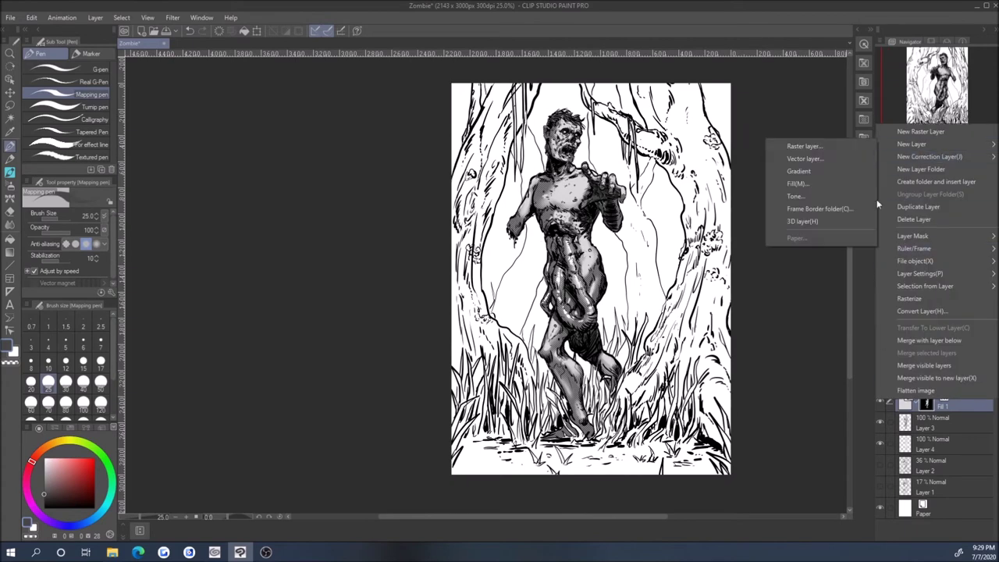
click(808, 263)
key(ctrl+z)
right_click(937, 395)
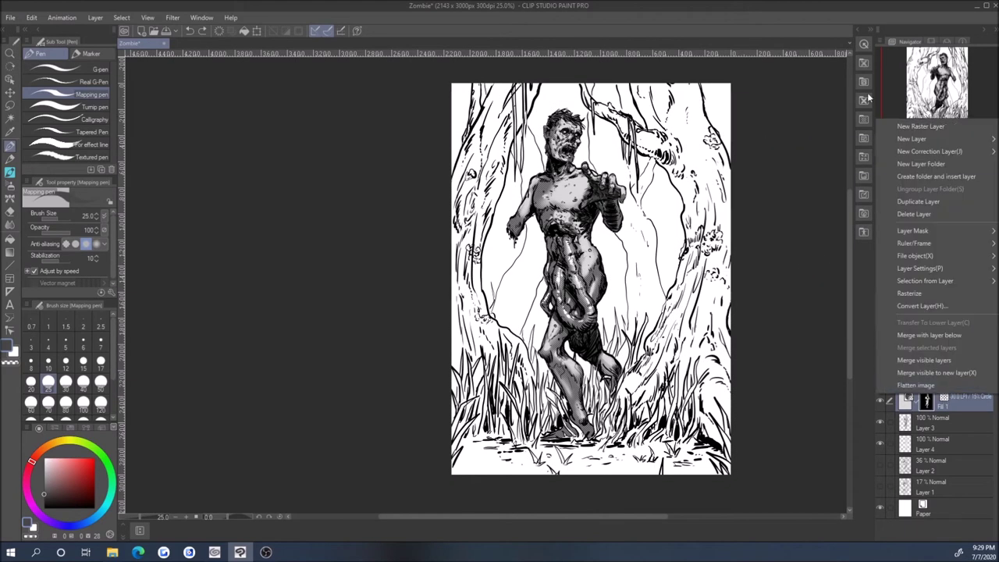
mouse_move(942, 267)
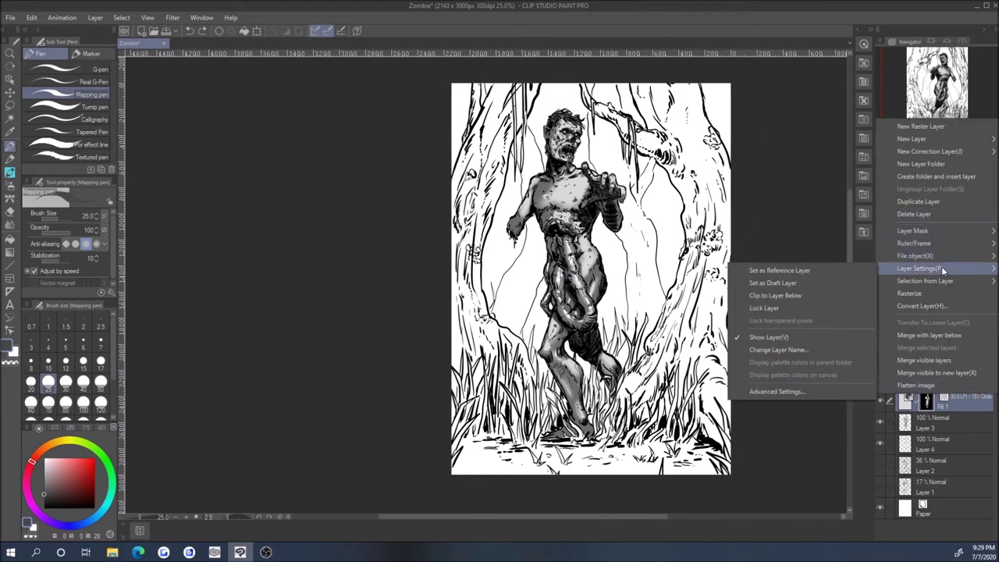
click(923, 403)
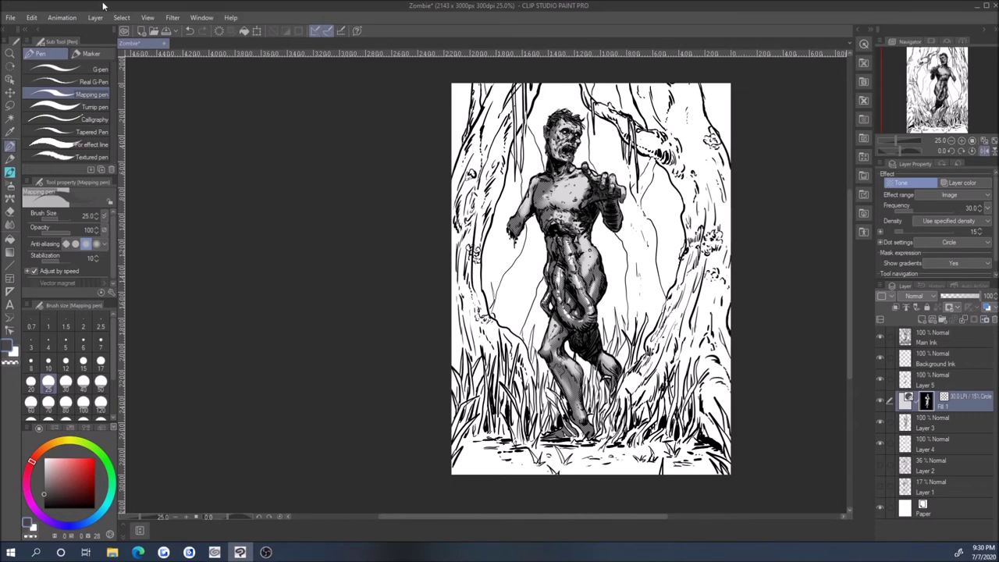
click(161, 42)
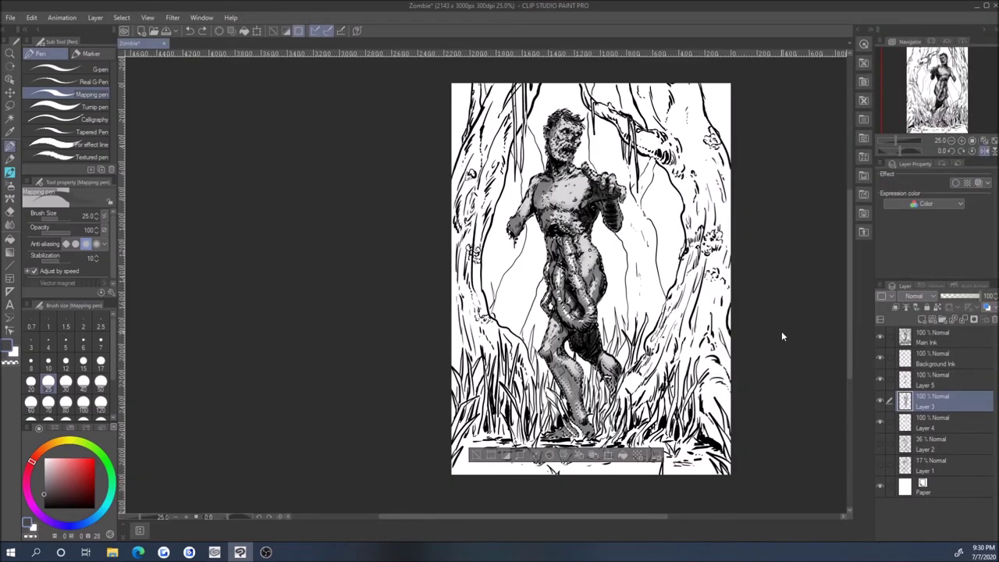
Step: Save the illustration and group Layers 3, 4 and 5 into a new folder
click(10, 18)
click(24, 99)
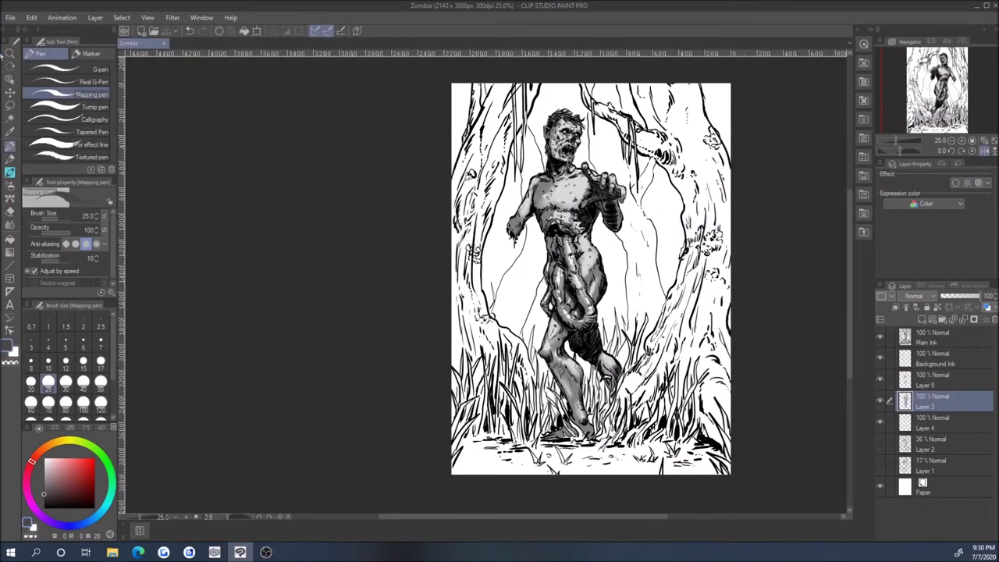
ctrl+click(936, 381)
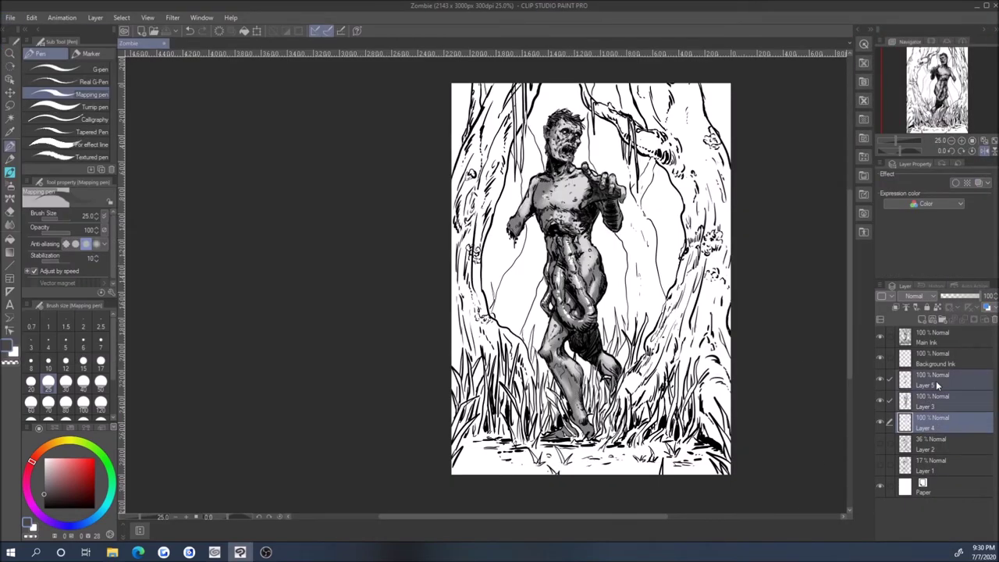
click(943, 320)
drag(926, 383, 929, 420)
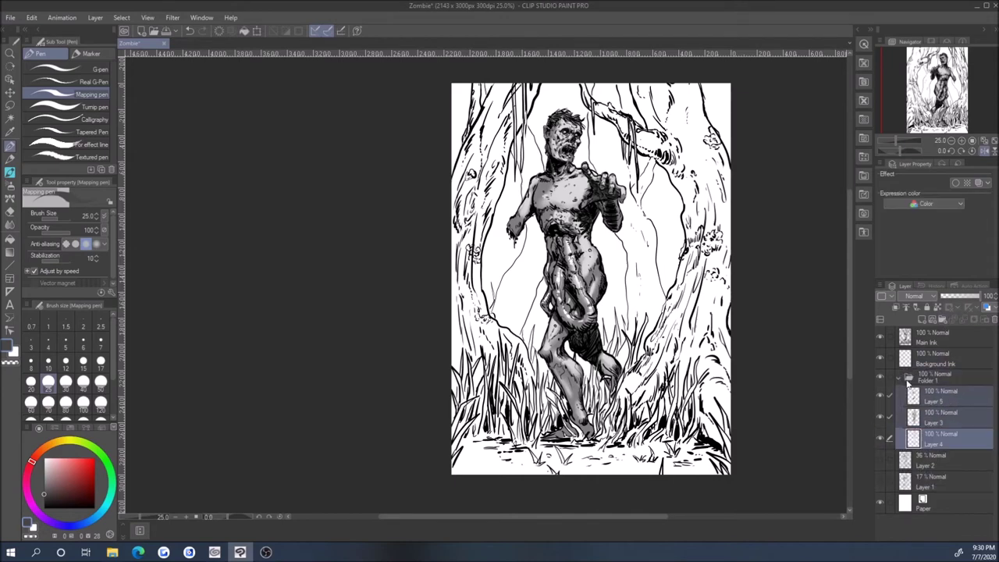
Step: Collapse the folder holding the shading layers and rename it Zombie Tone
click(899, 378)
click(880, 378)
click(880, 378)
text(Tone)
key(Return)
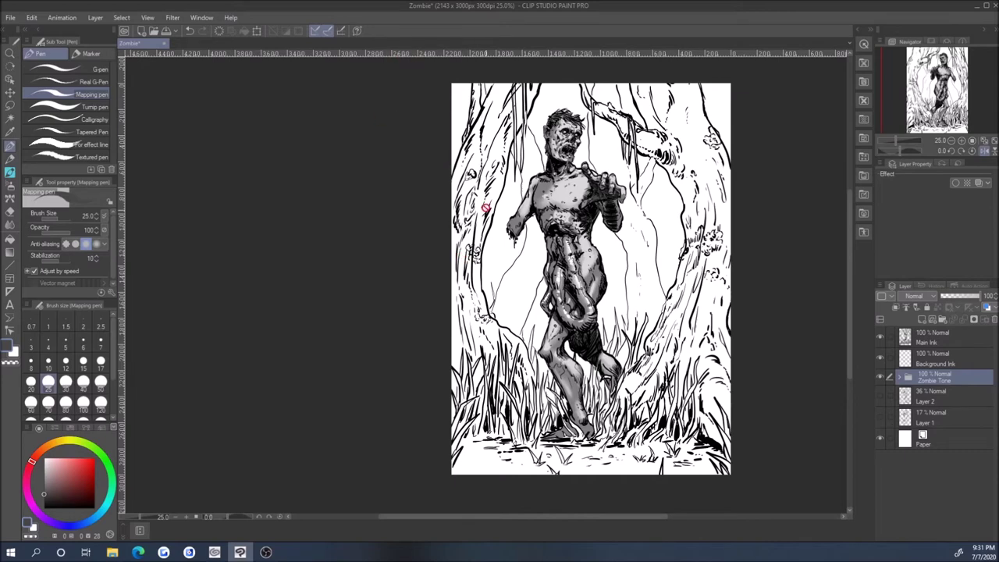
Step: Add a layer beneath the Zombie Tone folder, fill it with light grey and lighten it with Hue/Saturation/Luminosity
click(923, 320)
click(10, 239)
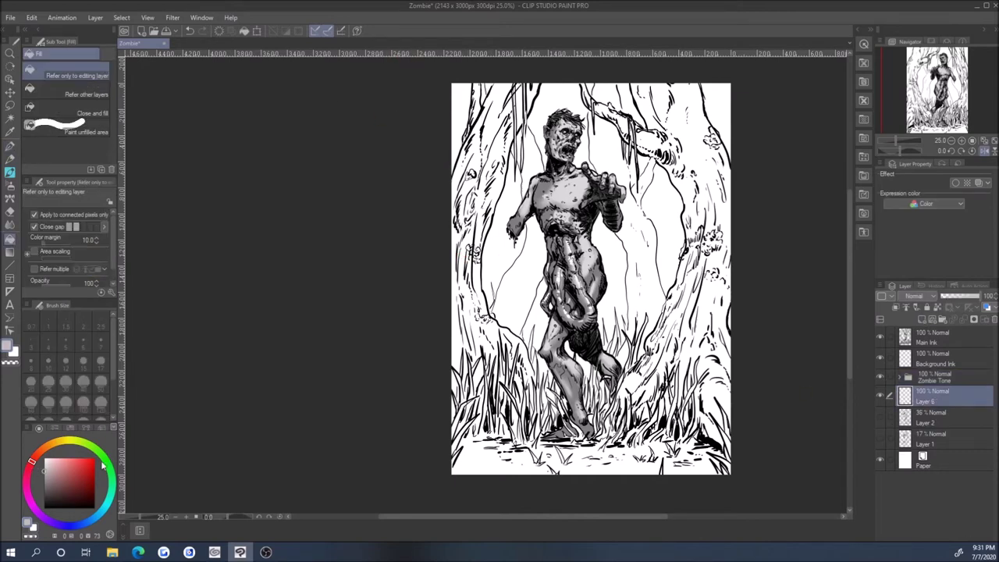
click(501, 251)
key(ctrl+u)
drag(754, 345, 820, 350)
key(Return)
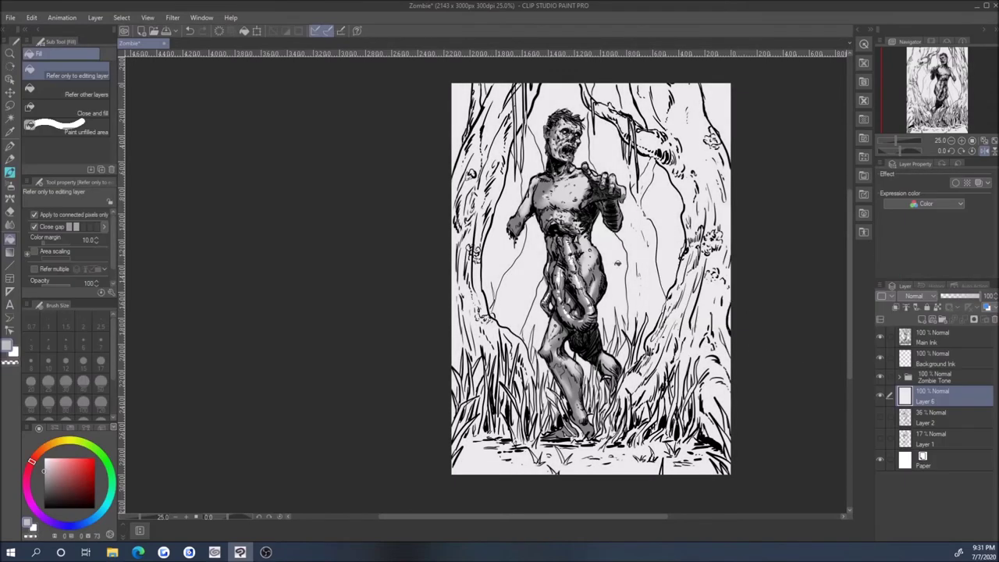
Step: Rename the light grey fill layer as Background Tone and save the illustration
text(Background Tone)
click(10, 17)
click(32, 99)
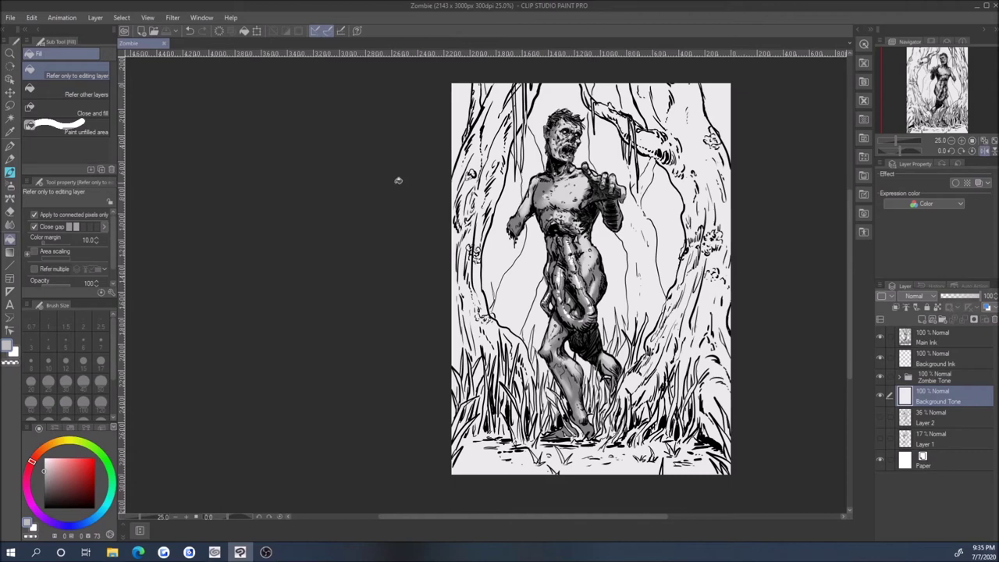
Step: Save the illustration and darken the Background Tone layer with Hue/Saturation/Luminosity
click(10, 17)
click(45, 104)
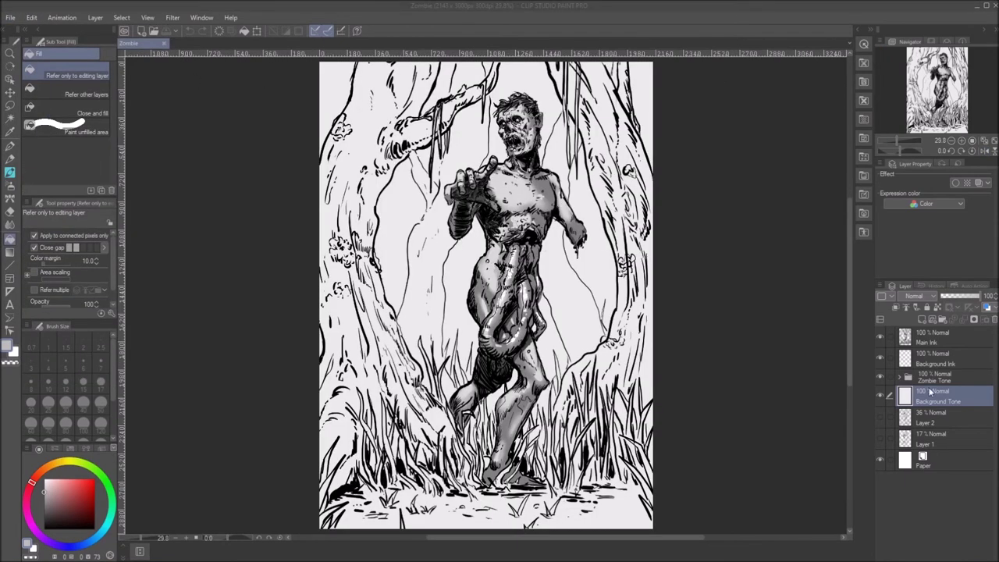
key(ctrl+u)
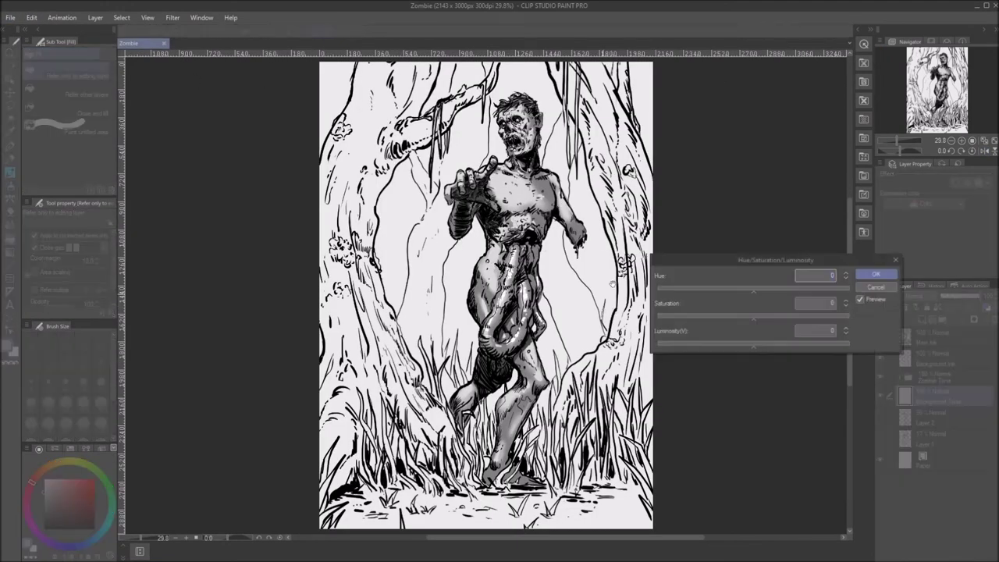
drag(754, 343, 728, 344)
click(876, 274)
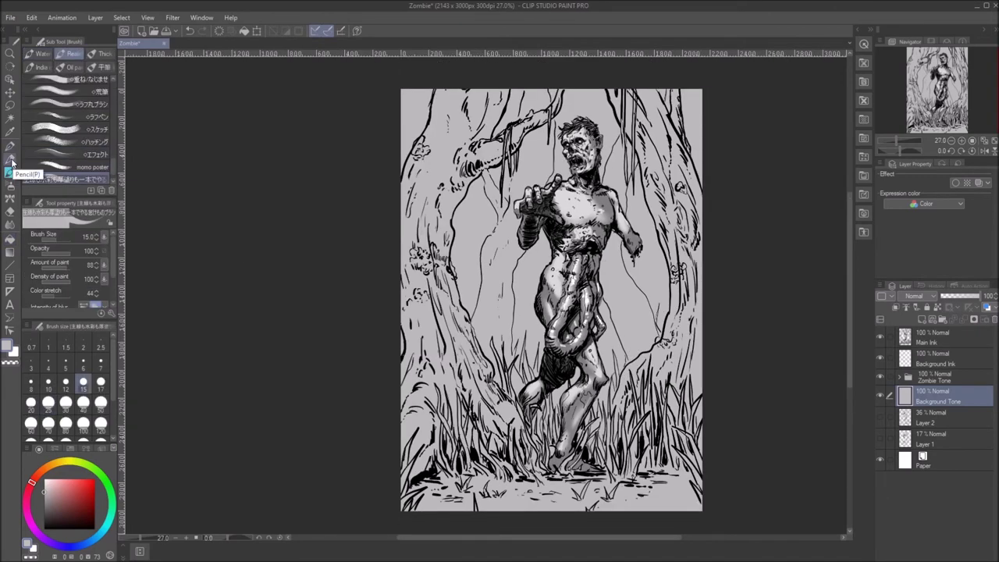
Step: Look through the watercolor, realistic, thick and oil paint brush groups for a brush suited to toning the background
click(11, 146)
key(b)
click(69, 68)
click(59, 92)
click(70, 53)
scroll(71, 125, down, 3)
click(103, 166)
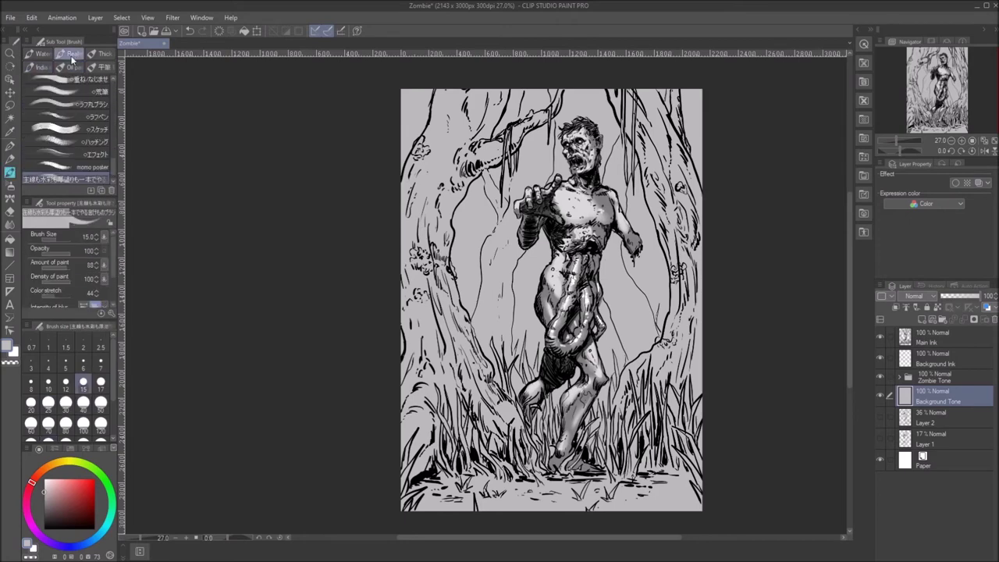
scroll(86, 133, up, 5)
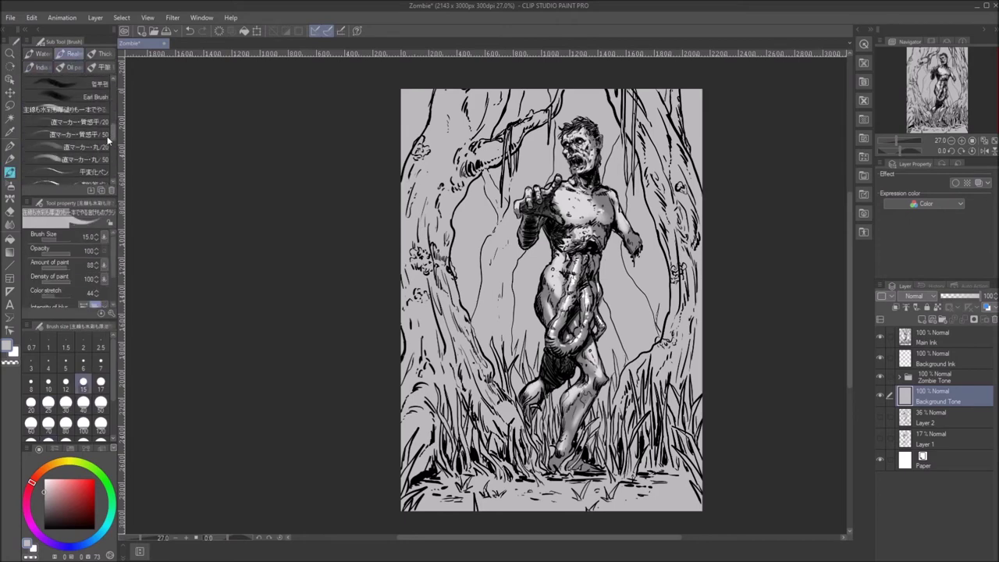
click(100, 53)
mouse_move(78, 145)
mouse_down()
mouse_move(111, 134)
mouse_move(63, 147)
mouse_up()
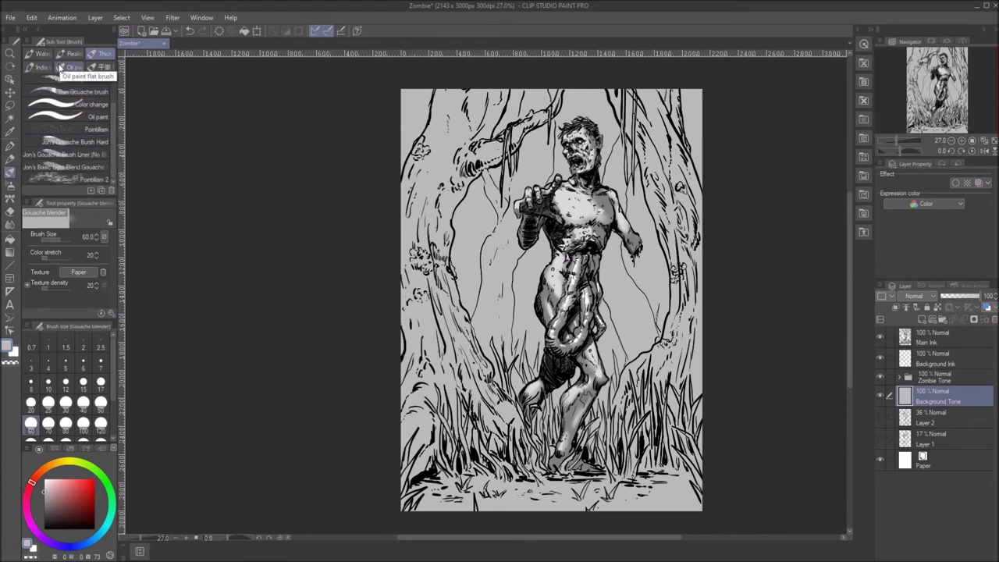
click(51, 69)
scroll(67, 133, down, 4)
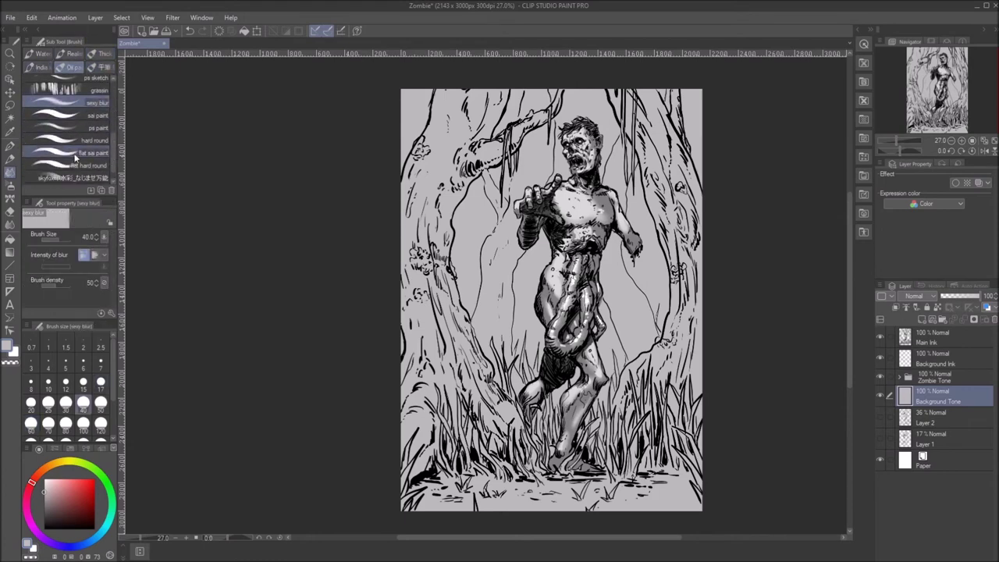
click(40, 53)
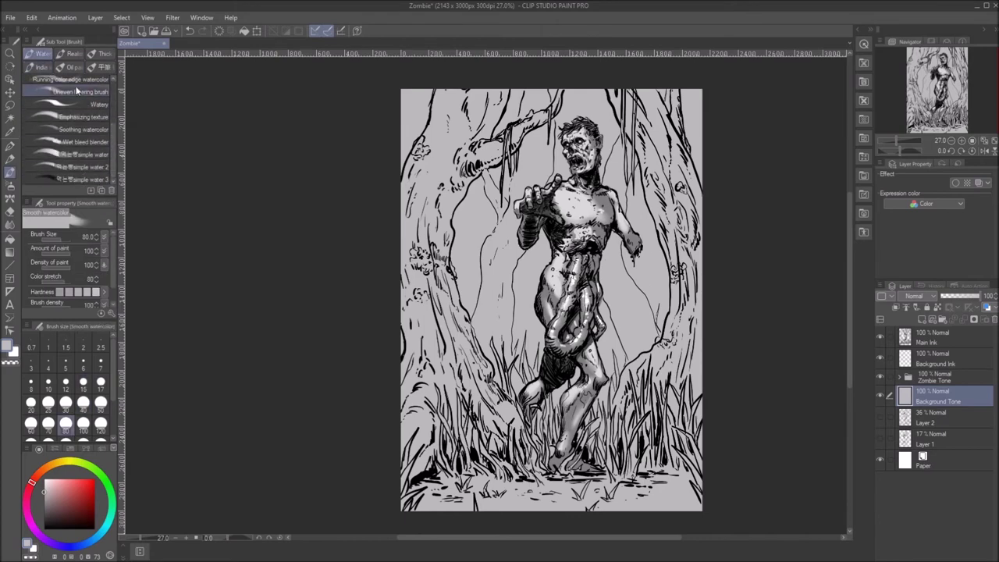
click(68, 53)
click(100, 53)
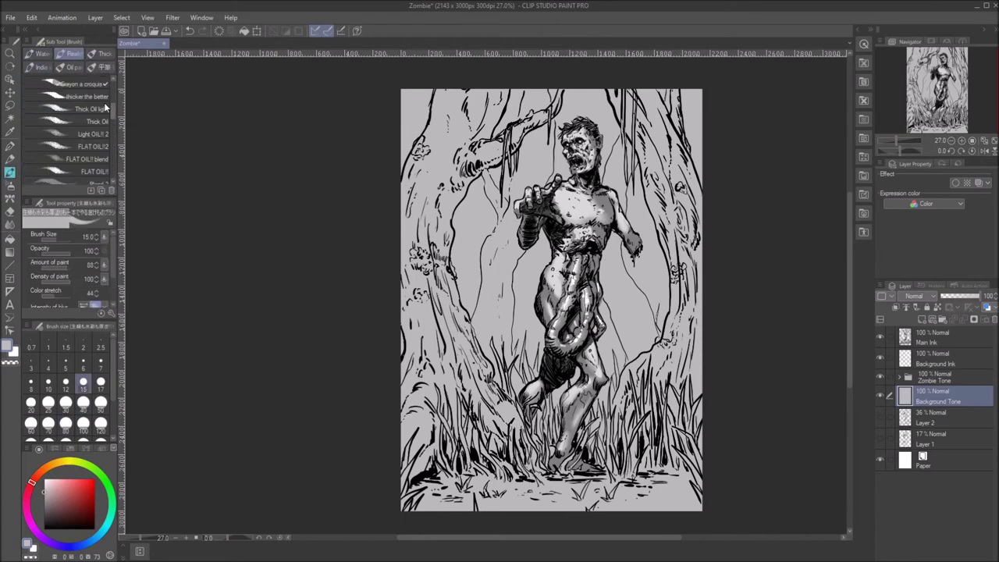
click(68, 67)
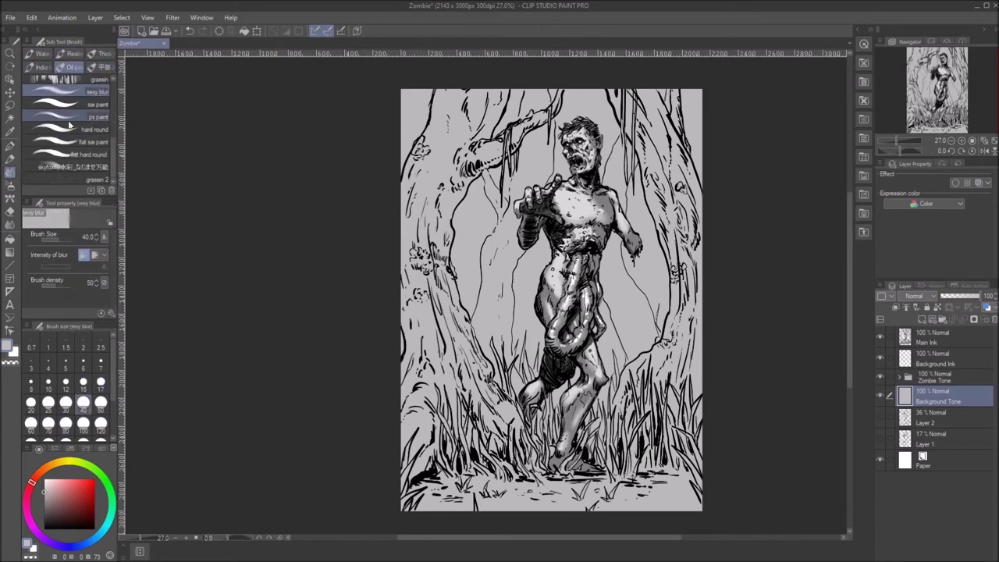
Step: Brush a lighter grey across the upper part of the Background Tone layer behind the trees
click(70, 166)
mouse_move(559, 92)
mouse_down()
mouse_move(538, 110)
mouse_move(437, 90)
mouse_move(685, 81)
mouse_move(539, 137)
mouse_move(393, 94)
mouse_move(593, 144)
mouse_move(687, 117)
mouse_move(484, 176)
mouse_move(640, 187)
mouse_move(449, 164)
mouse_up()
key(bracketleft)
key(bracketleft)
Step: Blend the lighter grey into the backdrop with the sexy blur brush, enlarging the brush up to 400
click(86, 92)
key(bracketright)
key(bracketright)
key(bracketright)
key(bracketright)
key(bracketright)
key(bracketright)
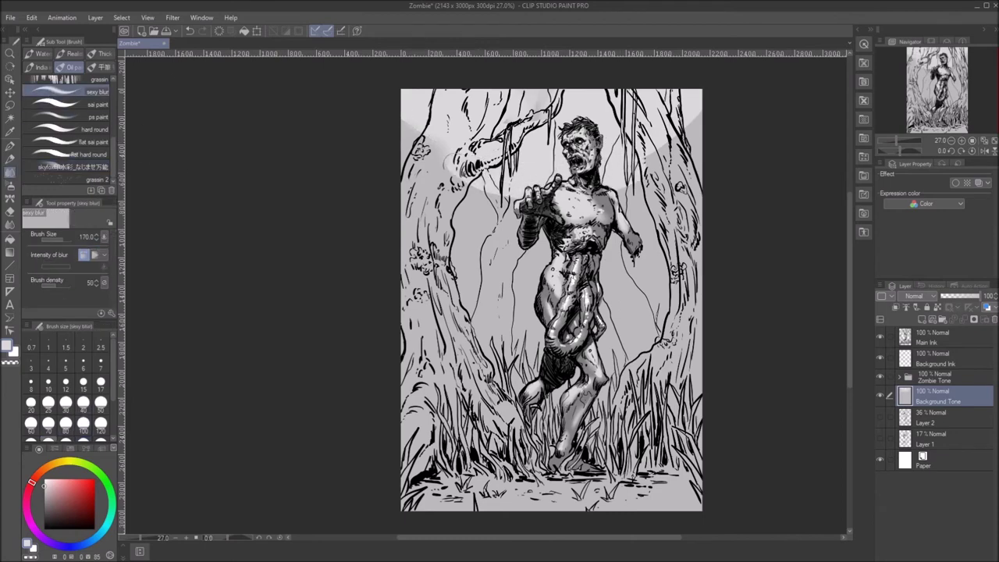
key(bracketright)
key(bracketright)
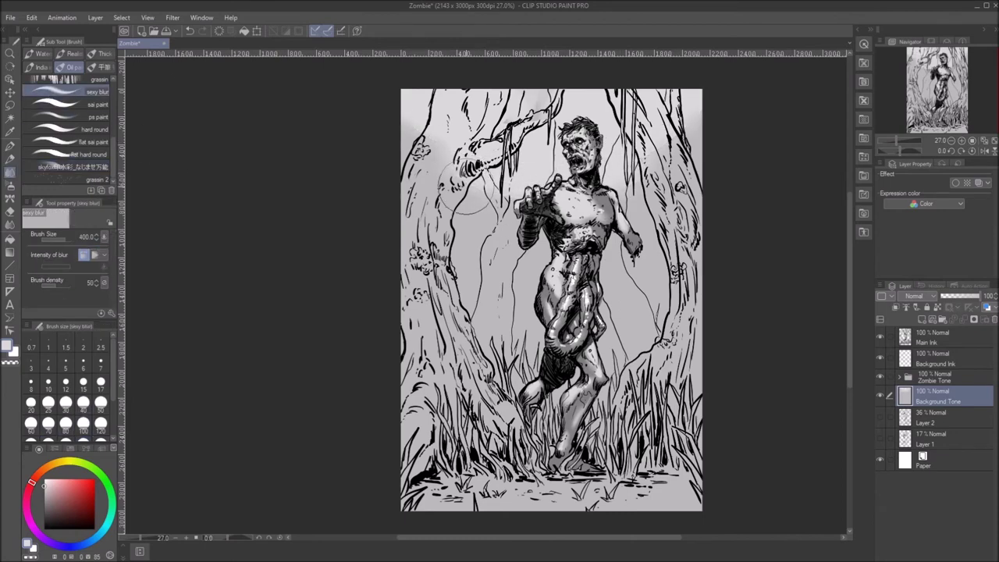
key(bracketleft)
Step: Switch to the Mapping pen and add a new layer directly above Background Tone
click(9, 146)
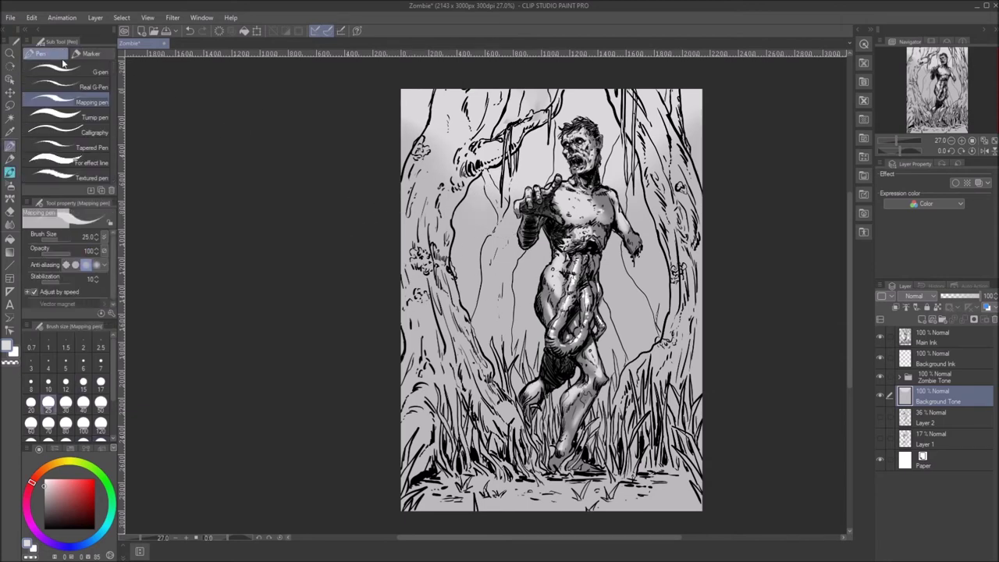
key(bracketright)
key(bracketright)
key(bracketright)
key(bracketright)
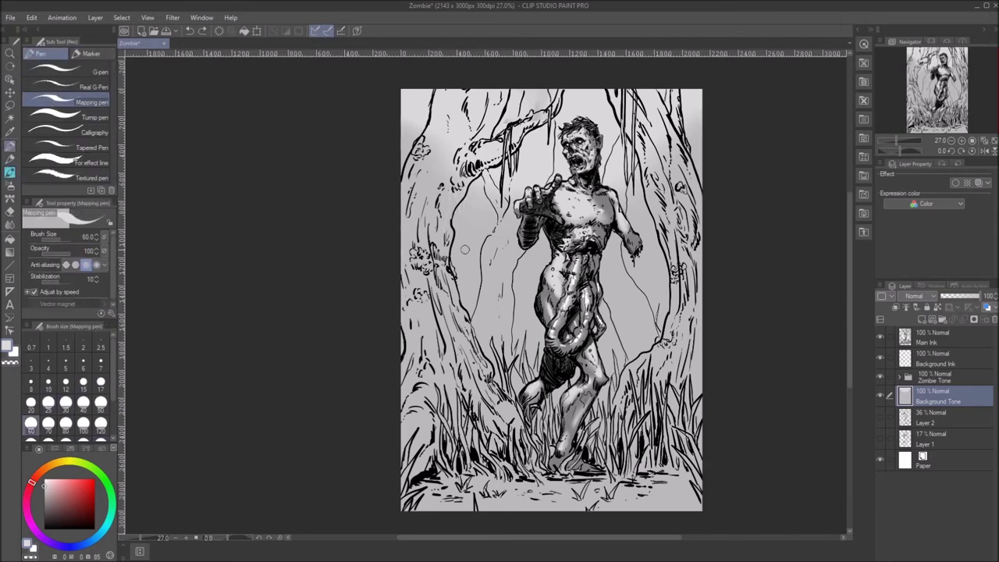
key(ctrl+shift+n)
key(bracketright)
key(bracketright)
key(bracketright)
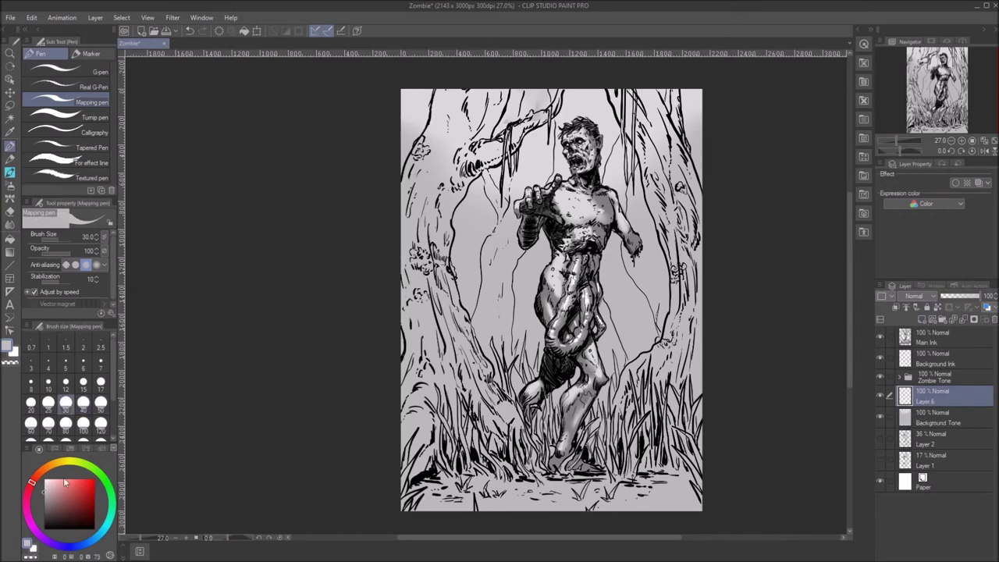
Step: Paint the lower trunk of the distant tree behind the zombie's outstretched arm in a flat darker grey
mouse_move(497, 275)
mouse_down()
mouse_move(488, 343)
mouse_move(507, 275)
mouse_up()
key(bracketleft)
key(bracketleft)
mouse_move(511, 321)
mouse_down()
mouse_move(497, 394)
mouse_move(479, 312)
mouse_up()
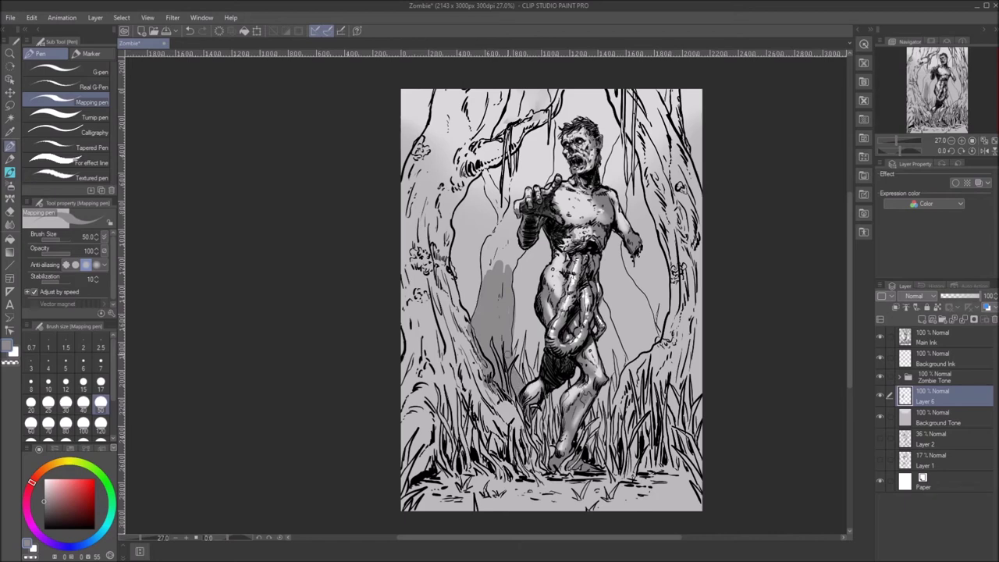
key(e)
click(9, 147)
Step: Extend the flat grey up the same distant tree to the page's upper edge, including its thin side branch
mouse_move(503, 270)
mouse_down()
mouse_move(505, 255)
mouse_move(527, 160)
mouse_up()
key(bracketleft)
key(bracketleft)
key(bracketleft)
key(bracketleft)
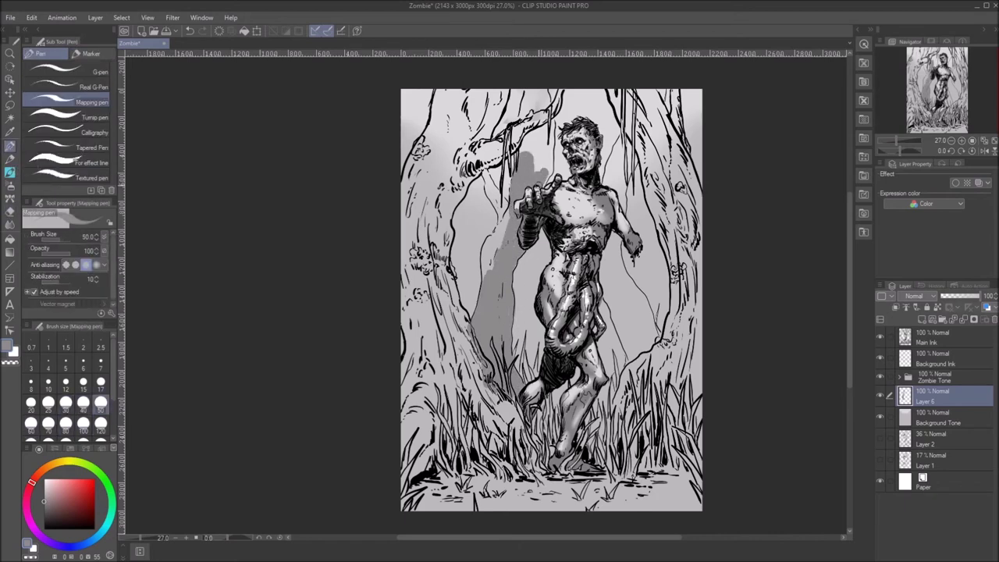
drag(545, 117, 528, 170)
key(bracketleft)
drag(508, 212, 489, 240)
key(bracketleft)
key(bracketleft)
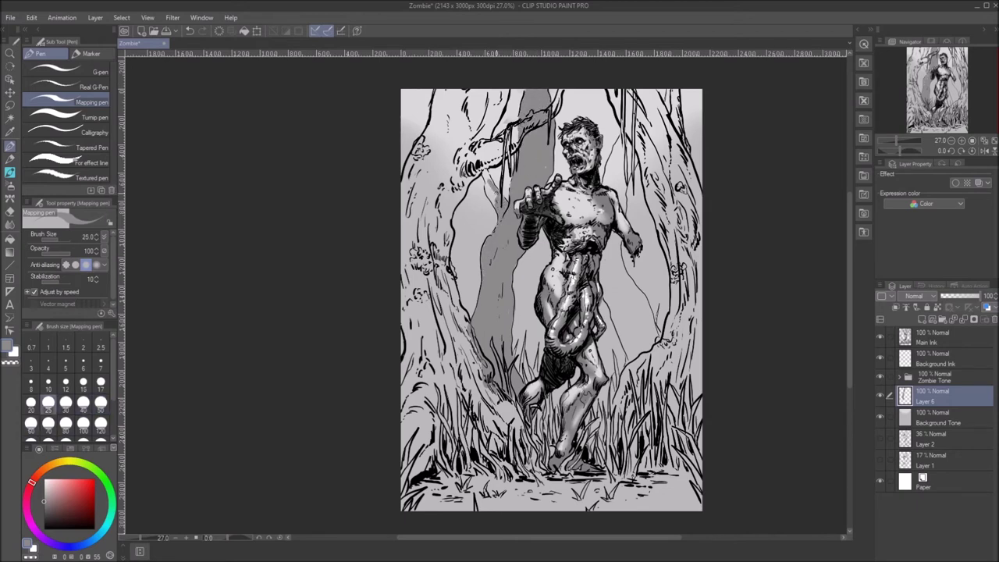
Step: Fill the distant tree behind the zombie's back and the gap near the upper right vines with the same grey
key(bracketright)
key(bracketright)
drag(630, 184, 622, 133)
mouse_move(623, 185)
mouse_down()
mouse_move(612, 300)
mouse_move(613, 286)
mouse_move(648, 315)
mouse_up()
key(bracketleft)
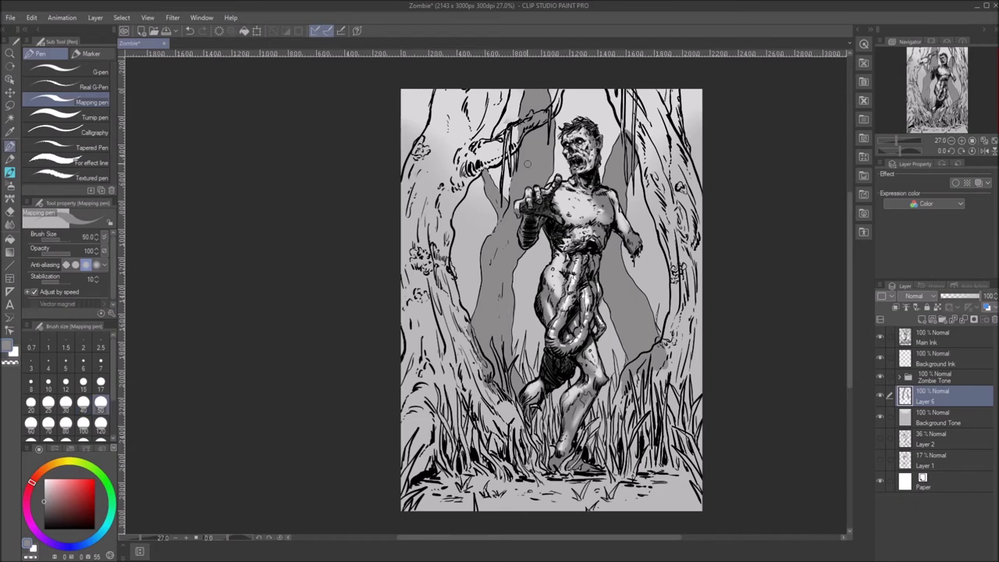
key(bracketright)
key(bracketright)
key(bracketright)
key(bracketright)
drag(665, 89, 639, 136)
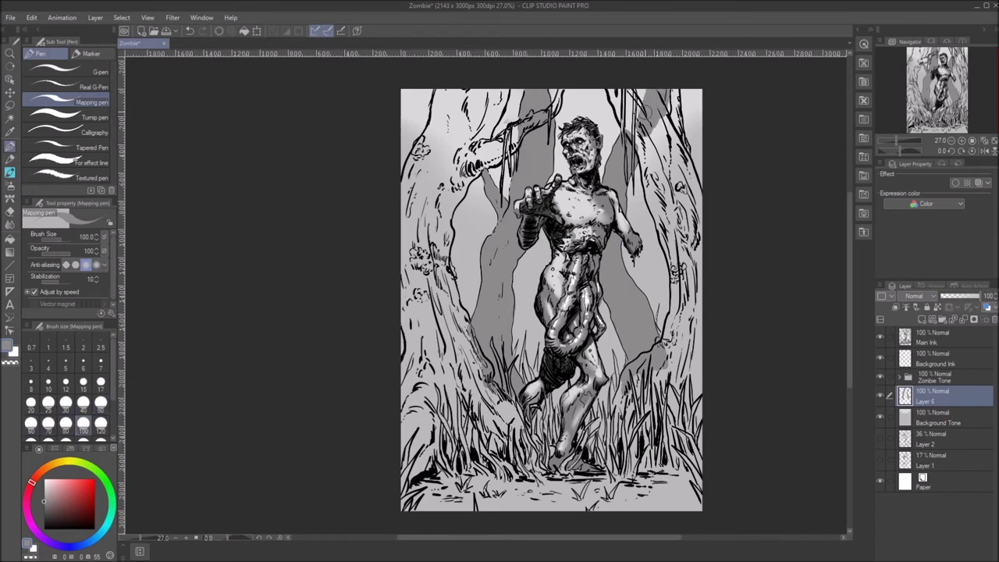
Step: Lighten the distant trees' grey by raising their luminosity with Hue/Saturation/Luminosity
key(ctrl+u)
drag(753, 344, 769, 344)
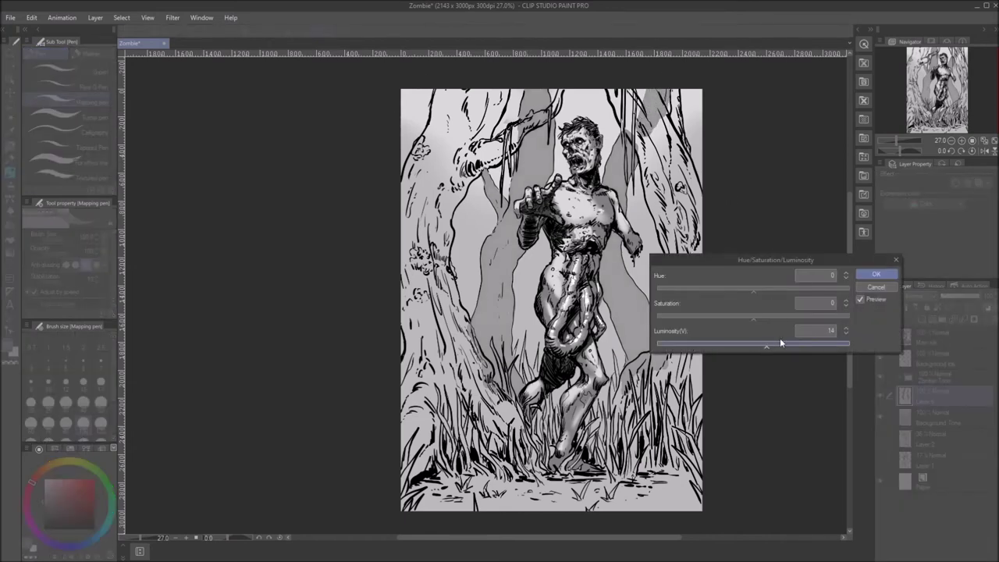
click(876, 275)
Step: Expand the Zombie Tone folder, check Layer 5 by toggling its visibility, and darken Layer 3 with Hue/Saturation/Luminosity
click(937, 377)
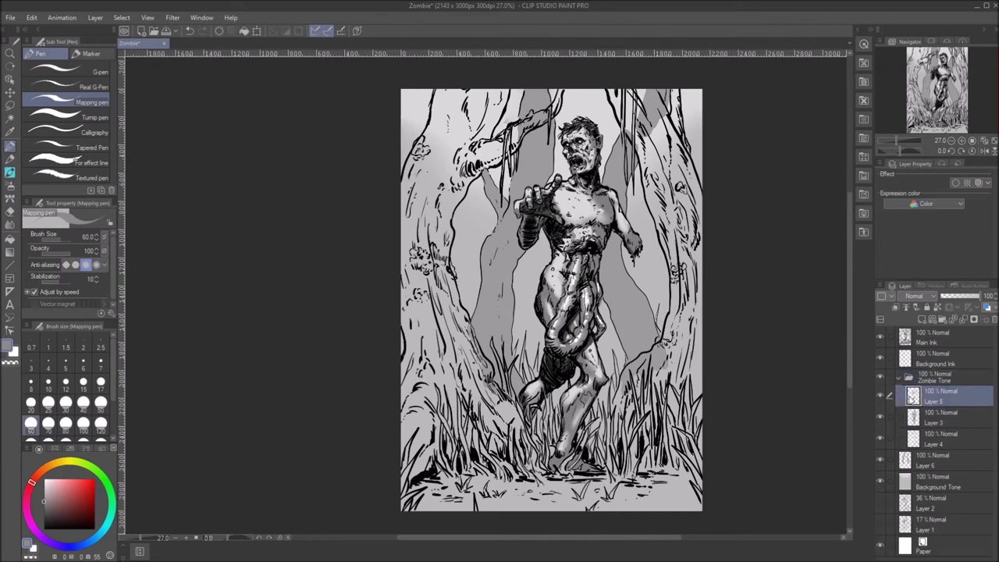
click(880, 395)
click(879, 395)
click(937, 418)
key(ctrl+u)
drag(753, 345, 739, 346)
key(Return)
Step: Lower the luminosity of Layer 4 in the Zombie Tone folder and save the illustration
click(937, 439)
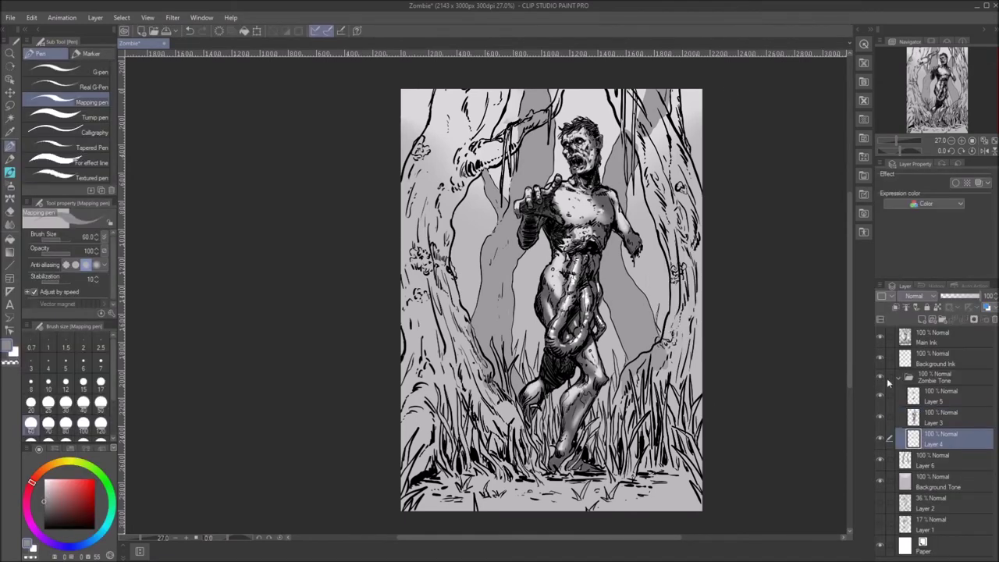
key(ctrl+u)
drag(742, 348, 750, 344)
key(Return)
key(alt+f)
key(Escape)
Step: Set the luminosity of Layer 5 in the Zombie Tone folder to -14 and save the illustration
key(alt+bracketright)
key(alt+bracketright)
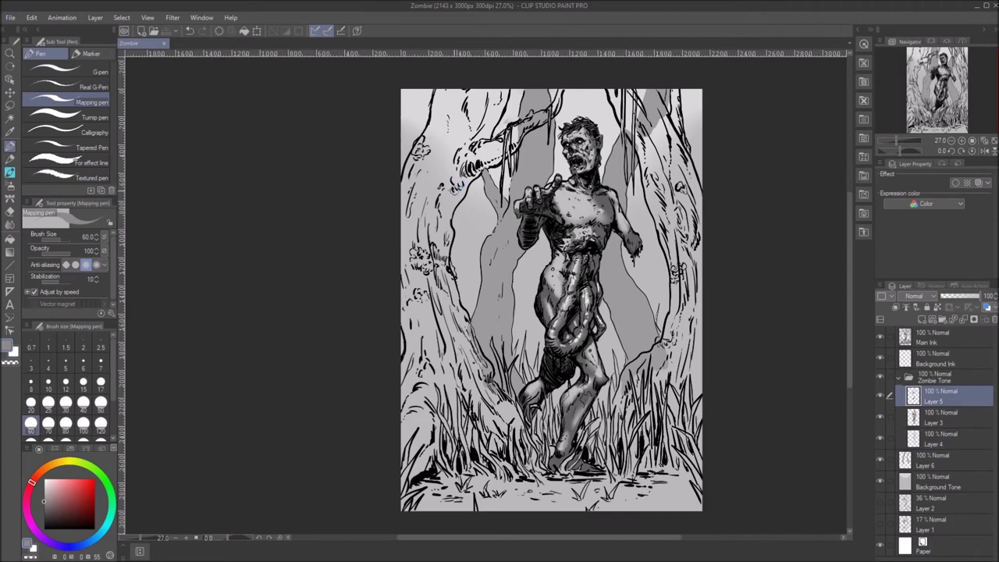
key(ctrl+u)
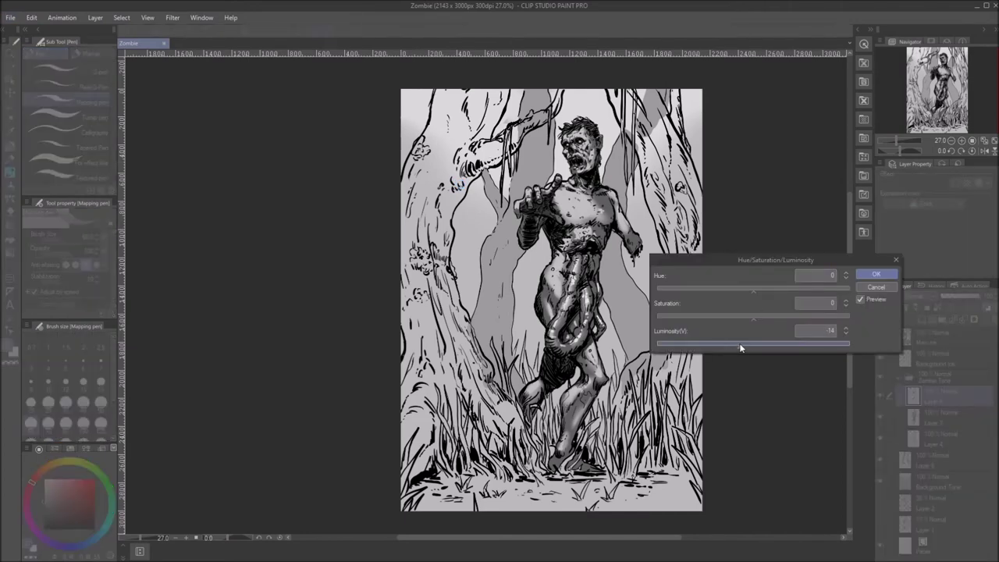
click(868, 273)
key(alt+f)
key(Escape)
key(ctrl+s)
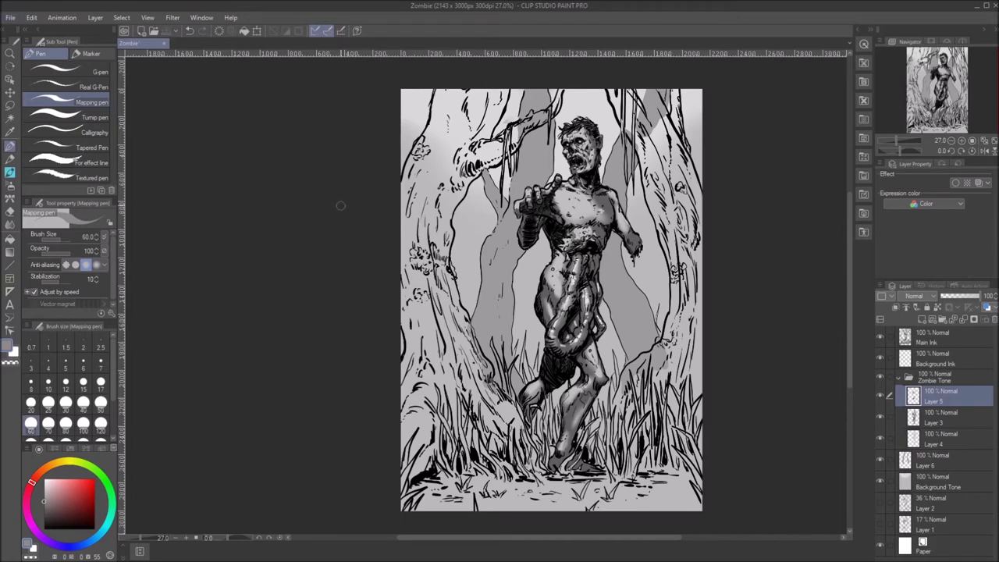
Step: Rename the distant trees' tone layer as Background Trees and add a new layer above it
click(900, 380)
click(927, 403)
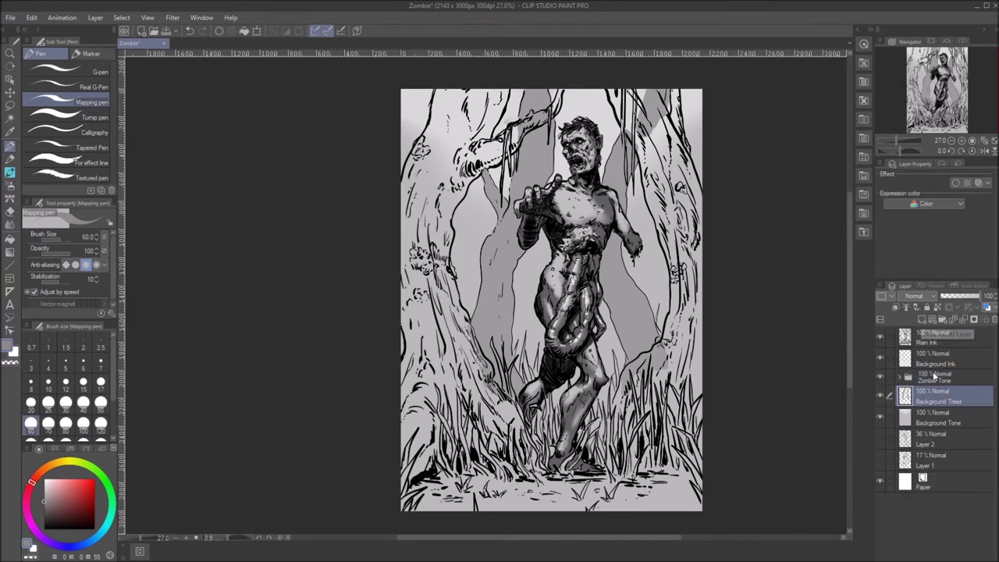
click(922, 321)
Step: Paint the middle trunk of the large left-hand tree in dark grey on the new layer
key(p)
click(48, 403)
click(101, 403)
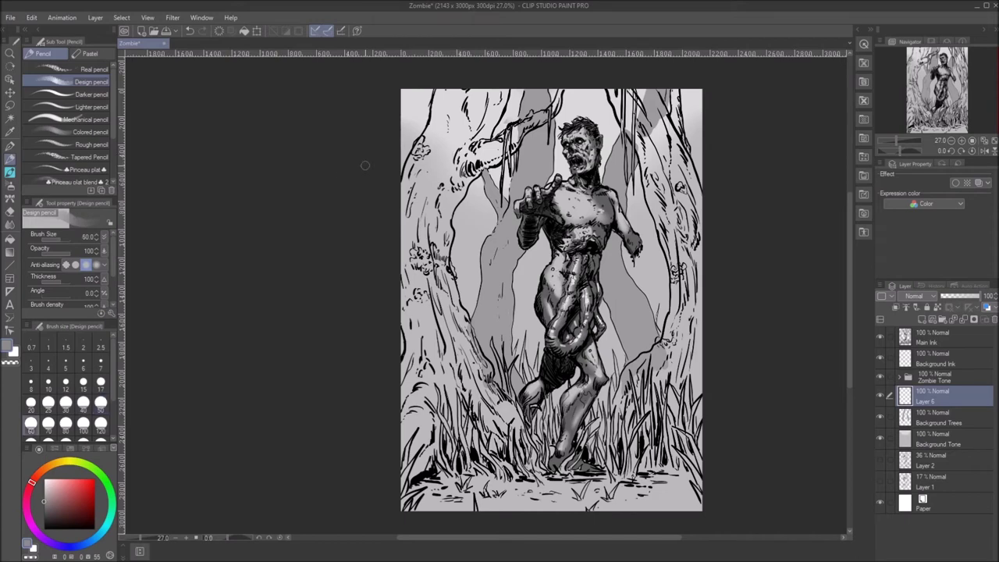
drag(445, 219, 417, 238)
drag(426, 195, 422, 253)
key(p)
drag(414, 180, 414, 250)
mouse_move(429, 195)
mouse_down()
mouse_move(426, 261)
mouse_move(448, 273)
mouse_move(449, 297)
mouse_up()
drag(449, 250, 449, 281)
Step: Continue the dark grey down the large left tree's lower trunk and roots to the grass line
click(31, 423)
mouse_move(426, 234)
mouse_down()
mouse_move(409, 371)
mouse_move(426, 445)
mouse_up()
mouse_move(461, 312)
mouse_down()
mouse_move(437, 434)
mouse_move(453, 402)
mouse_move(488, 382)
mouse_move(519, 429)
mouse_up()
click(83, 422)
drag(500, 390, 535, 461)
drag(465, 402, 543, 472)
drag(491, 402, 444, 468)
drag(456, 428, 395, 483)
Step: Fill the upper trunk of the large left tree with dark grey up to the page's edge
drag(430, 150, 402, 230)
drag(439, 130, 406, 173)
drag(453, 137, 430, 192)
mouse_move(468, 161)
mouse_down()
mouse_move(441, 229)
mouse_move(504, 85)
mouse_move(480, 132)
mouse_up()
mouse_move(484, 89)
mouse_down()
mouse_move(457, 113)
mouse_move(441, 160)
mouse_up()
drag(435, 90, 437, 128)
Step: Fill the left tree's overhanging branch and its small gaps with dark grey using Mapping pen sizes 60, 40 and 12
click(31, 423)
drag(500, 148, 473, 178)
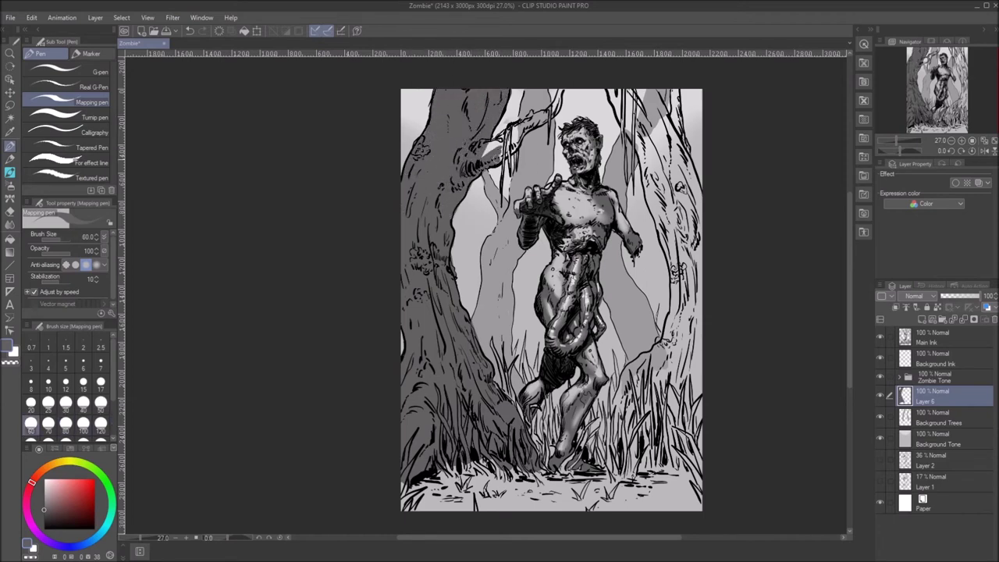
click(83, 403)
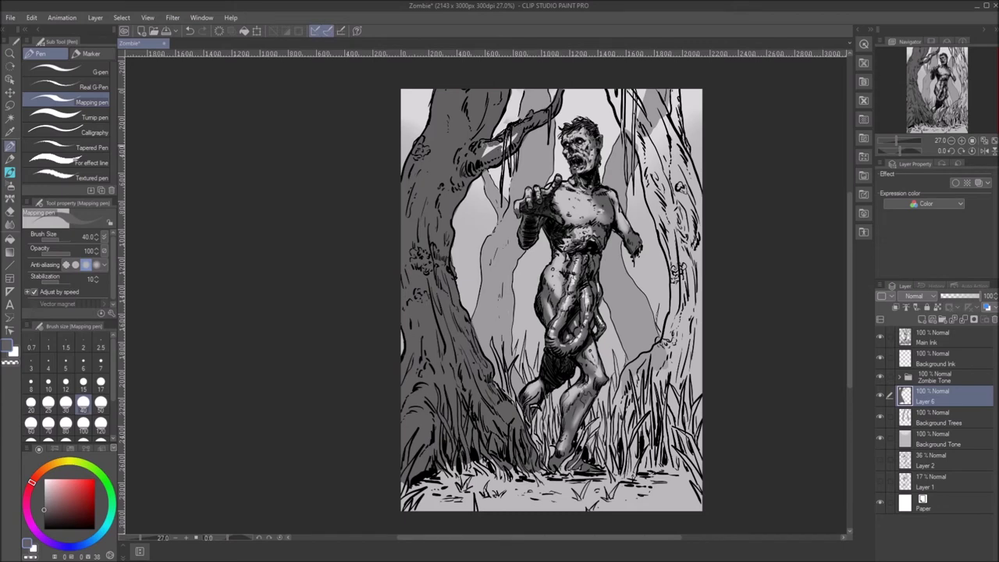
click(66, 382)
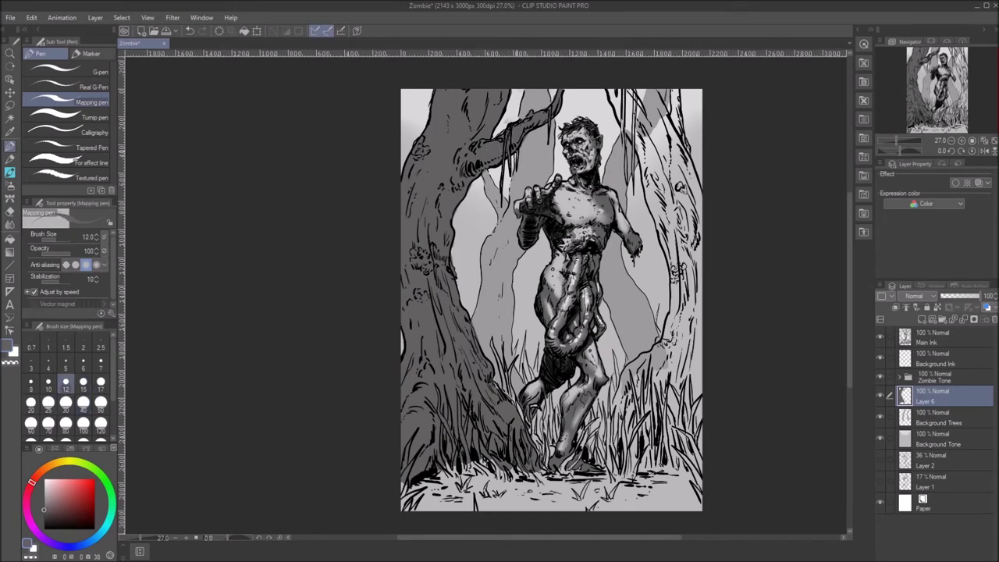
click(82, 403)
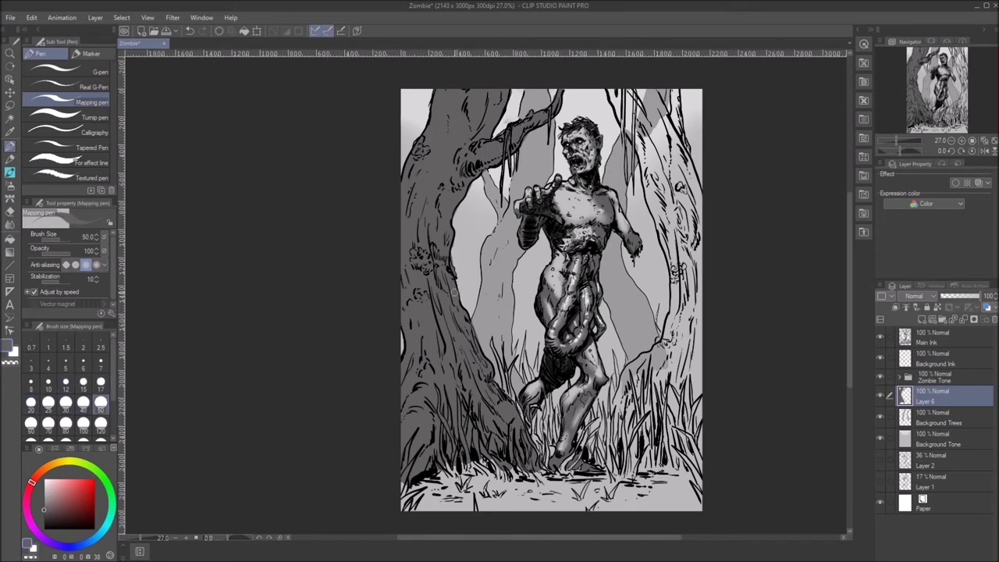
Step: Paint the large right-hand tree's trunk in dark grey from the page's upper edge towards its roots
drag(672, 129, 648, 179)
mouse_move(656, 90)
mouse_down()
mouse_move(616, 152)
mouse_move(636, 152)
mouse_up()
mouse_move(679, 114)
mouse_down()
mouse_move(664, 146)
mouse_move(676, 211)
mouse_up()
drag(696, 160, 693, 230)
mouse_move(679, 156)
mouse_down()
mouse_move(648, 230)
mouse_move(641, 210)
mouse_move(678, 325)
mouse_up()
click(31, 422)
mouse_move(684, 257)
mouse_down()
mouse_move(670, 351)
mouse_move(620, 410)
mouse_up()
Step: Fill the right tree's lower trunk and spreading roots with dark grey, starting at Mapping pen size 100
click(83, 422)
drag(653, 368, 617, 436)
drag(707, 312, 648, 409)
key(bracketright)
key(bracketright)
key(bracketright)
drag(709, 387, 656, 435)
drag(673, 406, 637, 433)
Step: Paint the grass below the right tree dark grey, using a smaller pen beside the zombie's leg
drag(703, 433, 647, 462)
key(bracketleft)
key(bracketleft)
key(bracketleft)
key(bracketleft)
key(bracketleft)
key(bracketleft)
mouse_move(641, 418)
mouse_down()
mouse_move(610, 436)
mouse_move(620, 484)
mouse_up()
Step: Fill the ground strip along the page's lower edge and the grass bases with dark grey
key(bracketright)
key(bracketright)
key(bracketright)
key(bracketright)
key(bracketright)
drag(703, 457, 633, 515)
drag(597, 476, 550, 529)
drag(578, 461, 394, 531)
Step: Fill the grass beside the zombie's raised foot with dark grey using a Mapping pen of about size 17
key(bracketleft)
key(bracketleft)
key(bracketleft)
key(bracketleft)
key(bracketleft)
key(bracketleft)
key(bracketleft)
key(bracketleft)
key(bracketleft)
key(bracketleft)
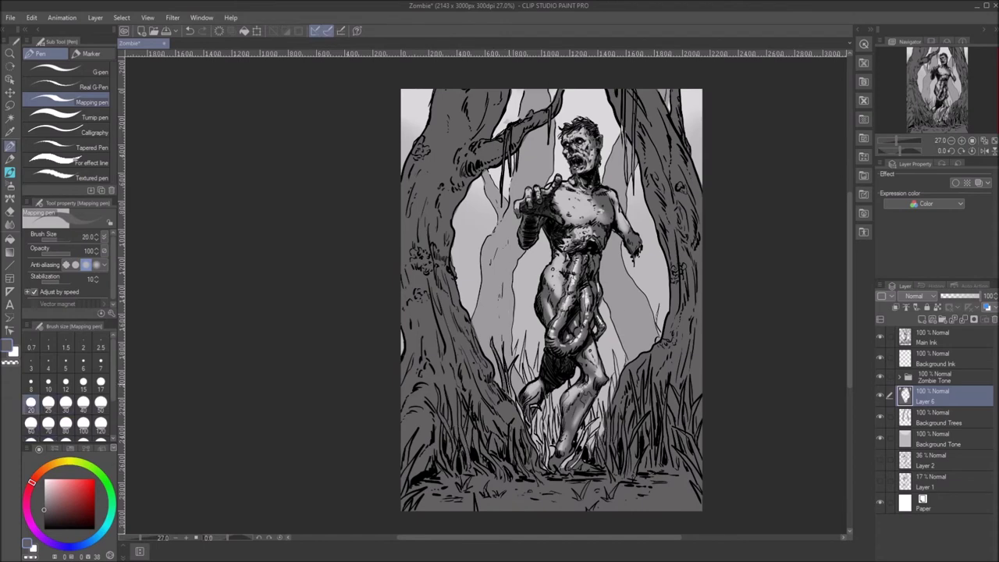
key(bracketleft)
mouse_move(534, 409)
mouse_down()
mouse_move(529, 425)
mouse_move(549, 470)
mouse_up()
drag(541, 434, 531, 444)
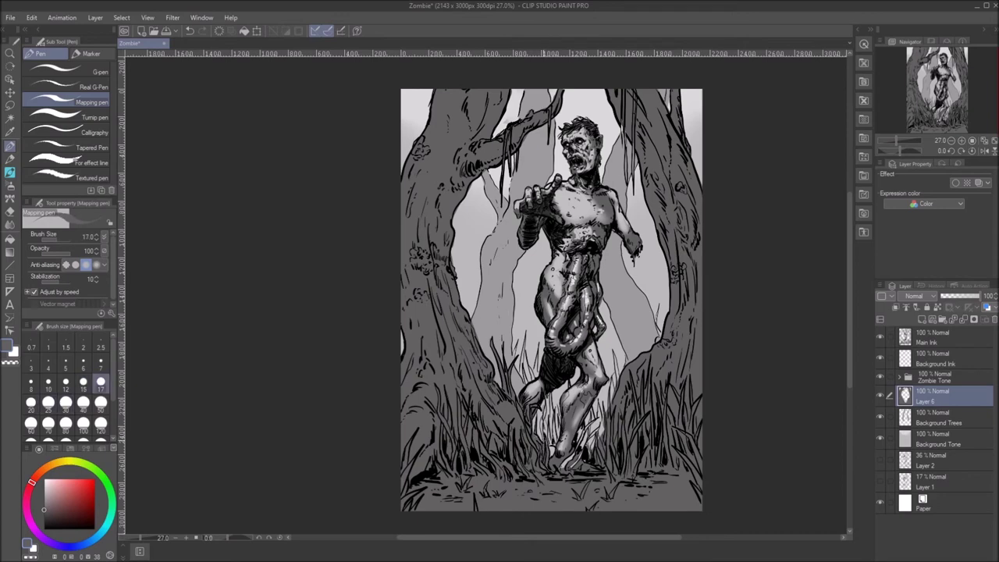
Step: Touch up the dark grass blades around the zombie's legs with Mapping pen sizes between 17 and 25
key(bracketleft)
key(bracketright)
key(bracketright)
key(bracketright)
key(bracketright)
key(bracketleft)
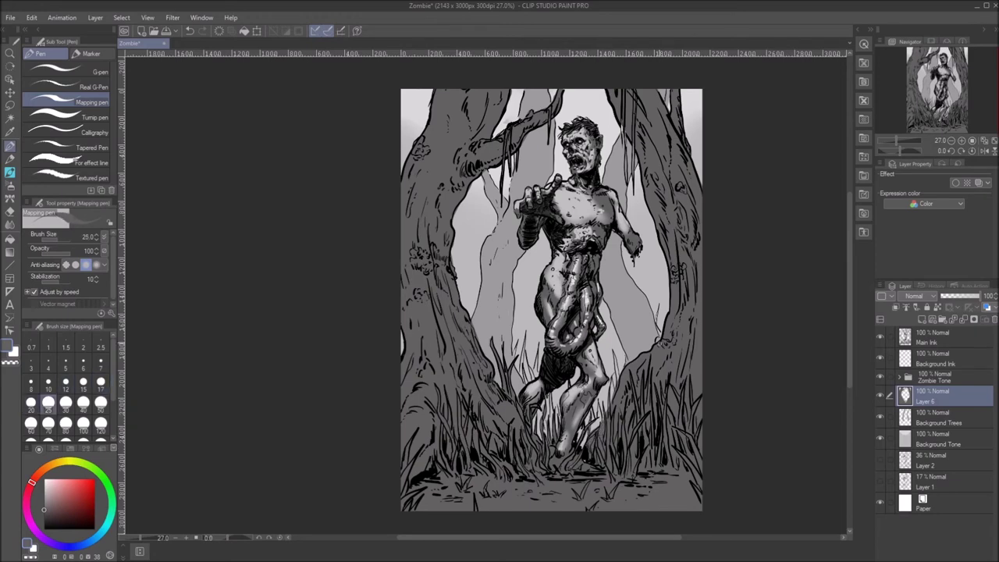
key(bracketleft)
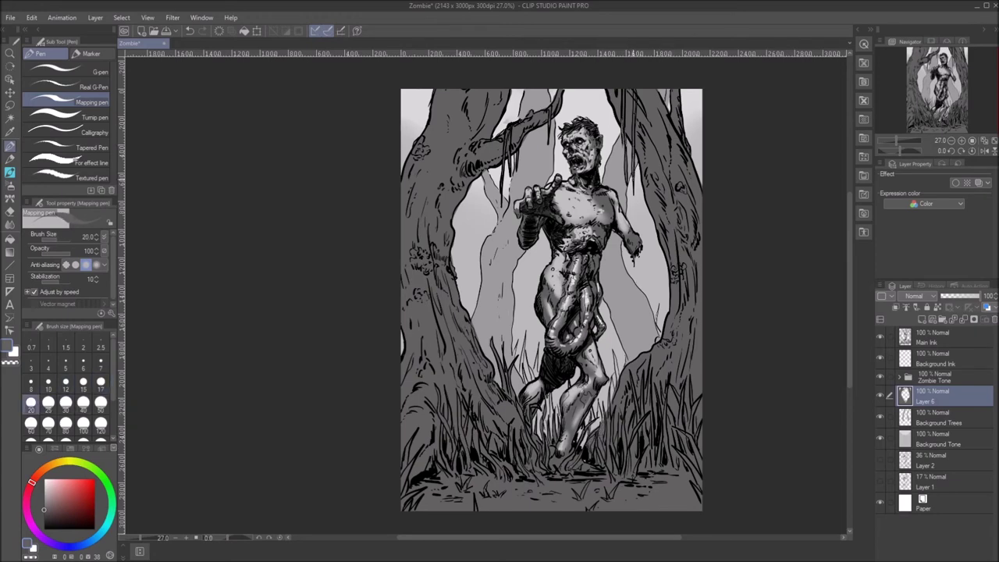
key(bracketright)
key(bracketright)
Step: Add a new layer above Background Trees and start toning the midground grass in a slightly lighter grey
key(ctrl+shift+n)
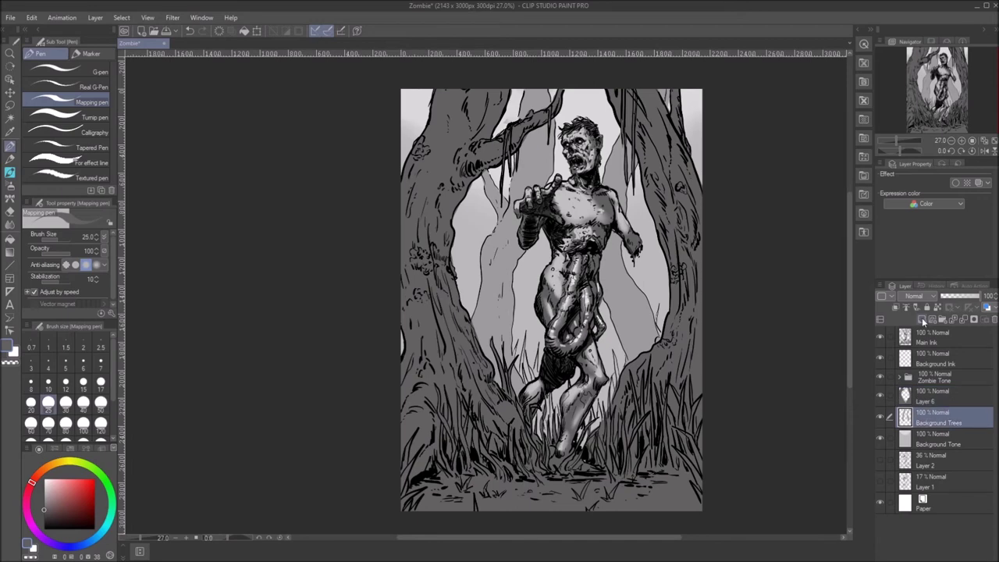
key(bracketleft)
key(bracketleft)
key(bracketleft)
key(bracketleft)
key(bracketleft)
key(bracketright)
key(bracketright)
key(bracketright)
key(bracketright)
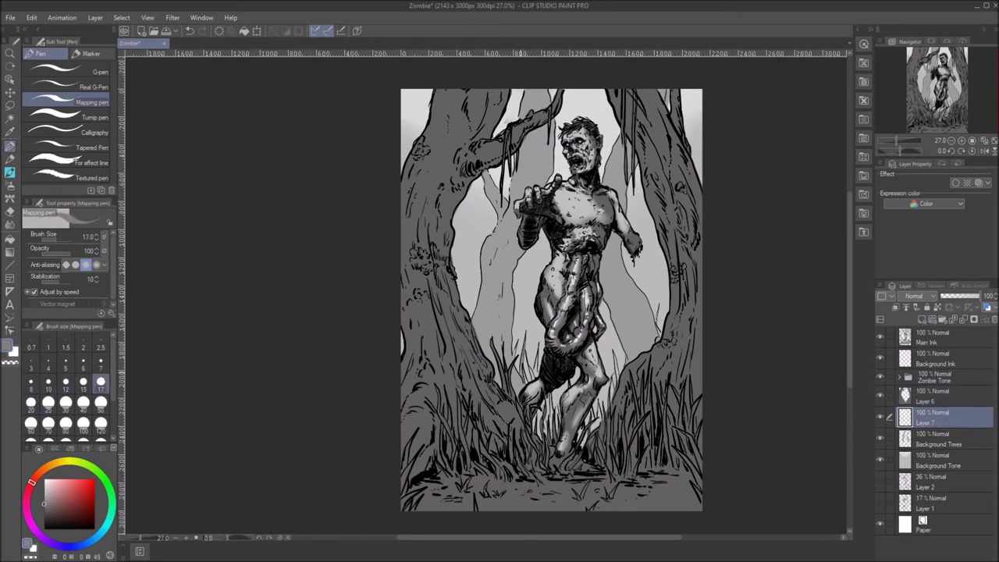
key(bracketright)
key(bracketright)
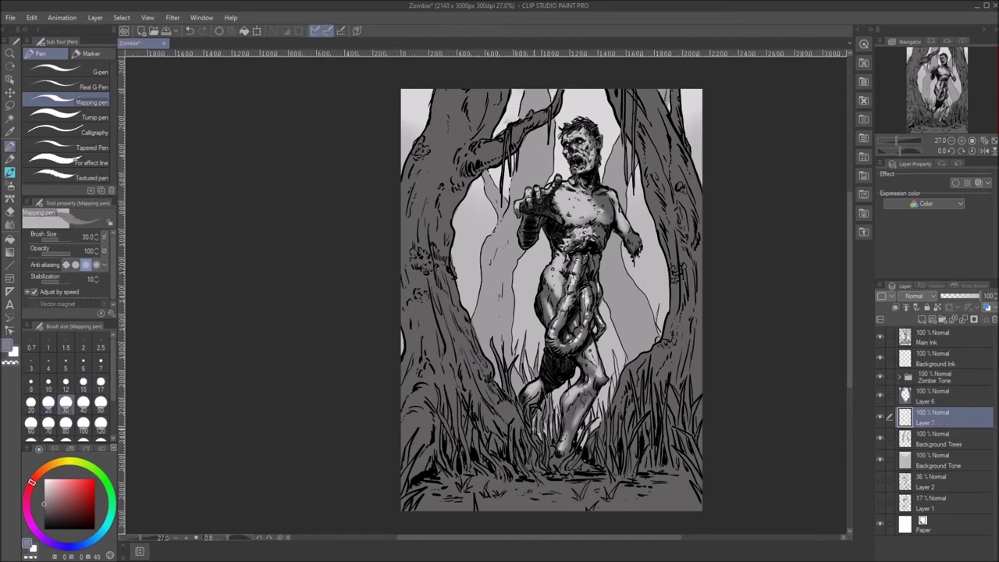
Step: Tone the farther grass blades behind the zombie in a still lighter grey with Mapping pen sizes 17 and 20
key(bracketright)
key(bracketright)
key(bracketleft)
key(bracketleft)
key(bracketleft)
key(bracketleft)
key(bracketleft)
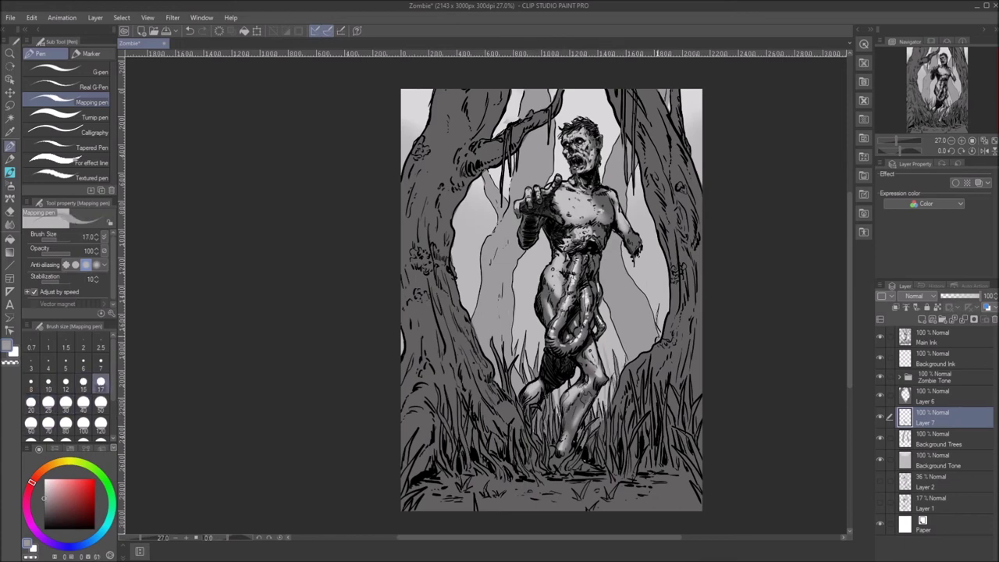
key(bracketleft)
key(bracketright)
key(bracketright)
key(bracketright)
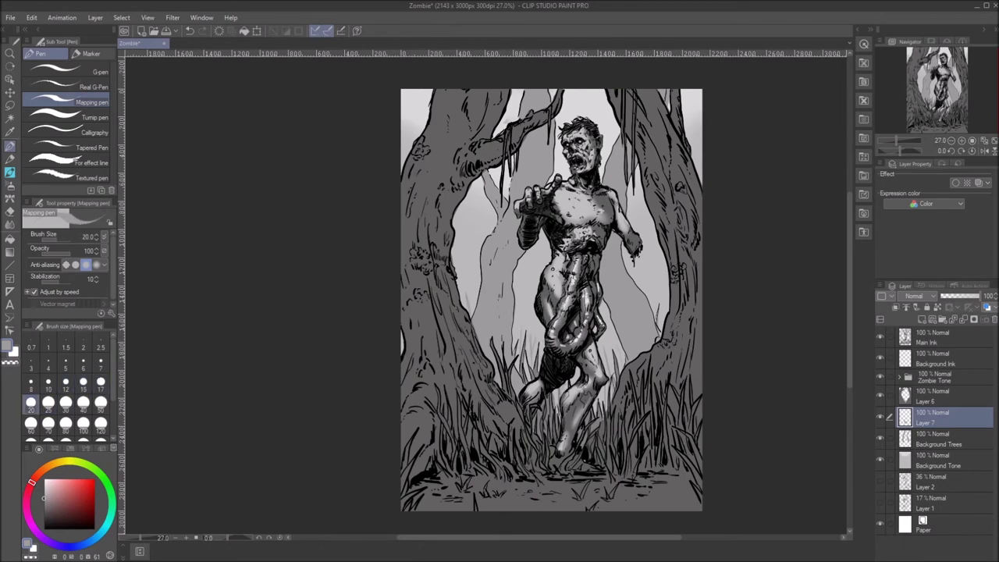
Step: Expand the Zombie Tone folder and toggle individual layers' visibility to check which tones each one holds
scroll(666, 298, down, 1)
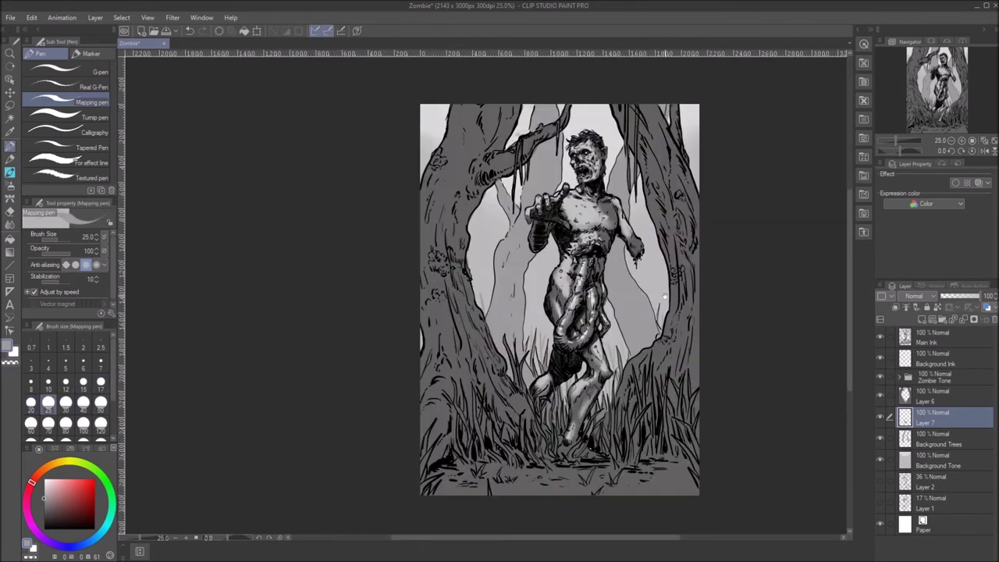
mouse_move(346, 328)
mouse_down()
mouse_move(364, 246)
mouse_move(352, 283)
mouse_up()
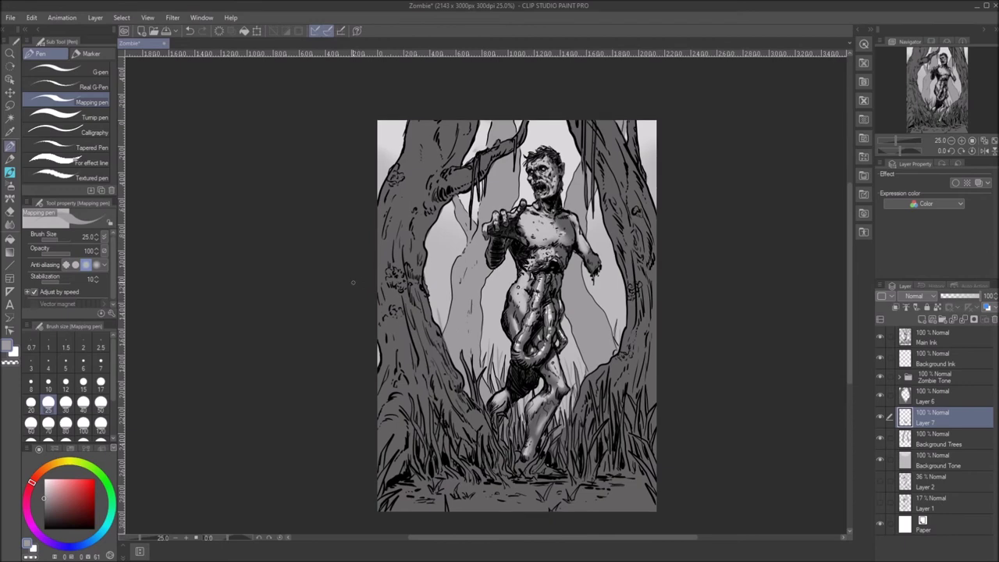
click(899, 376)
click(937, 418)
click(880, 416)
click(880, 416)
click(881, 438)
click(879, 395)
click(880, 395)
click(879, 416)
click(879, 416)
click(879, 437)
click(879, 437)
Step: Darken Layer 4 in the Zombie Tone folder by lowering its luminosity with Hue/Saturation/Luminosity
click(921, 436)
key(ctrl+u)
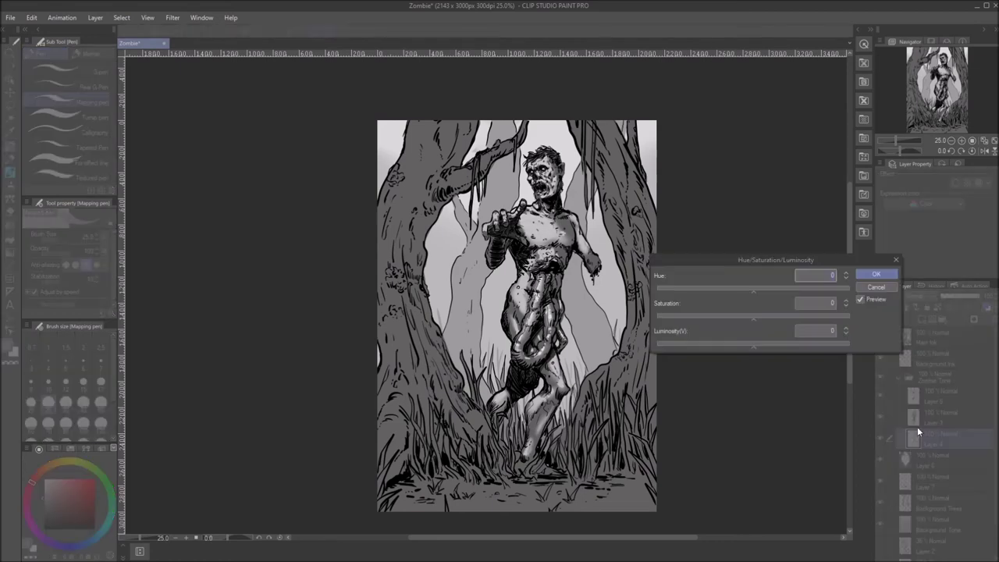
drag(754, 344, 735, 343)
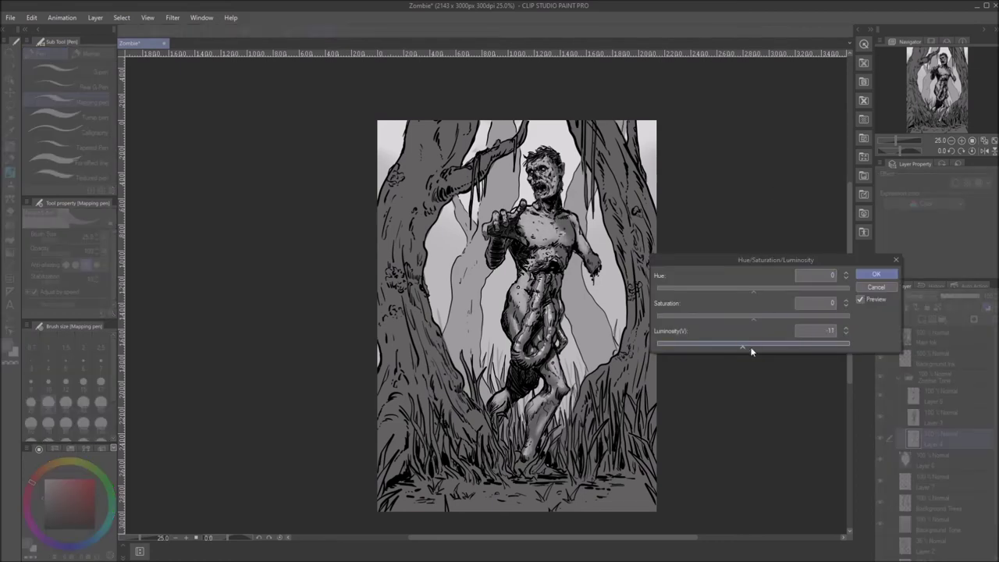
click(876, 274)
drag(321, 237, 358, 226)
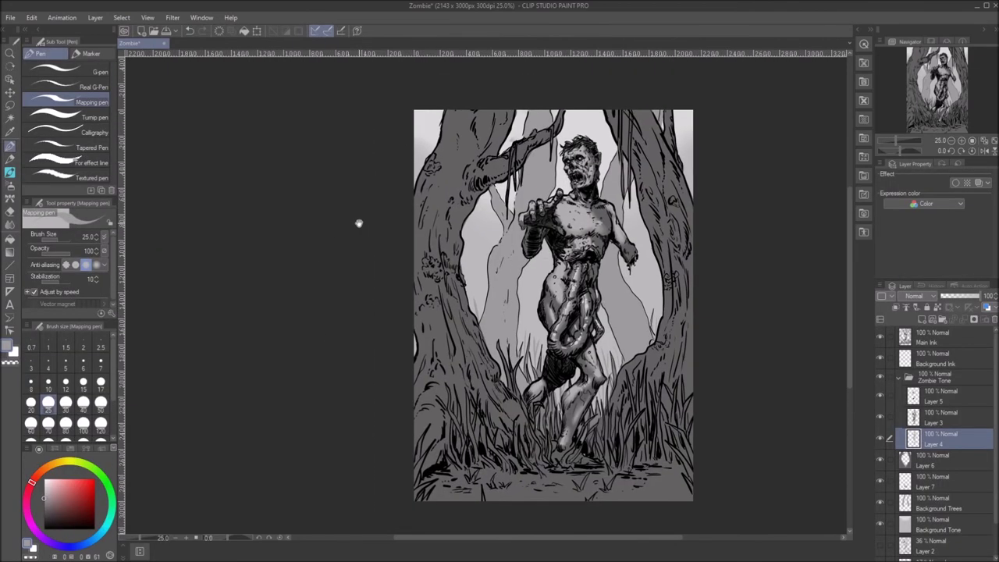
Step: Rename the dark foreground tree layer as Foreground, collapse the Zombie Tone folder, and add a new layer clipped to Foreground
key(bracketleft)
key(bracketleft)
click(931, 461)
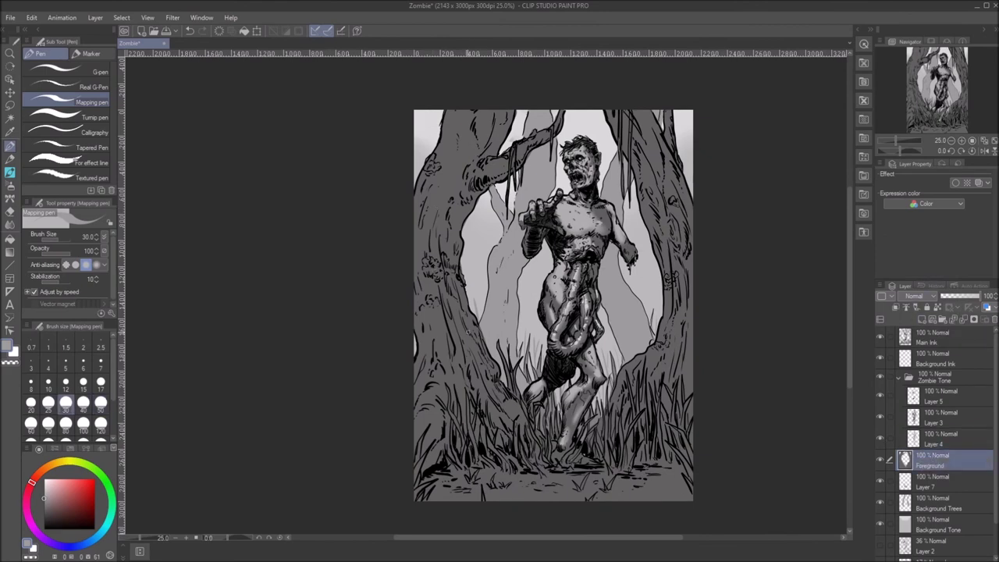
click(898, 376)
click(922, 319)
Step: Paint lighter grey highlights on the left tree's overhanging branch and upper trunk on the clipped layer
key(bracketright)
key(bracketright)
key(bracketright)
key(bracketright)
key(bracketright)
key(bracketleft)
key(bracketleft)
drag(519, 147, 484, 170)
key(bracketleft)
key(bracketleft)
mouse_move(485, 125)
mouse_down()
mouse_move(482, 152)
mouse_move(438, 163)
mouse_move(427, 215)
mouse_move(437, 261)
mouse_up()
Step: Add lighter grey highlight strokes to the right tree's upper trunk with a larger pen
key(bracketright)
key(bracketright)
key(bracketright)
key(bracketright)
key(bracketright)
drag(655, 114, 640, 164)
Step: Add lighter grey highlights along the right tree's lower root beside the background opening
key(bracketleft)
key(bracketleft)
key(bracketleft)
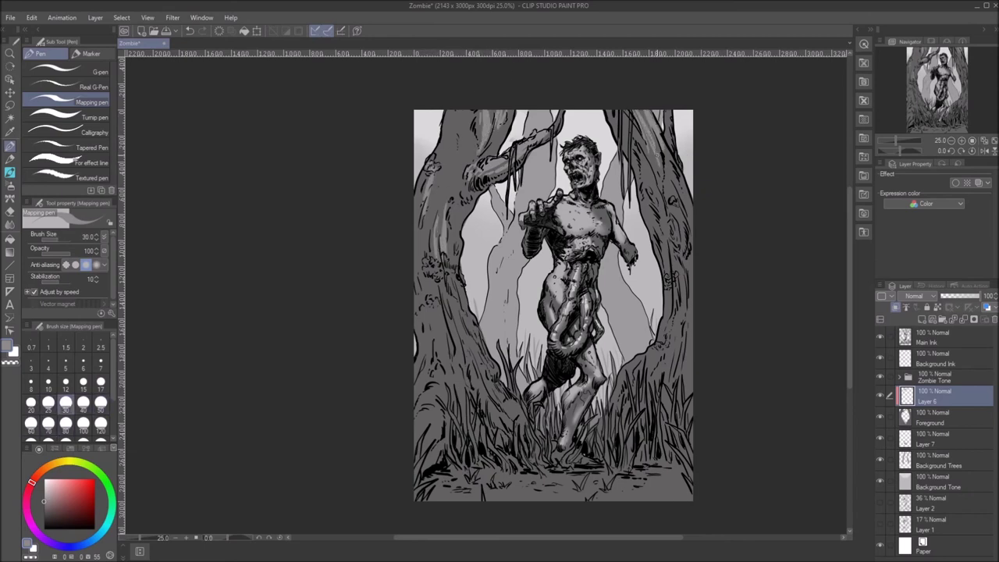
key(bracketleft)
key(bracketleft)
drag(654, 347, 649, 381)
key(bracketright)
drag(645, 351, 627, 389)
key(bracketright)
Step: Stroke lighter grey bark highlights down the left tree's trunk and along its root towards the zombie
key(bracketleft)
key(bracketright)
key(bracketright)
mouse_move(451, 172)
mouse_down()
mouse_move(441, 217)
mouse_move(451, 280)
mouse_move(484, 398)
mouse_move(508, 431)
mouse_up()
key(bracketleft)
drag(500, 357, 488, 408)
key(bracketleft)
mouse_move(494, 312)
mouse_down()
mouse_move(462, 367)
mouse_move(434, 330)
mouse_up()
Step: Add lighter grey bark highlights to the outer side of the left tree's middle and lower trunk
key(bracketleft)
key(bracketleft)
mouse_move(438, 381)
mouse_down()
mouse_move(425, 402)
mouse_move(442, 322)
mouse_up()
key(bracketright)
key(bracketright)
key(bracketright)
drag(459, 371, 440, 287)
drag(434, 309, 422, 244)
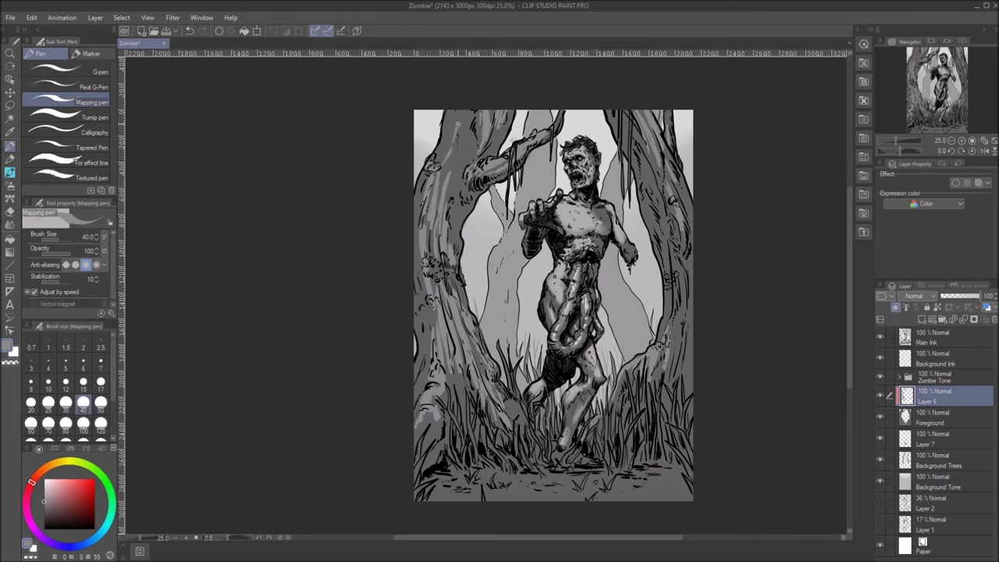
Step: Add lighter grey highlights to the right tree's outer trunk along the page's edge
key(bracketright)
drag(687, 254, 689, 319)
drag(690, 381, 695, 297)
Step: Paint lighter grey patches across the ground strip, and enlarge the Mapping pen to size 150
drag(551, 498, 491, 492)
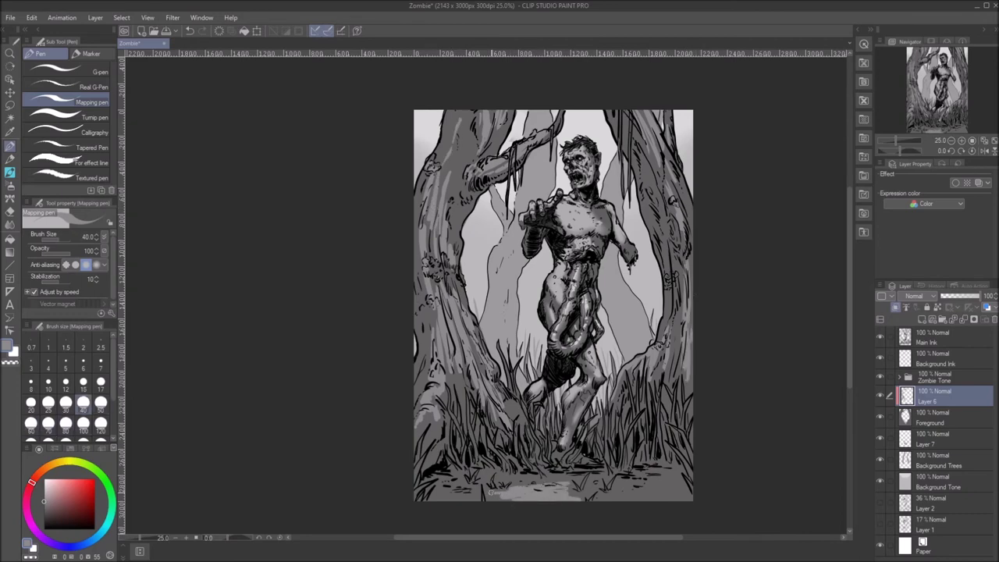
key(bracketleft)
key(bracketright)
key(bracketright)
key(bracketright)
mouse_move(571, 492)
mouse_down()
mouse_move(662, 499)
mouse_move(616, 478)
mouse_move(682, 500)
mouse_up()
key(bracketright)
key(bracketright)
key(bracketright)
key(bracketright)
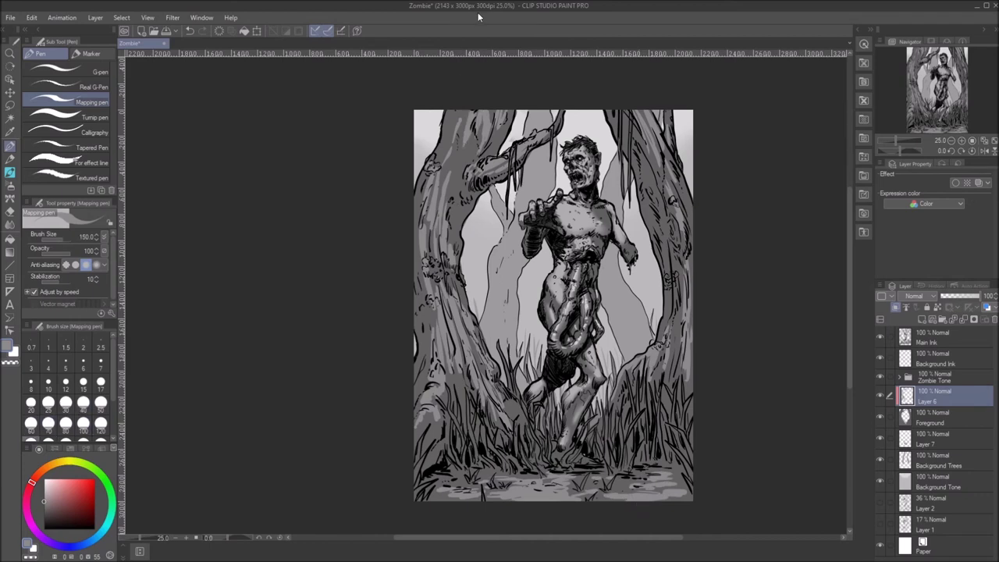
Step: Add finer lighter grey bark highlights to the right tree and the left tree's upper trunk, using Mapping pen sizes 40 and 50
key(bracketleft)
key(bracketleft)
key(bracketleft)
key(bracketleft)
key(bracketleft)
key(bracketleft)
key(bracketleft)
mouse_move(660, 155)
mouse_down()
mouse_move(682, 244)
mouse_move(625, 115)
mouse_up()
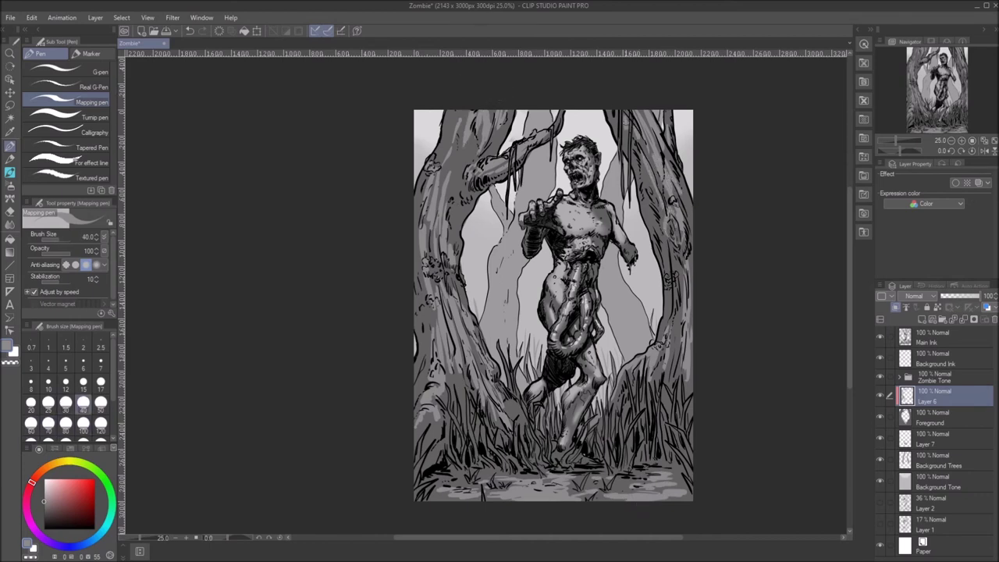
drag(678, 231, 673, 288)
mouse_move(675, 316)
mouse_down()
mouse_move(678, 383)
mouse_move(690, 398)
mouse_up()
drag(665, 254, 669, 292)
key(bracketright)
key(bracketright)
drag(467, 138, 453, 178)
Step: Darken the highlight layer slightly by lowering its luminosity, and rename the layer Foreground Light Tone
key(ctrl+u)
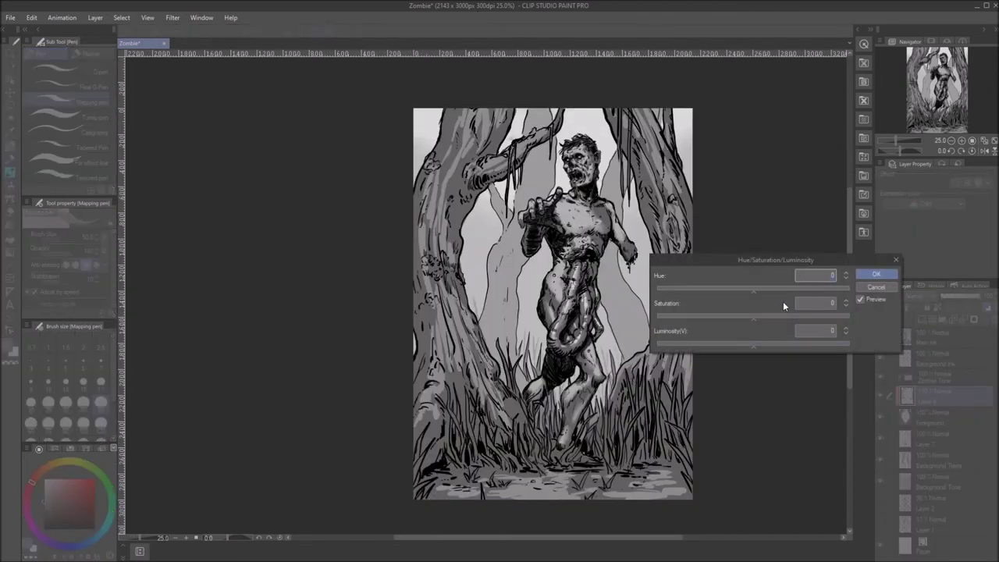
drag(754, 344, 741, 344)
click(876, 274)
double_click(929, 400)
text(Foreground Light Tone)
key(Return)
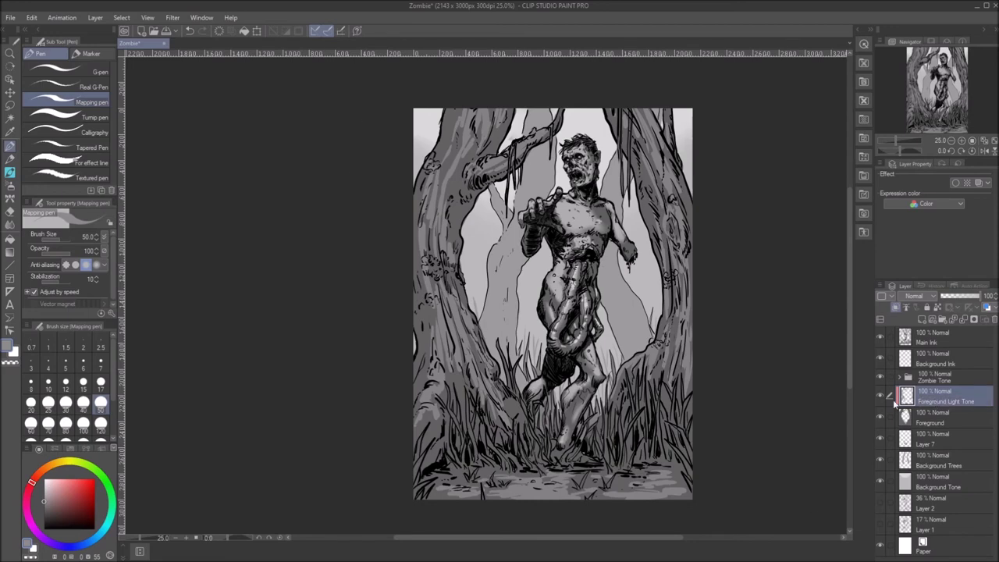
Step: Fill the shape of Layer 3 in the Zombie Tone folder with a circle tone at frequency 30, density 15% and angle 45
click(923, 381)
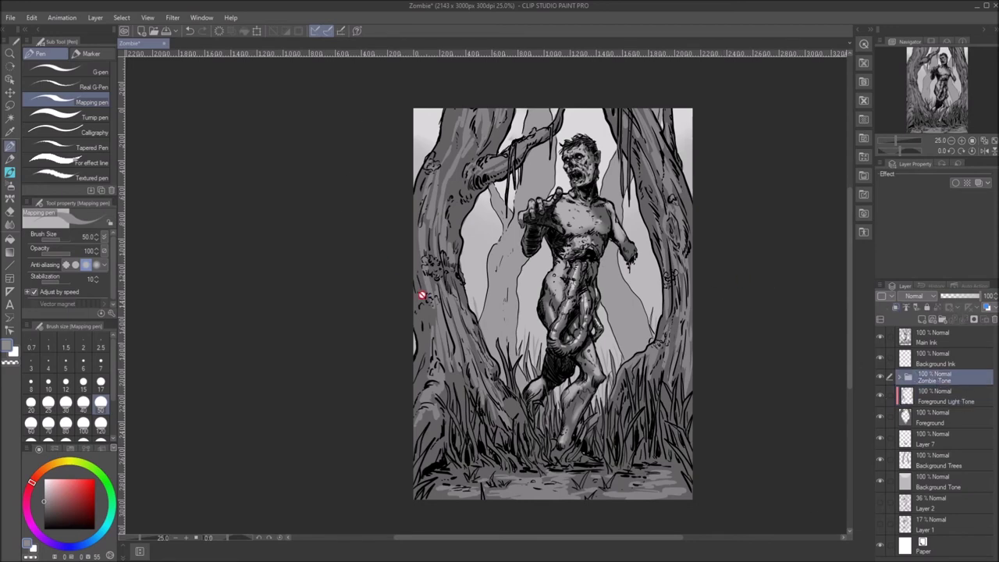
click(935, 364)
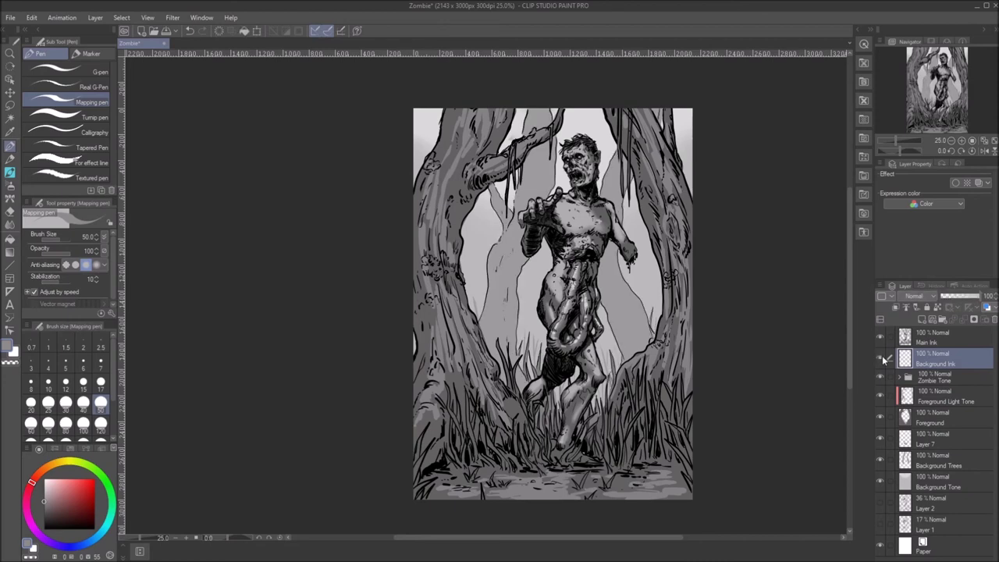
click(950, 420)
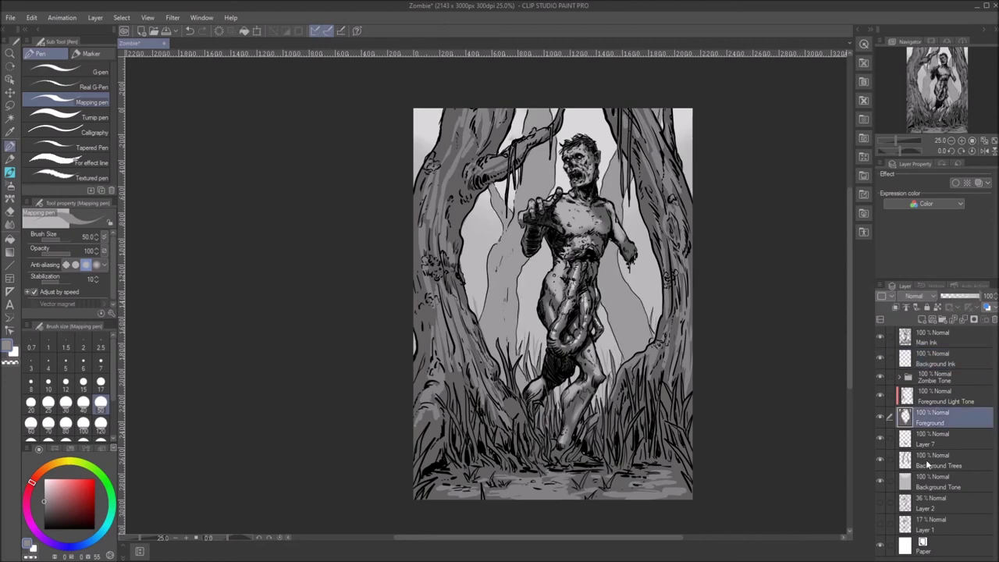
click(908, 378)
click(880, 395)
click(880, 395)
click(880, 419)
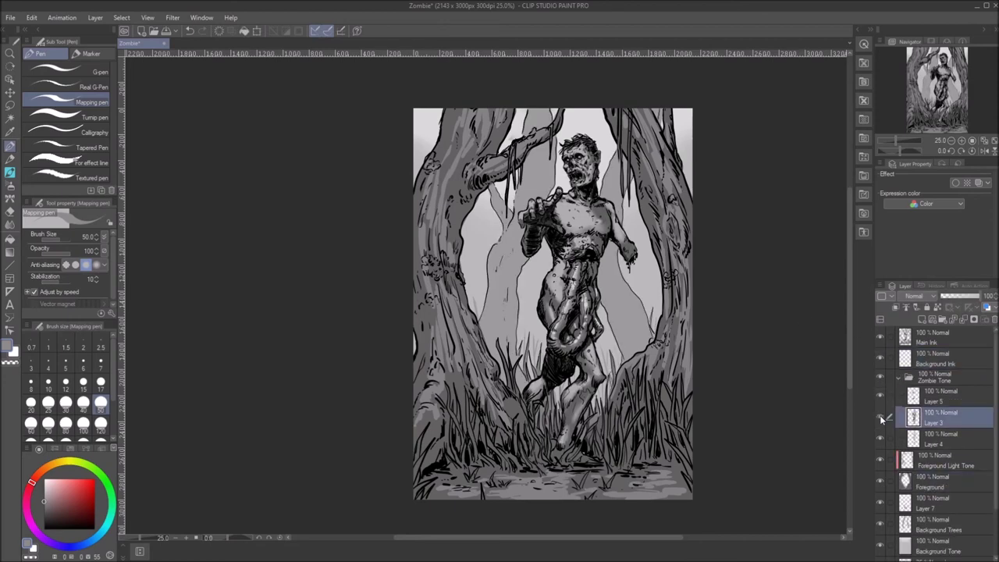
ctrl+click(915, 421)
click(624, 480)
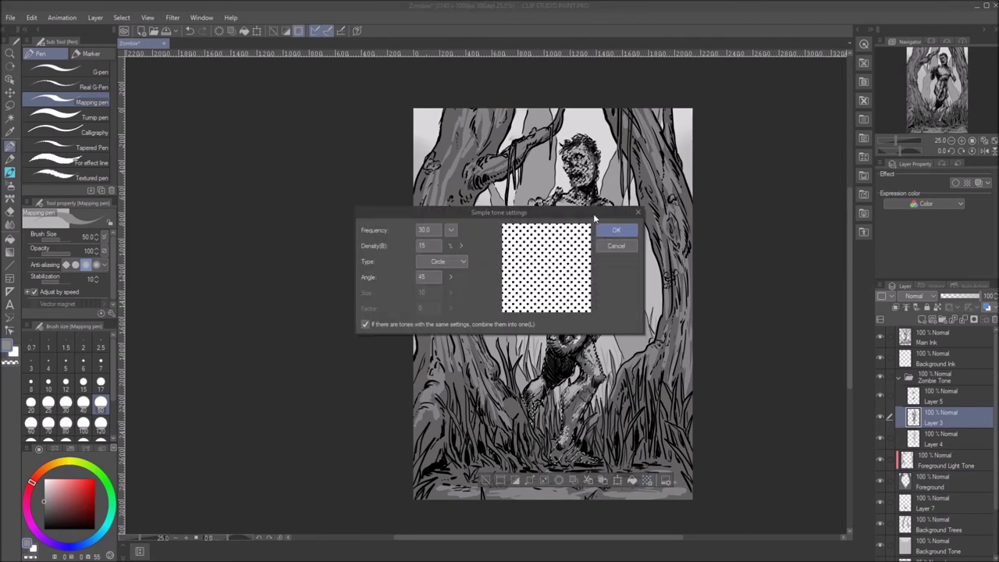
click(620, 226)
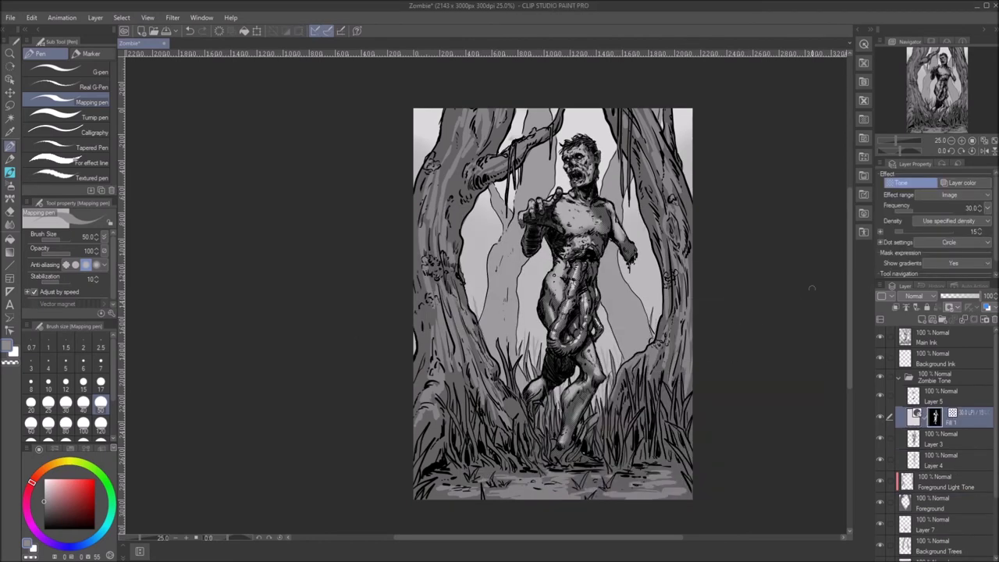
Step: Apply the 15% circle tone to Layer 3's shape again, combining tones with the same settings, and collapse the Zombie Tone folder
click(940, 438)
ctrl+click(914, 439)
click(625, 480)
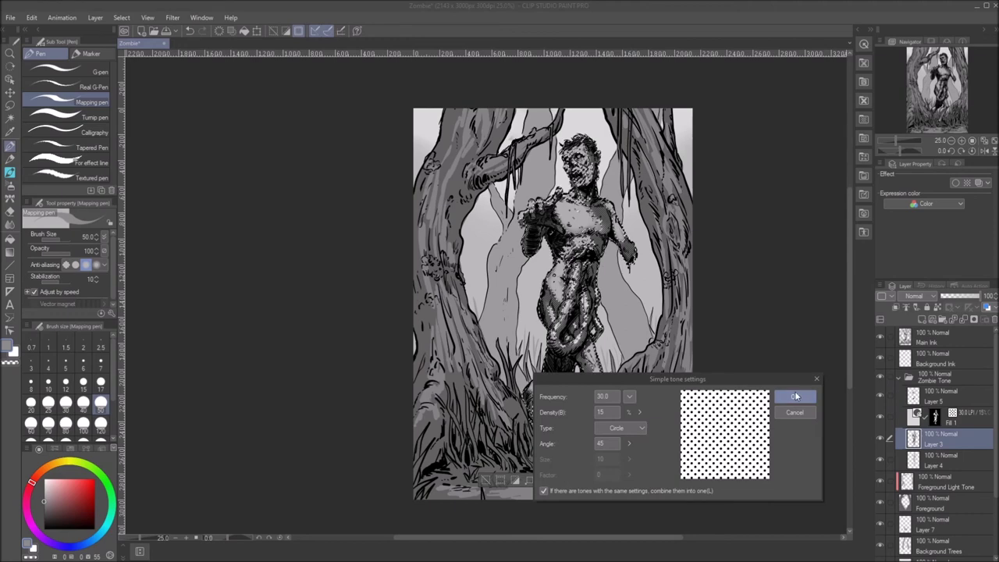
click(796, 397)
click(932, 443)
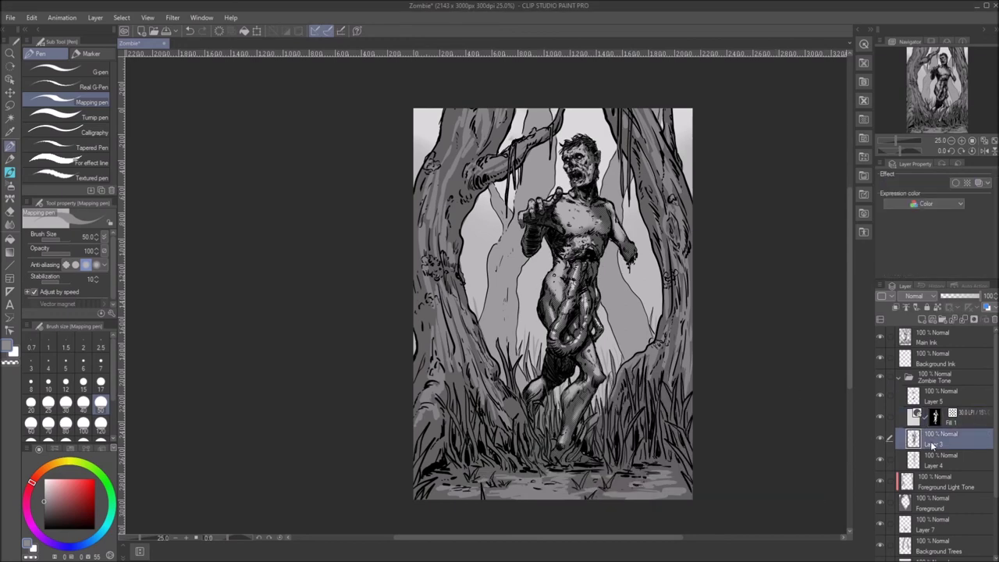
click(934, 420)
click(899, 377)
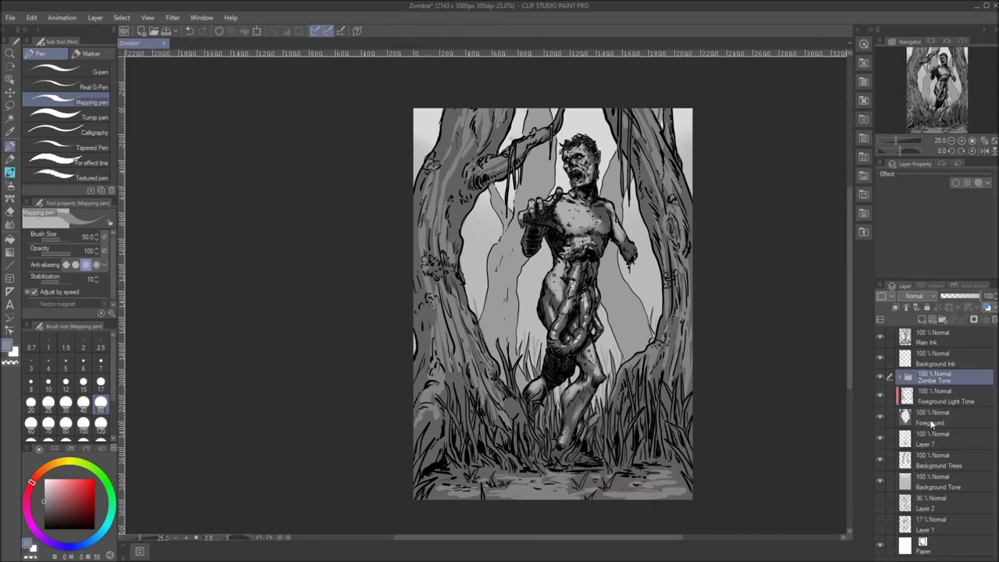
Step: Try filling the Foreground Light Tone layer's highlight shapes with the circle tone at frequency 30 and 15% density
click(891, 396)
ctrl+click(905, 397)
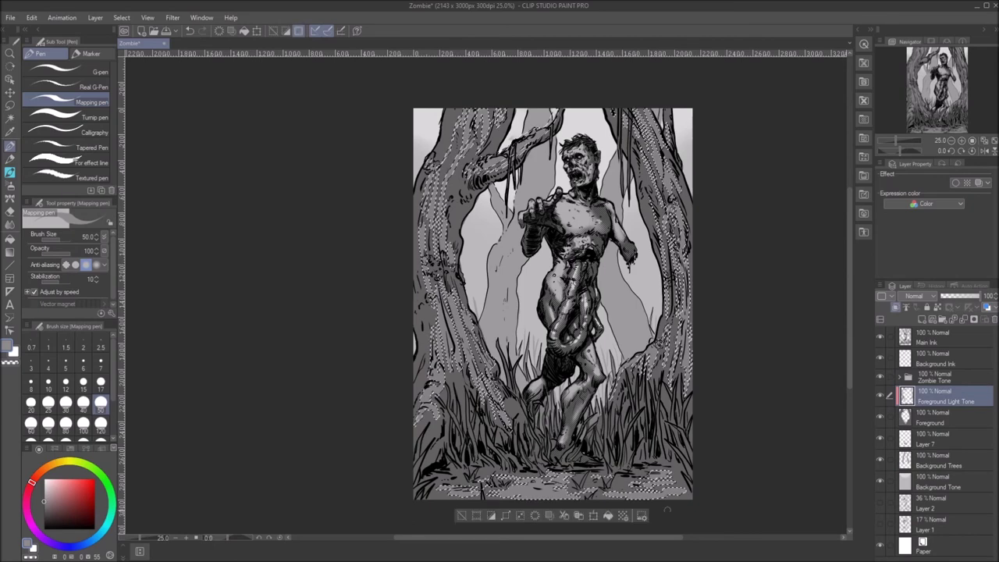
click(795, 396)
key(ctrl+d)
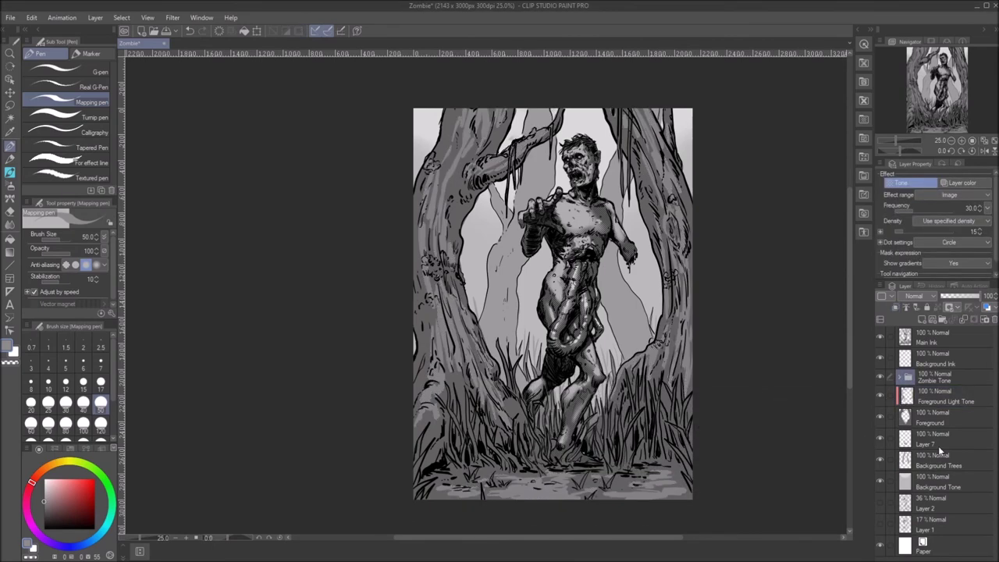
Step: Try filling the Foreground layer's shape with the circle tone at frequency 30 and 15% density
click(935, 418)
ctrl+click(906, 418)
click(623, 515)
click(794, 397)
key(ctrl+d)
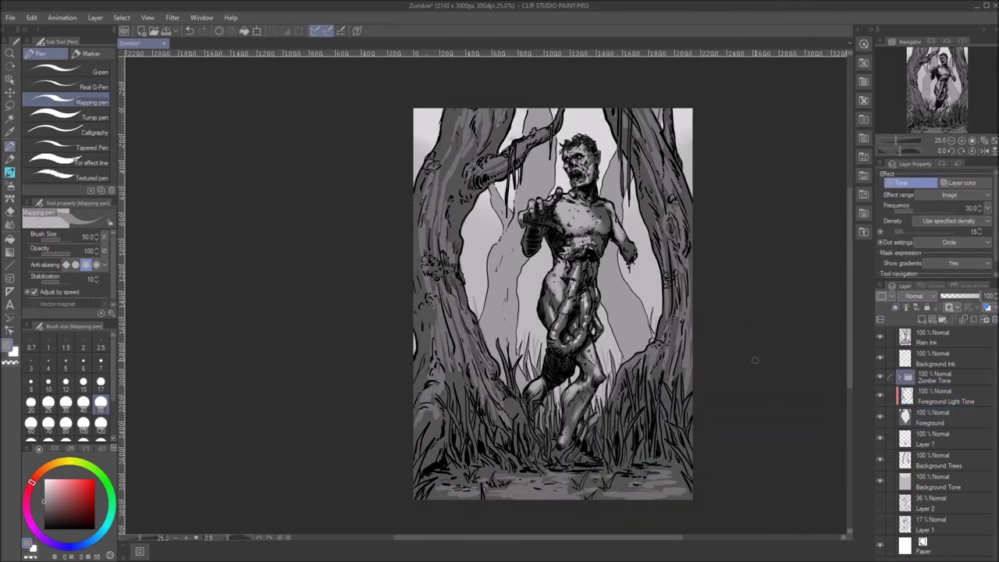
click(941, 400)
click(936, 423)
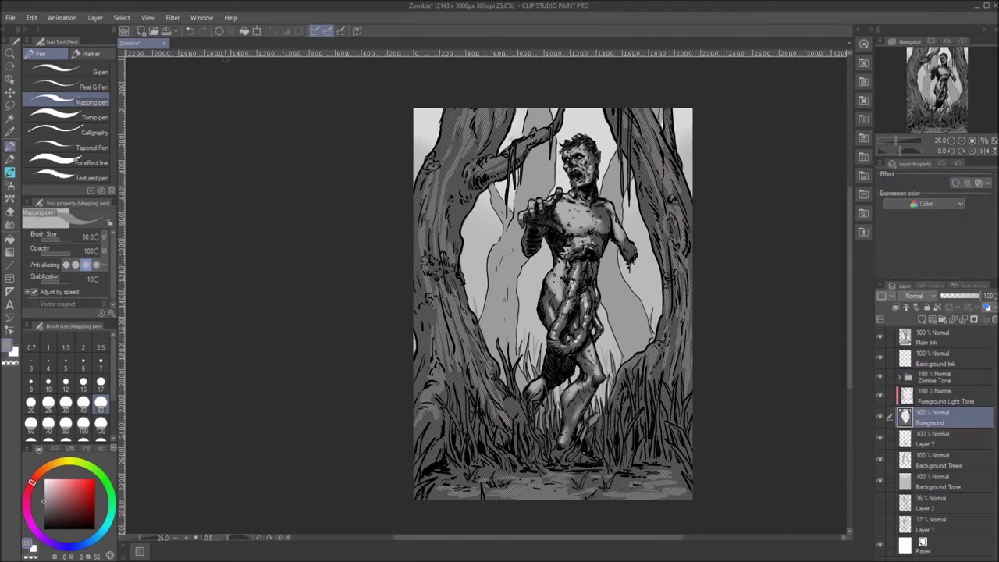
Step: Fill the selected zombie shading with a circle tone at frequency 30, density 14% and angle 45
scroll(455, 93, up, 1)
drag(458, 324, 456, 299)
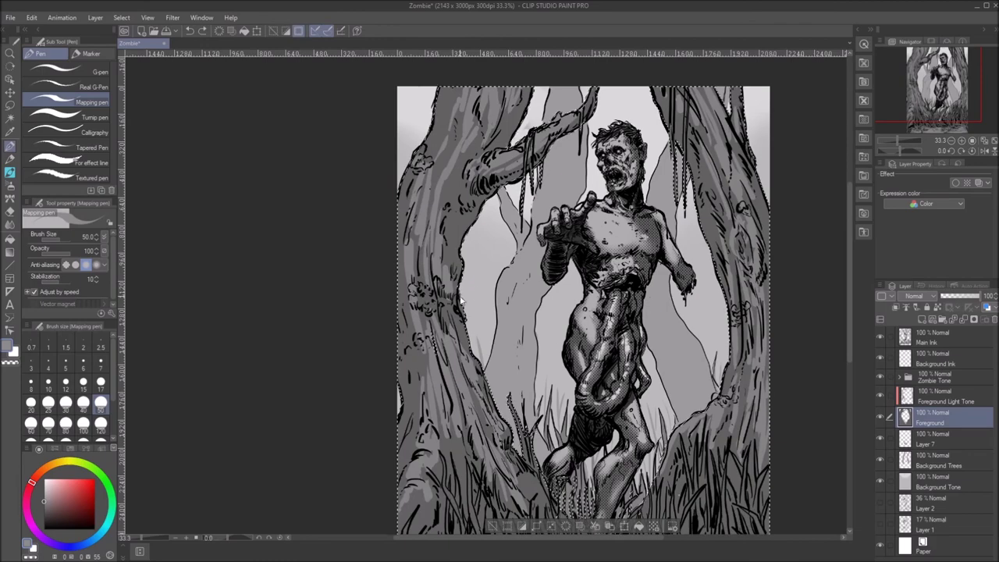
ctrl+click(904, 418)
click(685, 526)
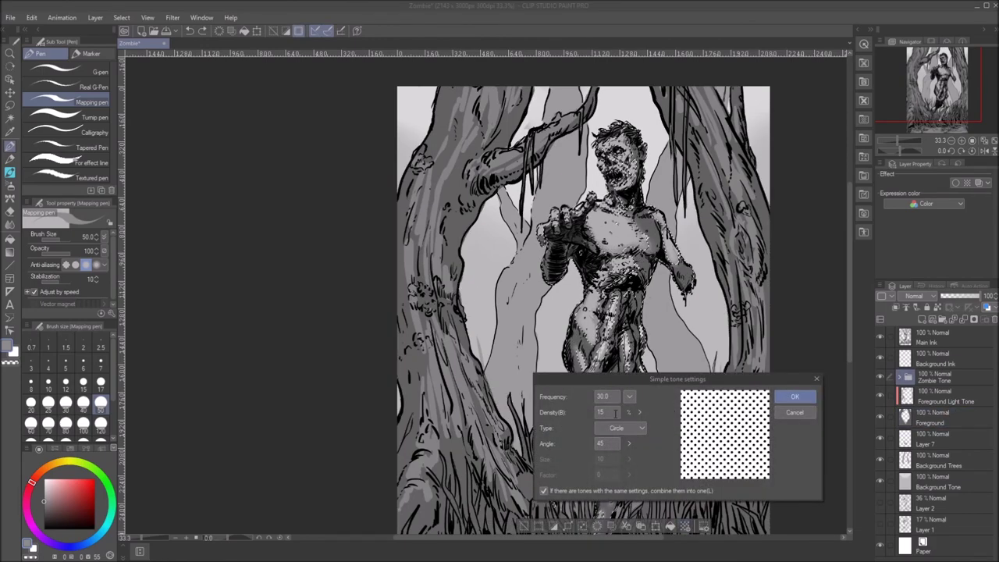
drag(638, 411, 642, 394)
click(795, 397)
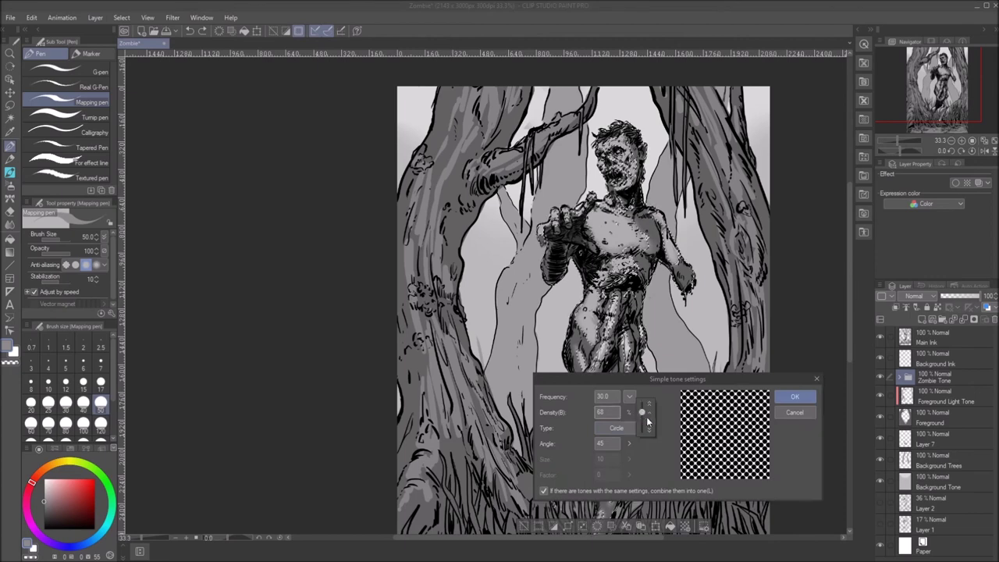
drag(640, 397, 640, 413)
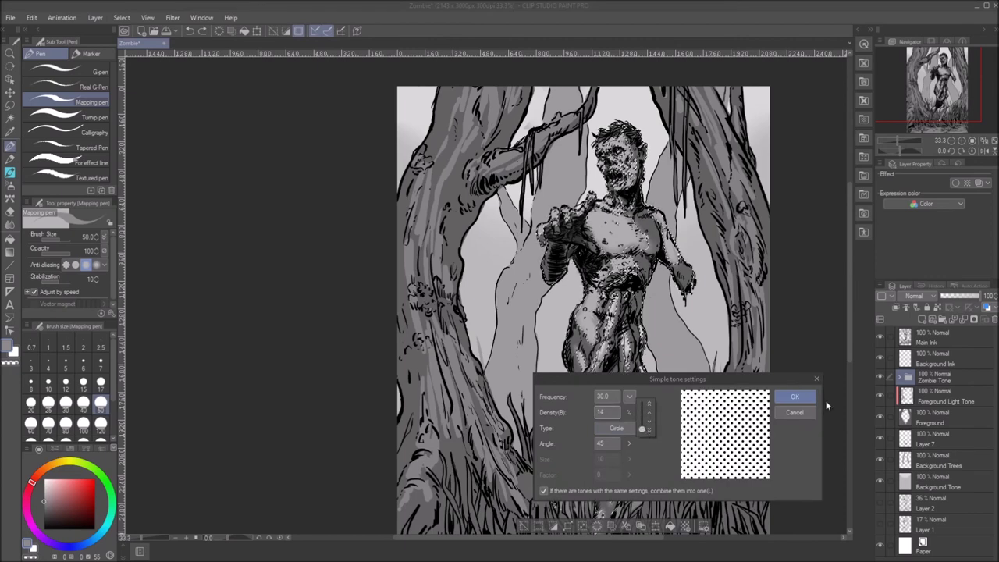
click(792, 396)
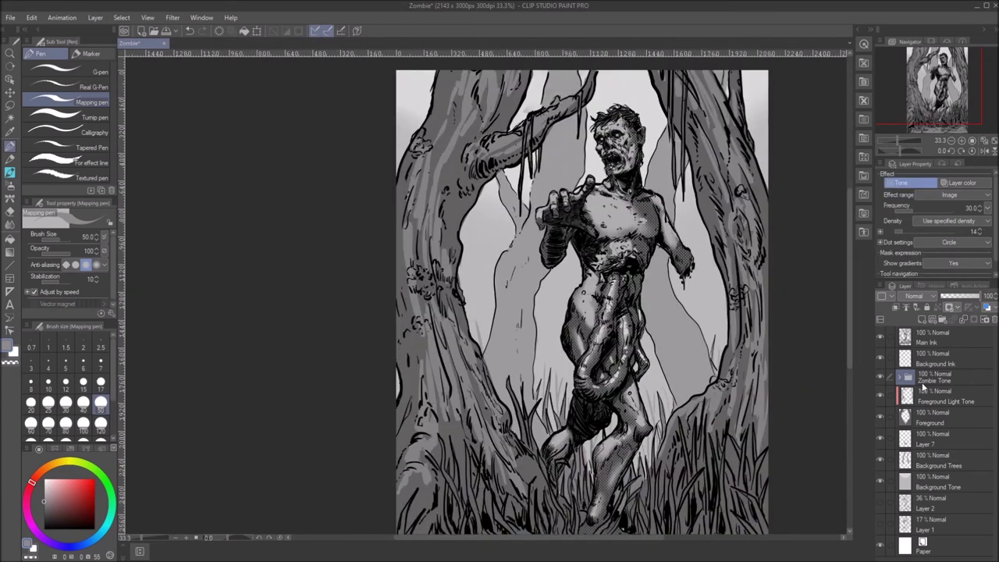
Step: Fill the Foreground layer's shape with a circle tone at frequency 27.5 and 42% density
click(937, 418)
ctrl+click(905, 418)
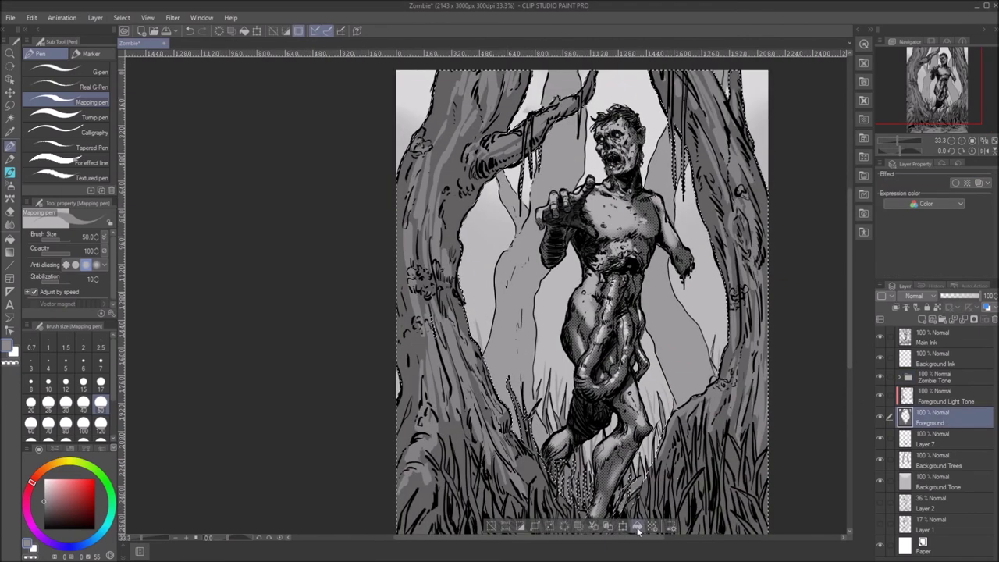
click(651, 526)
click(787, 399)
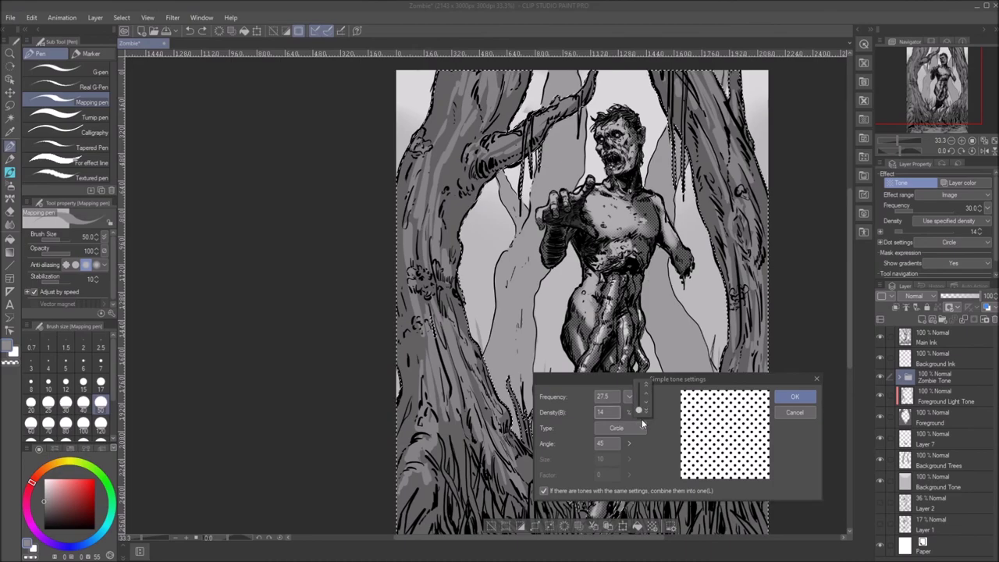
click(795, 397)
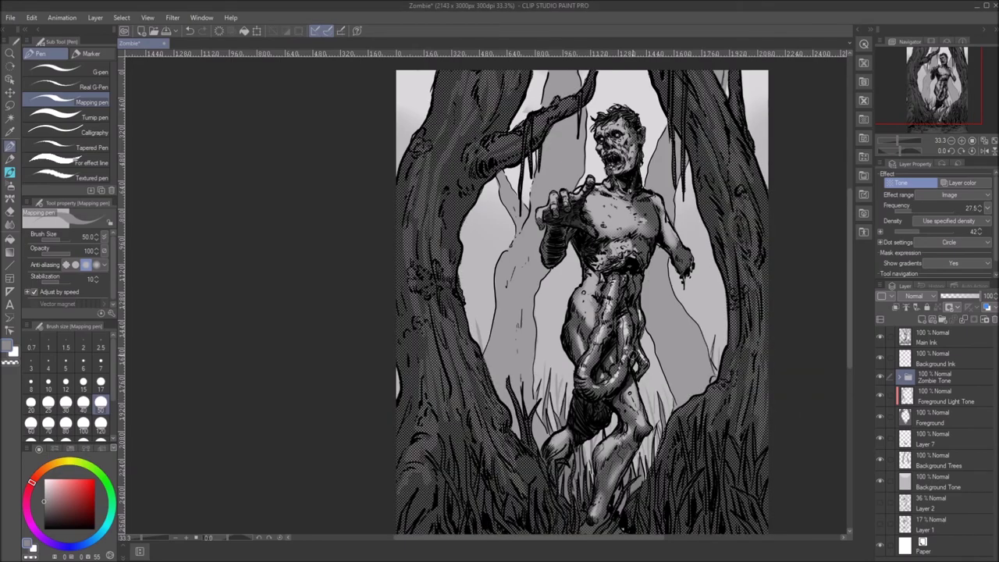
Step: Inspect the toned foreground, and merge Layer 7 into the Background Trees layer
scroll(363, 166, down, 2)
scroll(364, 165, up, 5)
scroll(364, 166, down, 2)
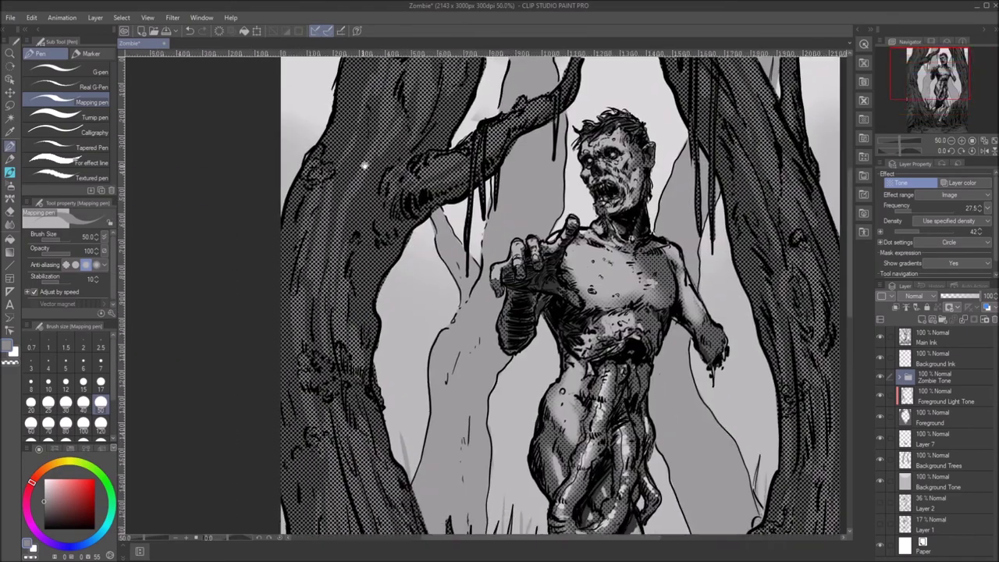
scroll(390, 161, down, 5)
scroll(393, 208, up, 5)
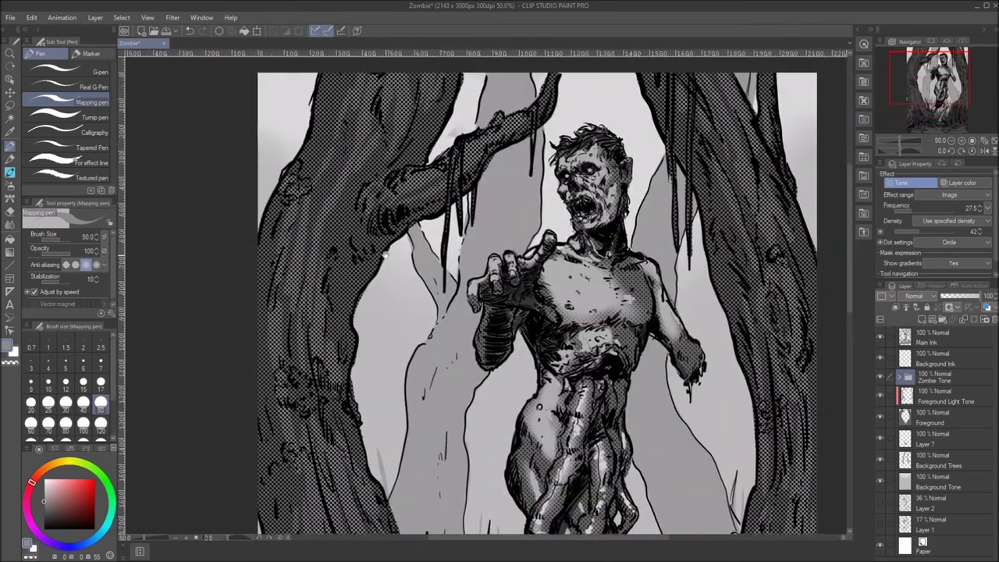
drag(384, 255, 398, 239)
ctrl+click(398, 239)
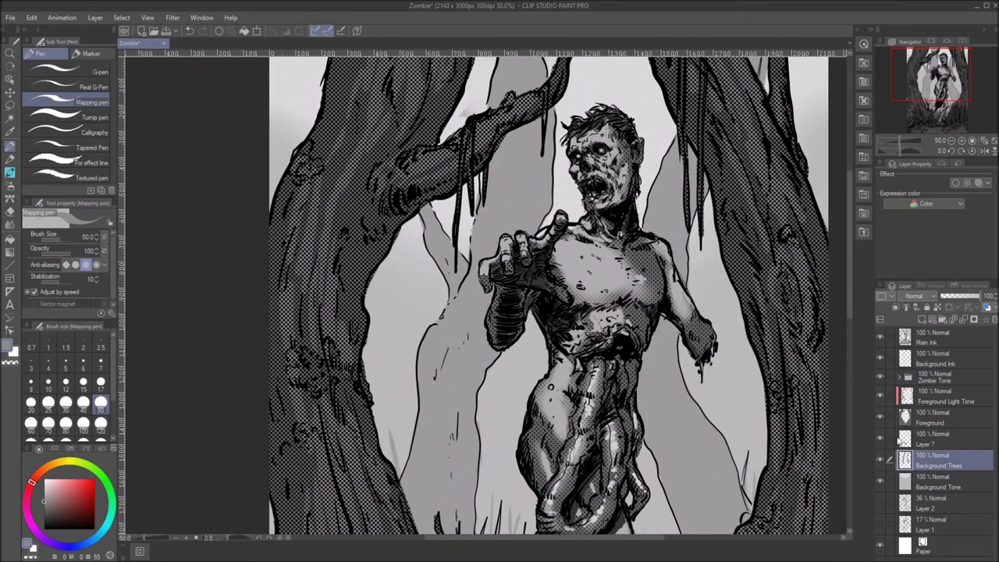
click(929, 439)
right_click(929, 438)
click(906, 401)
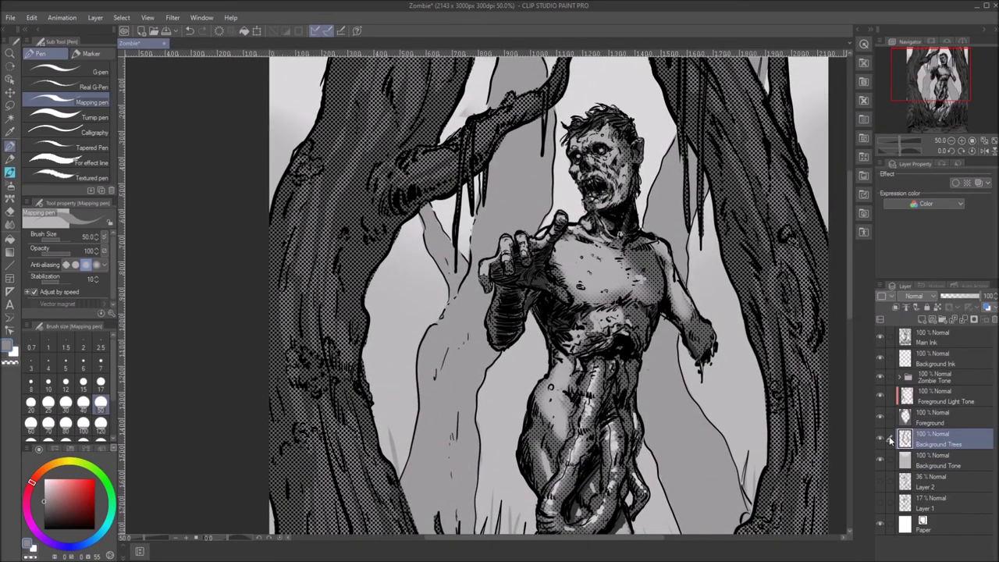
Step: Fill the Background Trees layer's shape with a circle tone at frequency 27.5, density 10% and angle 45
ctrl+click(905, 438)
click(648, 525)
click(640, 419)
click(794, 396)
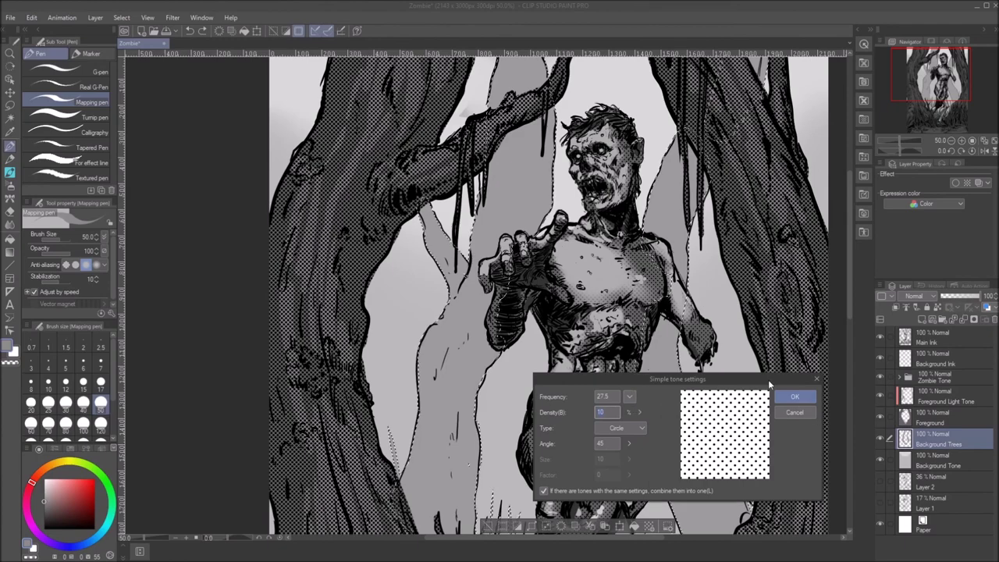
click(795, 397)
scroll(546, 297, down, 2)
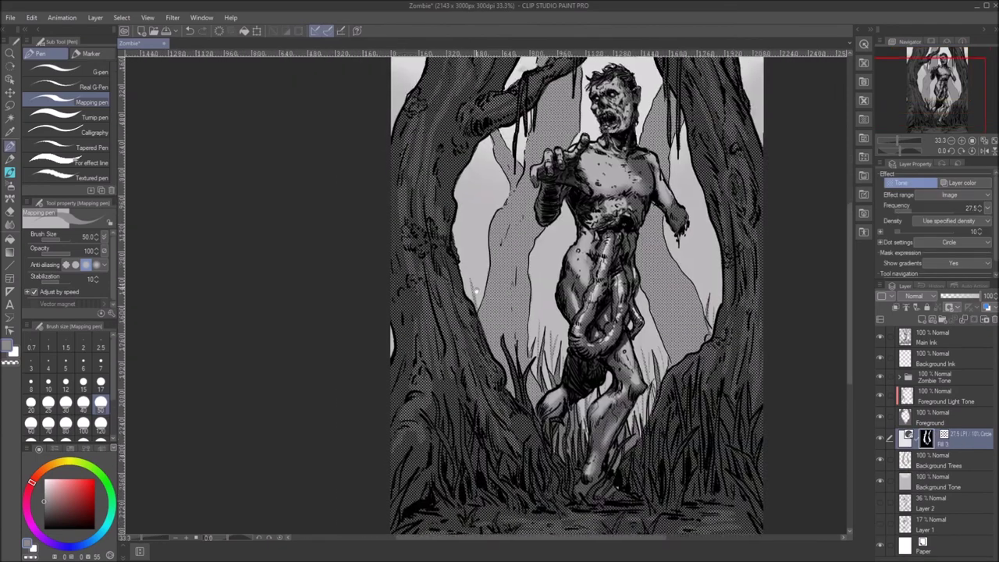
Step: Lighten the Background Ink layer's line work by raising its luminosity
click(925, 359)
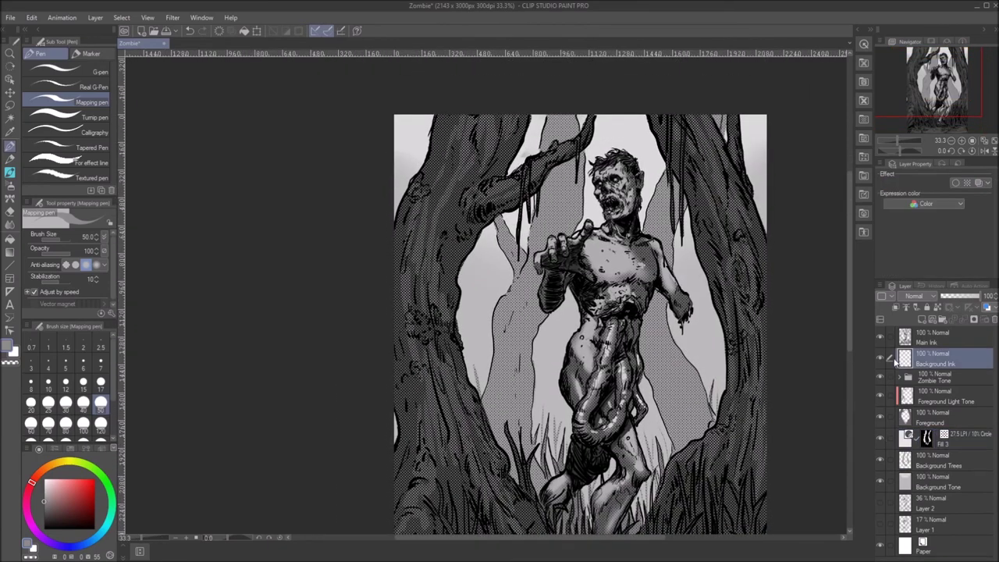
click(906, 437)
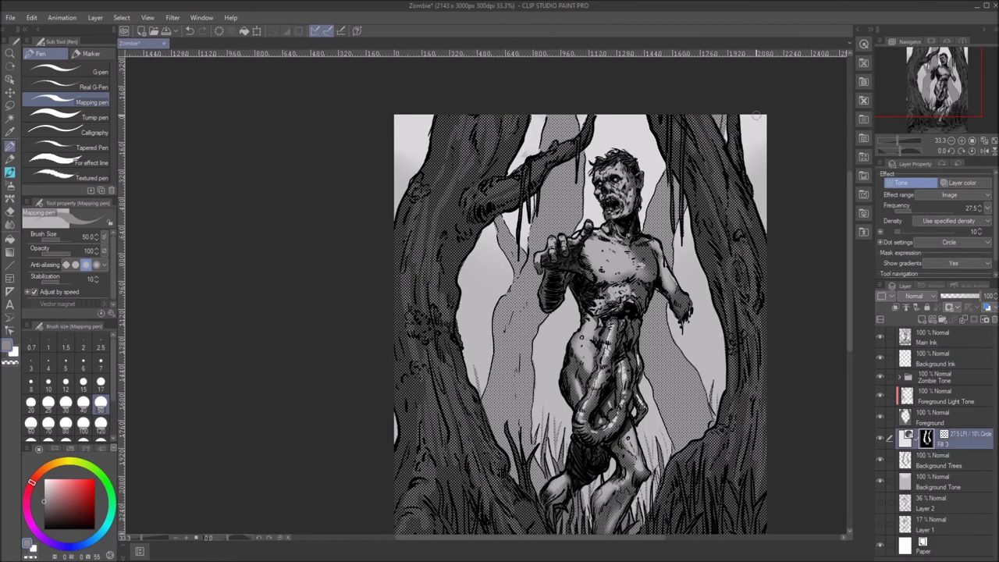
click(910, 365)
key(ctrl+u)
drag(770, 336, 791, 329)
key(Return)
scroll(842, 208, down, 1)
drag(469, 307, 363, 232)
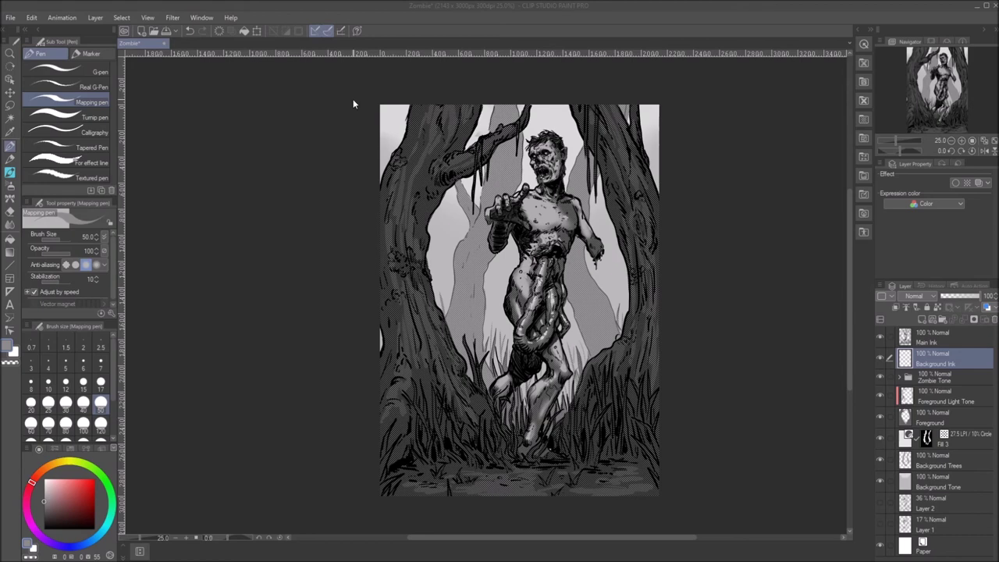
click(355, 167)
key(alt+f)
click(130, 209)
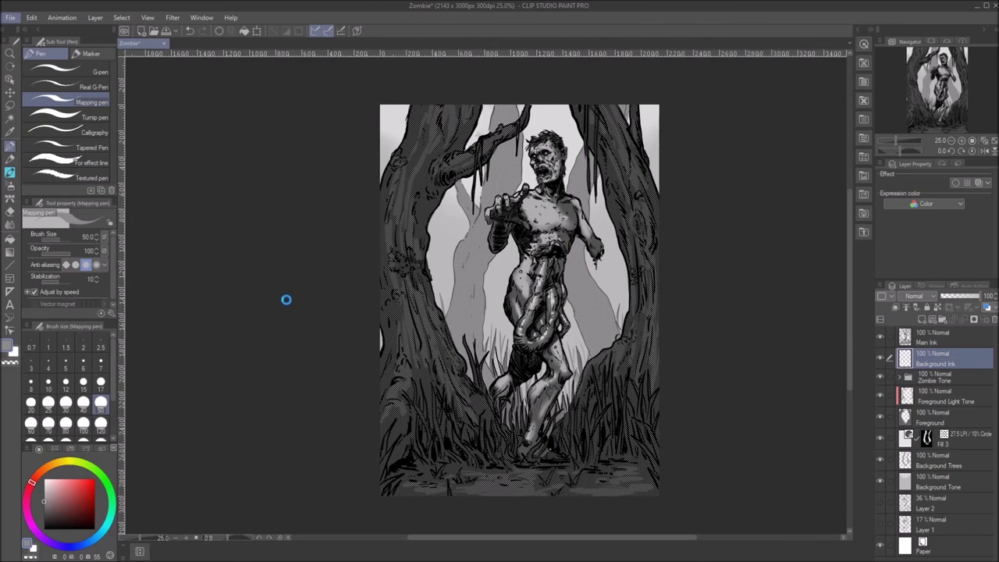
Step: Add a new layer above Main Ink and name it Signature
click(940, 341)
key(ctrl+shift+n)
double_click(929, 341)
text(Signature)
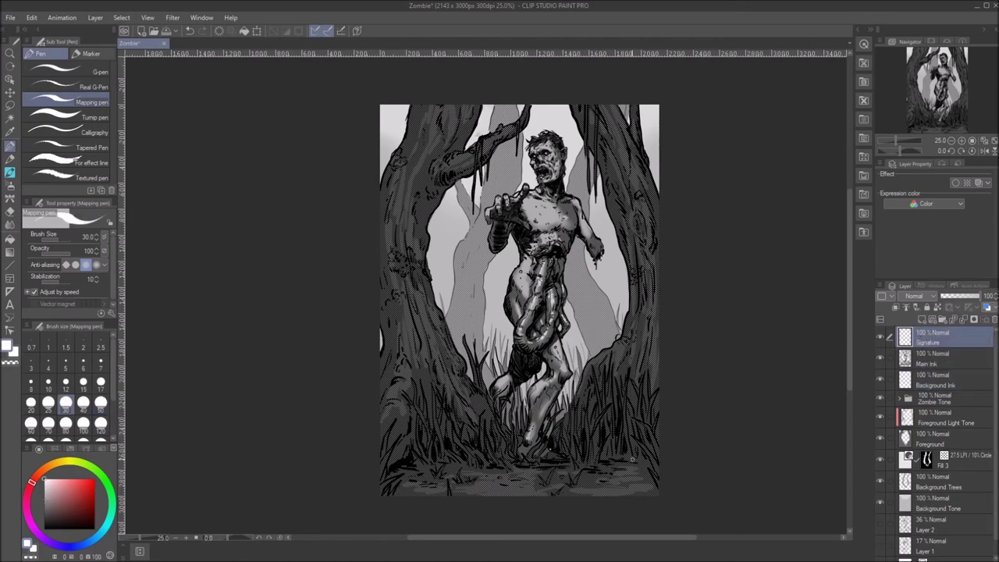
Step: Sign the foreground ground at the artwork's lower right with white initials using a size 15 mapping pen, and save the file
scroll(515, 468, up, 2)
click(83, 382)
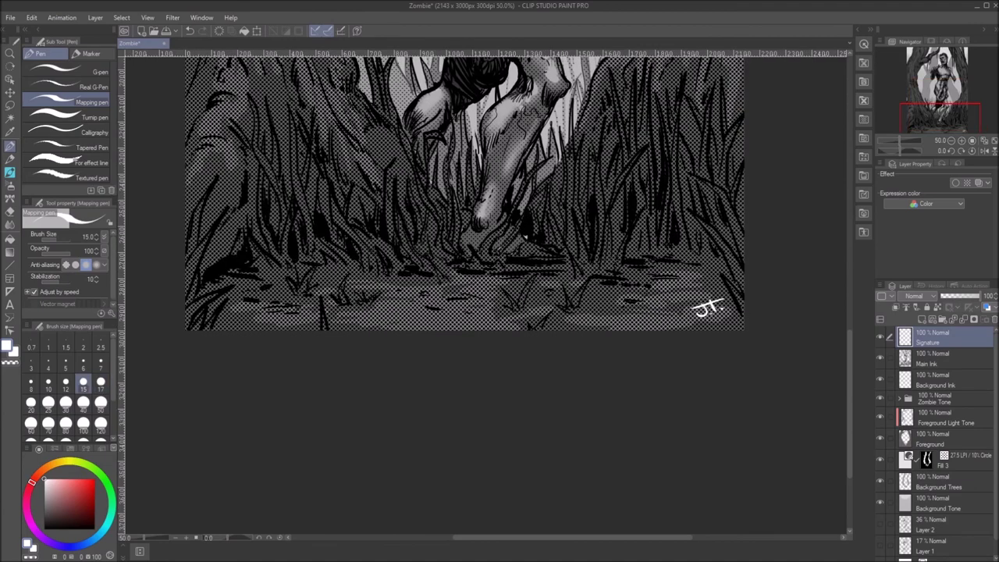
key(k)
drag(707, 310, 714, 315)
scroll(432, 334, down, 5)
scroll(554, 334, up, 3)
drag(555, 334, 496, 364)
click(10, 17)
click(25, 112)
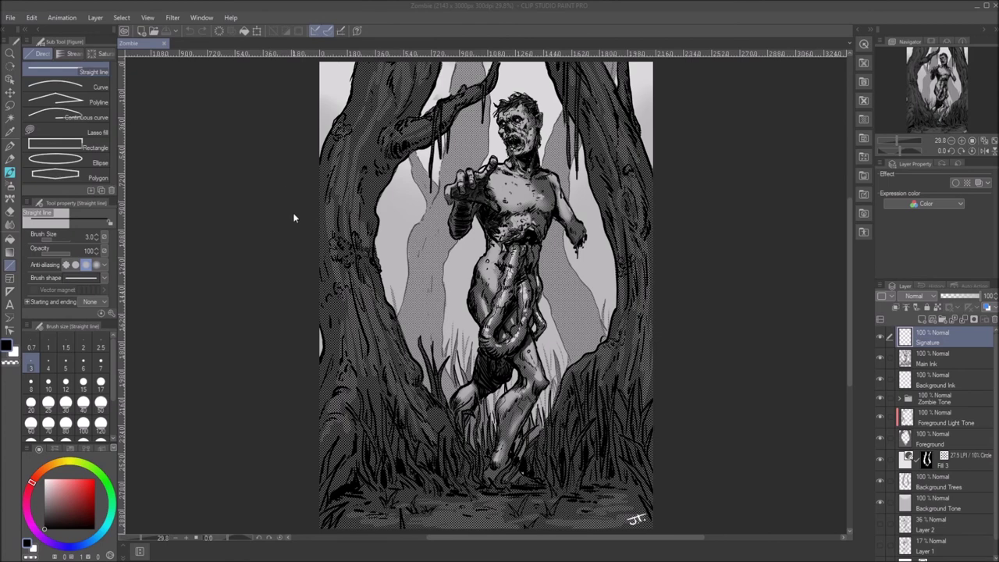
Step: Add a layer clipped to the Zombie Tone folder and fill it with light blue (hue 190, saturation 23, value 72)
drag(293, 218, 264, 270)
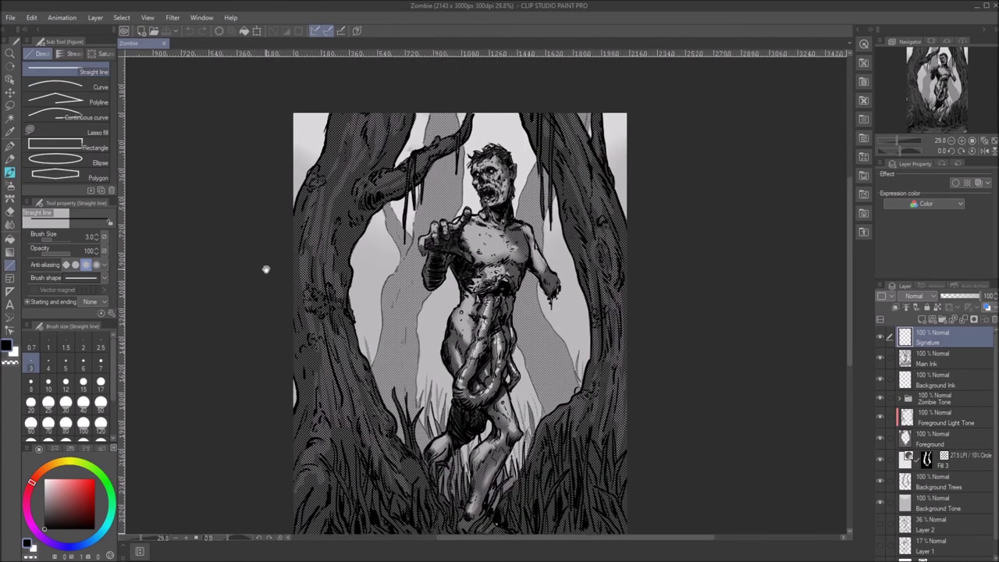
click(937, 399)
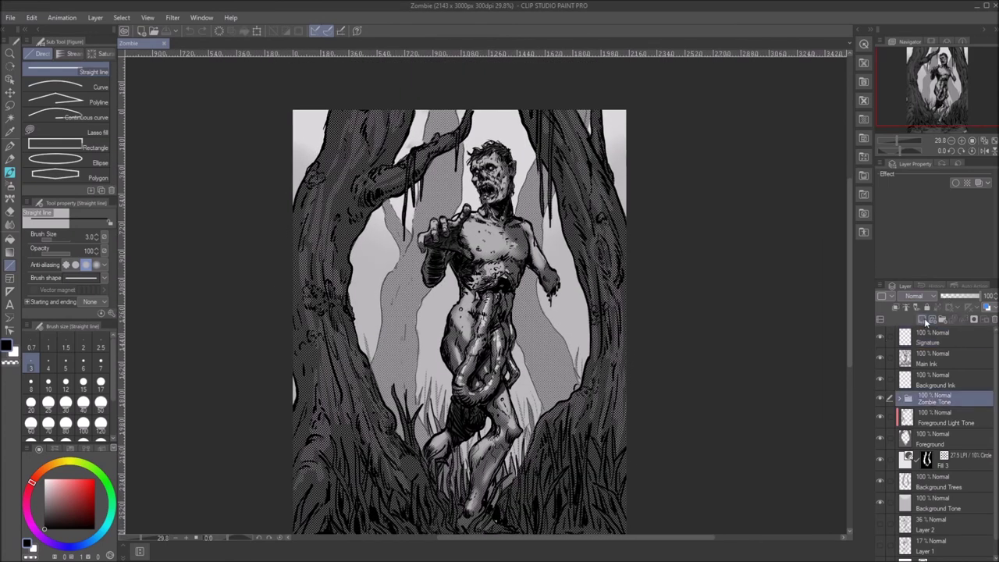
click(925, 321)
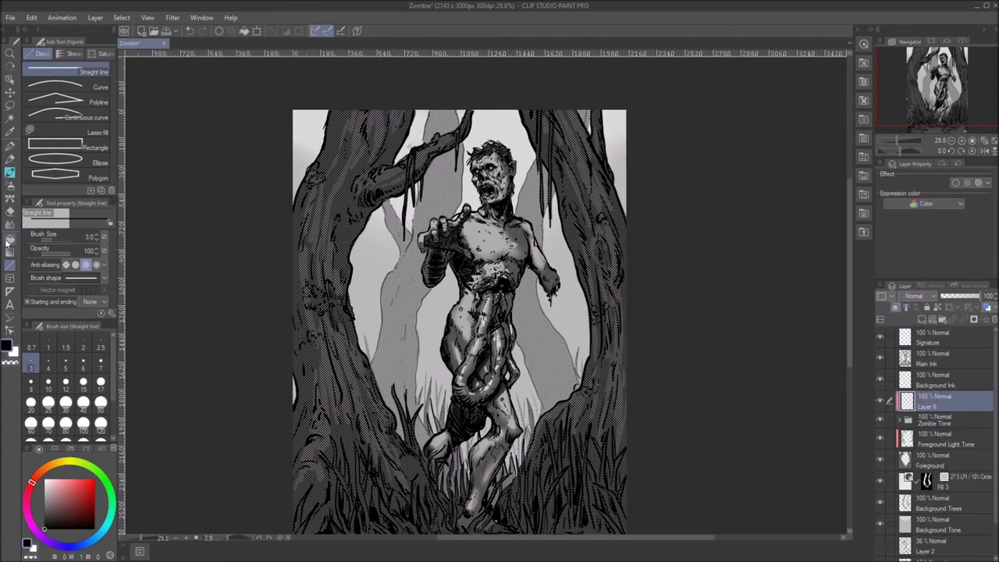
click(10, 239)
click(88, 536)
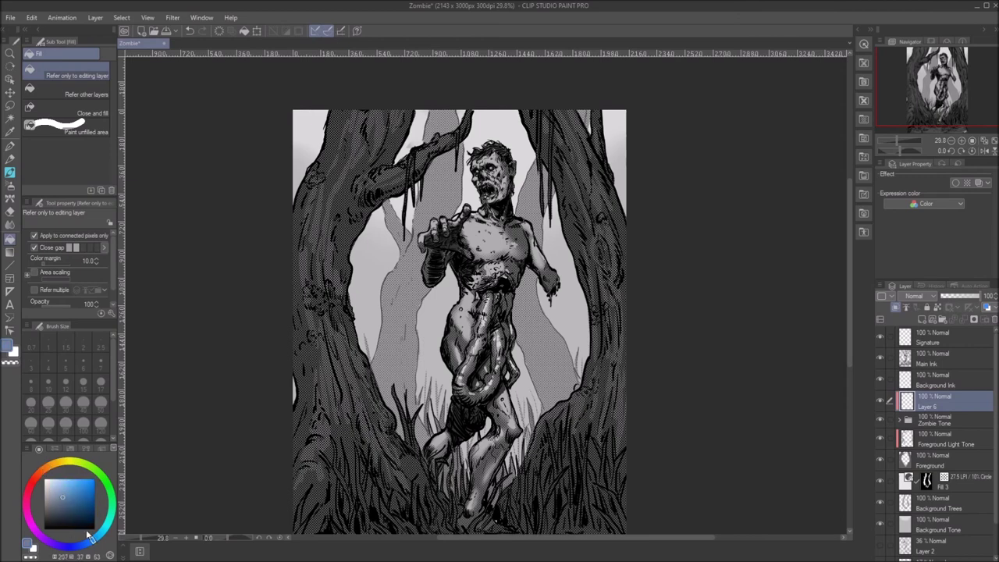
drag(88, 535, 98, 530)
click(468, 279)
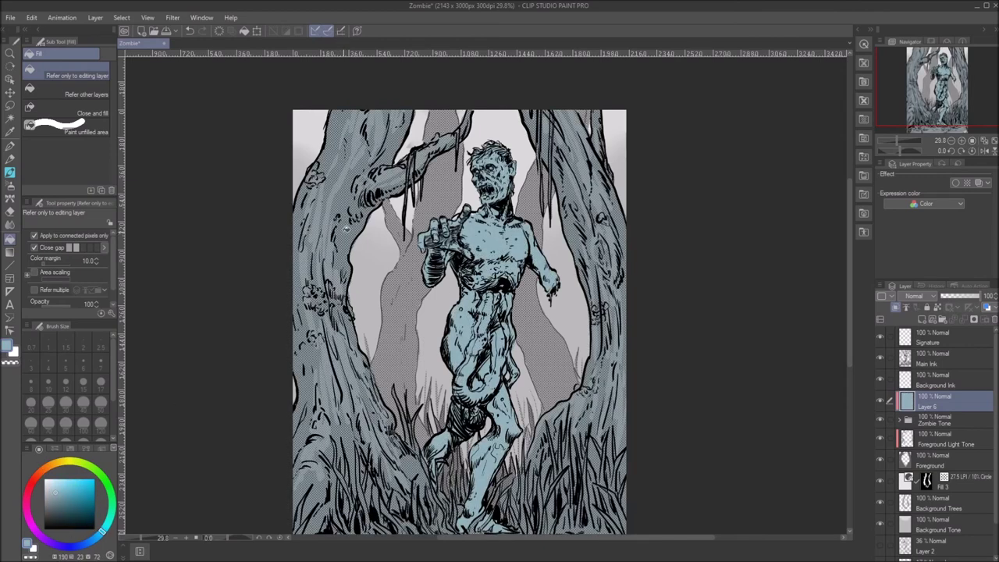
Step: Try Overlay and Soft light on the blue fill layer, and set its blending mode to Hard light
click(925, 296)
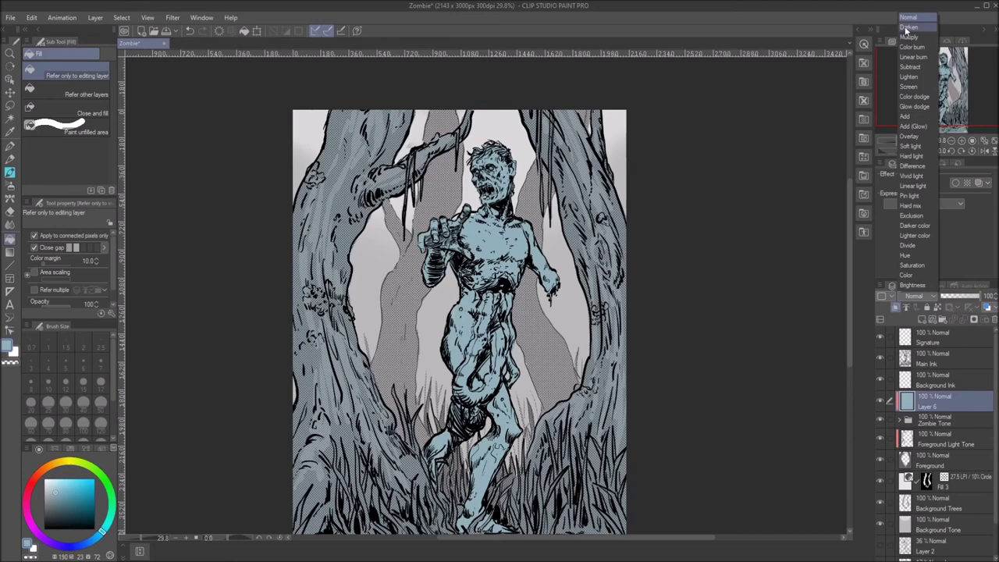
click(910, 137)
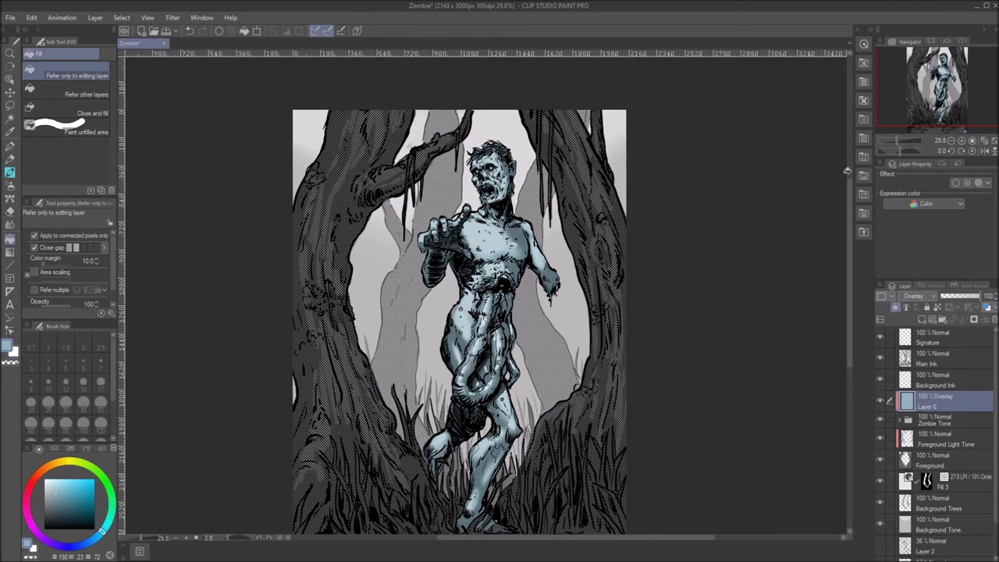
click(923, 298)
click(910, 147)
click(923, 298)
click(909, 157)
click(923, 297)
Step: Place the blue layer inside the Zombie Tone folder and put a duplicate of it directly above Layer 3
click(927, 408)
click(898, 419)
drag(939, 402, 945, 512)
right_click(936, 421)
click(918, 224)
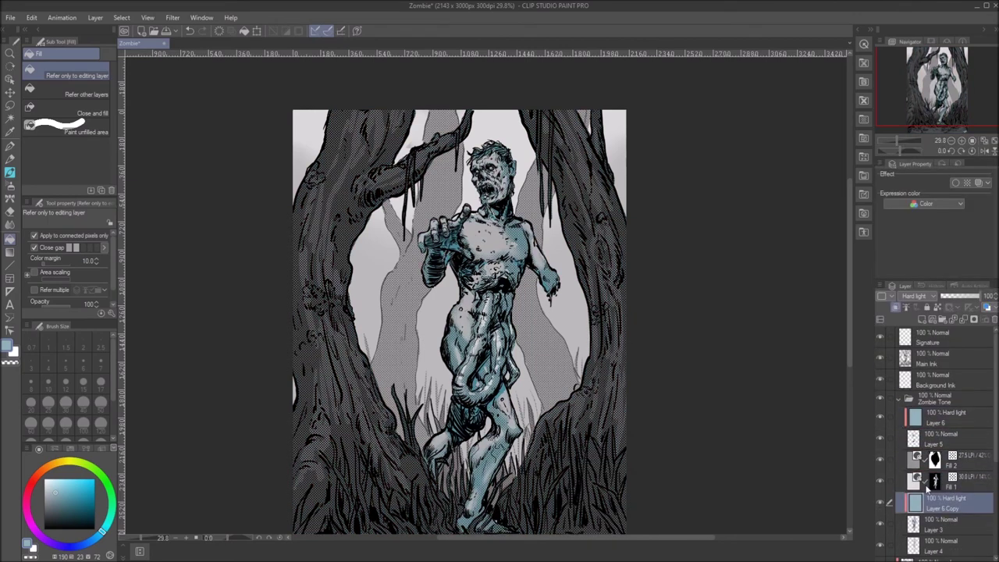
Step: Duplicate Layer 6 Copy and place the new duplicate directly above Layer 4
scroll(941, 468, down, 5)
right_click(936, 408)
click(918, 220)
drag(938, 408, 941, 451)
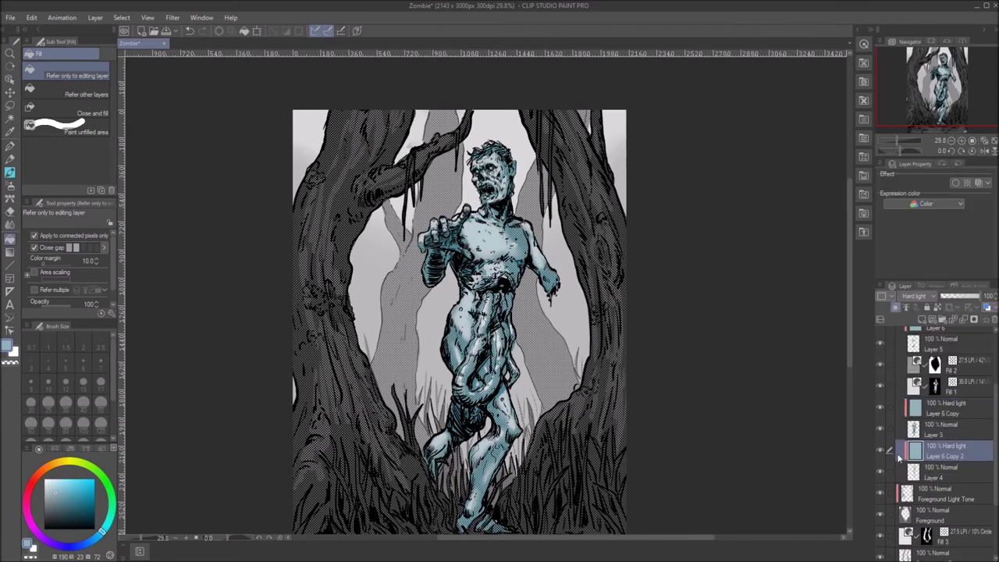
Step: Recolor Layer 6 Copy 2 to a warm orange with Hue/Saturation/Luminosity for the zombie's lit skin
key(ctrl+u)
drag(754, 294, 730, 295)
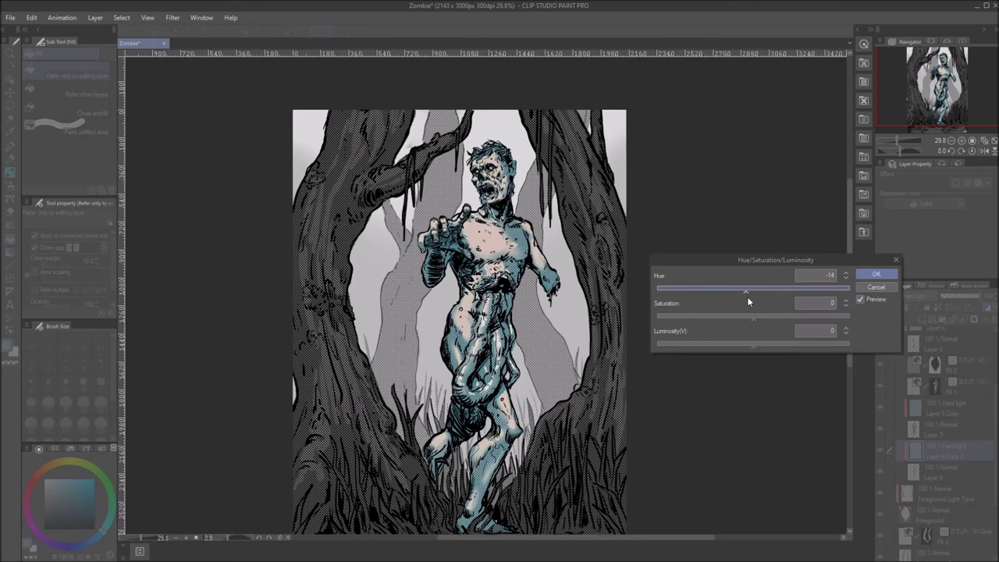
click(784, 317)
drag(846, 298, 678, 287)
click(777, 319)
click(667, 289)
click(864, 278)
Step: Turn Layer 6 Copy green by shifting its hue to -36 and adjusting its saturation
click(945, 407)
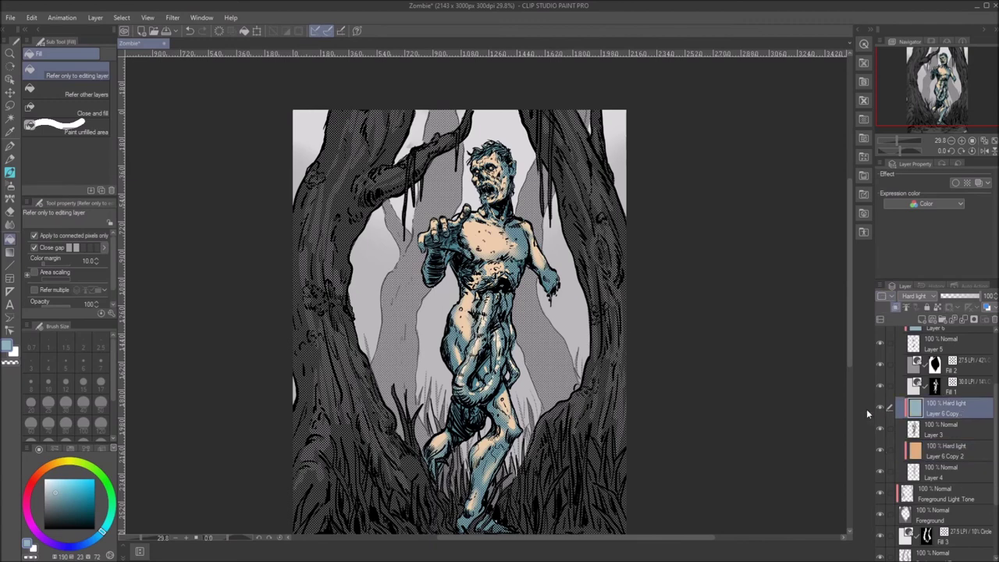
key(ctrl+u)
drag(751, 291, 742, 294)
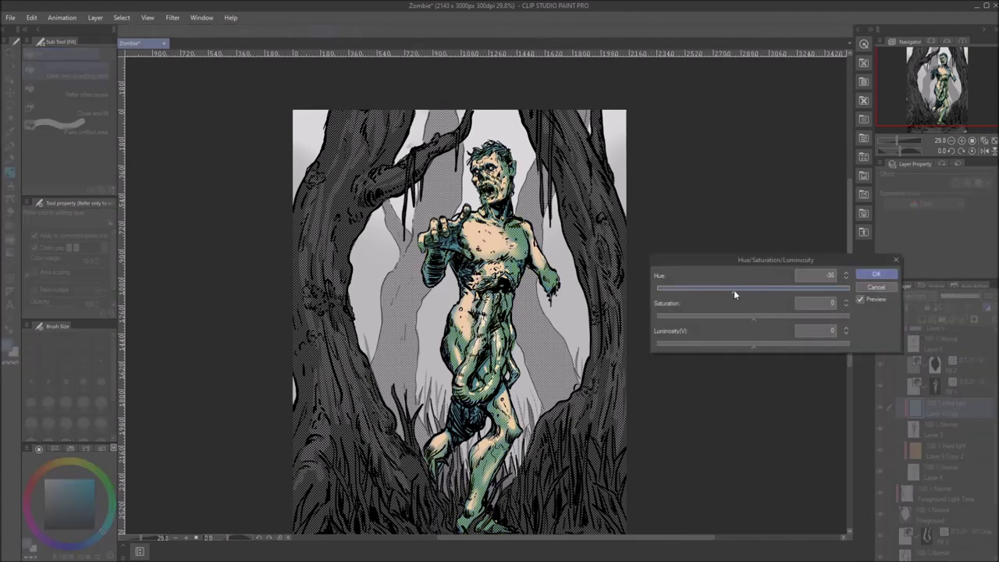
click(764, 316)
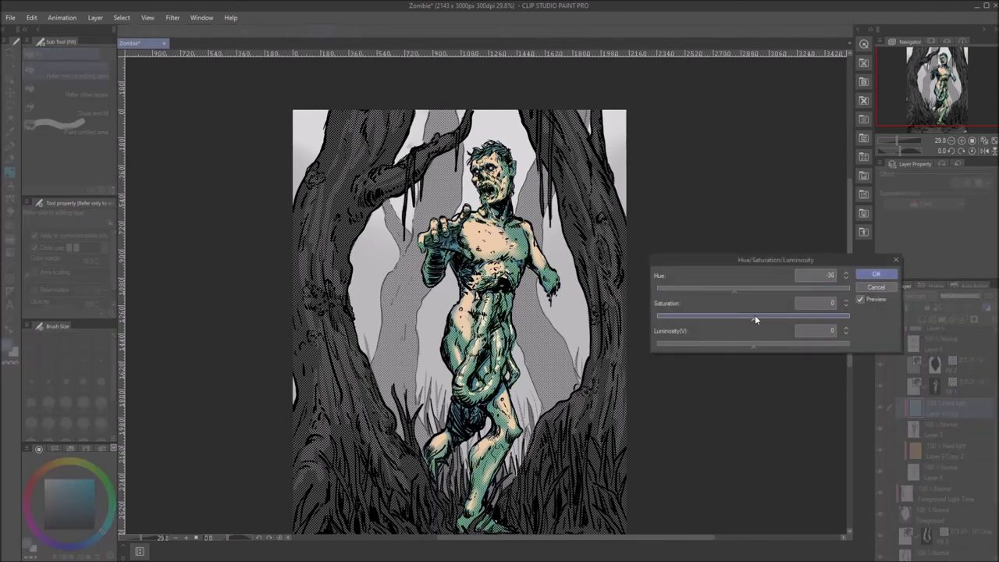
click(876, 274)
Step: Adjust the hue, saturation and luminosity of Layer 6 to give the zombie's shadows a deeper blue
scroll(937, 390, up, 1)
click(945, 348)
key(ctrl+u)
drag(730, 345, 738, 350)
click(769, 318)
drag(774, 291, 732, 291)
click(876, 274)
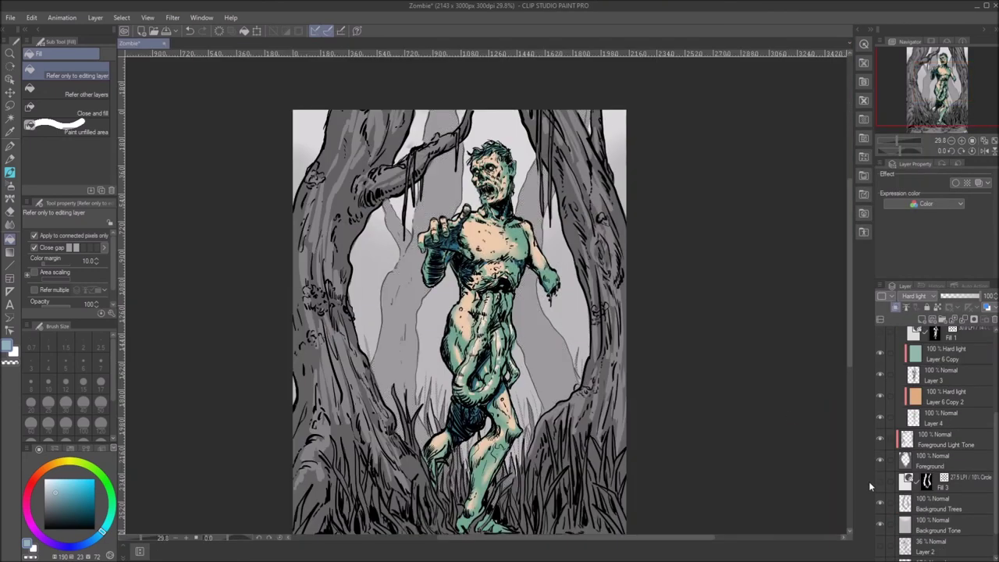
Step: Prepare to paint on Layer 6 Copy with the 仕上げ oil paint brush at size 30 in a salmon pink
scroll(897, 437, up, 5)
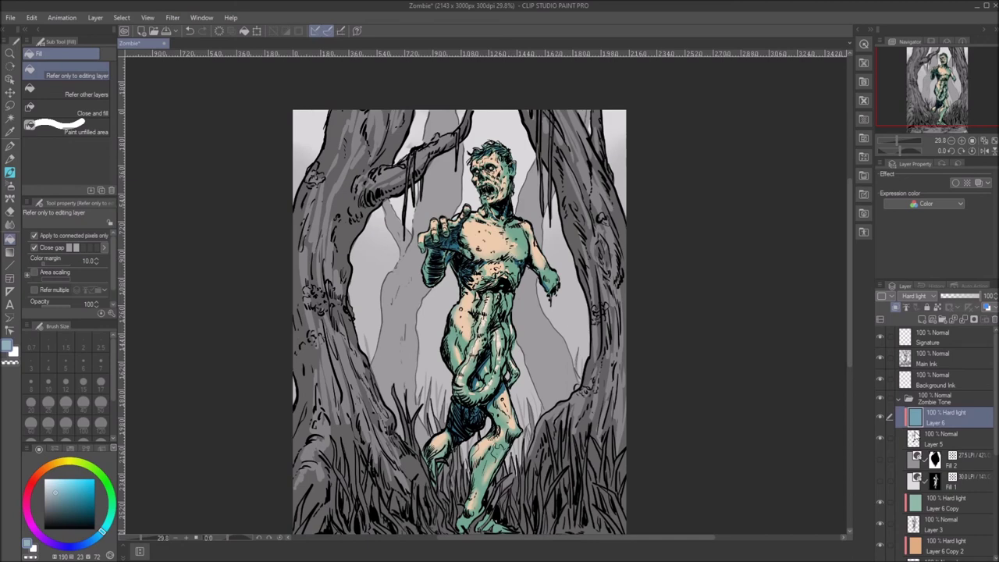
scroll(898, 437, down, 1)
click(942, 472)
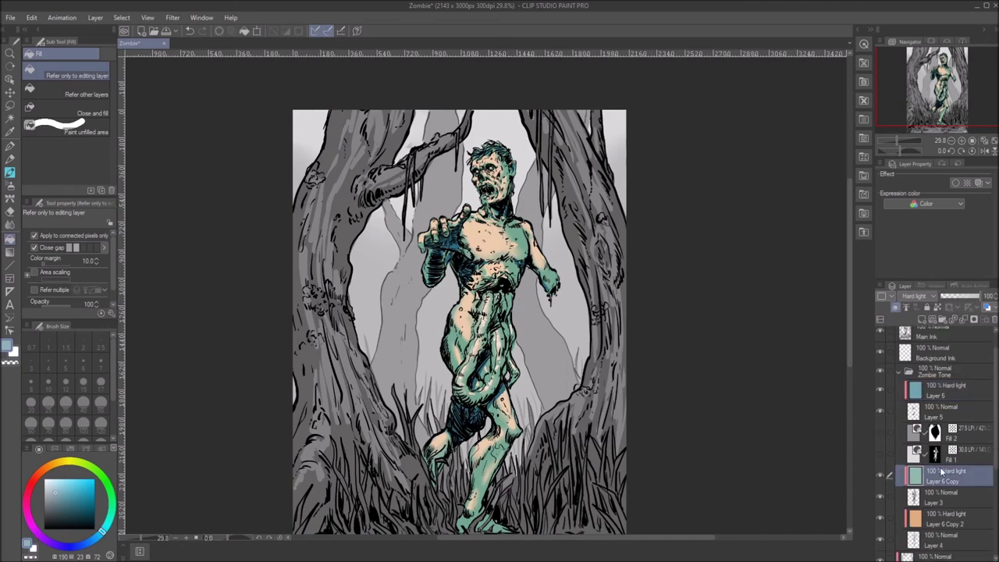
click(44, 478)
key(b)
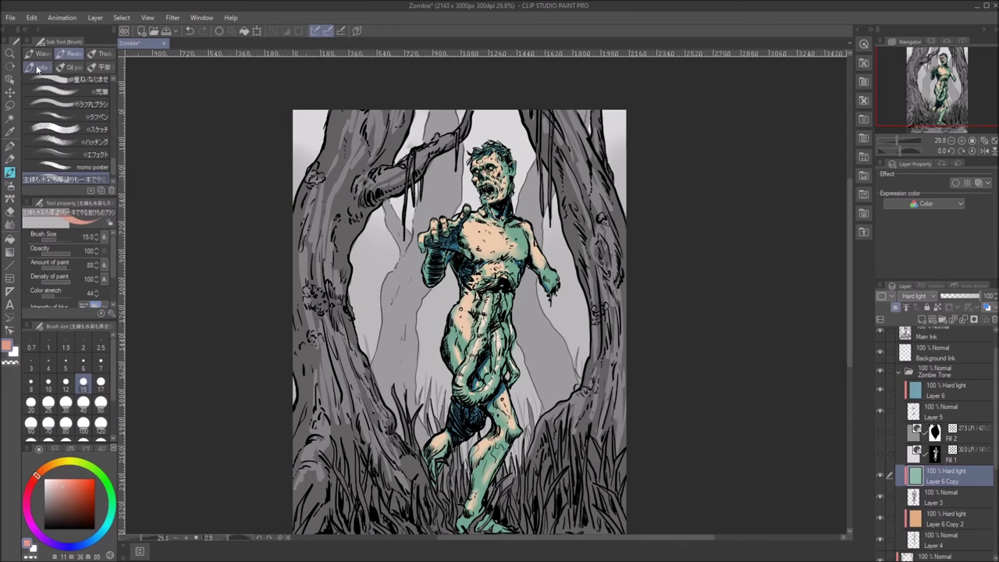
scroll(489, 117, up, 2)
key([)
key([)
key([)
key([)
key([)
key([)
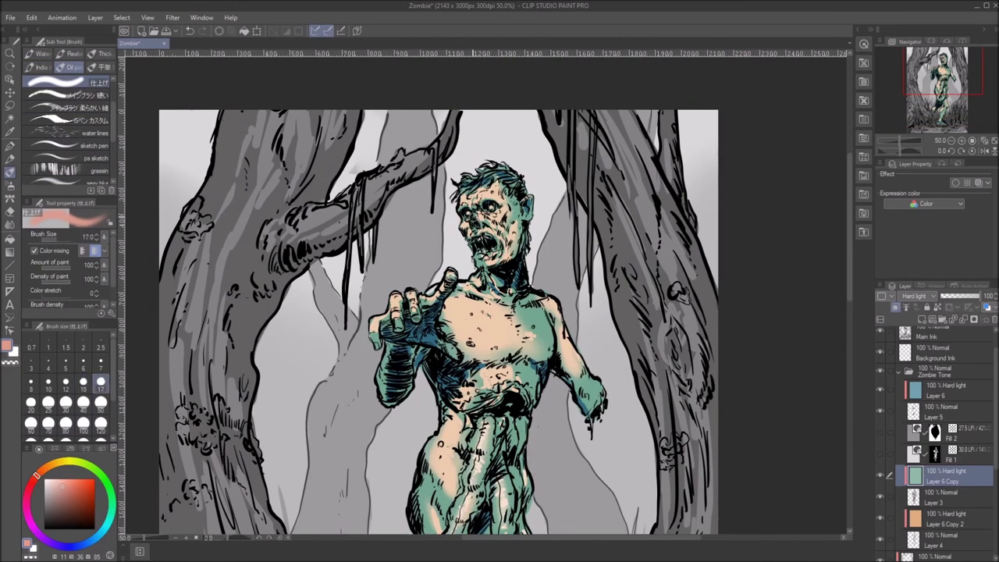
key(])
key(])
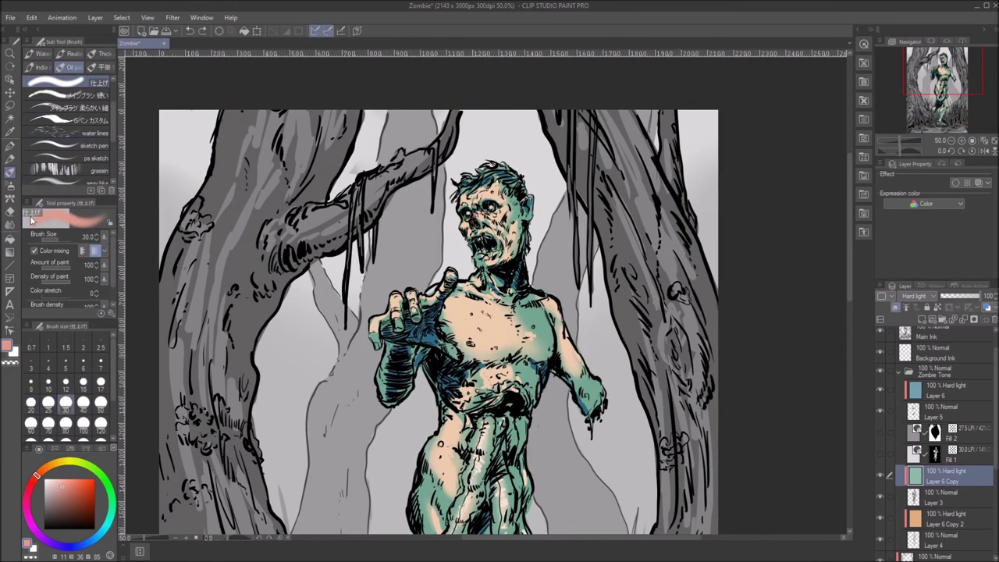
Step: Set the brush's density of paint to 36 and tint the inside of the zombie's mouth pink, varying the brush size
key(bracketleft)
key(bracketleft)
key(bracketleft)
key(bracketleft)
key(bracketleft)
key(bracketleft)
key(bracketleft)
key(bracketleft)
key(bracketright)
key(bracketright)
key(bracketright)
key(bracketright)
key(bracketright)
key(bracketright)
key(bracketright)
key(bracketright)
key(bracketright)
key(bracketright)
key(bracketright)
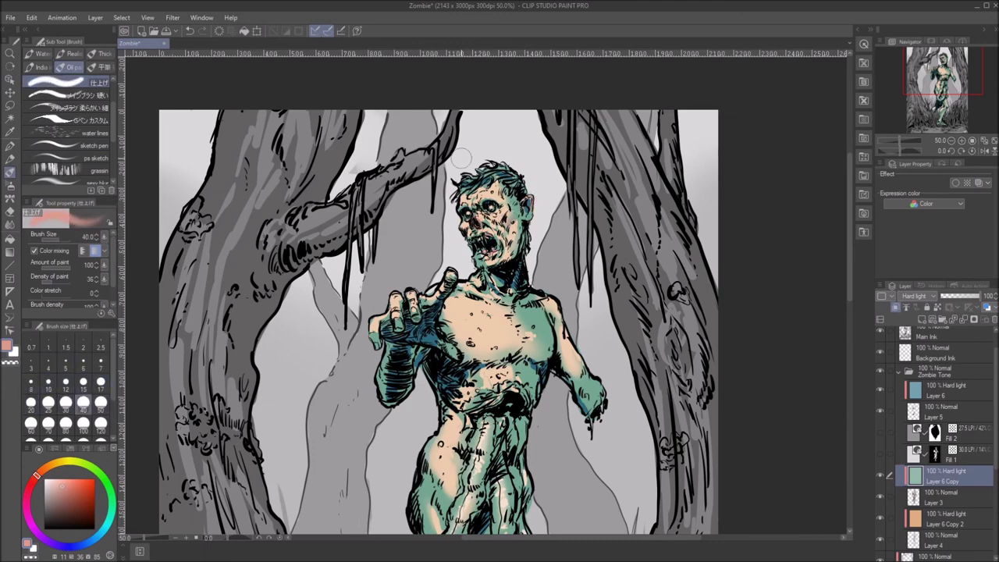
Step: Undo the last stroke and tint the zombie's nose, cheek and ear pink with varied brush sizes
key(ctrl+z)
key(bracketleft)
key(bracketleft)
key(bracketleft)
key(bracketleft)
key(bracketleft)
key(bracketleft)
key(bracketleft)
key(bracketleft)
key(bracketleft)
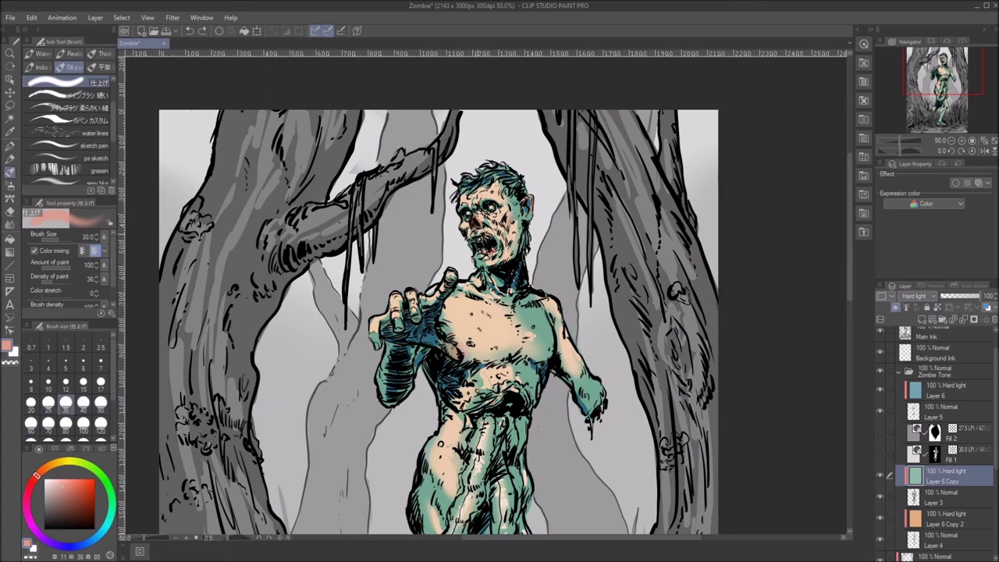
key(bracketright)
key(bracketright)
key(bracketright)
key(bracketright)
key(bracketright)
key(bracketright)
key(bracketright)
key(bracketright)
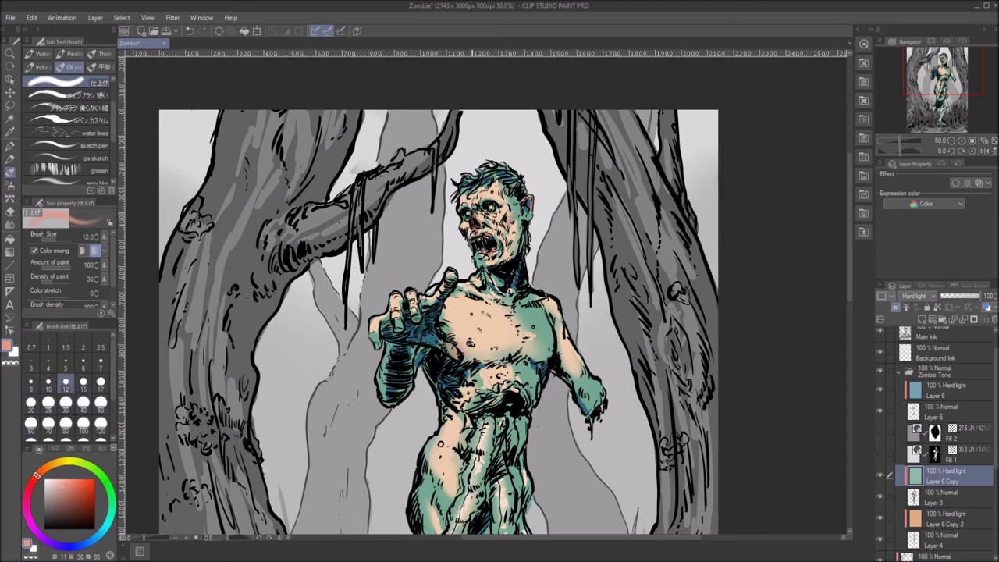
Step: Tint the fingertips of the zombie's raised hand pink with the brush at up to size 30
key(bracketleft)
key(bracketleft)
key(bracketleft)
key(bracketright)
key(bracketright)
key(bracketright)
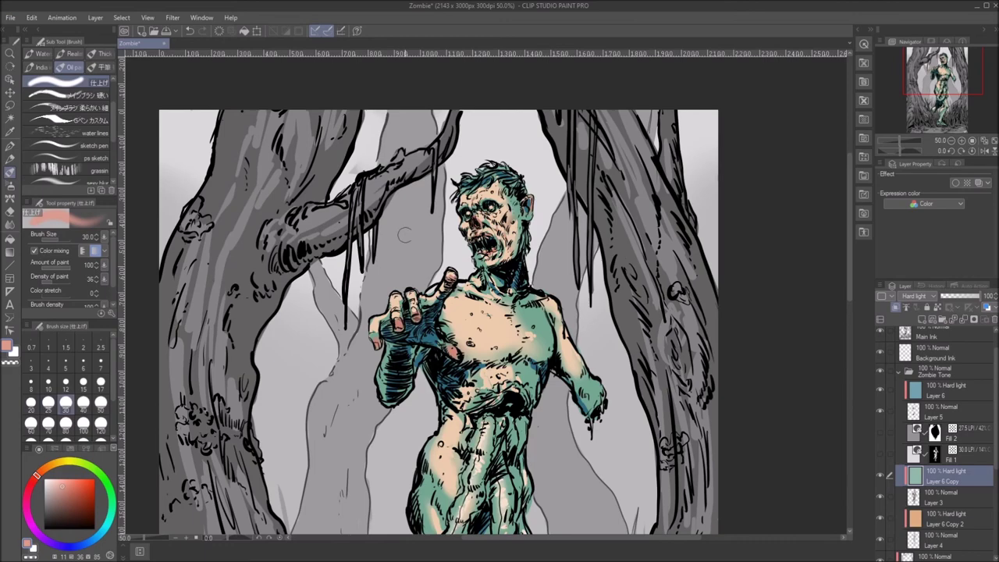
Step: Tint the torn end of the severed arm pink, and reduce the brush's amount of paint to 51
key(ctrl+minus)
key(ctrl+minus)
key(ctrl+plus)
key(bracketleft)
key(bracketleft)
key(bracketleft)
key(bracketleft)
key(bracketright)
key(bracketright)
key(bracketright)
key(bracketleft)
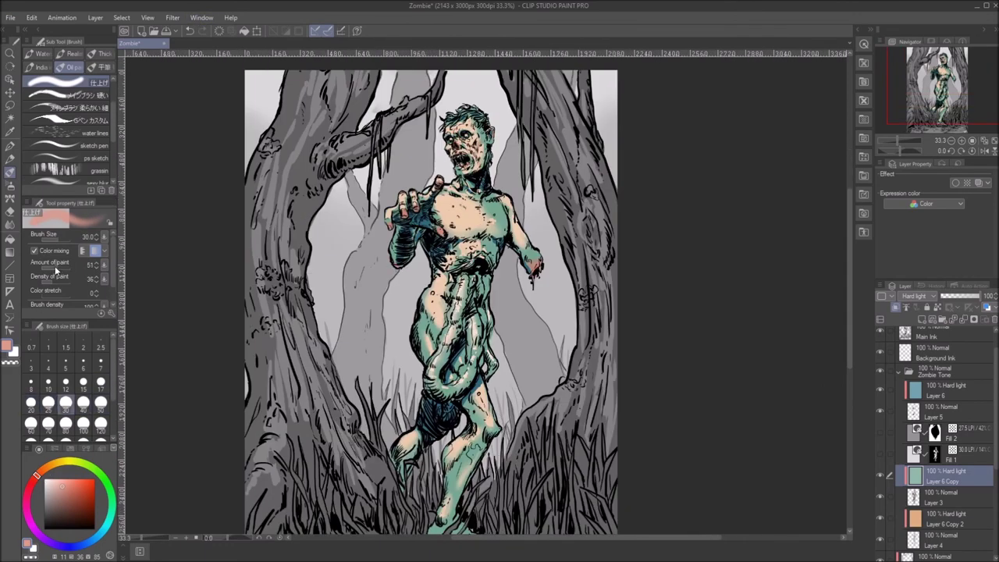
Step: Set the amount of paint to 38 and paint the hanging intestine loop and the front knee pink
key(bracketright)
key(bracketleft)
key(bracketleft)
key(bracketleft)
key(bracketright)
key(bracketright)
key(bracketright)
key(bracketleft)
key(bracketleft)
key(bracketleft)
key(bracketleft)
key(bracketleft)
key(bracketleft)
key(bracketleft)
key(bracketright)
key(bracketright)
key(bracketleft)
key(bracketleft)
key(bracketright)
key(bracketright)
key(bracketright)
key(bracketright)
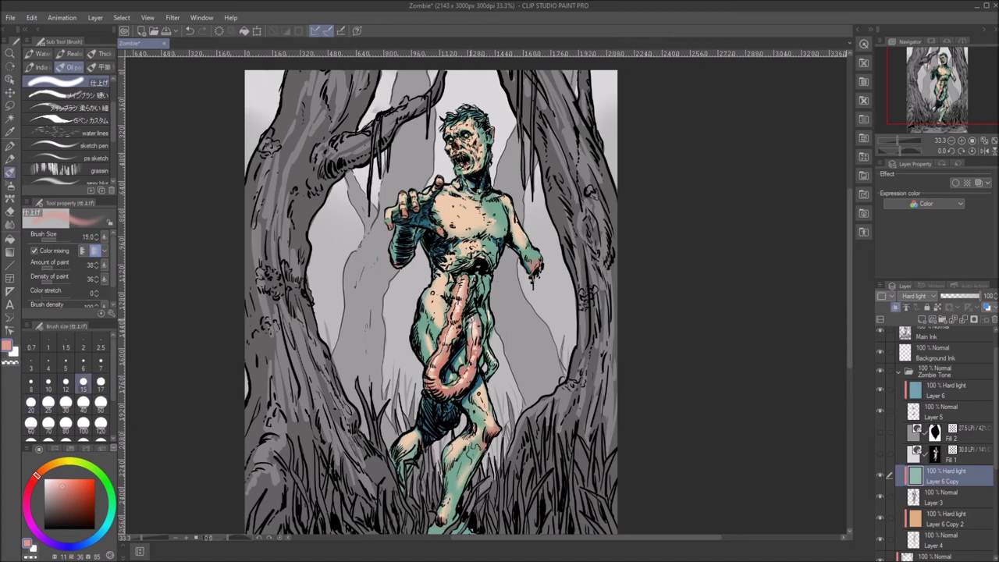
Step: Deepen the pink on the intestines and tint the edges of the open belly wound, working down to brush size 10
key(bracketleft)
key(bracketleft)
key(bracketleft)
key(bracketright)
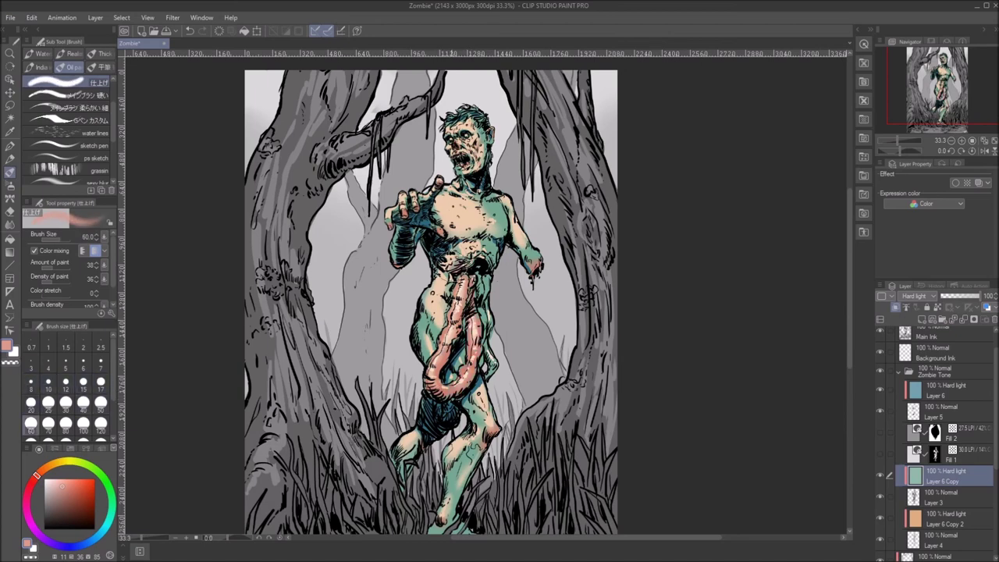
key(bracketleft)
key(bracketright)
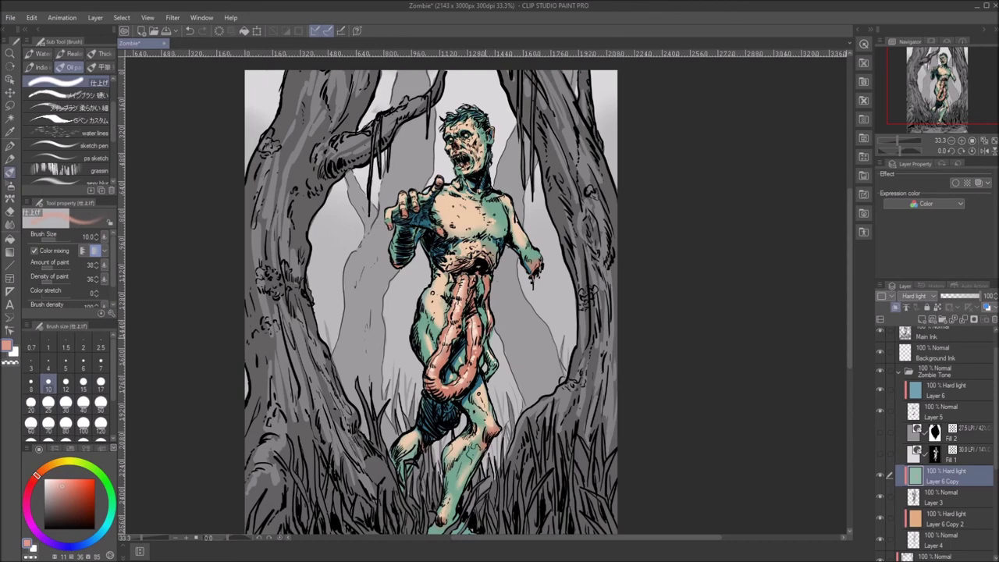
Step: Tint the flesh strand beside the hip pink at up to size 60, and warm the severed forearm with the メインブラシ 硬い brush
key(bracketright)
key(bracketright)
key(bracketright)
key(bracketright)
key(bracketright)
key(bracketright)
key(bracketright)
key(bracketright)
key(bracketright)
key(bracketright)
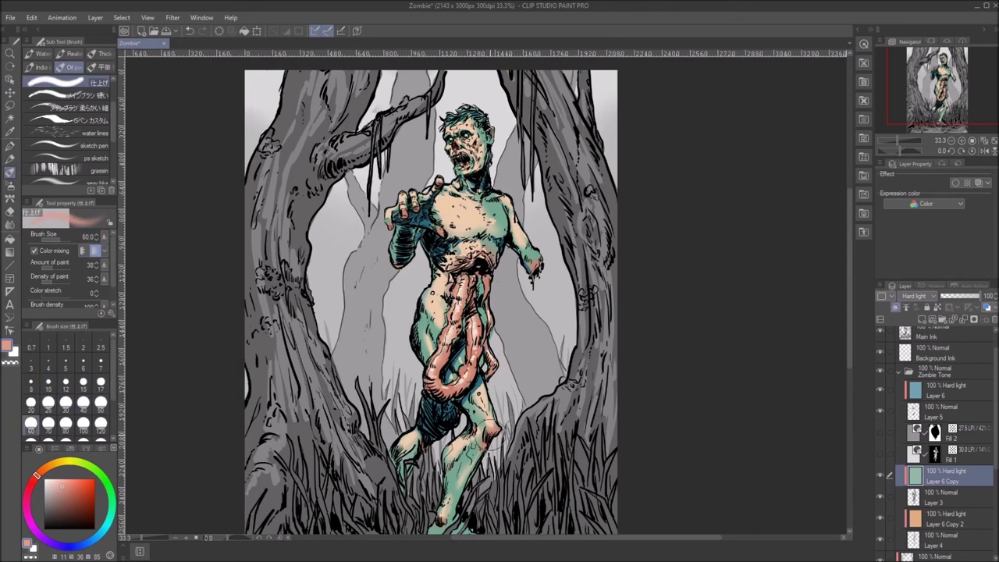
click(70, 95)
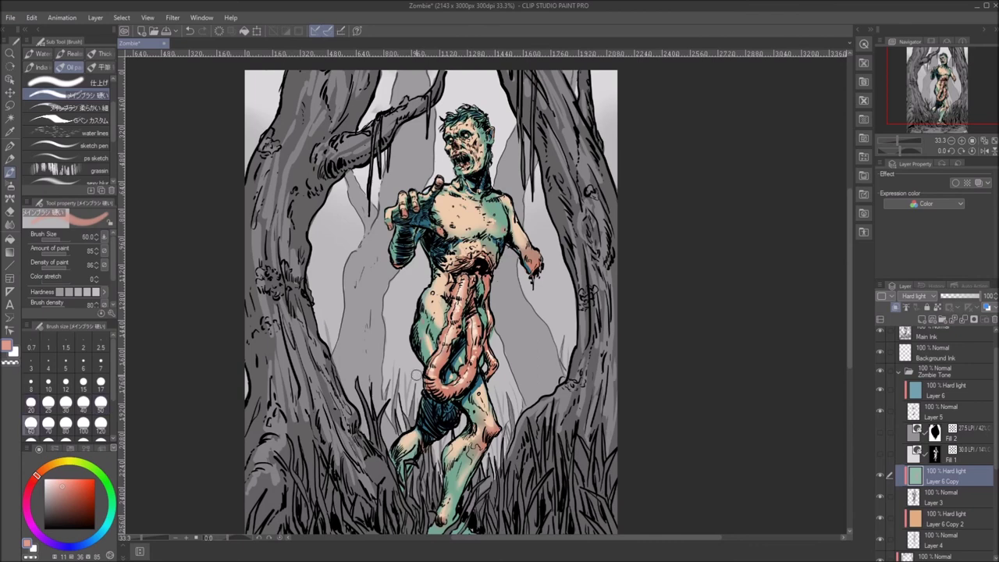
Step: Paint stronger red shadows on the intestines and the torn arm stump, varying the brush size between 20 and 50
click(100, 403)
click(66, 403)
click(79, 486)
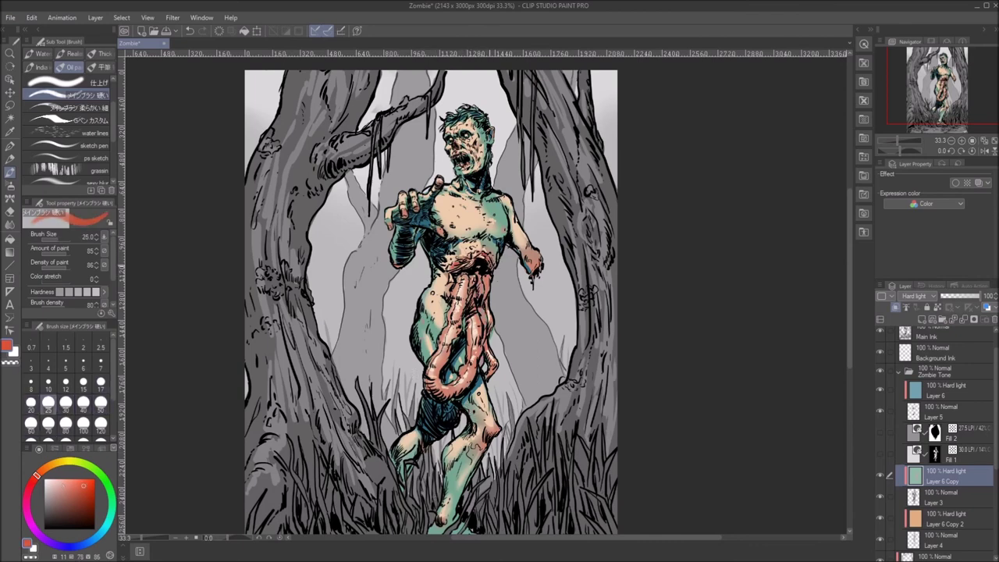
click(101, 402)
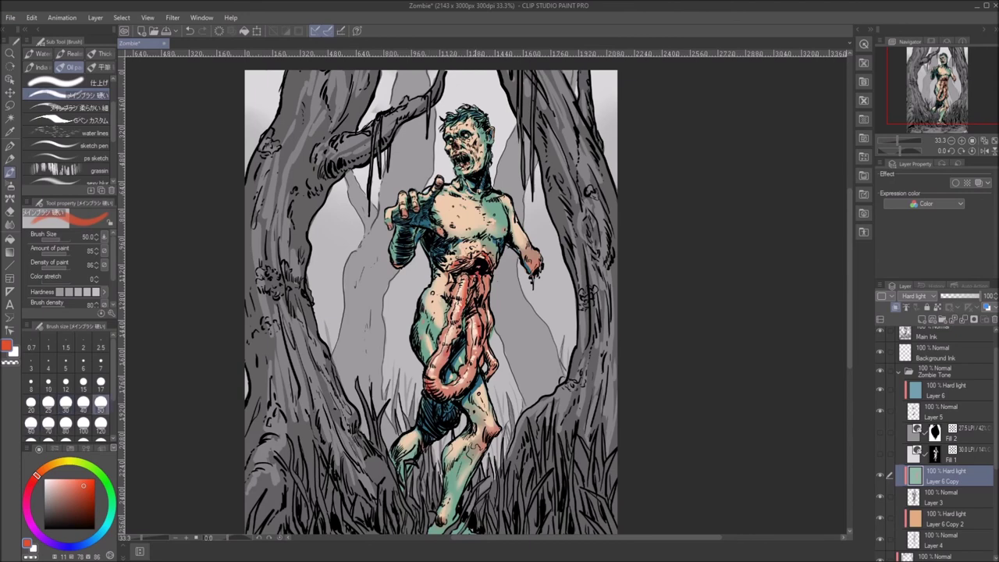
click(48, 402)
click(31, 402)
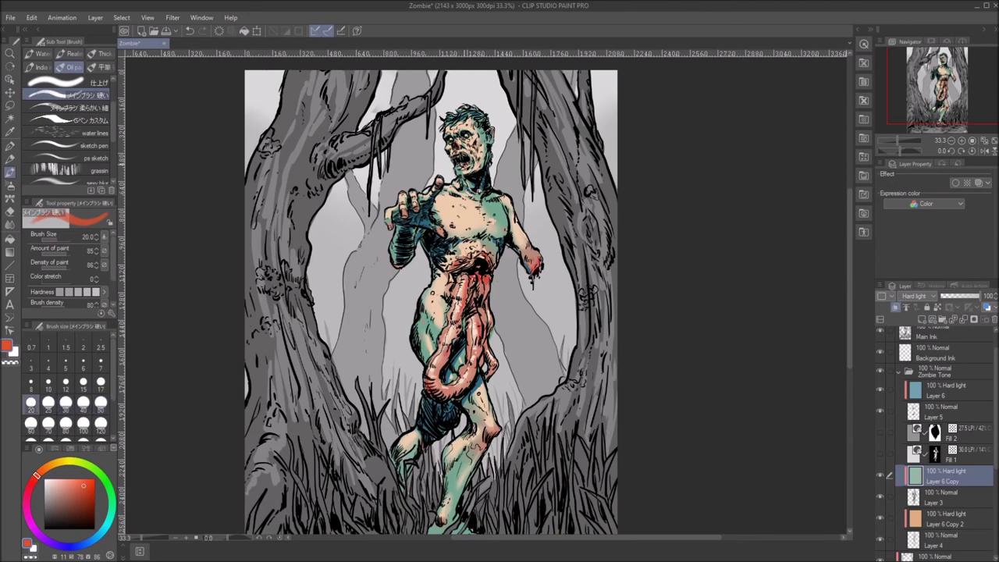
Step: Switch the paint color to a pale yellow
click(66, 482)
scroll(359, 246, up, 2)
scroll(359, 246, down, 2)
drag(329, 262, 356, 263)
scroll(356, 263, down, 2)
scroll(356, 263, up, 2)
scroll(366, 162, down, 1)
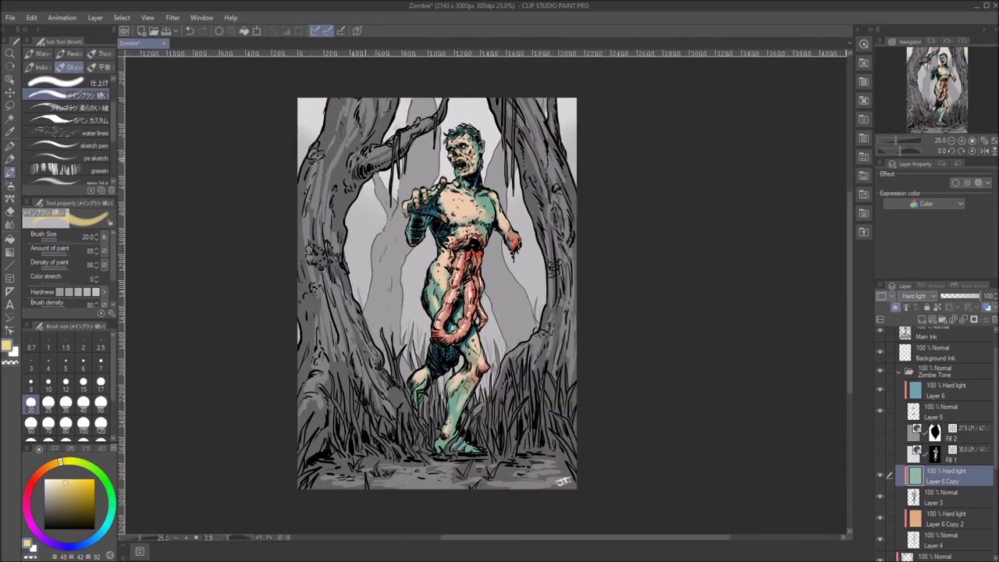
Step: Duplicate the blue Layer 6, clip the copy to Foreground Light Tone, and set its blending mode to Soft light
click(937, 390)
scroll(937, 364, down, 1)
right_click(936, 352)
click(789, 190)
drag(935, 349, 951, 528)
click(916, 296)
click(918, 167)
Step: Shift the foreground color layer to hue 20, saturation 5 and luminosity -7
key(ctrl+u)
click(757, 288)
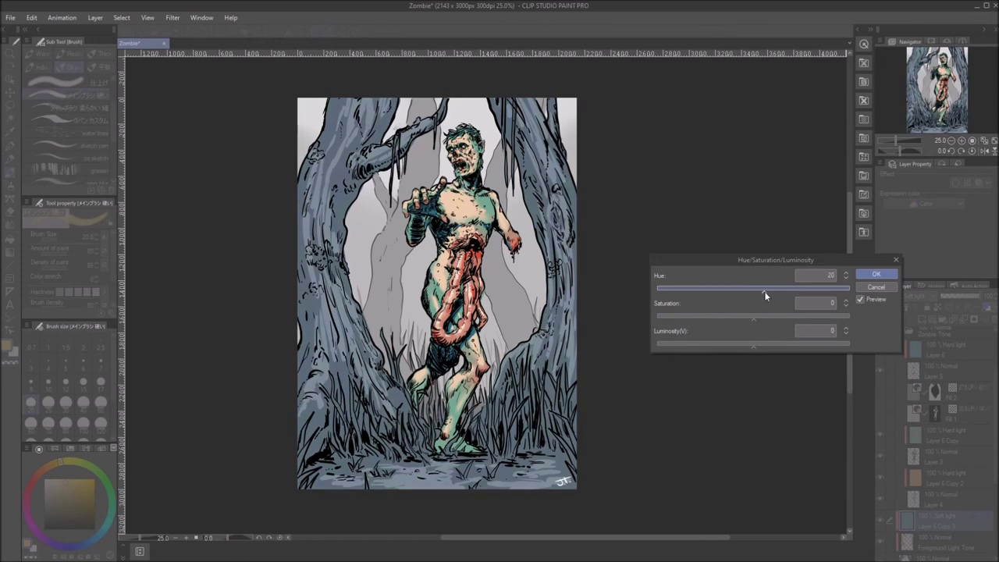
click(760, 316)
click(742, 346)
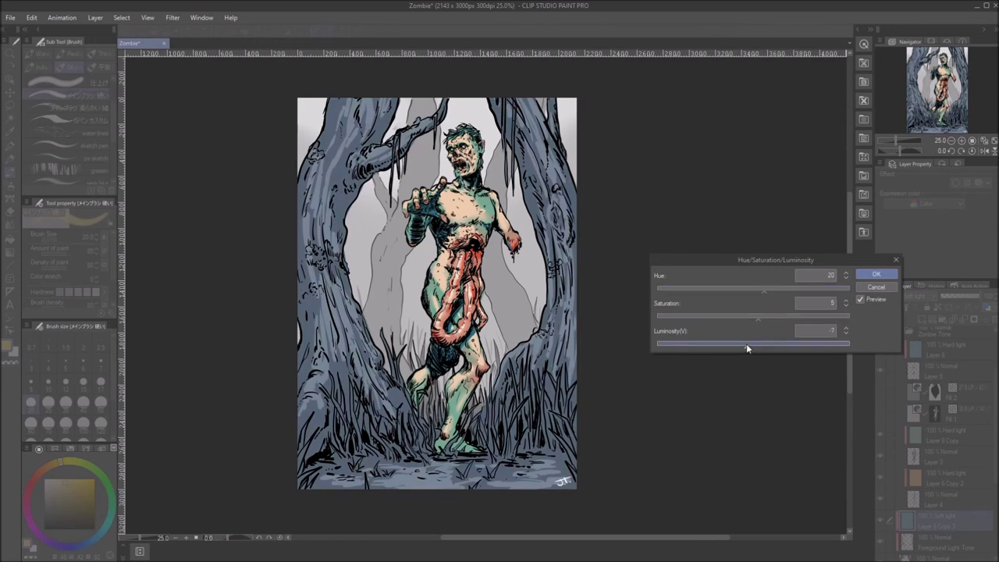
click(870, 278)
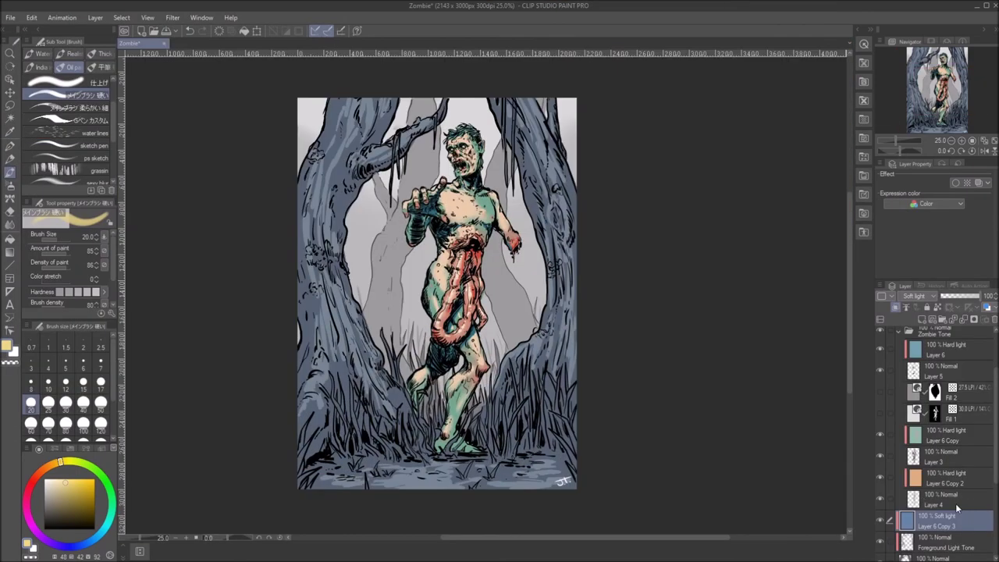
Step: Duplicate Layer 6 again, move the copy down to tint the background trees, and set it to Soft light
right_click(947, 423)
click(919, 229)
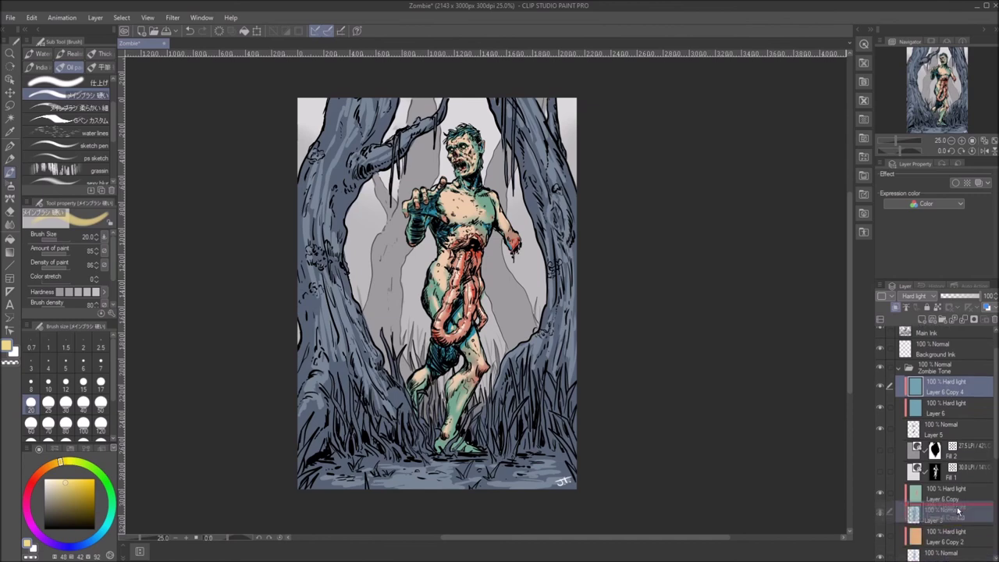
drag(950, 515, 915, 533)
click(921, 296)
click(917, 174)
Step: Duplicate the background trees' color layer above the Background Tone layer, and turn it pink with hue 146 and raised saturation
right_click(937, 502)
click(924, 310)
drag(937, 465, 929, 517)
key(ctrl+u)
drag(712, 293, 774, 290)
drag(754, 316, 818, 319)
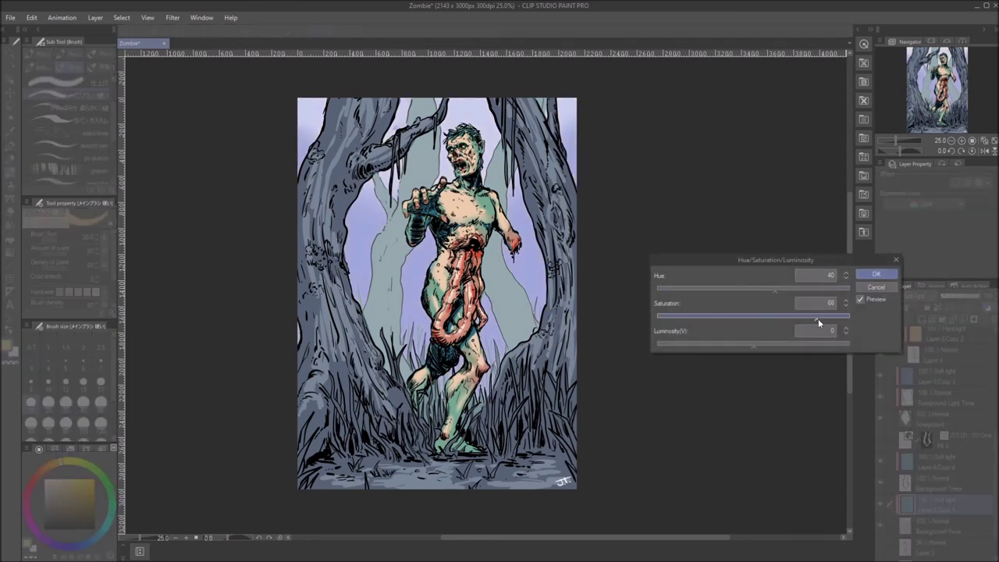
drag(782, 291, 802, 296)
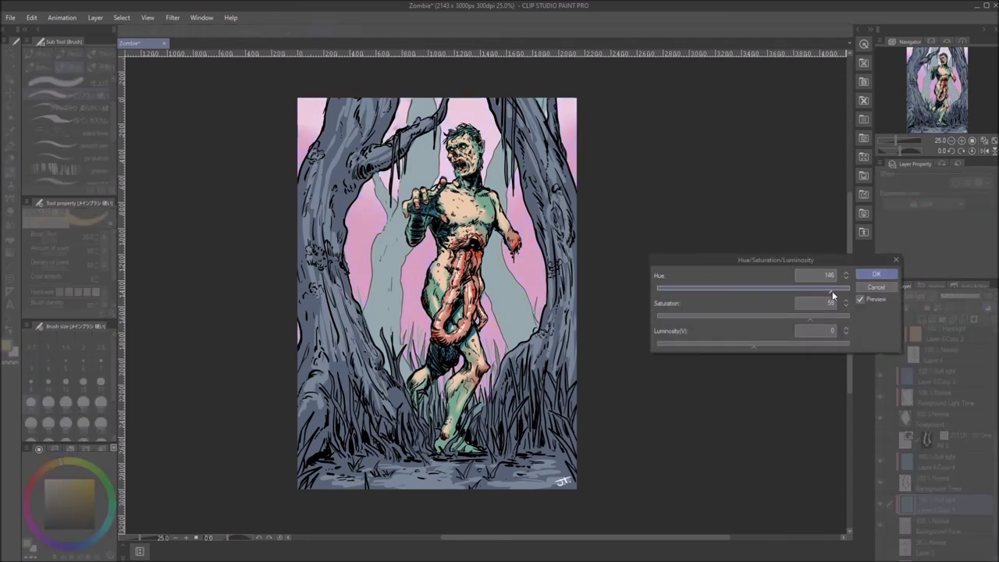
click(879, 274)
Step: Create a new layer above Main Ink and fill it entirely with a muted red
scroll(933, 384, up, 3)
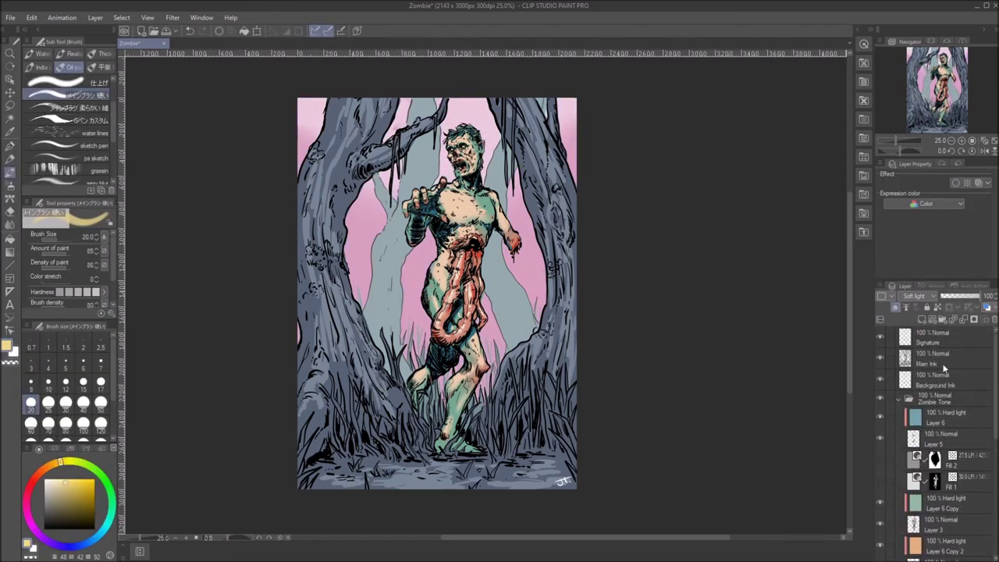
click(916, 309)
click(32, 481)
click(74, 489)
key(g)
click(469, 320)
Step: Try several blending modes on the red fill layer, including Divide
click(915, 296)
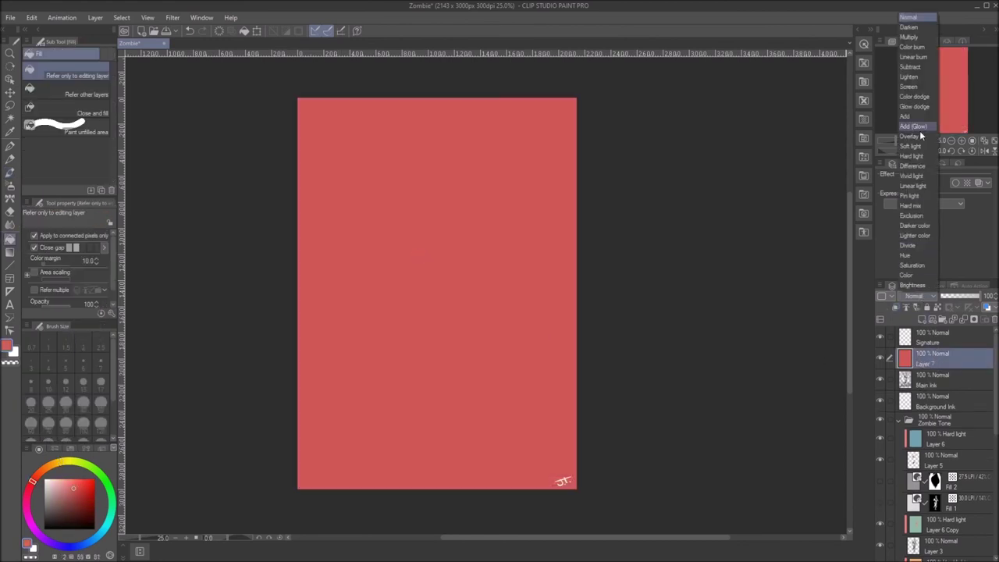
click(914, 168)
click(915, 296)
click(912, 150)
click(915, 296)
click(915, 203)
click(915, 296)
click(915, 234)
click(915, 296)
click(915, 257)
Step: Set the red fill layer to Pin light at 37% opacity
click(915, 296)
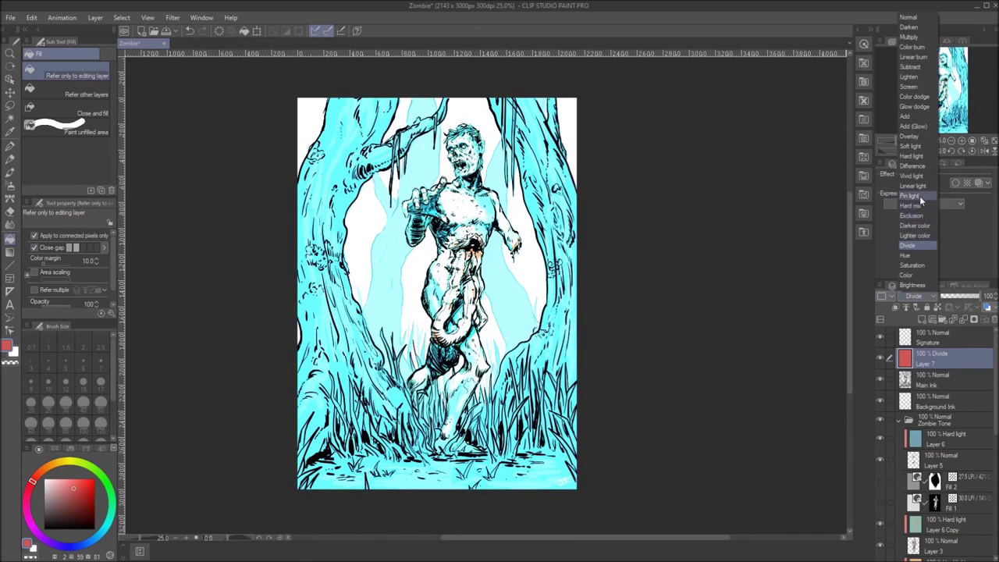
click(915, 236)
click(955, 299)
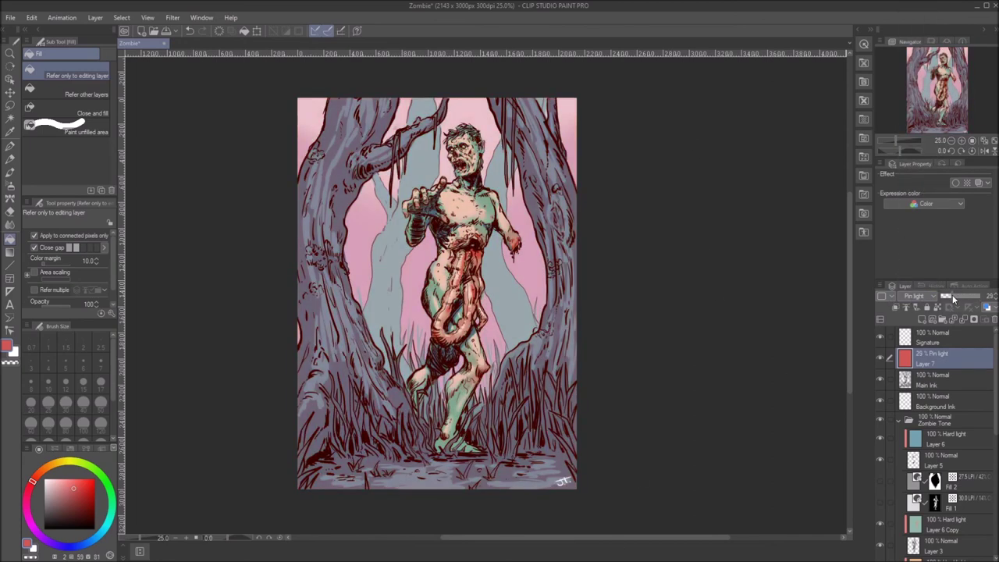
click(164, 43)
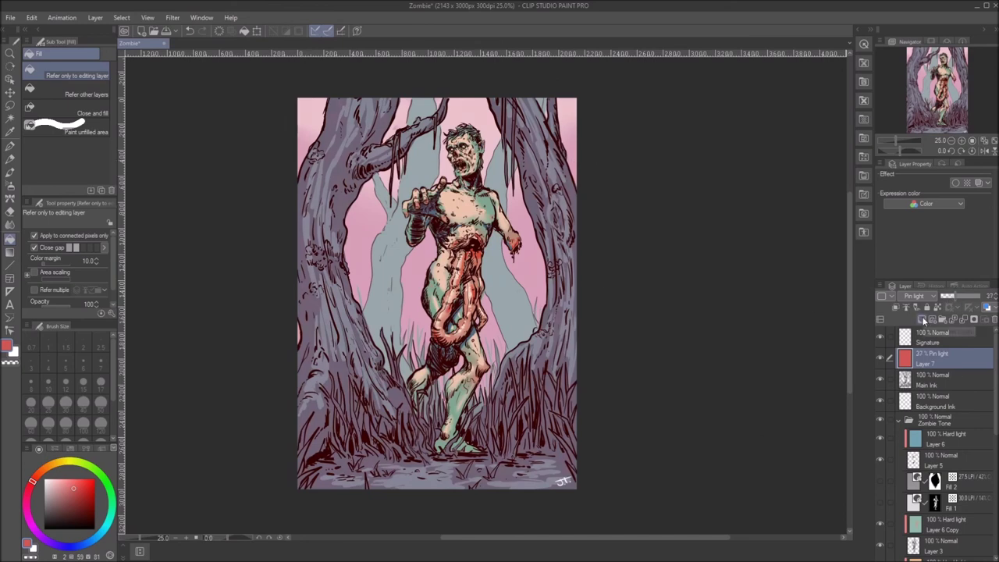
Step: Try a Tone Curve correction layer above the red fill with darkened shadows and brightened highlights
right_click(931, 356)
mouse_move(929, 110)
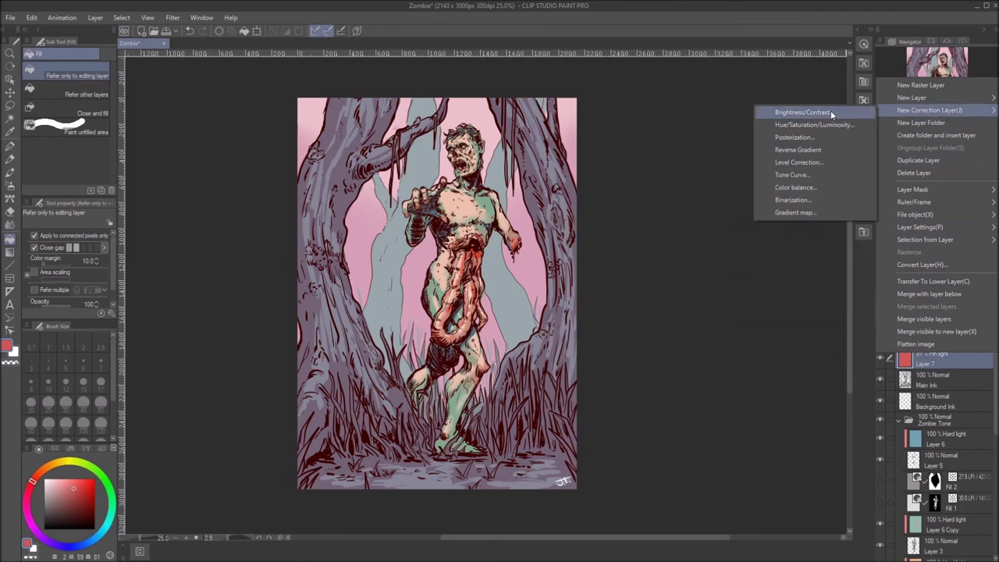
click(792, 175)
drag(788, 328, 755, 330)
drag(820, 272, 836, 296)
drag(755, 331, 774, 352)
drag(836, 296, 830, 252)
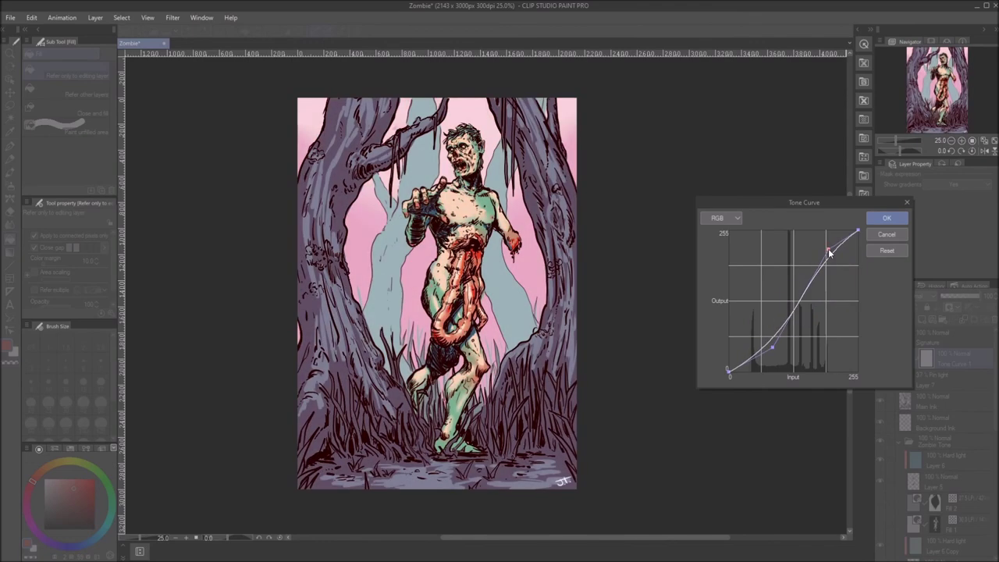
drag(773, 348, 785, 356)
drag(828, 251, 841, 273)
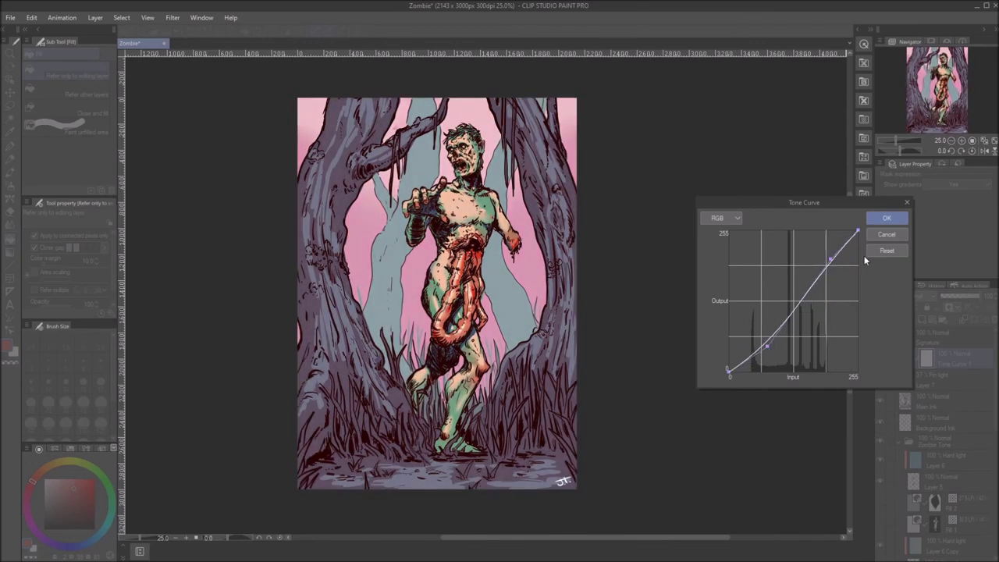
key(Return)
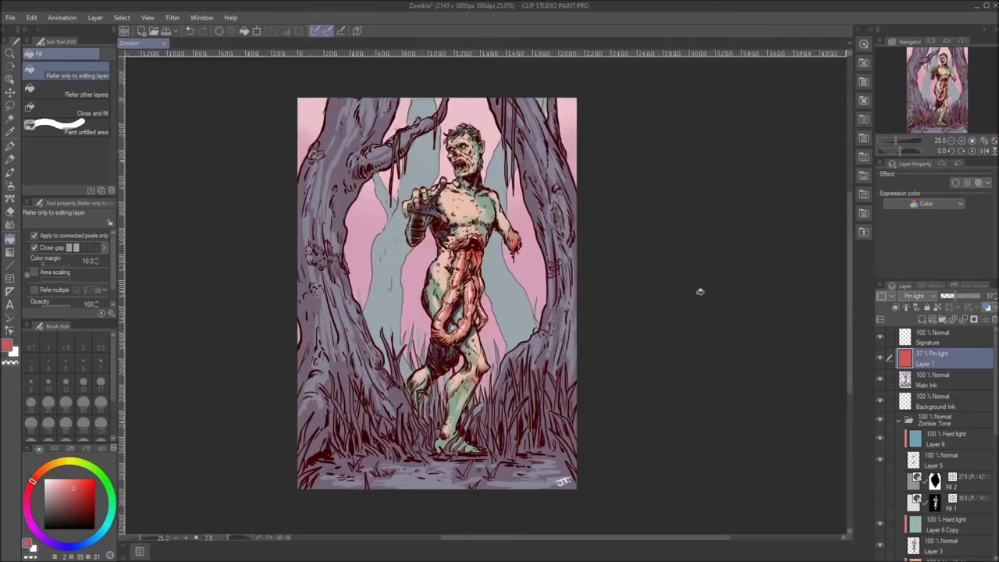
Step: Add a Tone Curve correction layer above the red fill layer, adjusting one shadow point and one highlight point
right_click(937, 360)
mouse_move(930, 122)
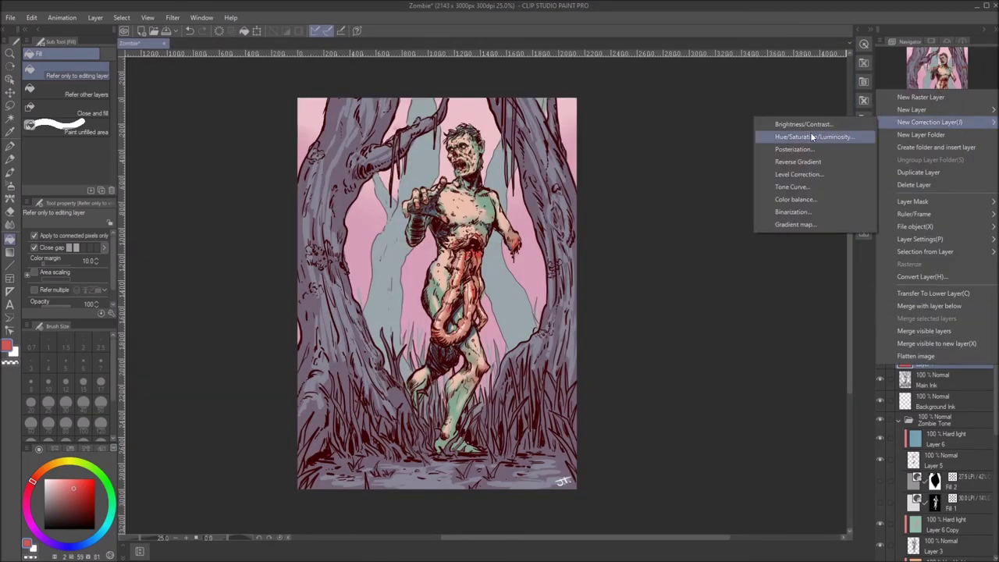
click(802, 187)
drag(758, 340, 758, 330)
drag(809, 279, 817, 293)
drag(758, 336, 760, 334)
click(887, 219)
Step: Add a Level Correction layer above the tone curve, raising the shadow input to deepen the darks
right_click(942, 343)
mouse_move(938, 116)
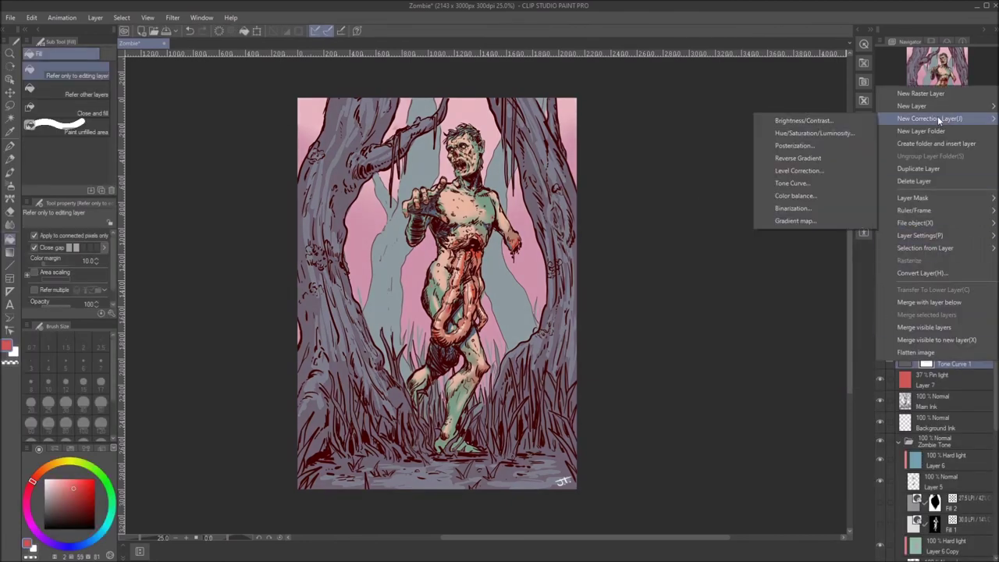
click(799, 172)
drag(626, 320, 677, 321)
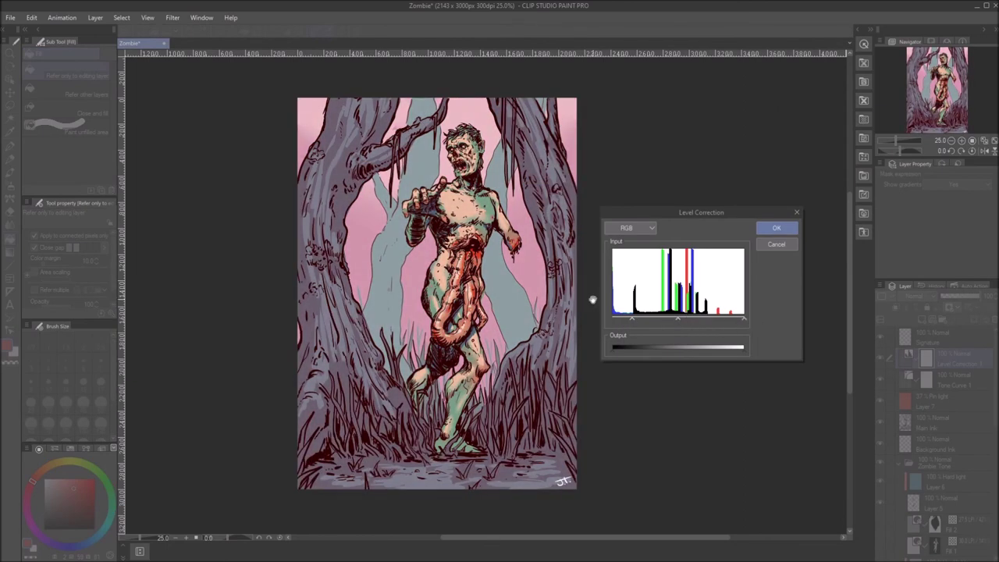
click(776, 228)
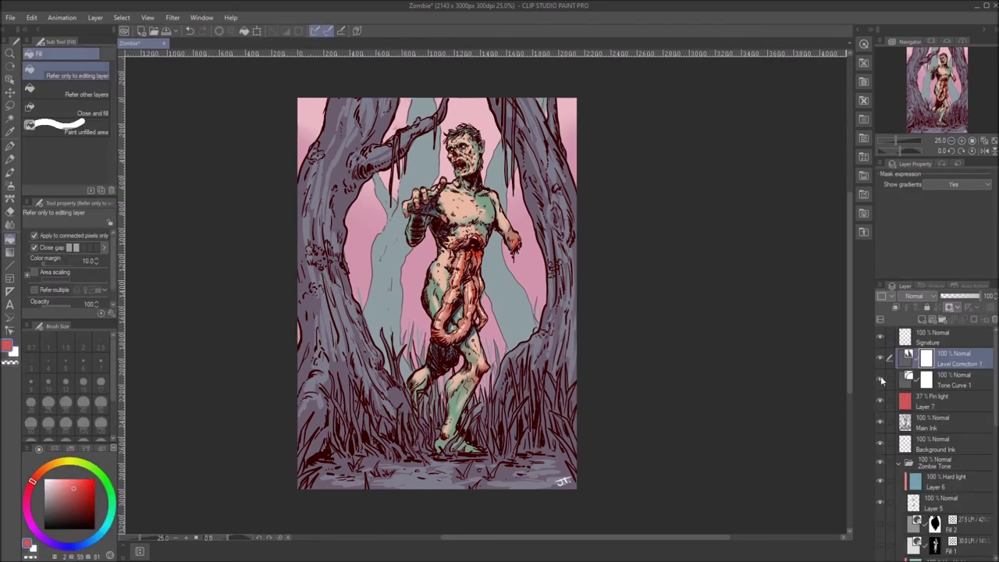
click(161, 43)
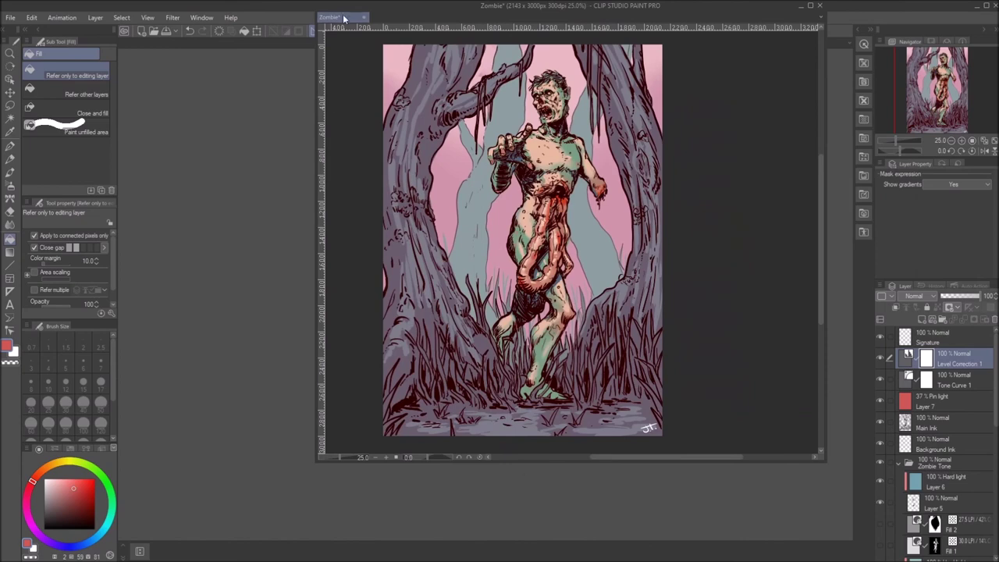
drag(344, 17, 331, 165)
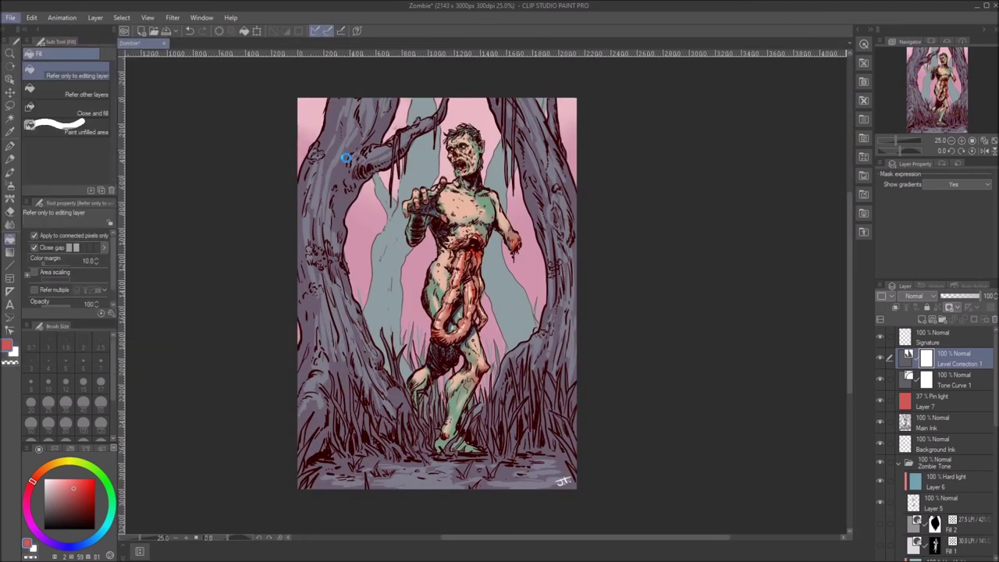